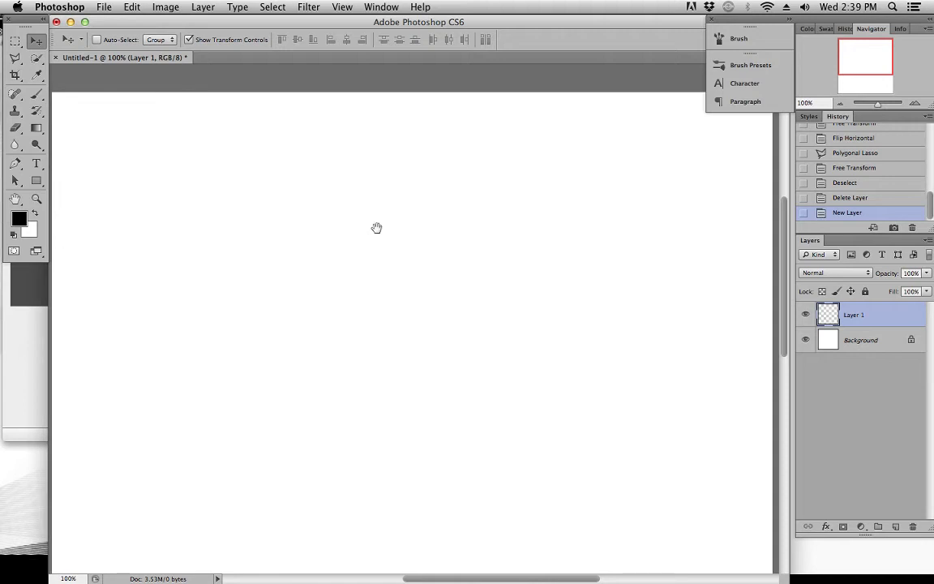
Activate the Brush tool with Layer 1 as the painting layer, and hide and reshow the Background layer
click(36, 93)
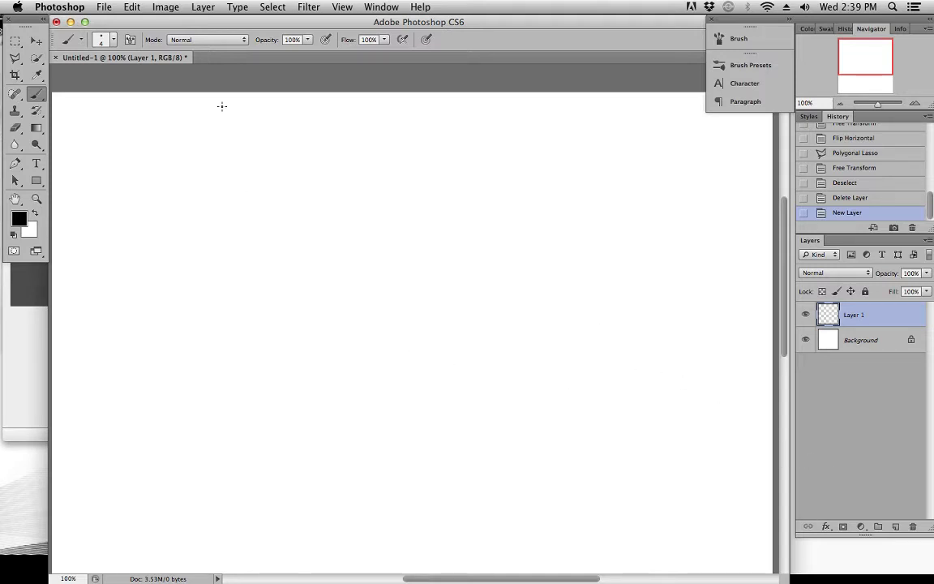
click(864, 345)
click(875, 319)
click(806, 341)
click(806, 341)
click(806, 341)
click(807, 341)
Choose the 200 px textured brush preset with the tapered solid black stroke
click(101, 40)
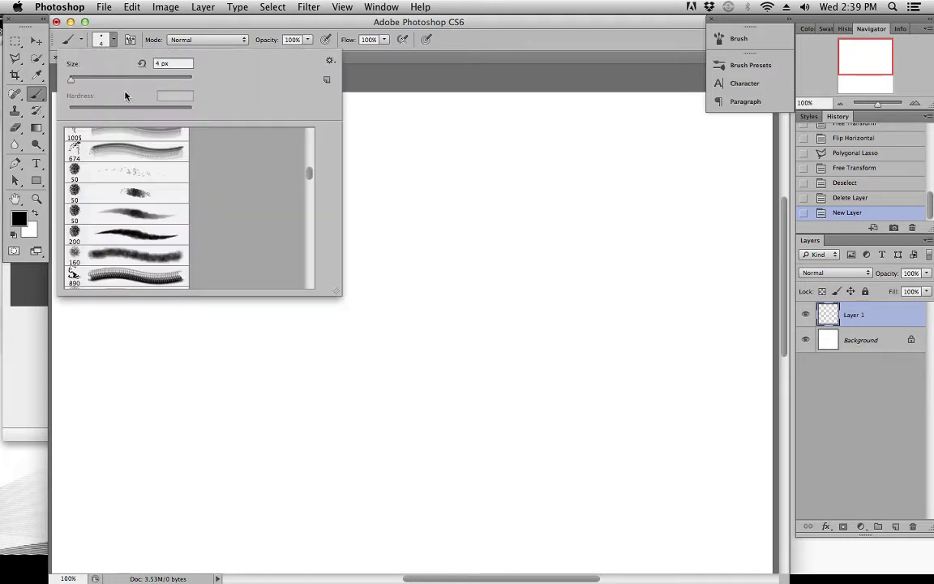
click(140, 235)
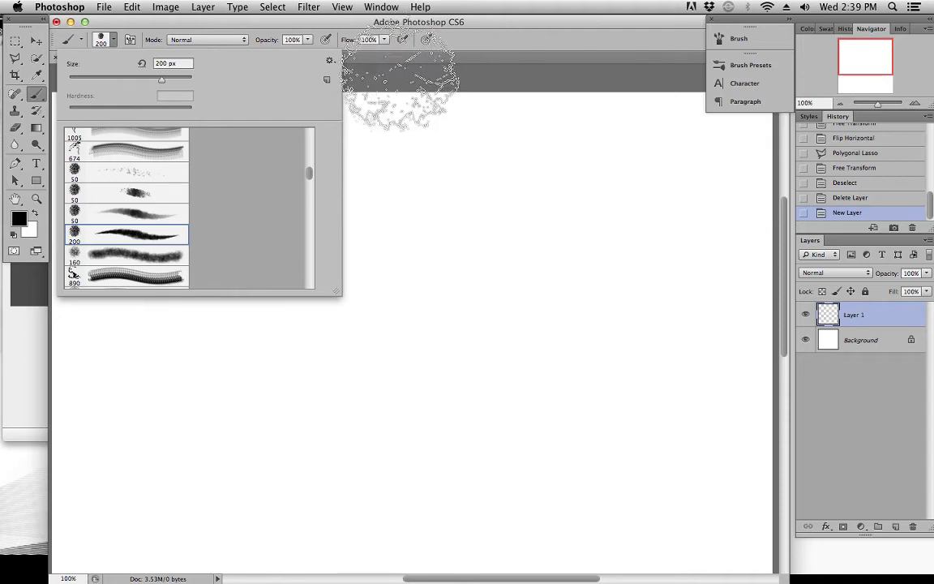
click(393, 26)
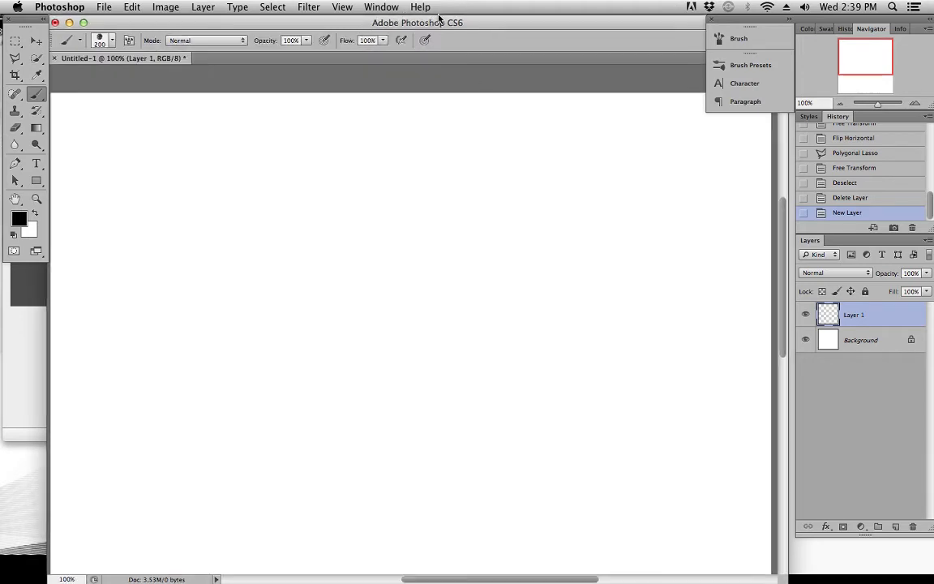
Paint a test dab and a long curved stroke on Layer 1, and revert to the state before them
click(261, 221)
mouse_move(209, 318)
mouse_down()
mouse_move(279, 369)
mouse_move(392, 353)
mouse_move(408, 199)
mouse_move(527, 251)
mouse_move(313, 454)
mouse_up()
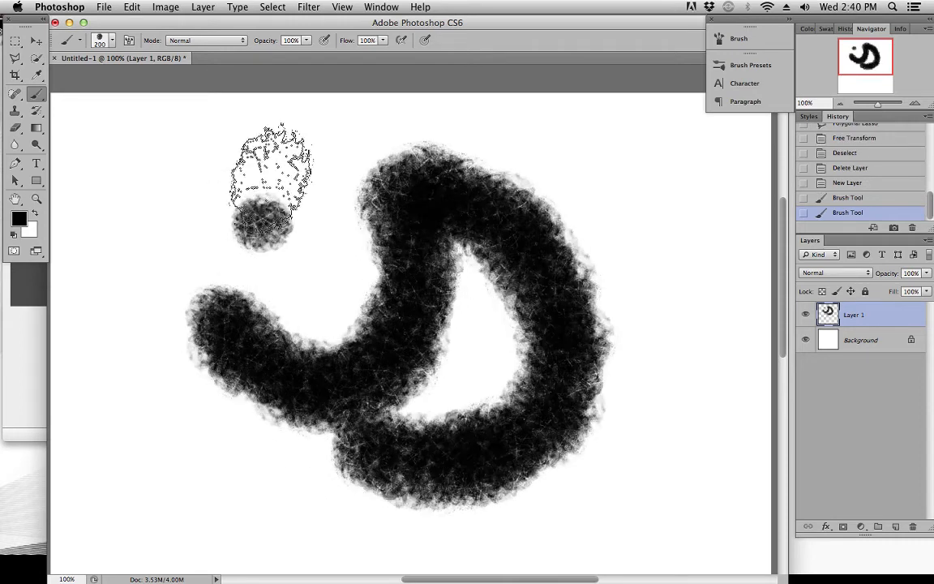
click(844, 183)
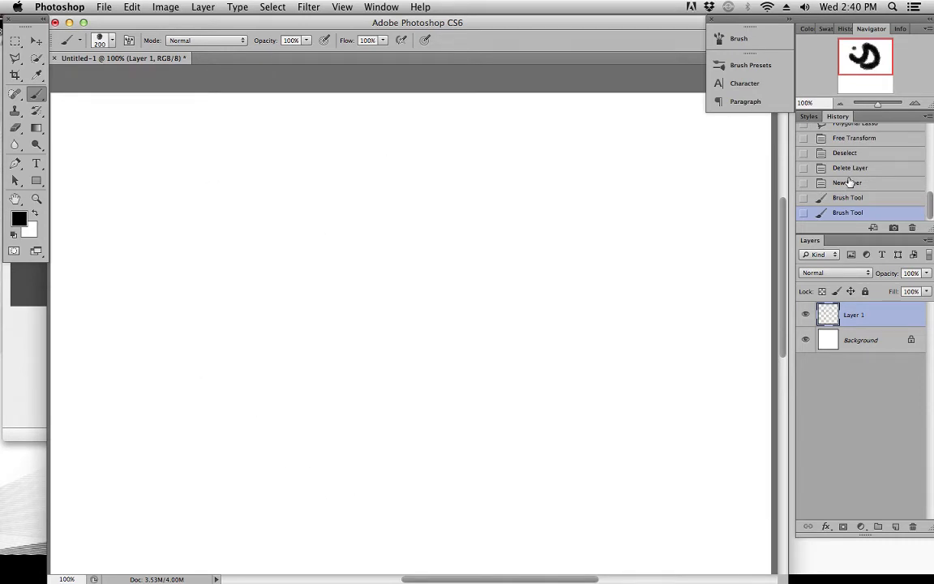
Shrink the brush to 15 px and enlarge it to 250 px to try out different sizes
key(bracketleft)
key(bracketleft)
key(bracketleft)
key(bracketleft)
key(bracketleft)
key(bracketleft)
key(bracketleft)
key(bracketleft)
key(bracketleft)
key(bracketleft)
key(bracketleft)
key(bracketleft)
key(bracketleft)
key(bracketleft)
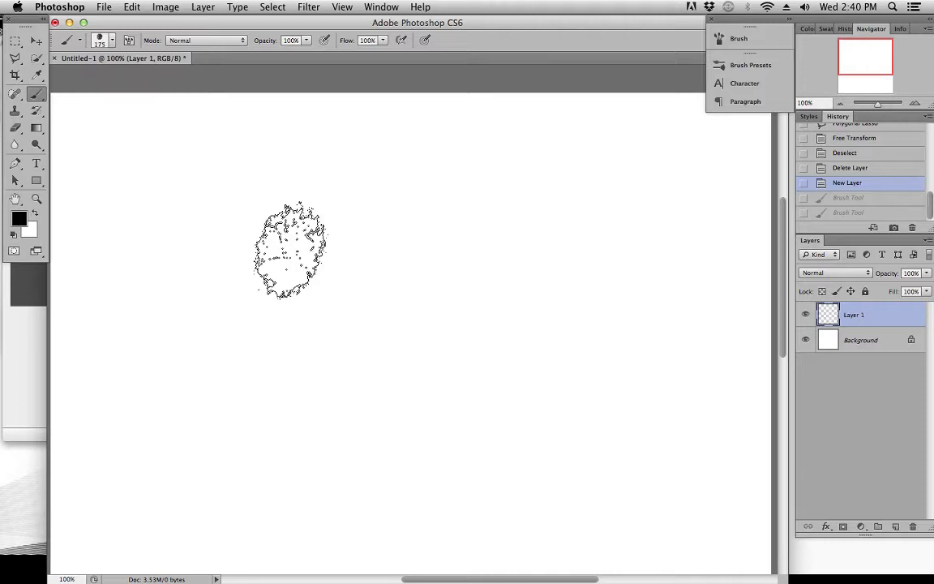
key(bracketleft)
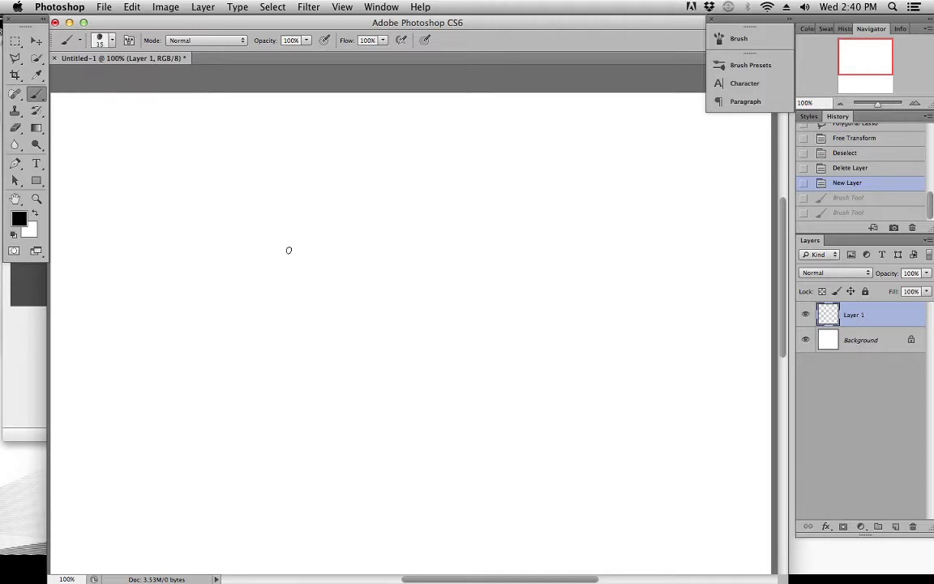
key(bracketright)
key(bracketright)
key(bracketright)
key(bracketright)
key(bracketright)
key(bracketright)
key(bracketright)
key(bracketright)
key(bracketright)
key(bracketright)
key(bracketright)
key(bracketright)
key(bracketright)
key(bracketright)
key(bracketright)
key(bracketright)
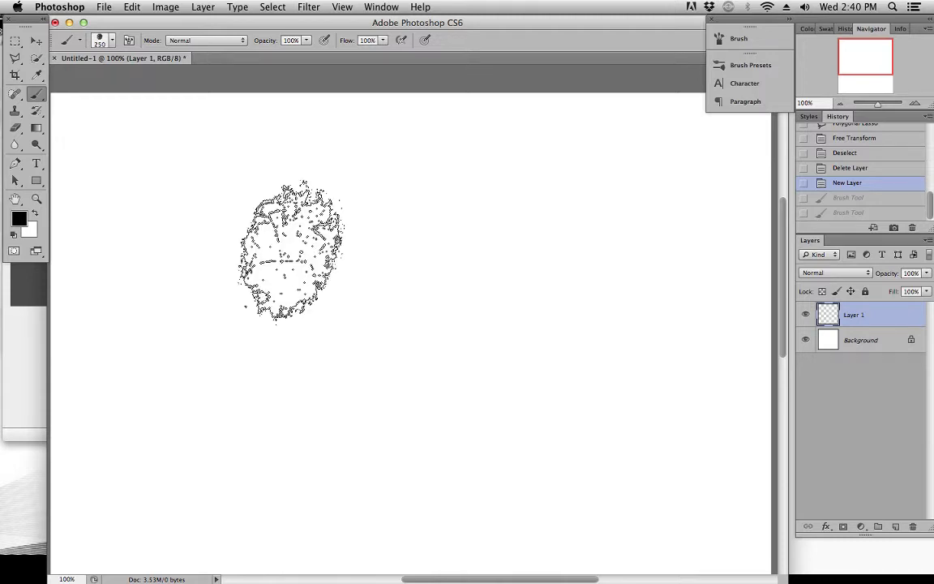
Stamp three test dabs on Layer 1, and replace the dabbed layer with a new empty one
click(186, 218)
click(264, 210)
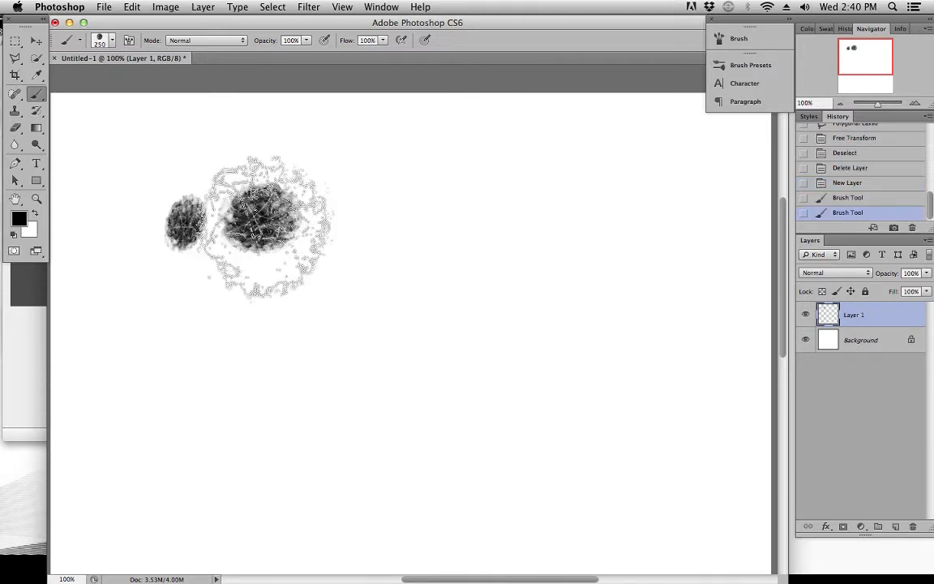
click(226, 272)
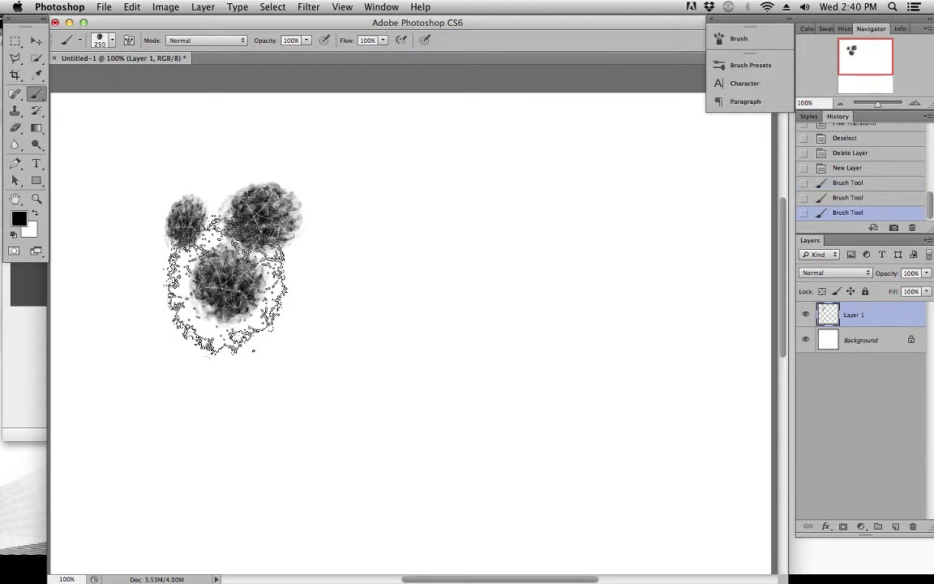
click(913, 527)
click(568, 216)
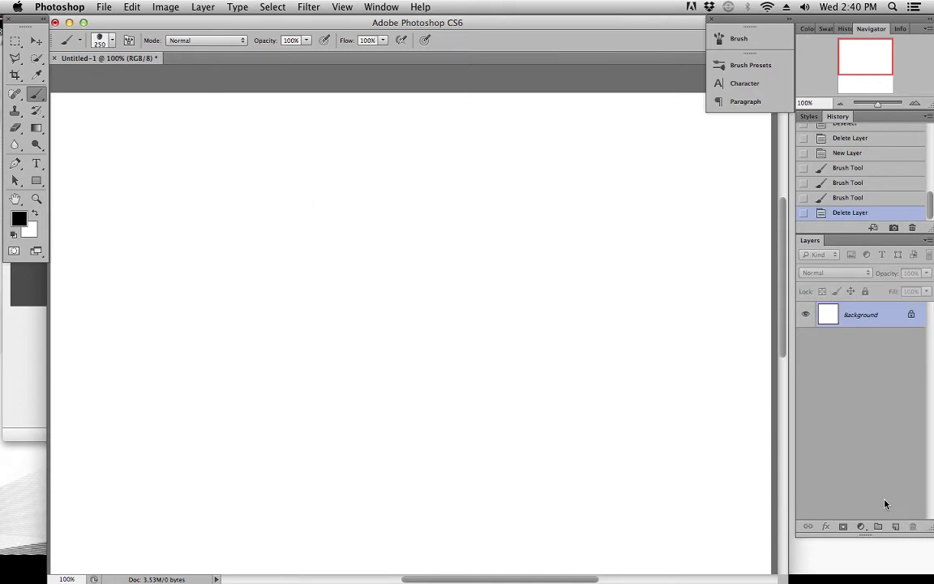
click(895, 527)
Reduce the brush size to 4 px for thin sketch lines
key(bracketleft)
key(bracketleft)
key(bracketleft)
key(bracketleft)
key(bracketleft)
key(bracketleft)
key(bracketleft)
key(bracketleft)
key(bracketleft)
key(bracketleft)
key(bracketleft)
key(bracketleft)
key(bracketleft)
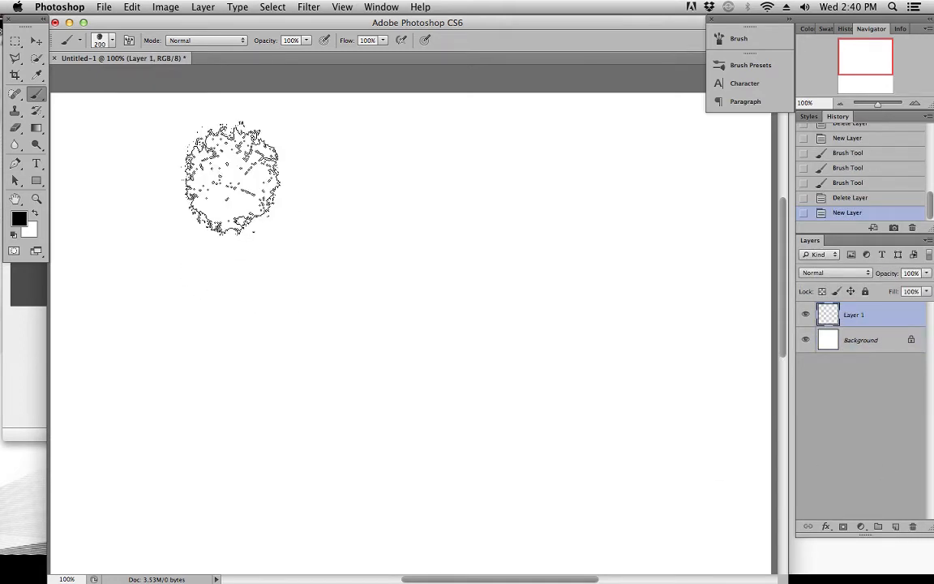
key(bracketleft)
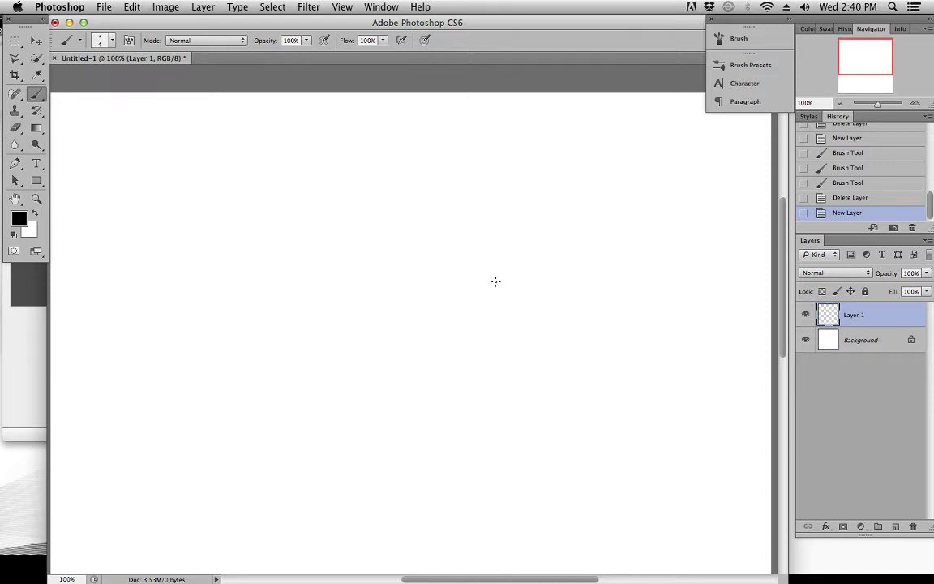
key(space)
drag(467, 247, 465, 225)
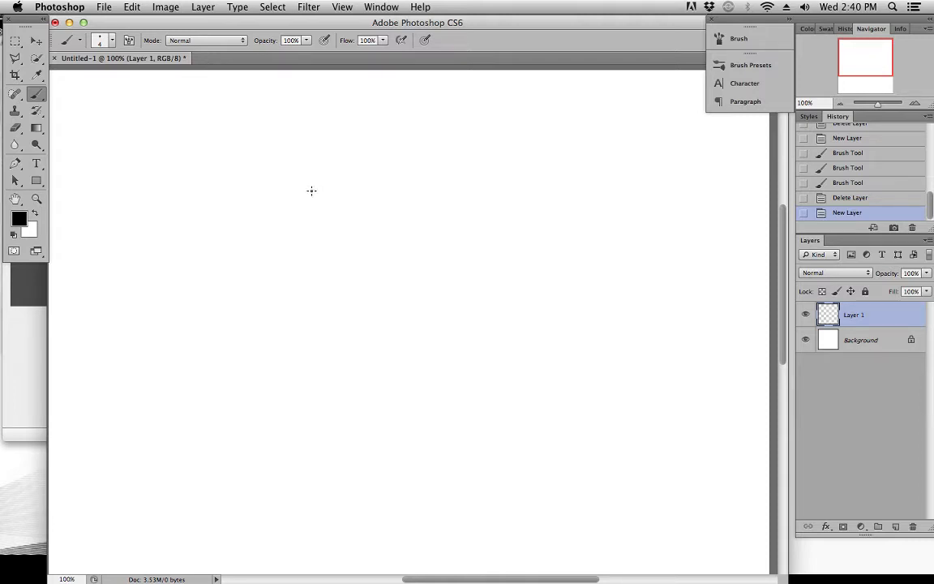
click(98, 39)
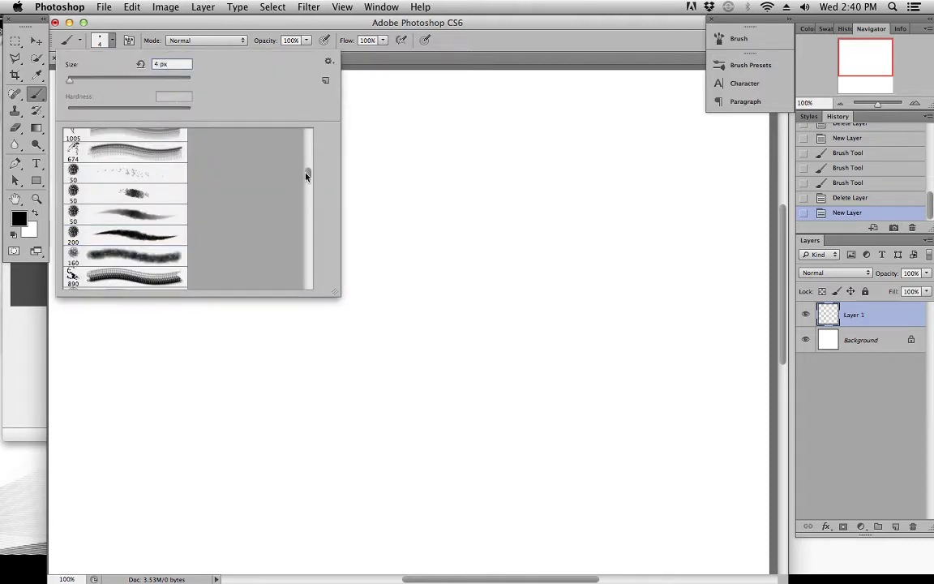
click(396, 61)
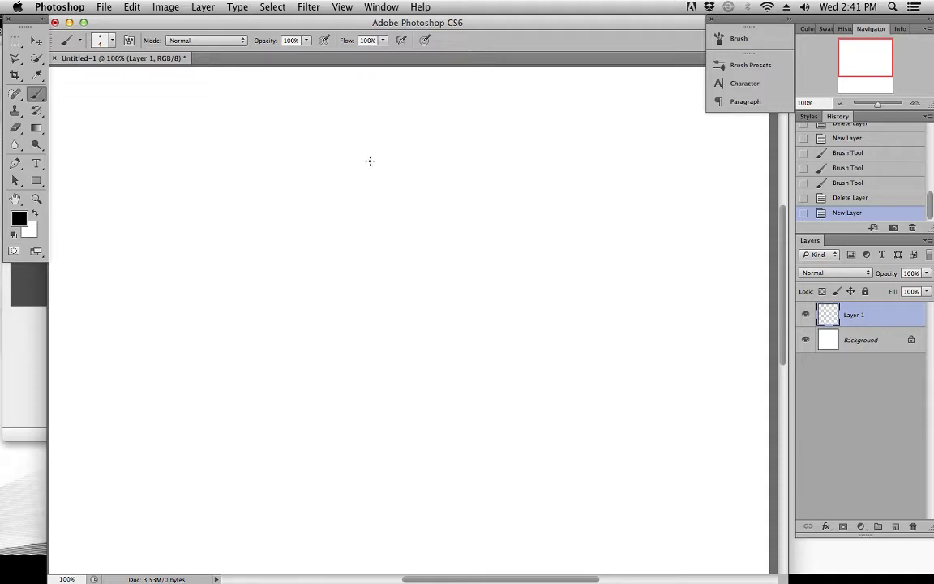
mouse_move(372, 102)
mouse_down()
mouse_move(409, 128)
mouse_move(381, 108)
mouse_up()
key(super+z)
key(super+z)
mouse_move(372, 148)
mouse_down()
mouse_move(417, 139)
mouse_move(387, 99)
mouse_move(369, 130)
mouse_up()
key(super+z)
key(super+z)
key(super+z)
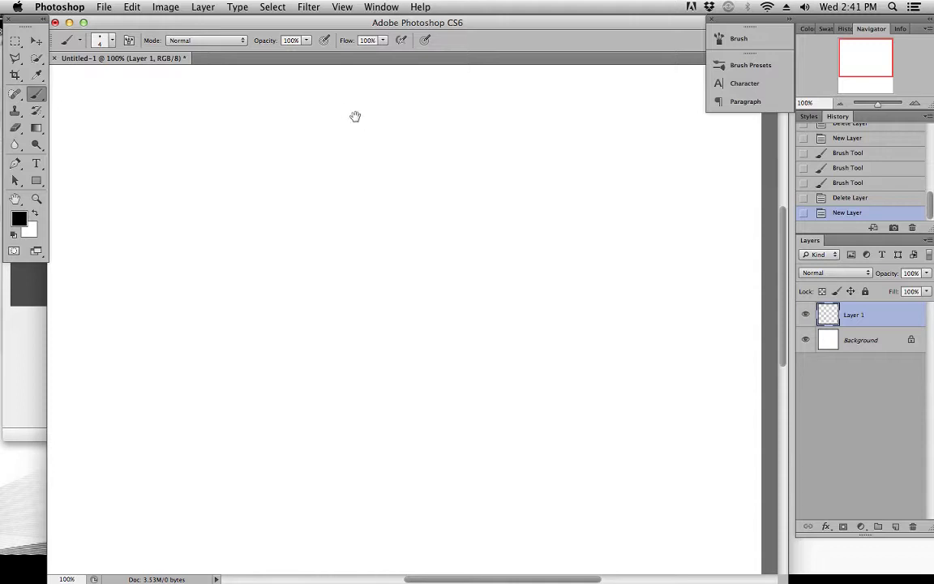
drag(357, 114, 369, 135)
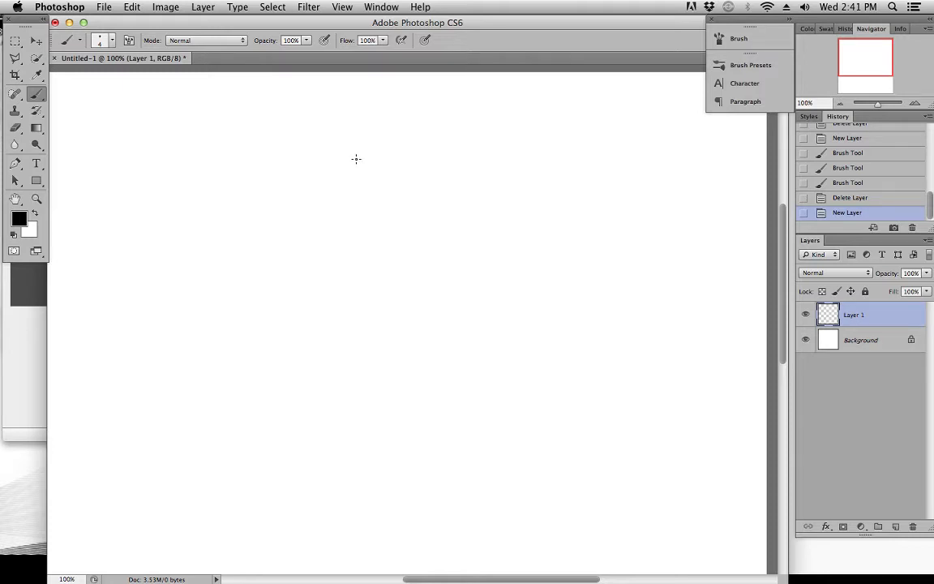
Sketch a small oval head near the top centre of the canvas, undoing the trial stroke and the larger first oval
mouse_move(316, 144)
mouse_down()
mouse_move(407, 221)
mouse_move(259, 288)
mouse_move(441, 257)
mouse_move(255, 326)
mouse_move(272, 185)
mouse_move(500, 197)
mouse_move(262, 313)
mouse_move(351, 303)
mouse_move(557, 358)
mouse_up()
key(super+z)
mouse_move(349, 167)
mouse_down()
mouse_move(349, 118)
mouse_move(341, 159)
mouse_up()
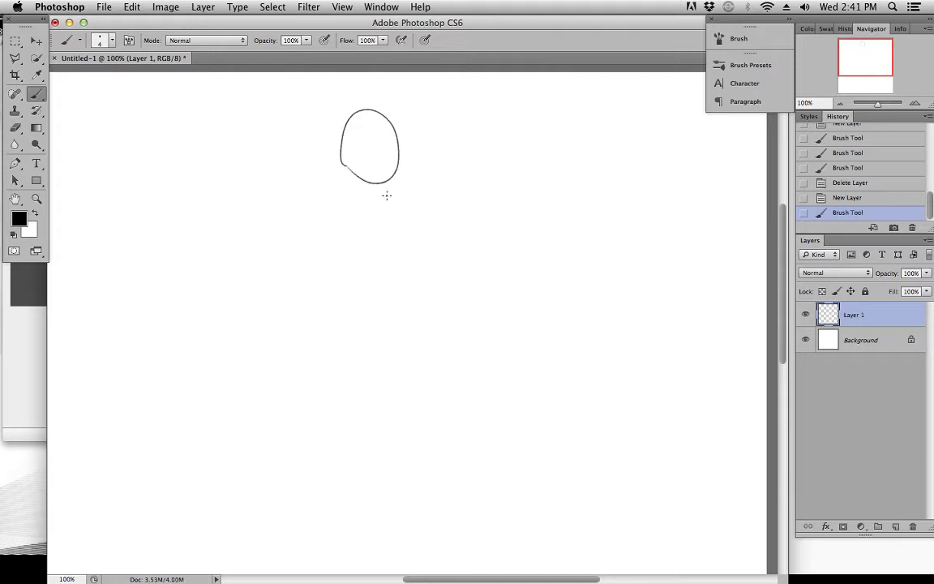
scroll(382, 194, right, 2)
scroll(381, 202, down, 2)
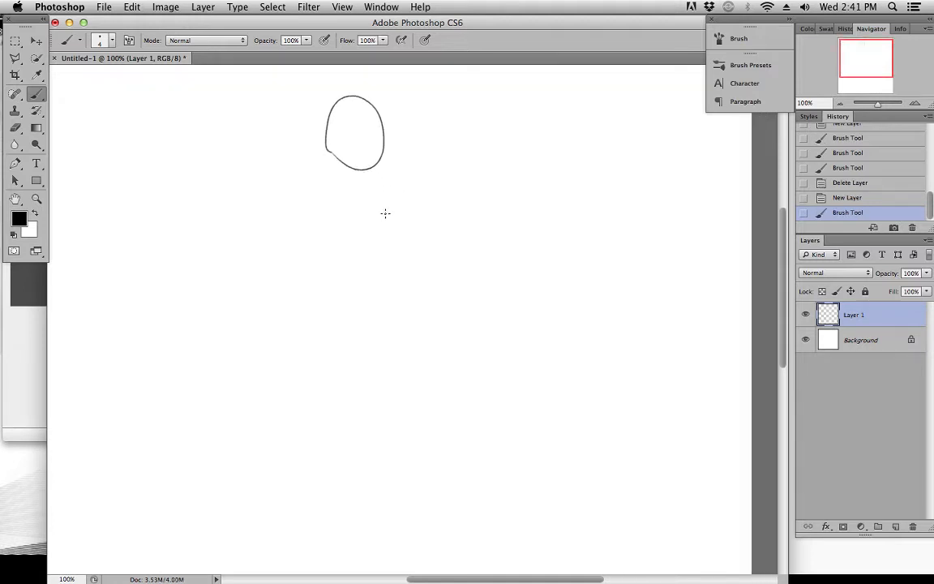
key(super+z)
mouse_move(330, 136)
mouse_down()
mouse_move(367, 129)
mouse_move(357, 138)
mouse_up()
scroll(398, 190, left, 1)
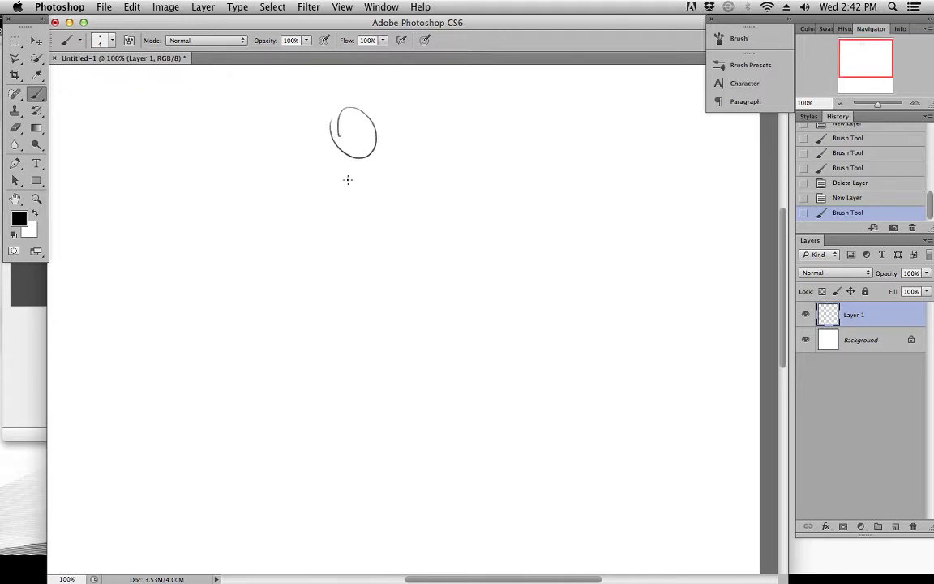
Draw a slightly sloping shoulder line beneath the head and a shorter waist line well below it
drag(309, 178, 420, 191)
key(super+z)
key(super+z)
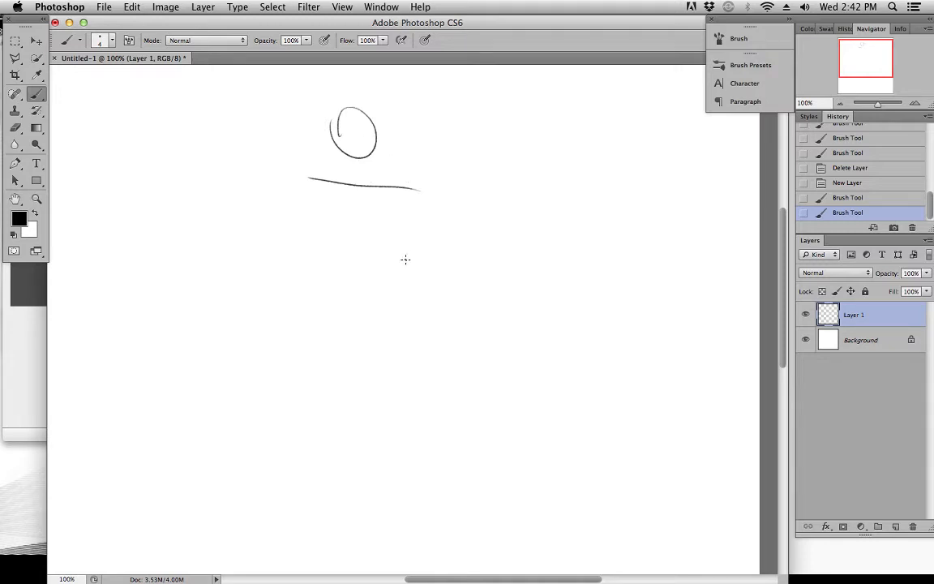
drag(414, 269, 410, 260)
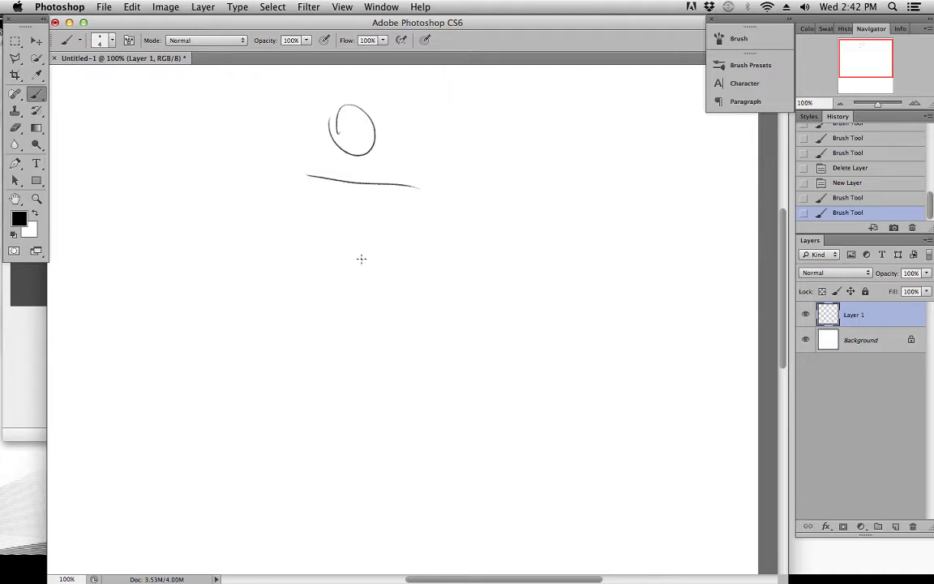
drag(341, 279, 397, 284)
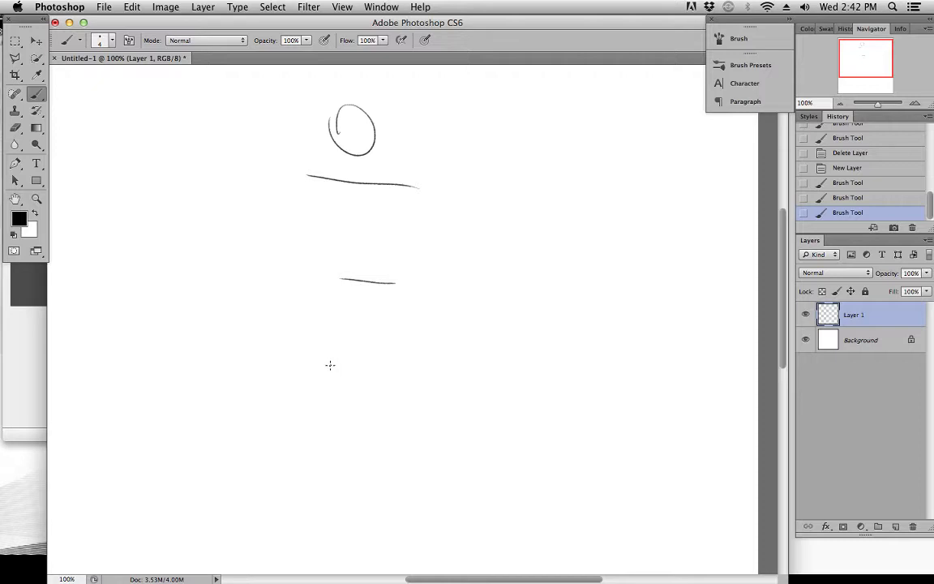
Draw a long, slightly rising hip line below the waist line, and lengthen and thicken the waist line
drag(325, 364, 438, 359)
key(super+z)
drag(326, 361, 448, 351)
key(super+z)
drag(315, 363, 444, 350)
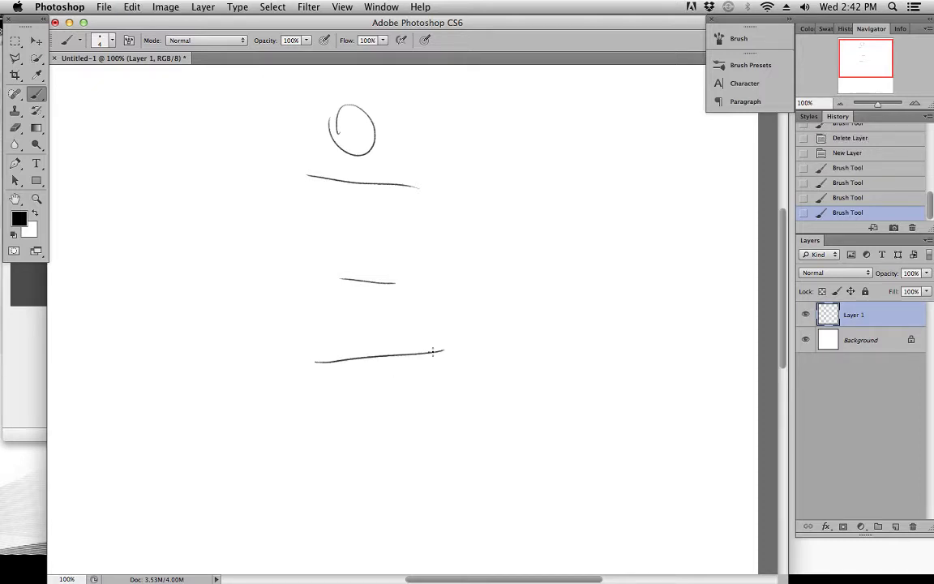
scroll(404, 307, down, 3)
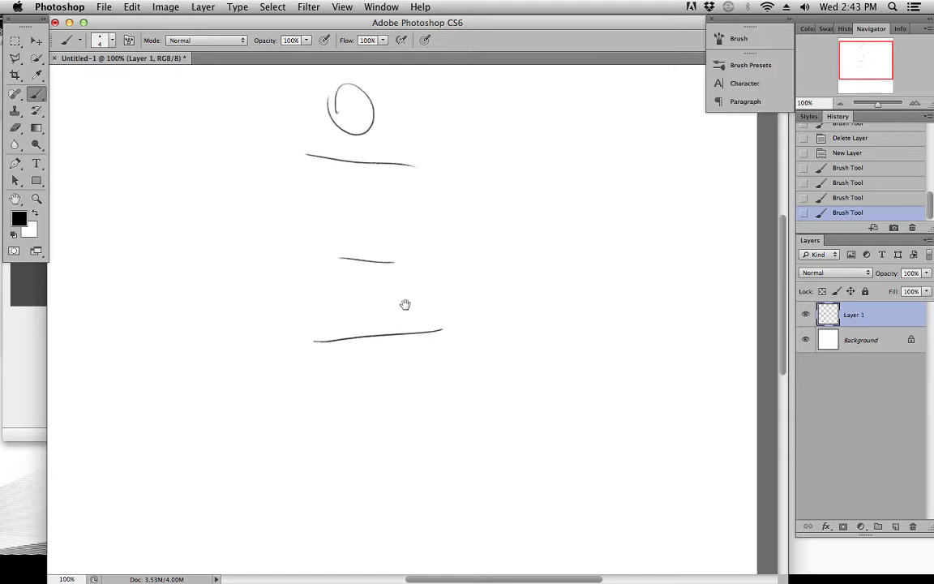
drag(331, 235, 413, 240)
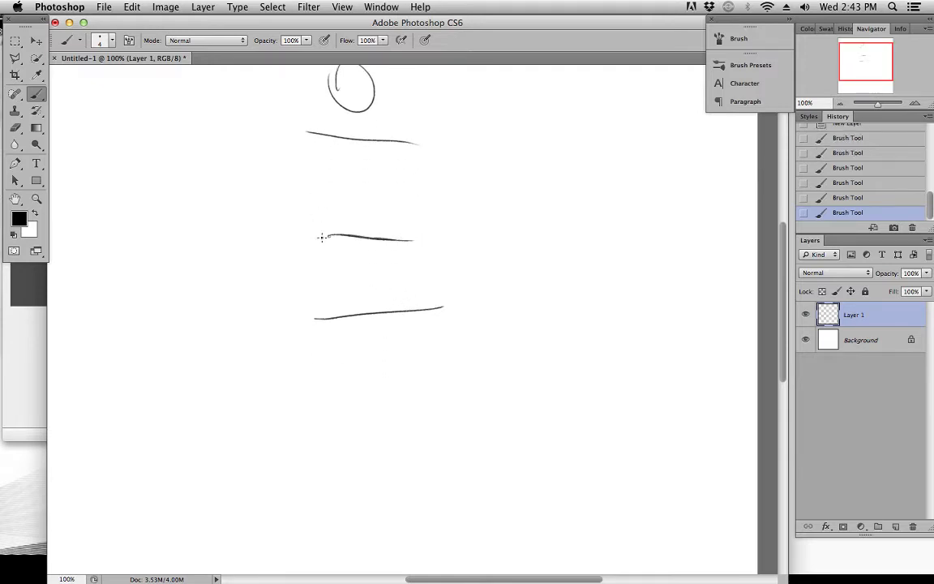
scroll(314, 160, up, 2)
scroll(315, 161, right, 2)
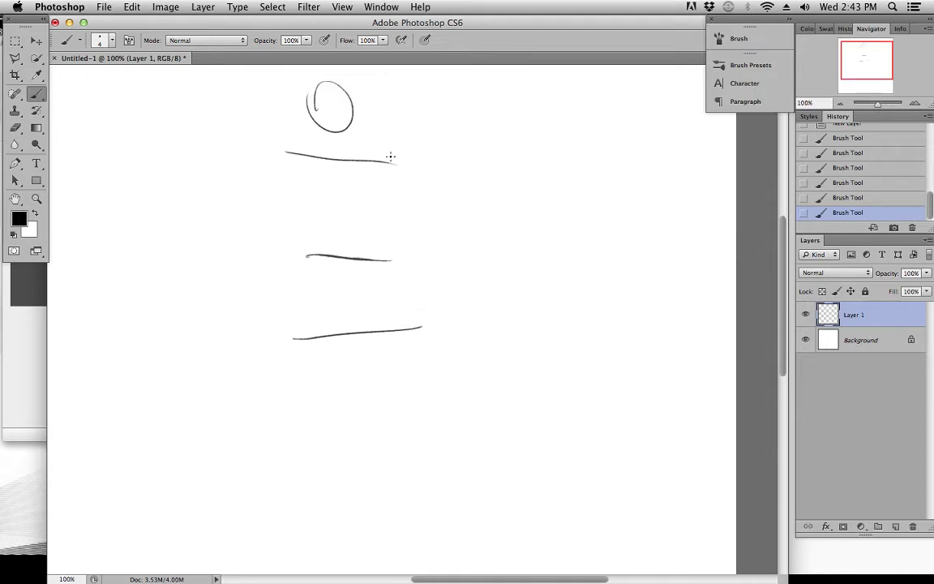
scroll(381, 199, up, 2)
scroll(382, 199, left, 1)
scroll(426, 275, up, 1)
scroll(427, 275, left, 1)
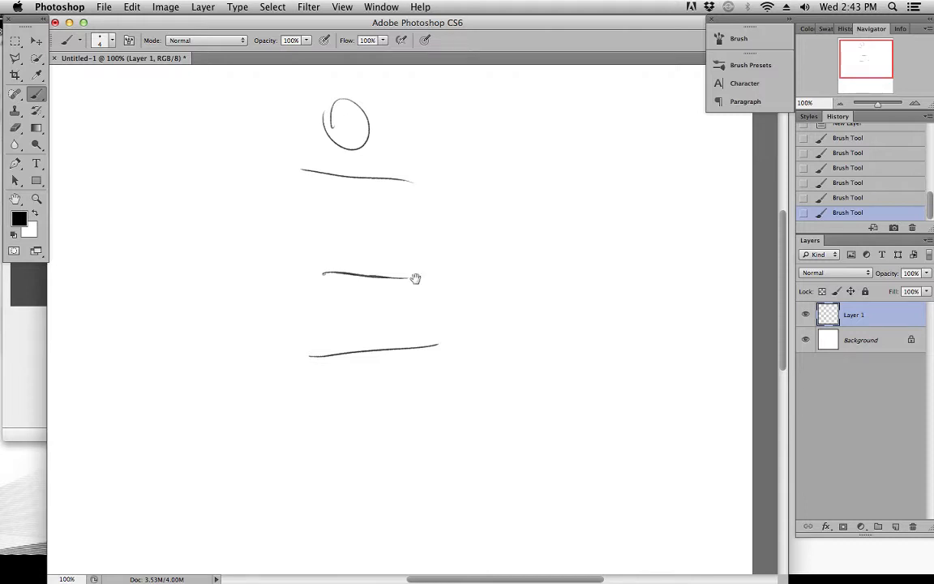
scroll(480, 264, up, 2)
drag(504, 333, 500, 308)
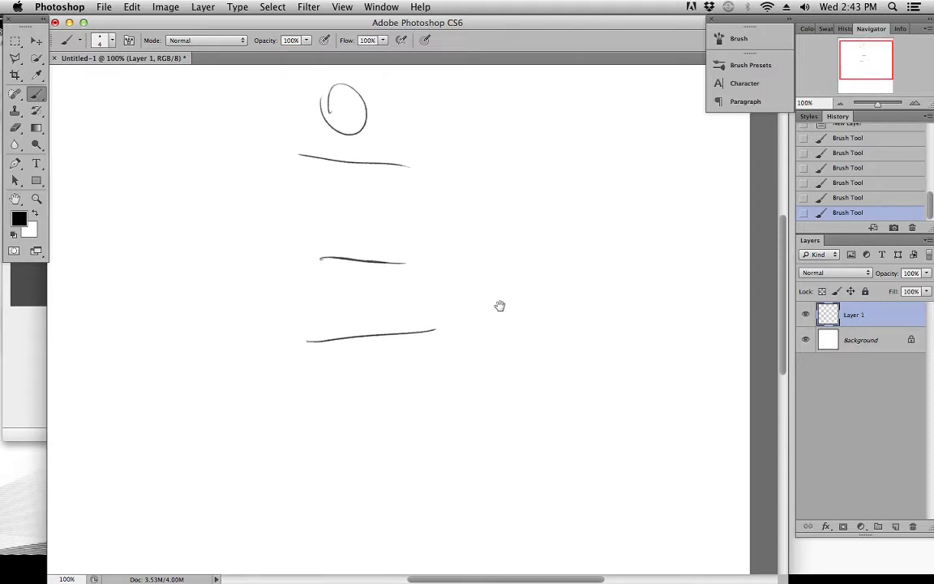
drag(447, 250, 457, 259)
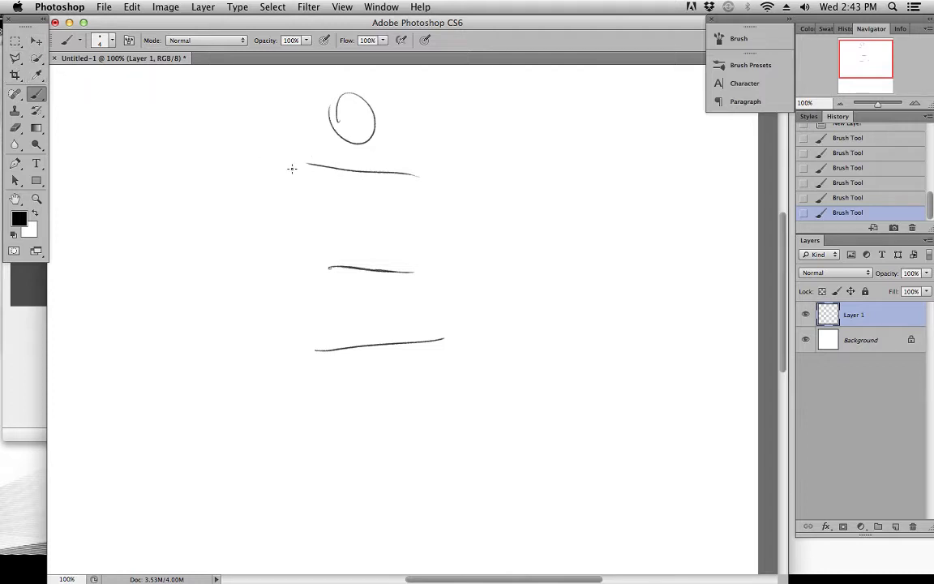
Erase the three body lines under the head and draw more strongly tilted shoulder, waist and hip lines instead
mouse_move(300, 166)
mouse_down()
mouse_move(425, 171)
mouse_move(410, 172)
mouse_up()
mouse_move(313, 350)
mouse_down()
mouse_move(459, 342)
mouse_move(419, 280)
mouse_move(445, 273)
mouse_move(438, 340)
mouse_move(380, 254)
mouse_up()
drag(304, 147, 398, 166)
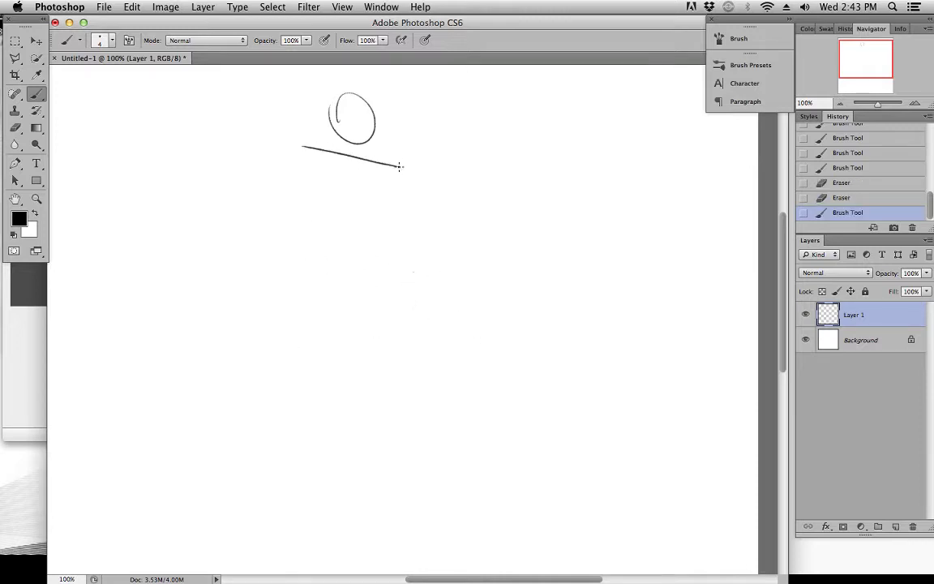
key(super+z)
drag(300, 144, 412, 172)
drag(319, 261, 418, 247)
drag(327, 360, 481, 317)
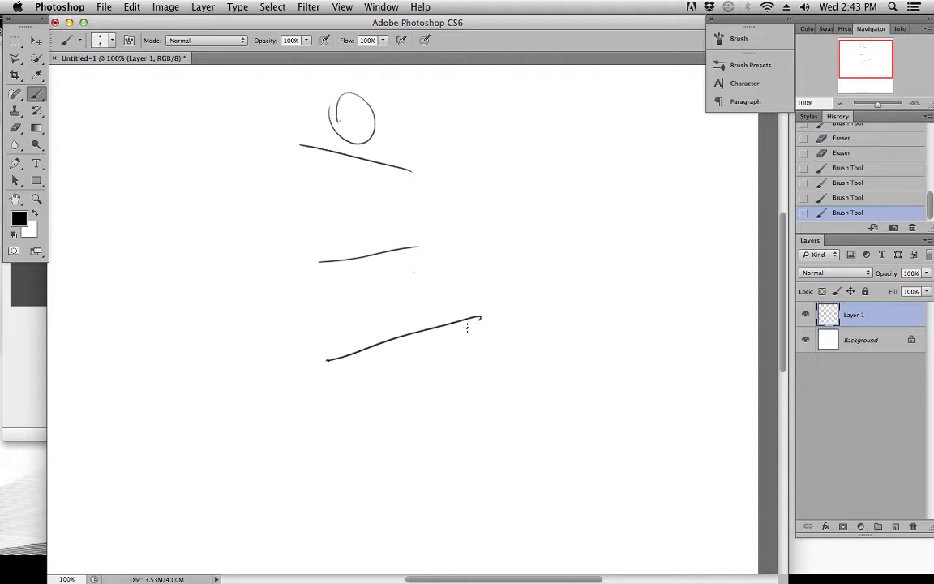
Revert the drawing to the last Eraser state, removing the three tilted body lines
click(835, 198)
click(836, 172)
click(829, 154)
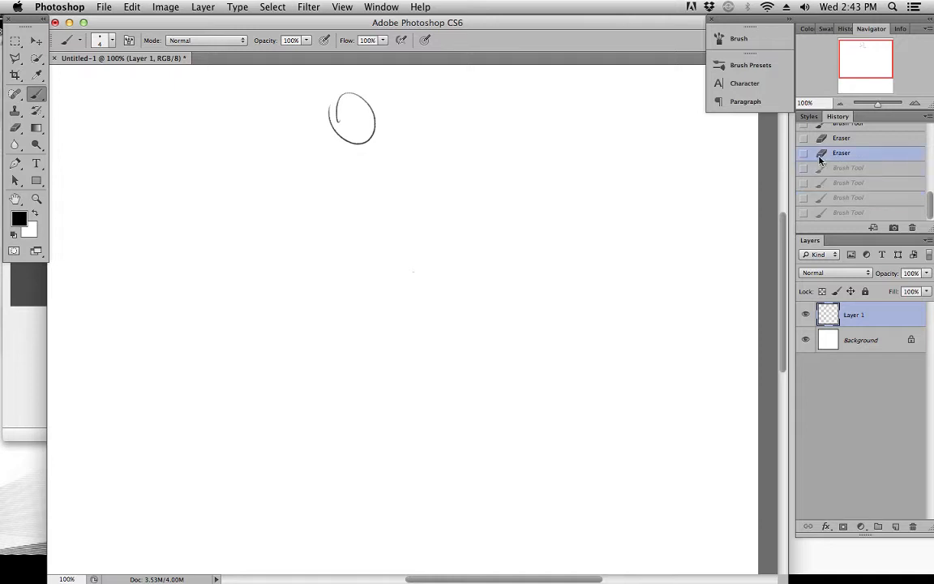
Try nearly level shoulder, waist and hip lines beneath the head, and undo all three
drag(307, 163, 418, 170)
drag(333, 250, 388, 251)
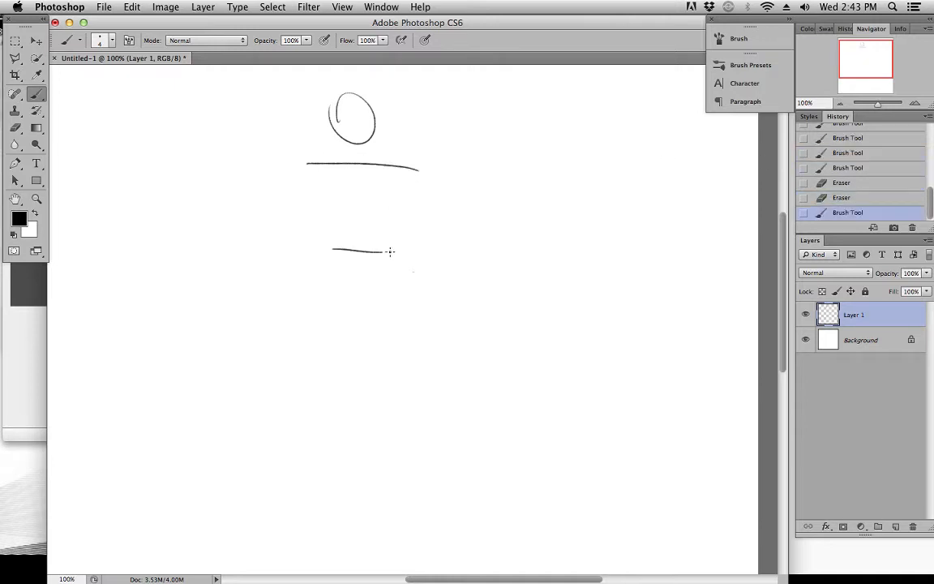
drag(315, 330, 432, 326)
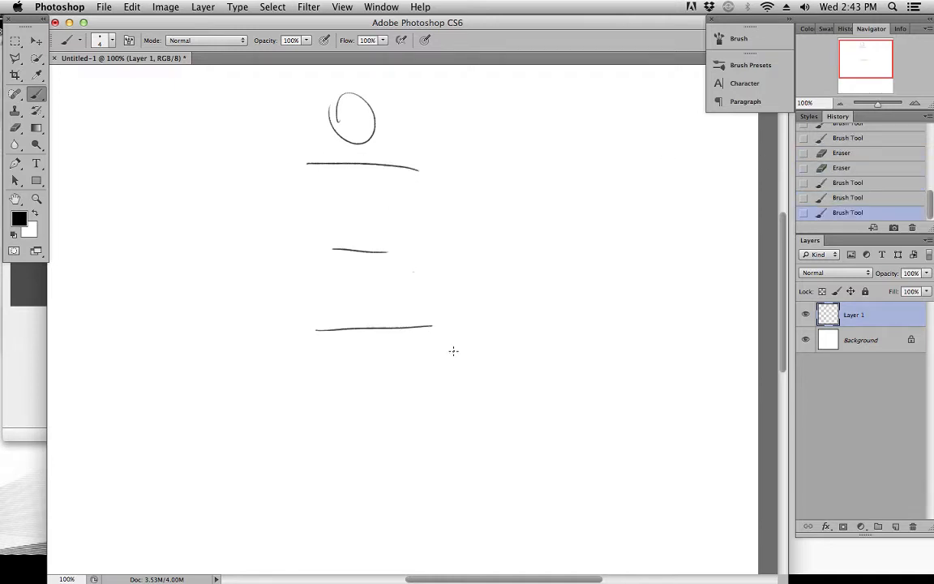
key(super+alt+z)
key(super+alt+z)
key(super+alt+z)
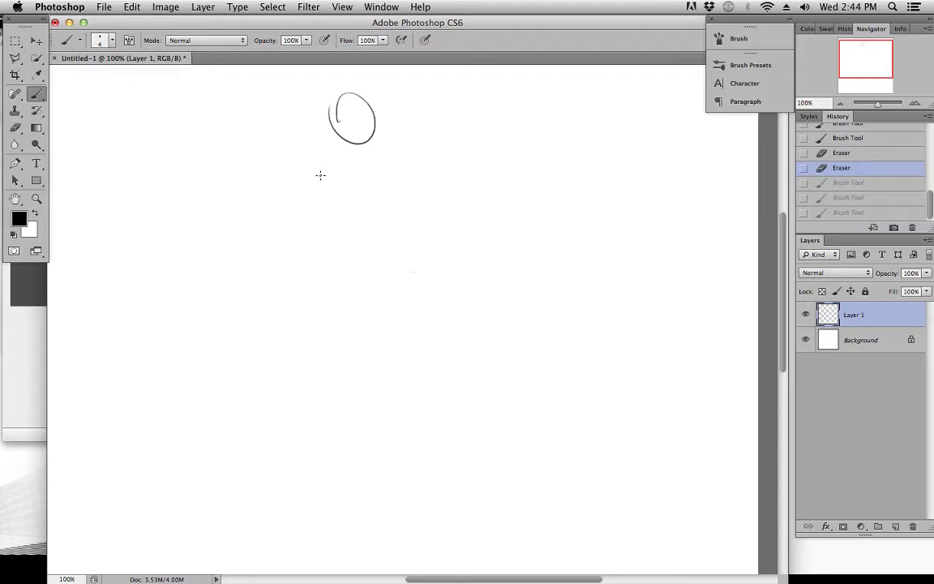
Try several differently tilted shoulder lines beneath the head, undoing each attempt
drag(305, 153, 412, 180)
key(super+z)
key(super+z)
key(super+z)
key(super+z)
key(super+z)
drag(305, 159, 416, 179)
key(super+z)
drag(305, 165, 416, 172)
key(super+z)
drag(305, 177, 442, 147)
click(412, 139)
key(super+z)
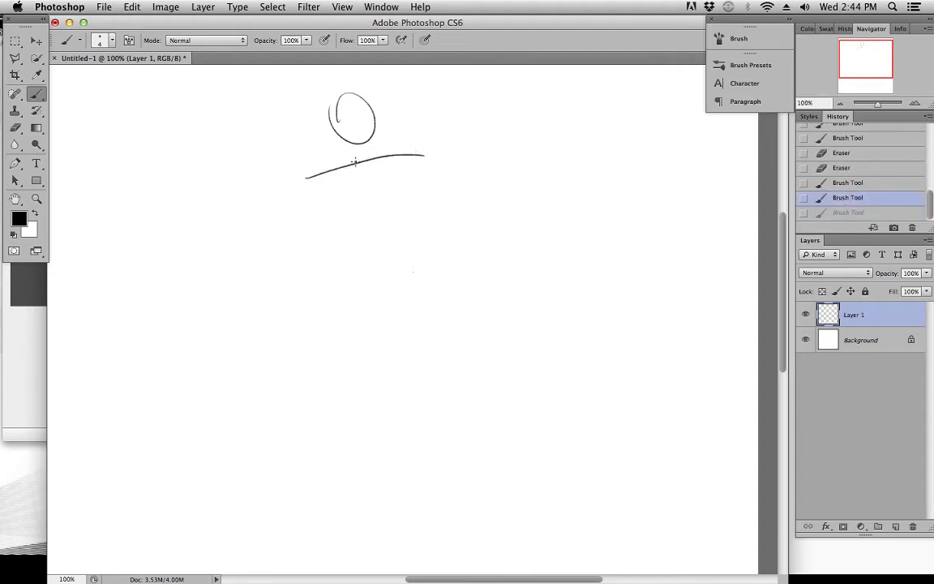
click(827, 188)
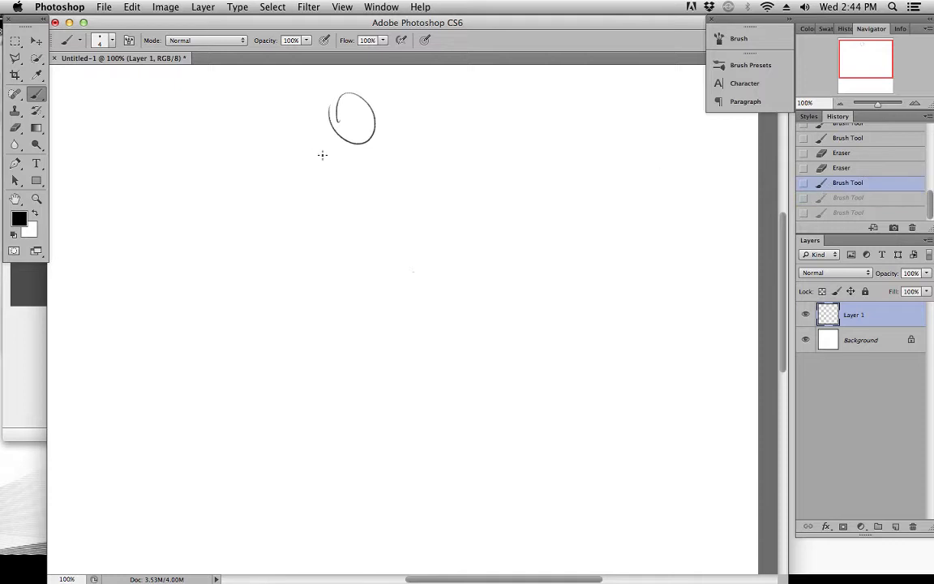
Draw a downward-sloping shoulder line, a short level waist line and a clearly rising hip line beneath the head
drag(303, 154, 406, 171)
key(super+z)
drag(301, 155, 412, 175)
drag(327, 256, 401, 252)
drag(330, 333, 431, 331)
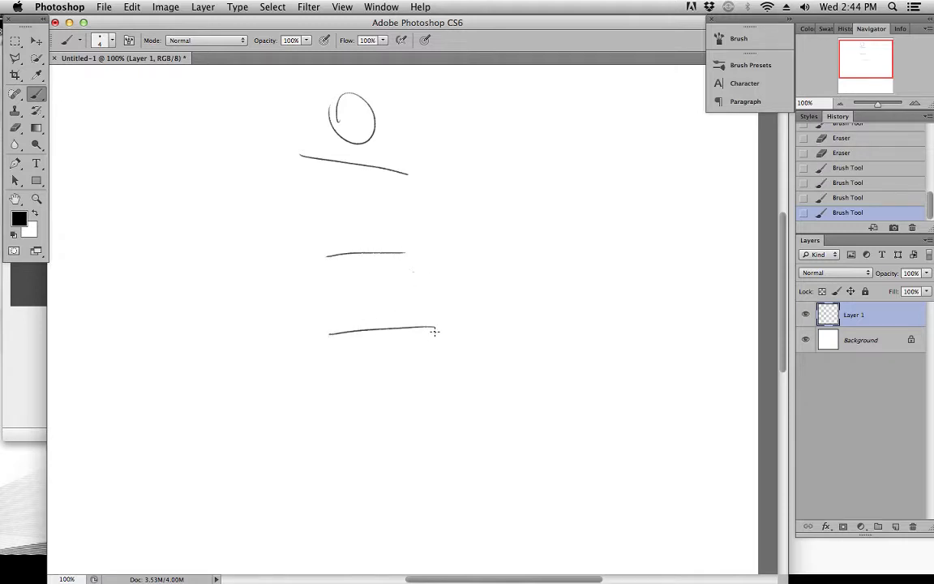
key(super+z)
drag(339, 341, 431, 322)
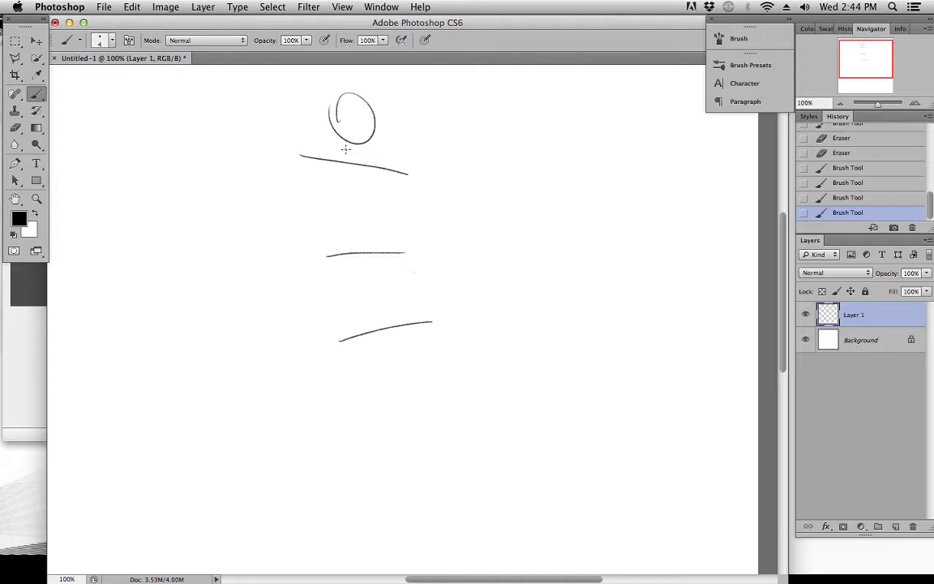
Draw a slanted spine from the head to the waist line and continue it down to the hip line
drag(344, 150, 382, 319)
key(super+z)
drag(366, 261, 378, 301)
key(super+z)
drag(366, 260, 378, 302)
key(super+z)
drag(366, 258, 383, 321)
drag(459, 234, 470, 288)
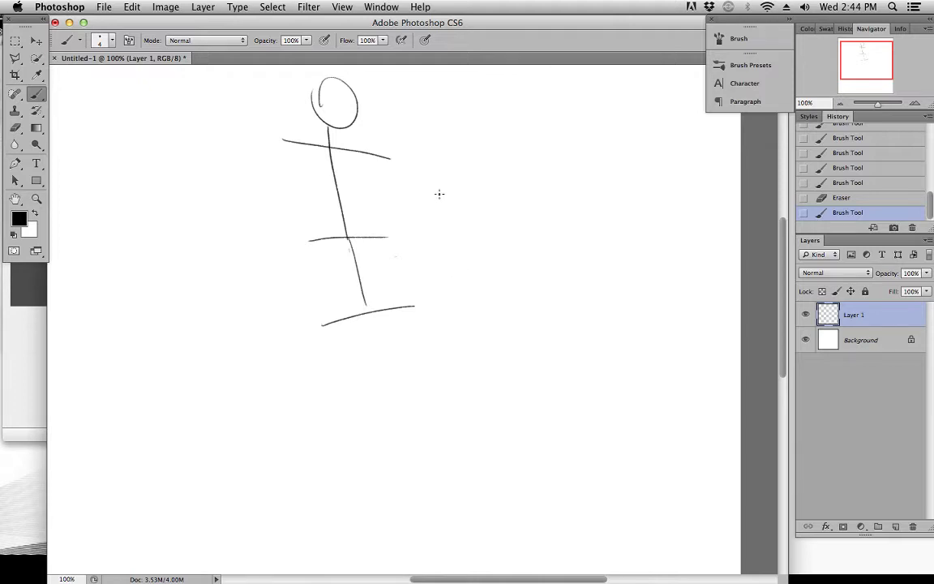
mouse_move(435, 198)
mouse_down()
mouse_move(463, 221)
mouse_move(457, 211)
mouse_move(461, 242)
mouse_move(475, 200)
mouse_move(476, 219)
mouse_move(450, 213)
mouse_up()
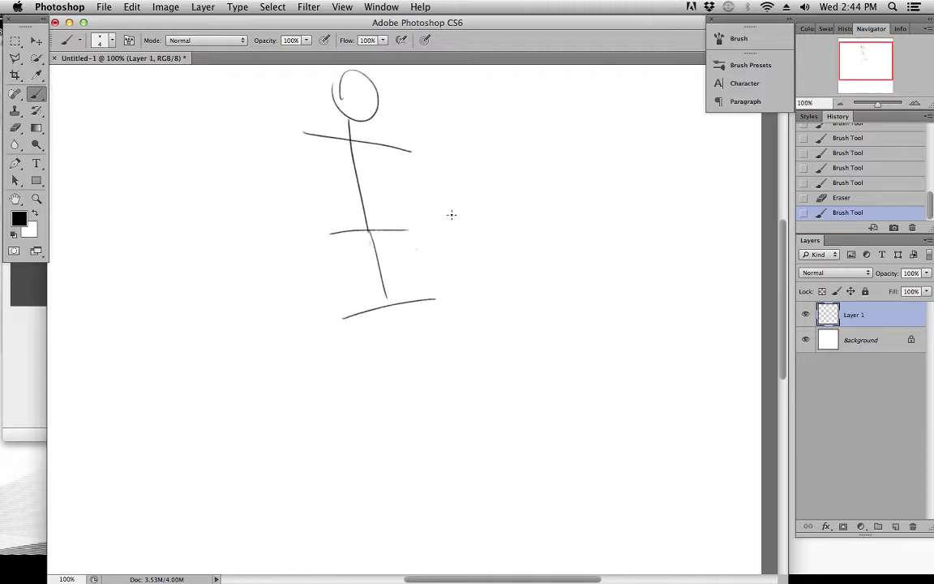
drag(434, 336, 450, 330)
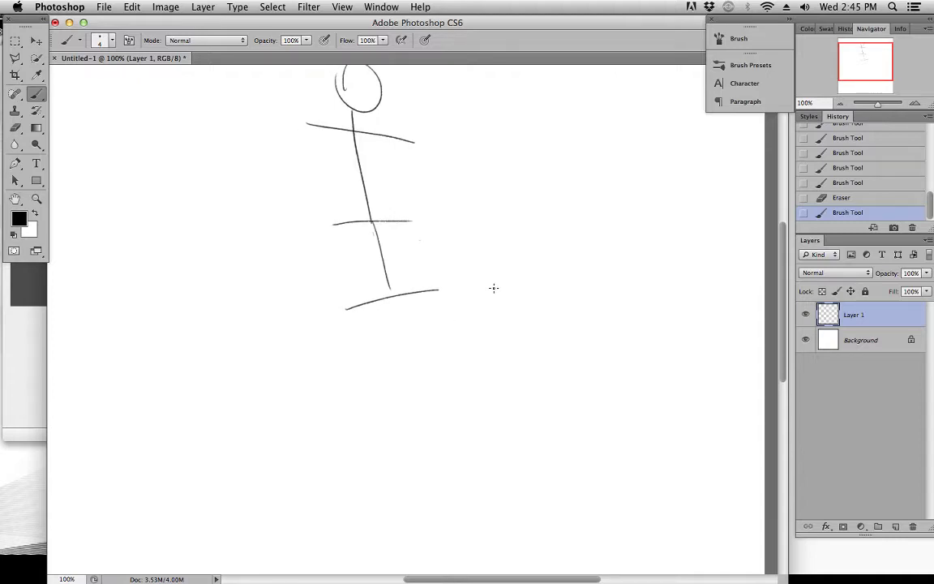
mouse_move(482, 320)
mouse_down()
mouse_move(486, 362)
mouse_move(540, 278)
mouse_move(545, 307)
mouse_move(540, 281)
mouse_move(523, 301)
mouse_move(504, 286)
mouse_move(520, 302)
mouse_up()
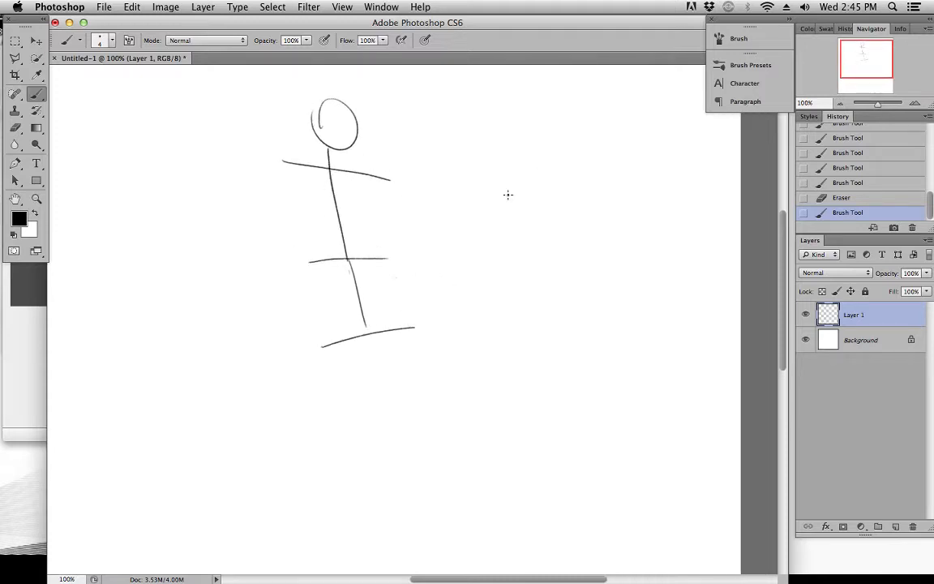
drag(536, 251, 536, 271)
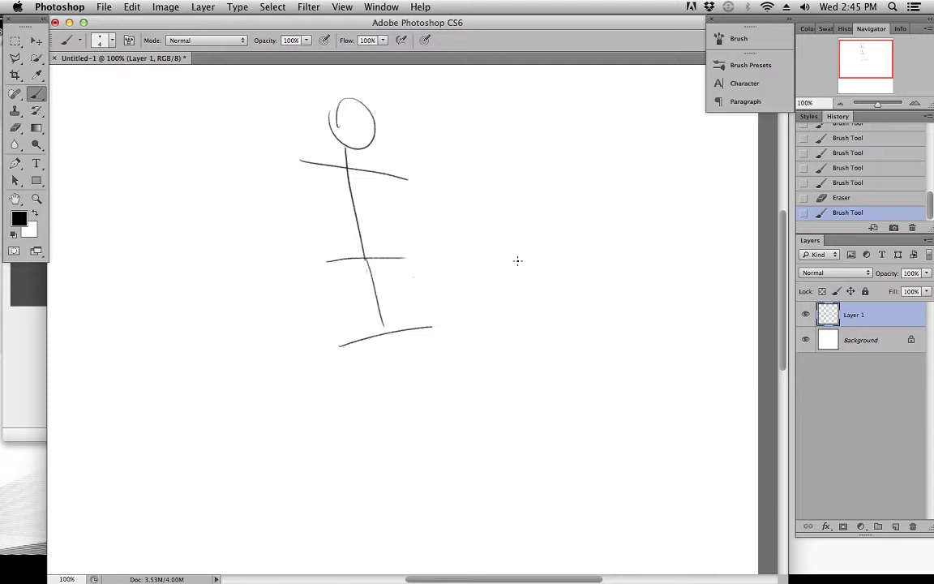
drag(476, 282, 479, 204)
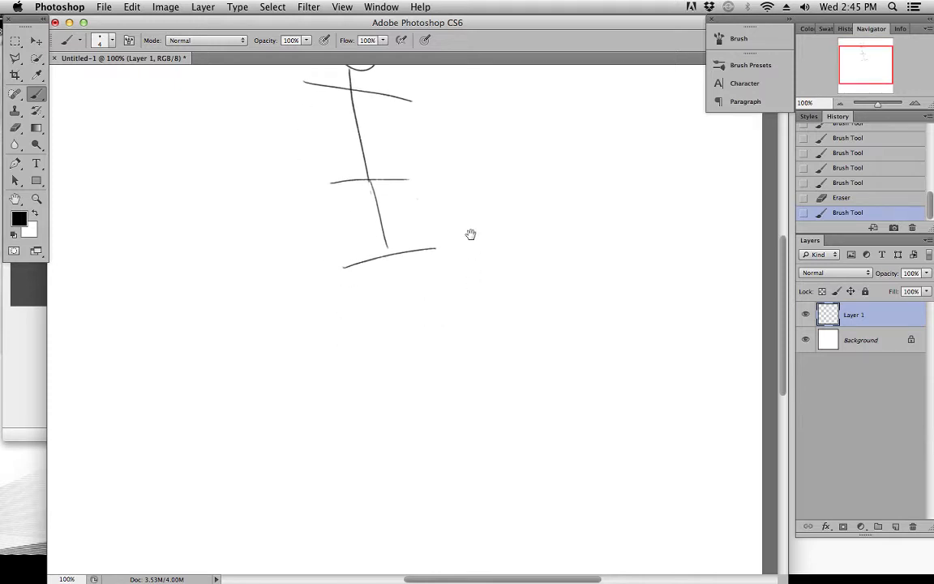
drag(428, 307, 420, 377)
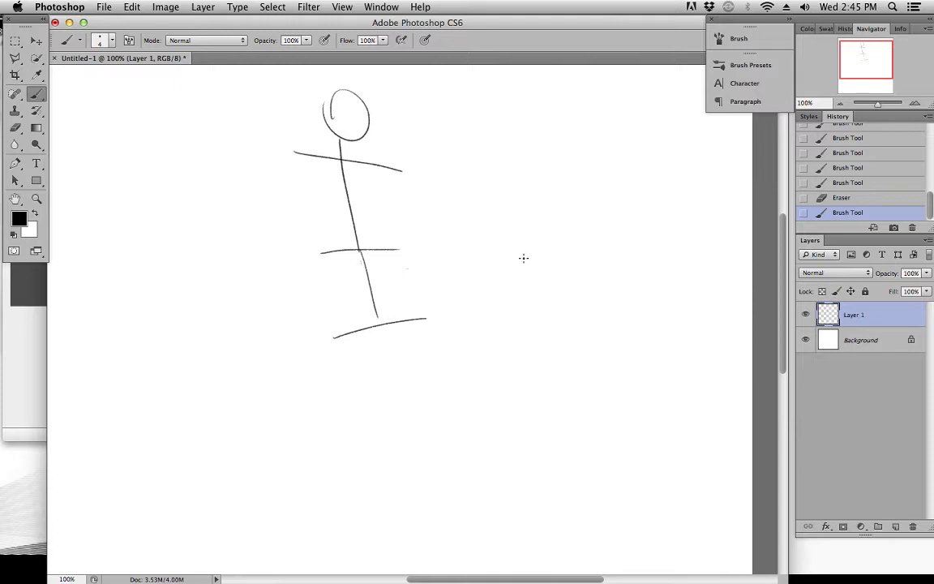
drag(515, 264, 524, 265)
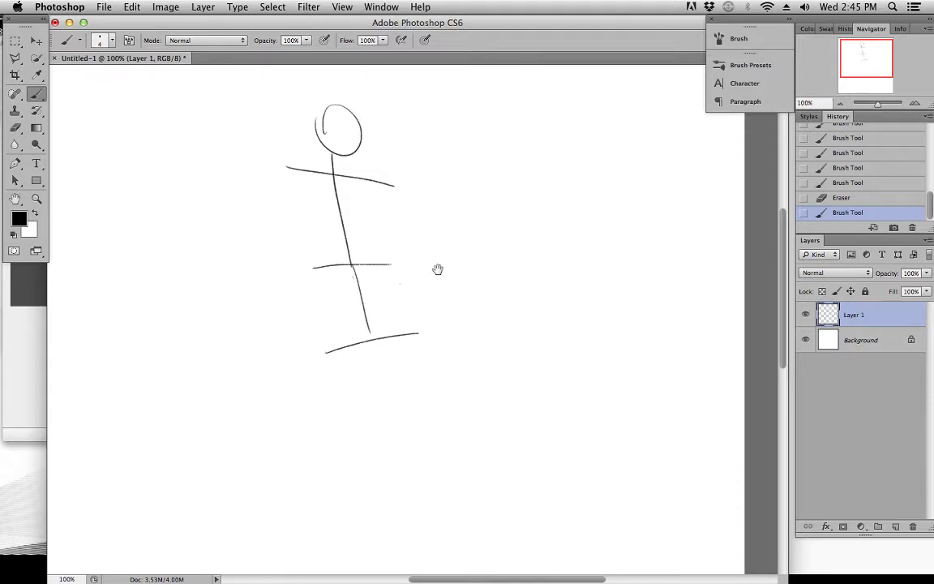
drag(438, 269, 436, 282)
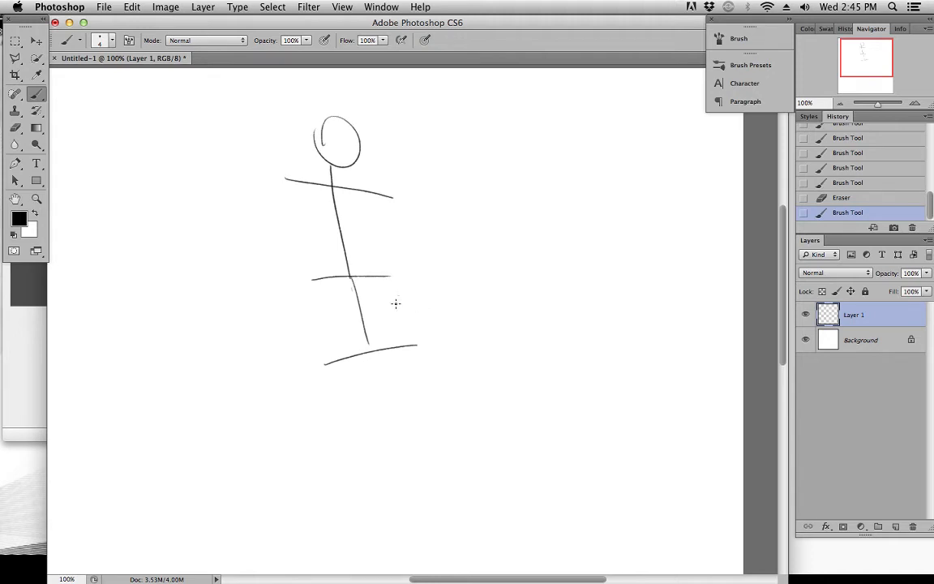
drag(510, 225, 519, 223)
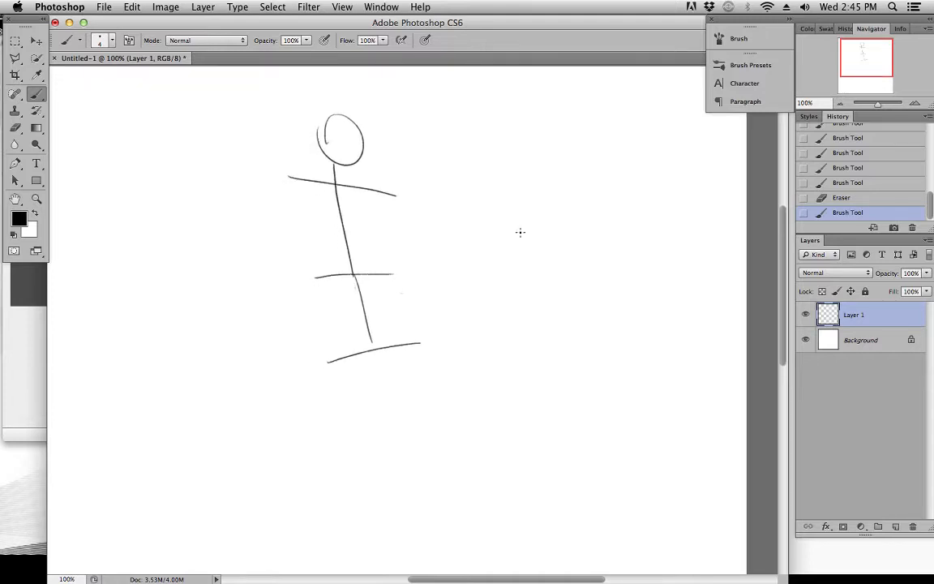
Shift the whole figure sketch slightly up and to the left, and return to the Brush tool
click(36, 39)
drag(316, 145, 309, 132)
click(36, 94)
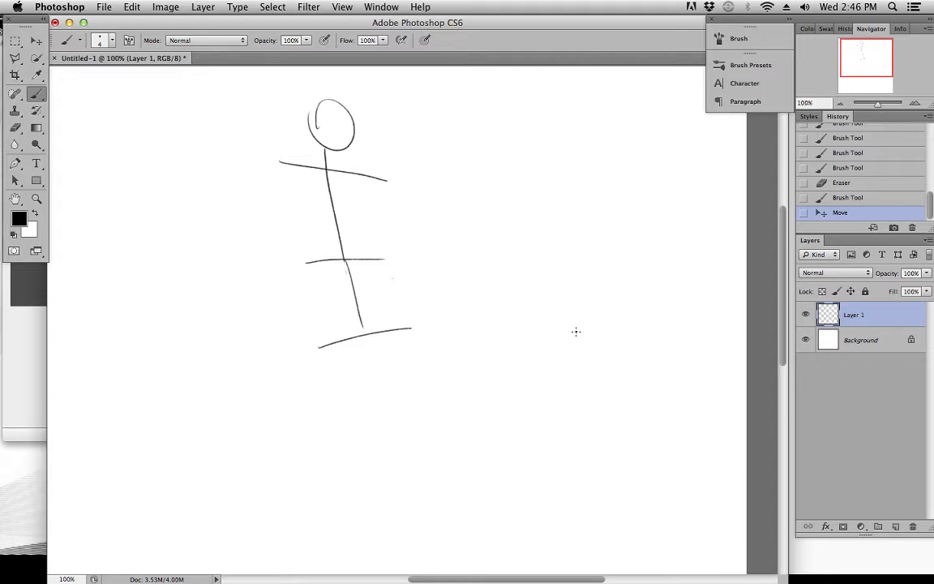
Add a new empty layer above Layer 1, deleting the first one created and making another
click(895, 527)
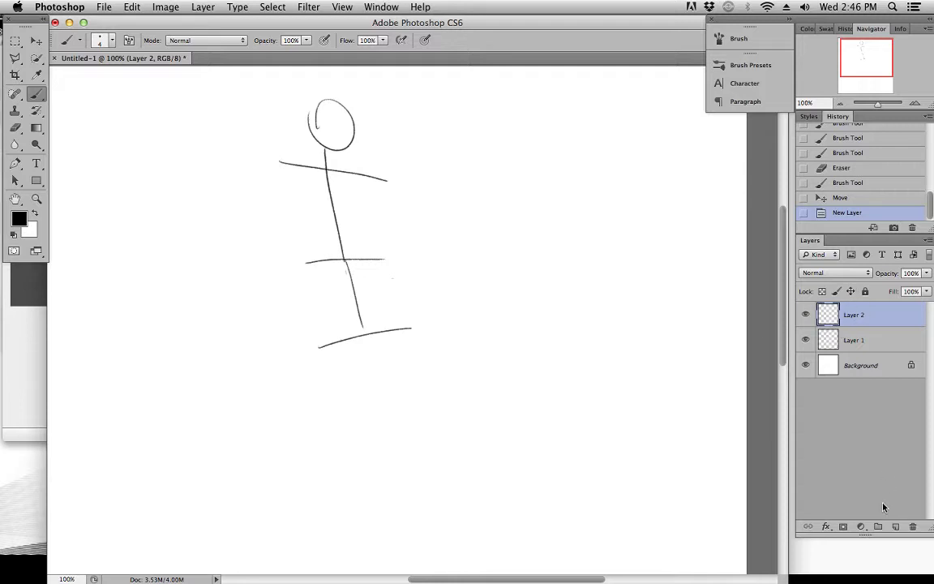
click(914, 528)
click(568, 218)
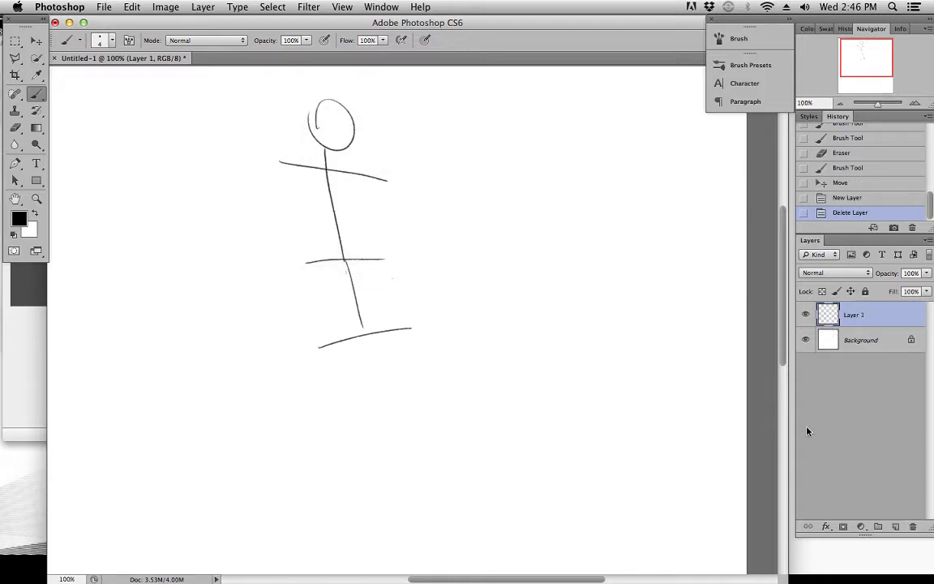
click(896, 528)
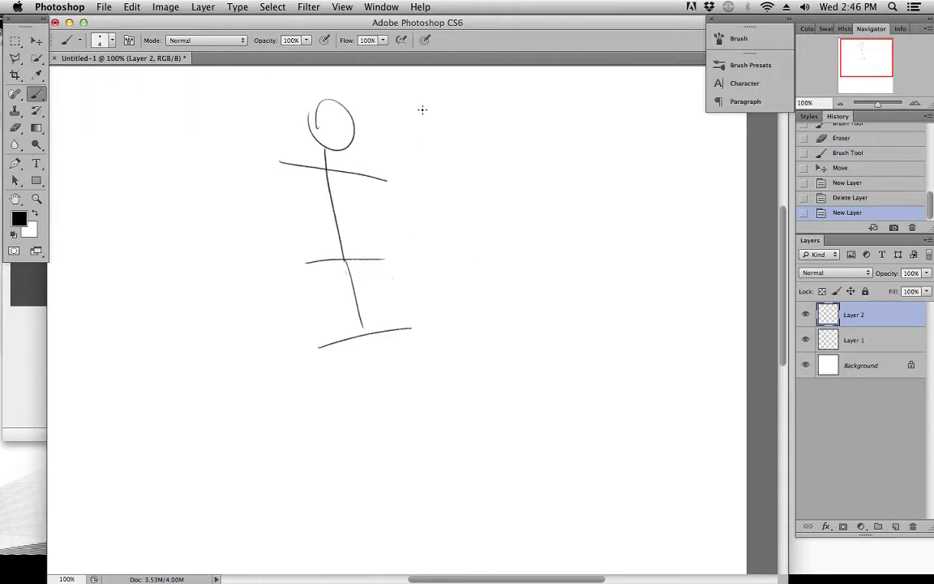
Draw a vertical measuring line beside the figure from head top to hip height, with a short tick at its midpoint
drag(432, 103, 456, 329)
key(super+z)
drag(438, 94, 439, 281)
key(super+z)
drag(439, 99, 442, 331)
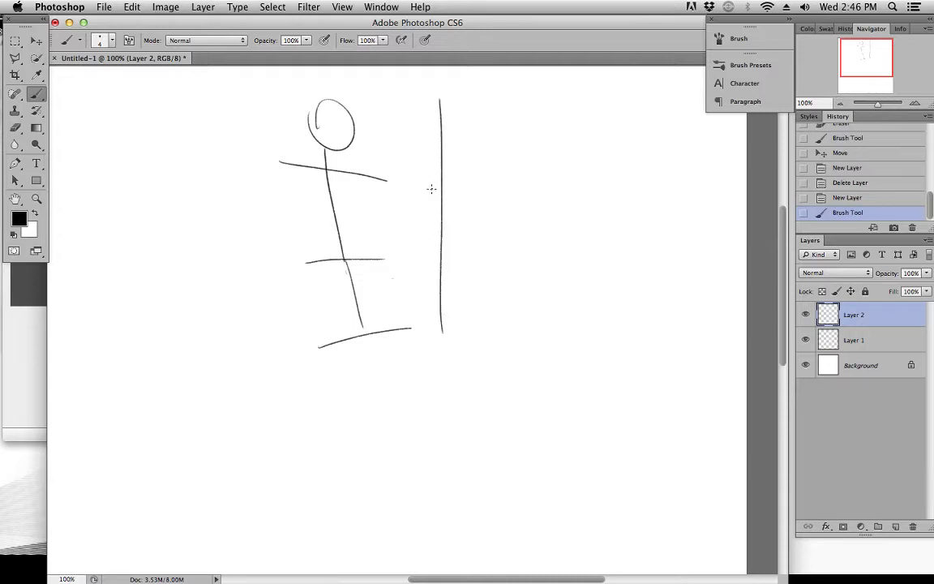
drag(434, 213, 453, 214)
key(super+z)
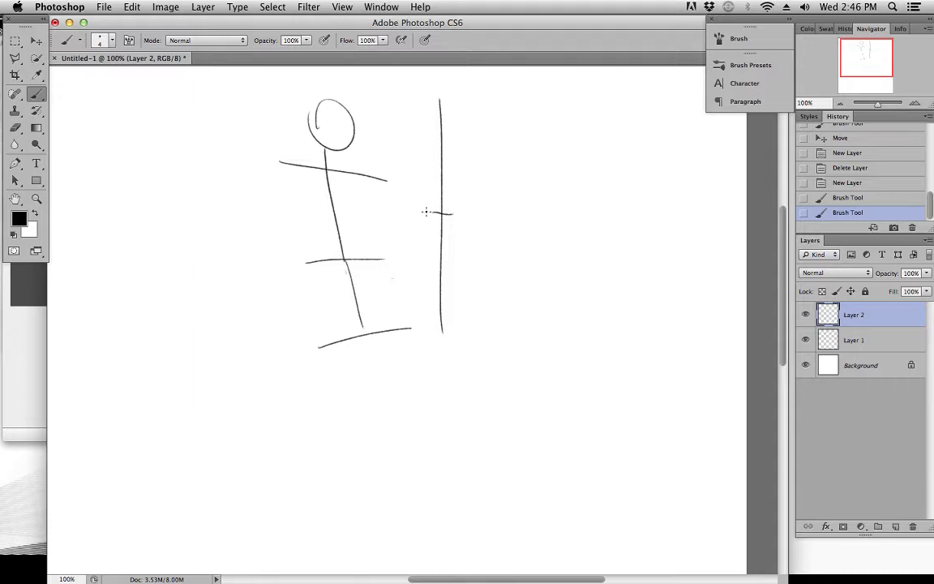
Move the measuring line beneath the raised end of the hip line as a leg, and merge its layer into Layer 1
click(37, 41)
drag(405, 163, 445, 361)
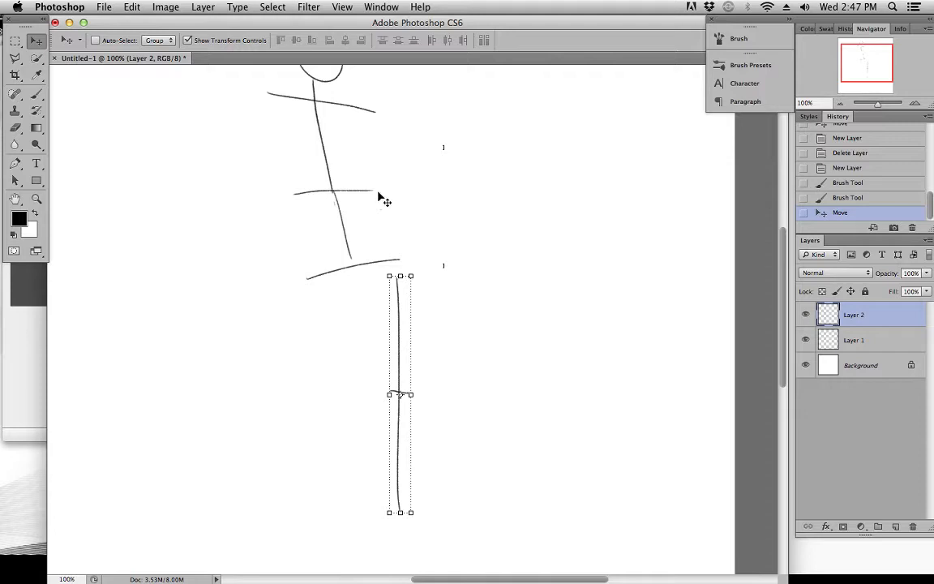
key(super+e)
scroll(453, 271, down, 3)
scroll(452, 271, left, 1)
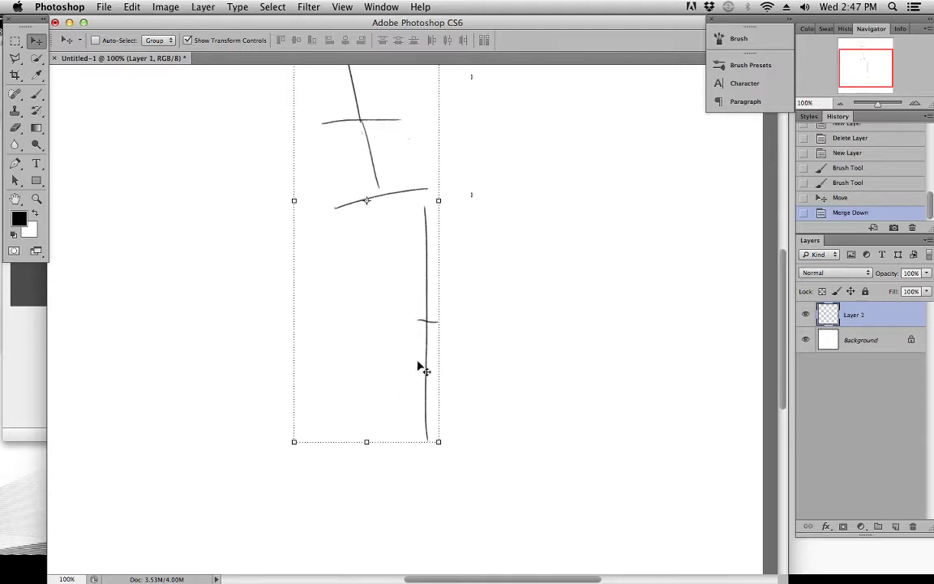
Try a slanted second leg line below the lower end of the hip line, and undo both attempts
click(37, 94)
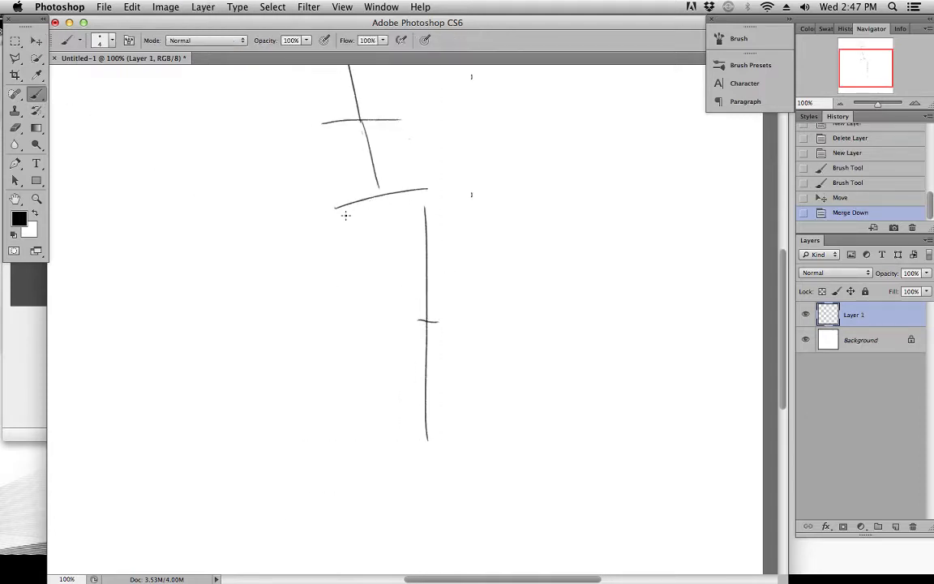
drag(340, 218, 308, 417)
key(super+z)
drag(344, 219, 310, 444)
key(super+z)
Draw an S-curved spine from the head through the waist to the hip line, redoing it until the curve fits
scroll(386, 212, up, 4)
drag(448, 171, 503, 306)
key(super+z)
drag(329, 177, 376, 339)
key(super+z)
mouse_move(338, 173)
mouse_down()
mouse_move(352, 252)
mouse_move(387, 353)
mouse_up()
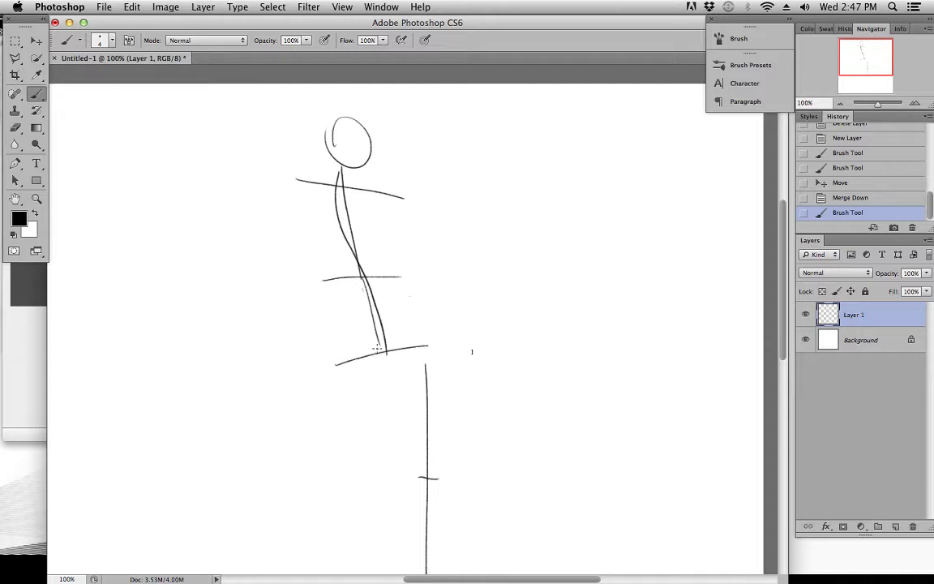
Erase most of the old straight spine and the stray mark beside the hip
key(e)
drag(359, 281, 377, 325)
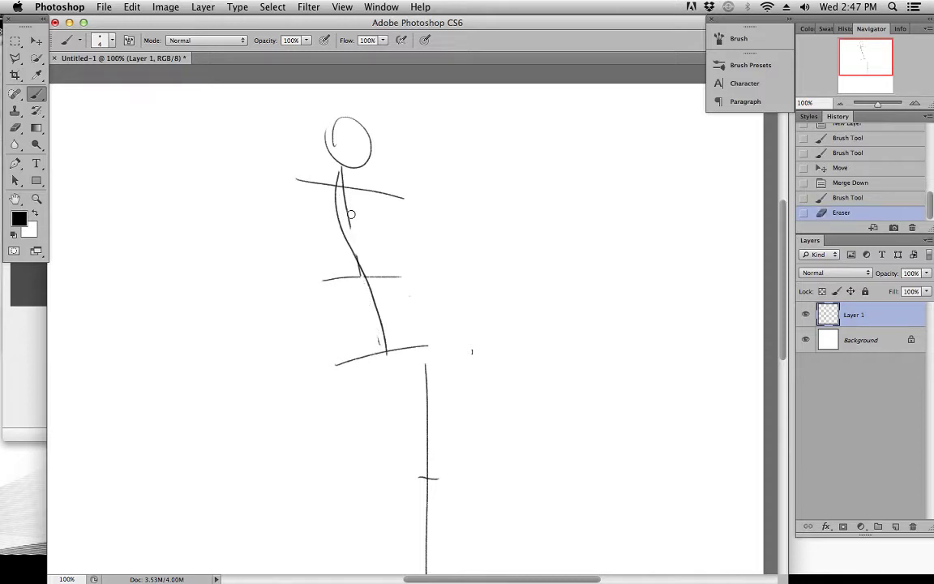
drag(345, 199, 345, 192)
drag(443, 412, 446, 372)
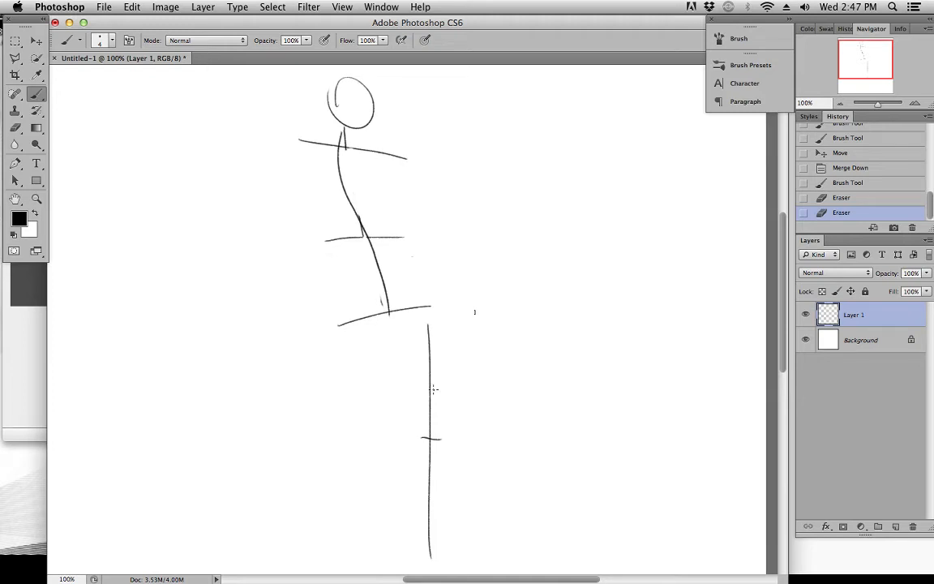
mouse_move(504, 339)
mouse_down()
mouse_move(511, 282)
mouse_move(482, 246)
mouse_up()
Draw the second leg slanting outward from the lower end of the hip line, with a short knee tick halfway down
drag(484, 326, 484, 291)
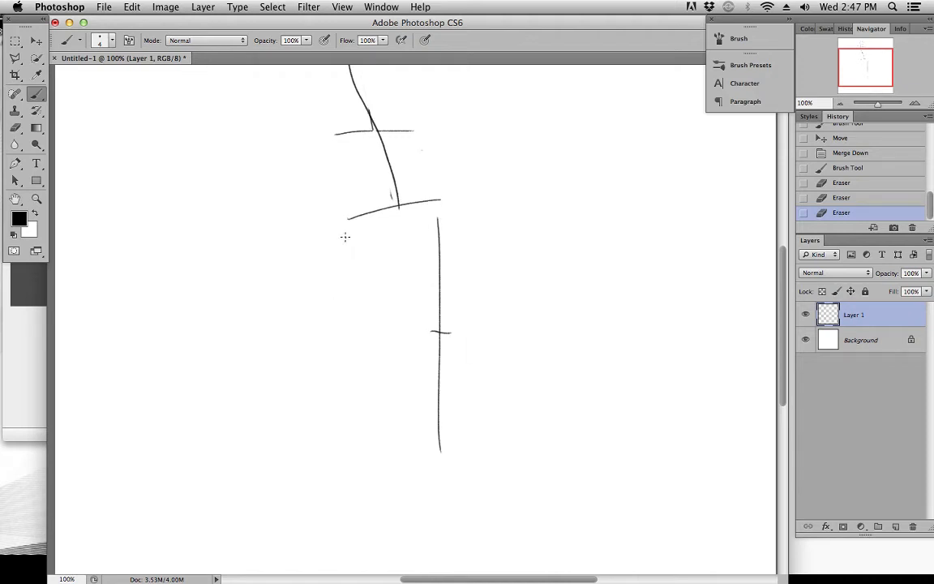
drag(365, 219, 349, 272)
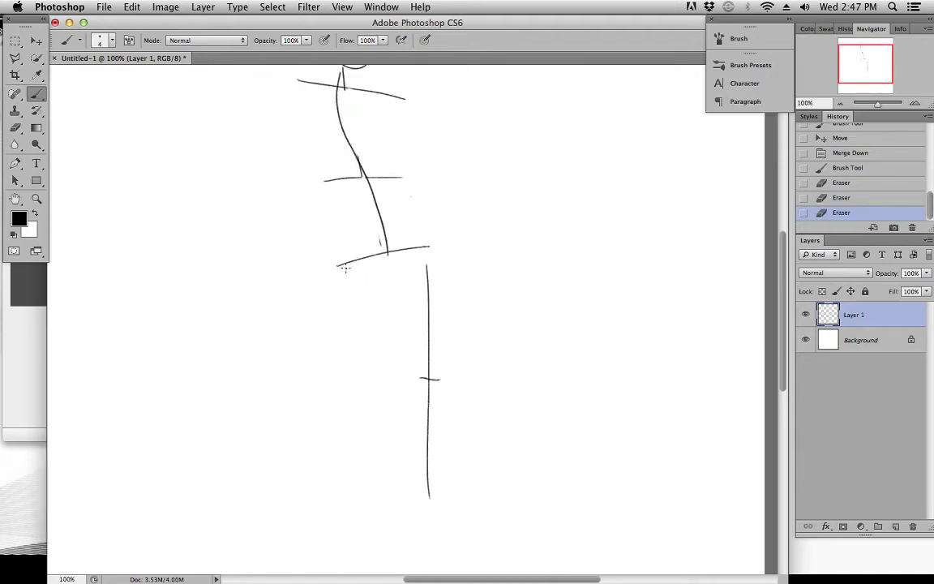
scroll(357, 317, down, 3)
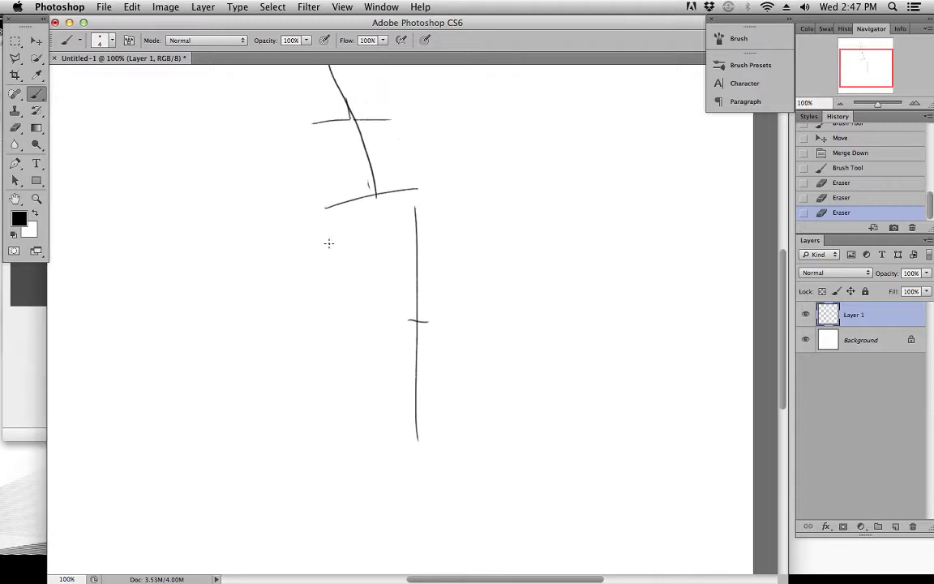
drag(331, 219, 300, 422)
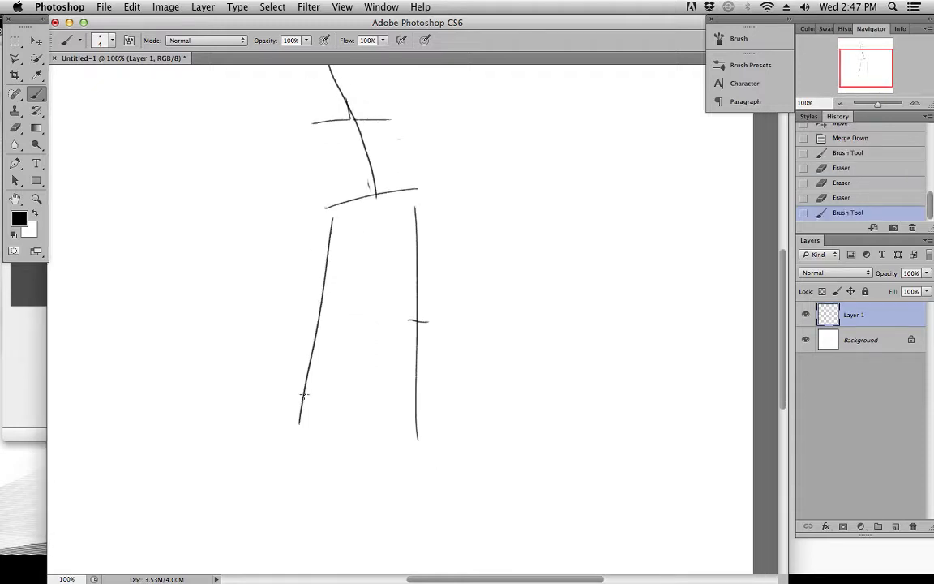
drag(313, 312, 332, 315)
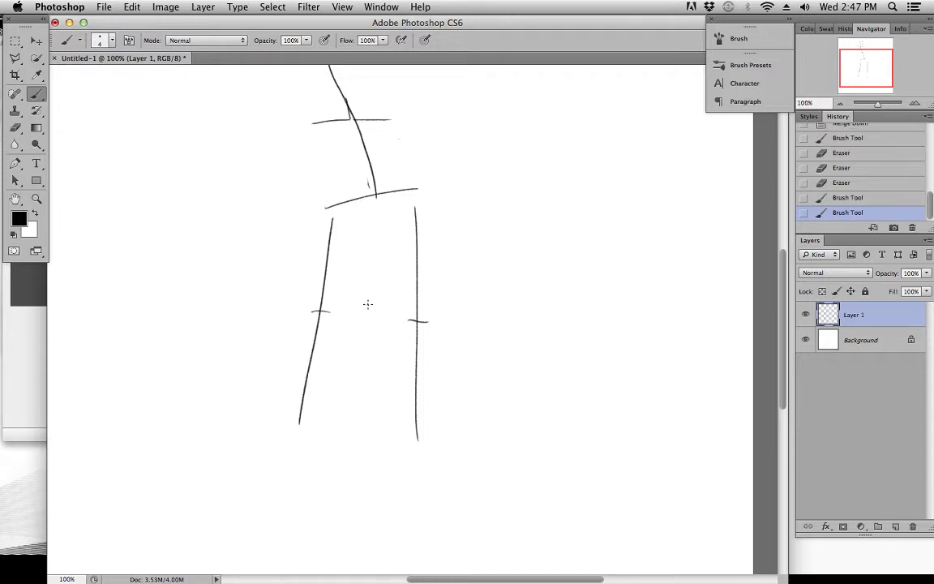
drag(422, 335, 420, 478)
drag(470, 391, 454, 363)
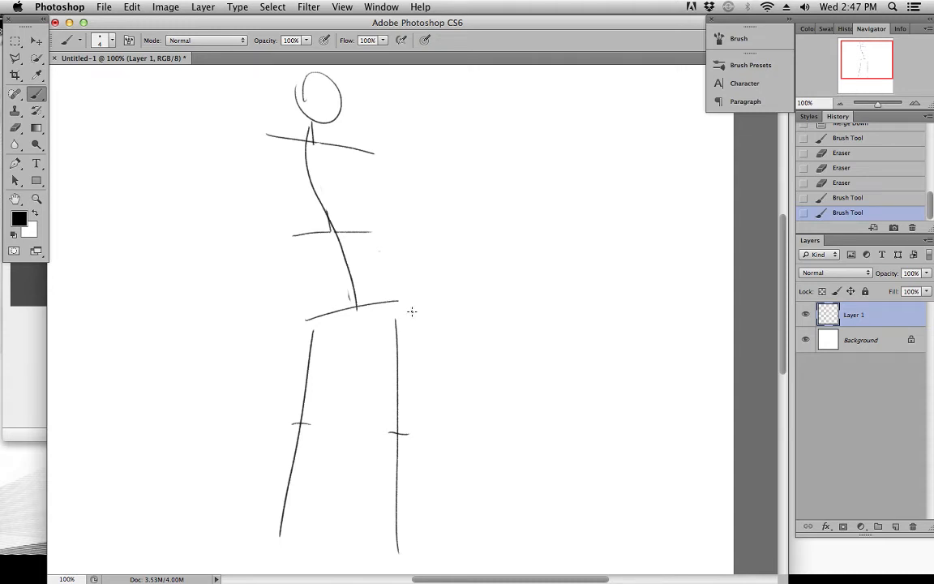
mouse_move(419, 330)
mouse_down()
mouse_move(430, 351)
mouse_move(456, 344)
mouse_move(448, 329)
mouse_up()
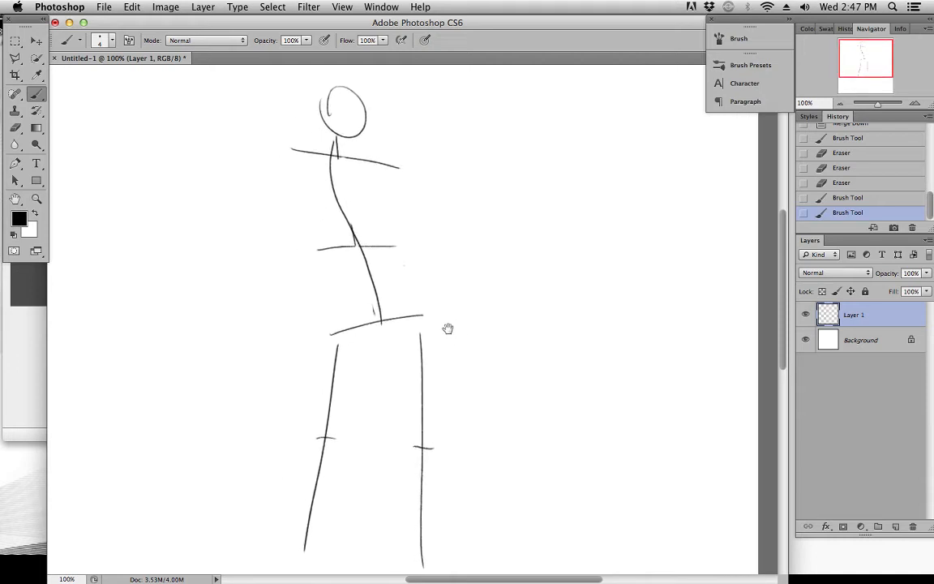
Try a longer slanted leg and torso side lines from beside the shoulders to the waist, and undo these strokes
mouse_move(385, 317)
mouse_down()
mouse_move(398, 244)
mouse_move(427, 309)
mouse_up()
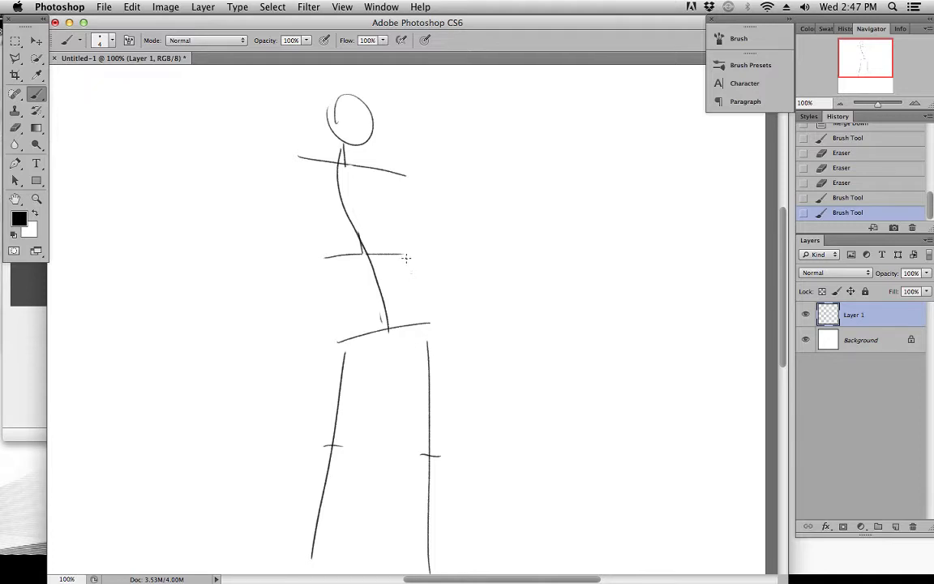
drag(434, 265, 428, 251)
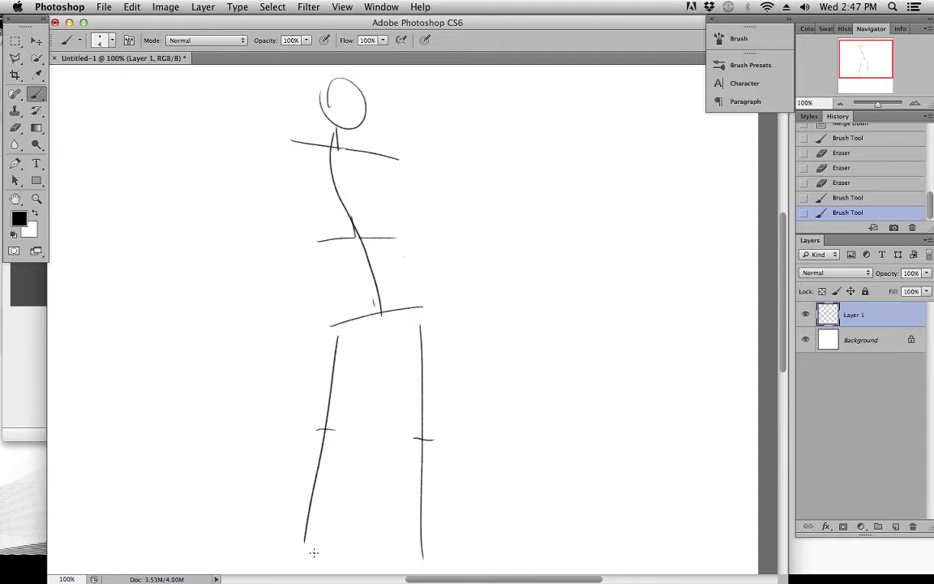
drag(304, 540, 302, 562)
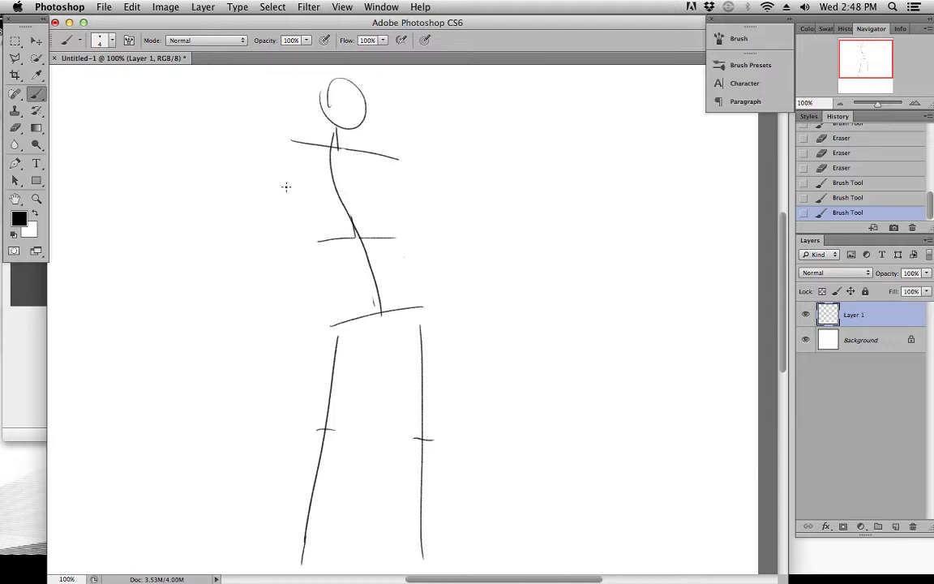
drag(284, 153, 321, 241)
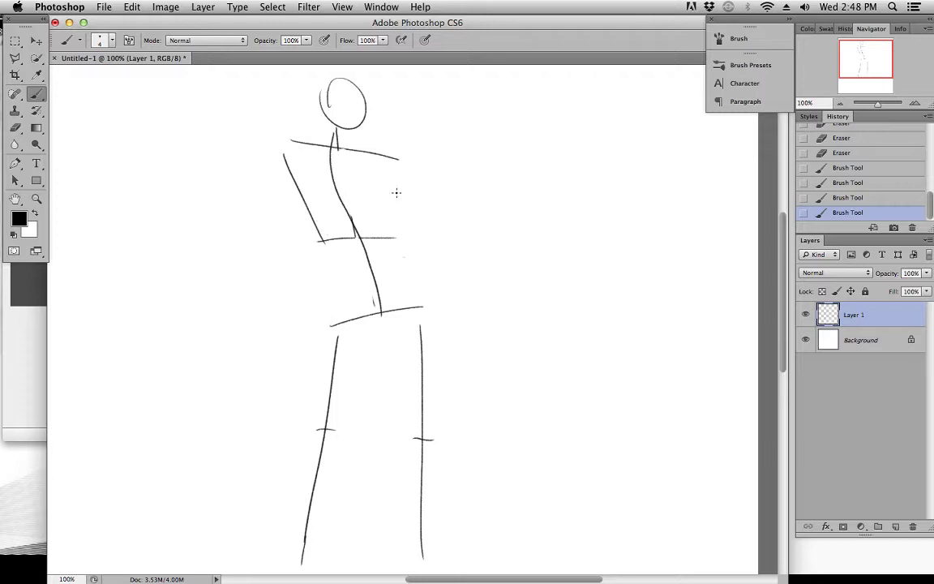
drag(403, 155, 393, 239)
key(super+alt+z)
key(super+alt+z)
key(super+alt+z)
Draw the torso's two sides tapering from the shoulder line's ends to the waist line, redoing the first side
drag(292, 145, 328, 240)
key(super+z)
drag(290, 145, 325, 241)
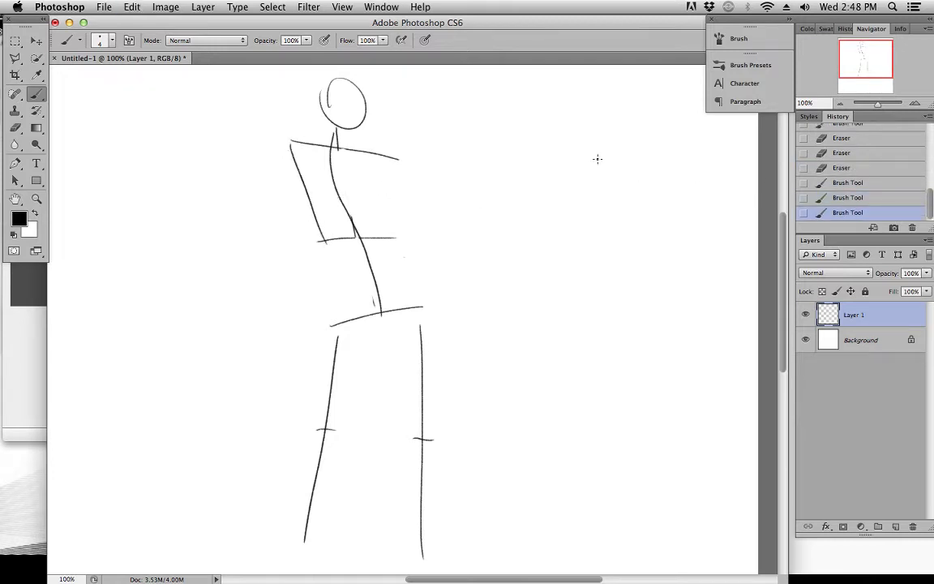
drag(400, 158, 392, 237)
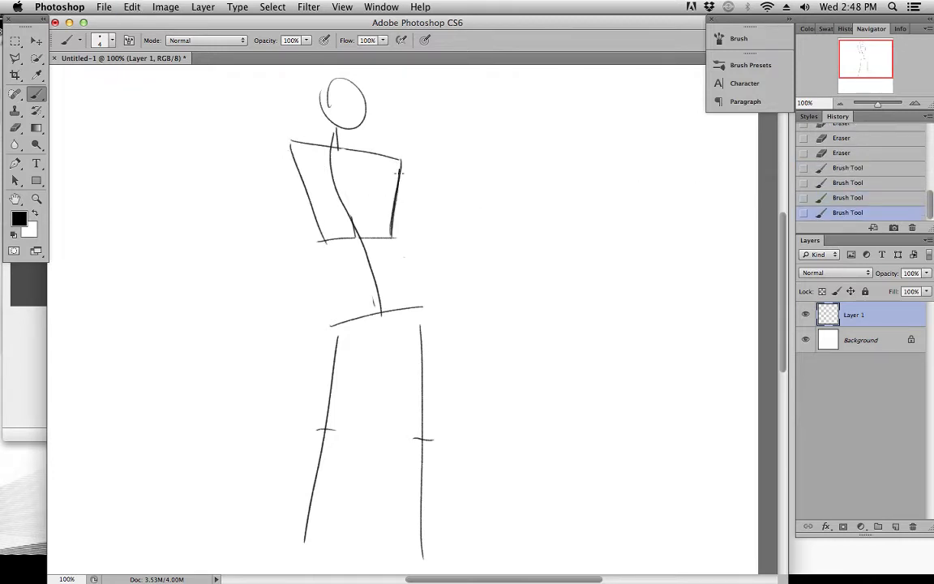
Clean up and redraw the torso side below the lower shoulder, and go over the trapezoid's whole outline
key(e)
drag(398, 160, 396, 184)
key(b)
mouse_move(391, 237)
mouse_down()
mouse_move(396, 168)
mouse_move(391, 237)
mouse_up()
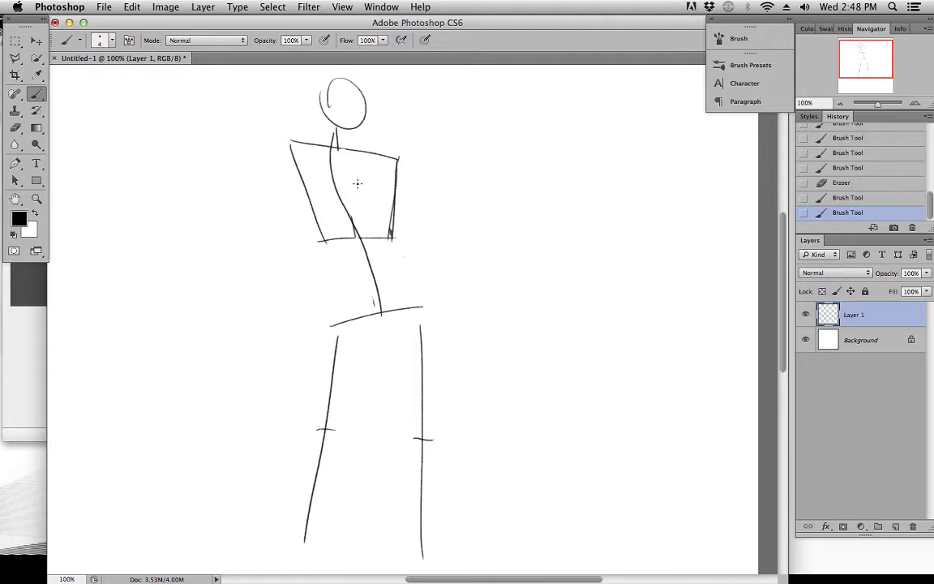
mouse_move(290, 141)
mouse_down()
mouse_move(323, 244)
mouse_move(394, 240)
mouse_up()
drag(324, 143, 396, 157)
Sketch a separate small trapezoid beside the torso, wider at the top than at the base, with reinforced sides
drag(472, 160, 558, 163)
drag(473, 161, 484, 200)
key(super+z)
mouse_move(473, 160)
mouse_down()
mouse_move(500, 212)
mouse_move(555, 210)
mouse_up()
mouse_move(563, 168)
mouse_down()
mouse_move(550, 219)
mouse_move(571, 219)
mouse_up()
drag(476, 164, 495, 214)
mouse_move(564, 158)
mouse_down()
mouse_move(553, 210)
mouse_move(560, 176)
mouse_up()
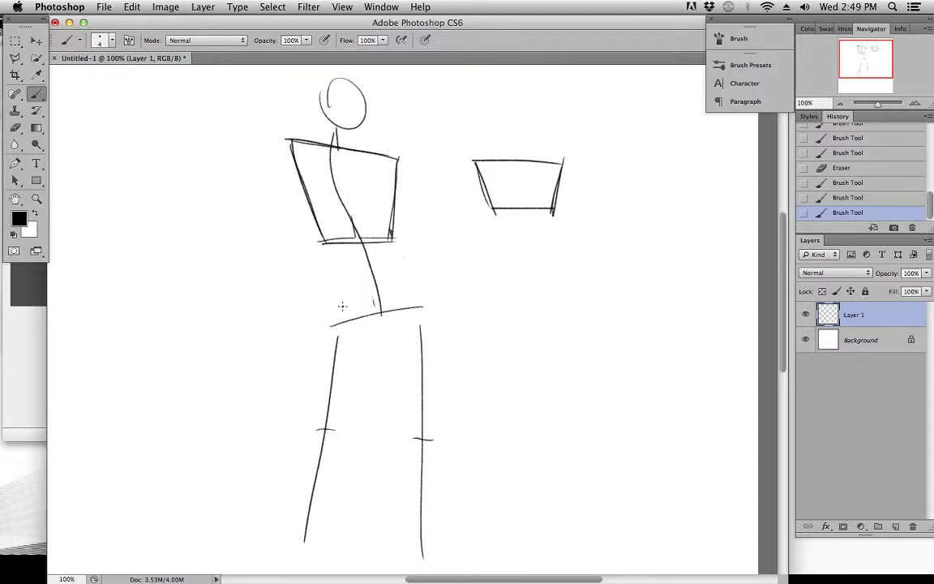
Draw the lower torso's sides from the waist ends to the hip line, and erase the excess strokes outside
mouse_move(326, 252)
mouse_down()
mouse_move(319, 298)
mouse_move(326, 242)
mouse_move(318, 326)
mouse_up()
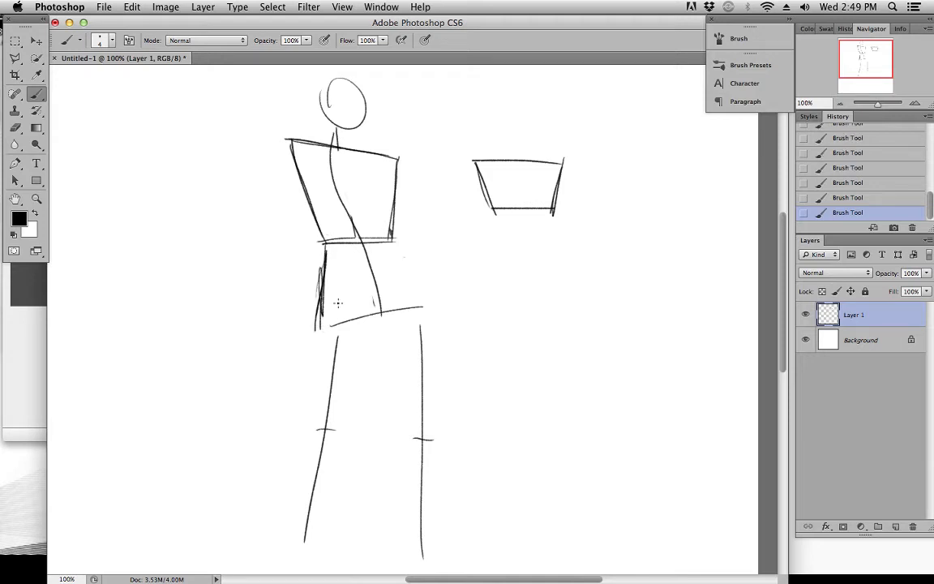
drag(392, 245, 420, 307)
mouse_move(313, 312)
mouse_down()
mouse_move(317, 266)
mouse_move(315, 329)
mouse_up()
drag(317, 280, 315, 326)
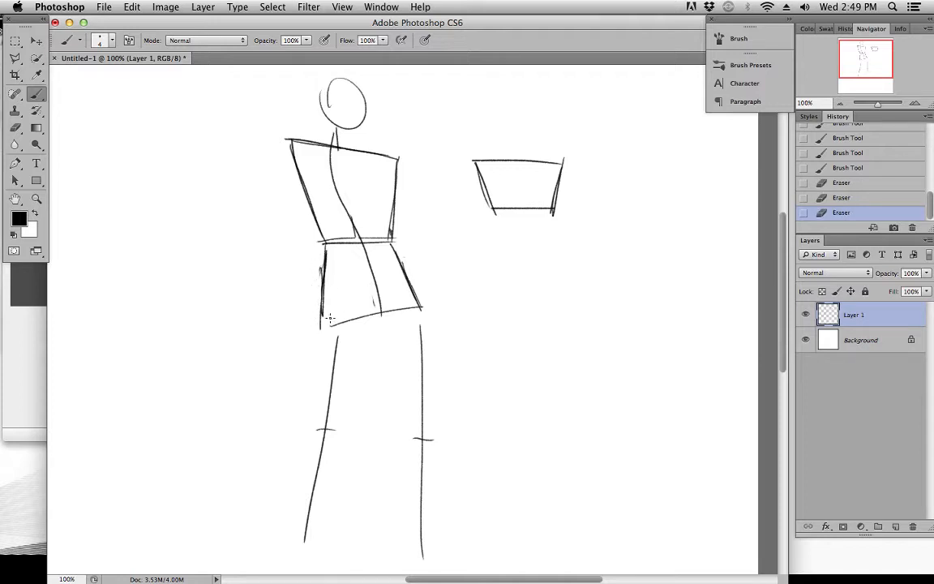
Draw a short crotch line below the hip line and connect it to both hip corners to close the pelvis
drag(373, 330, 392, 329)
key(super+z)
drag(375, 329, 396, 329)
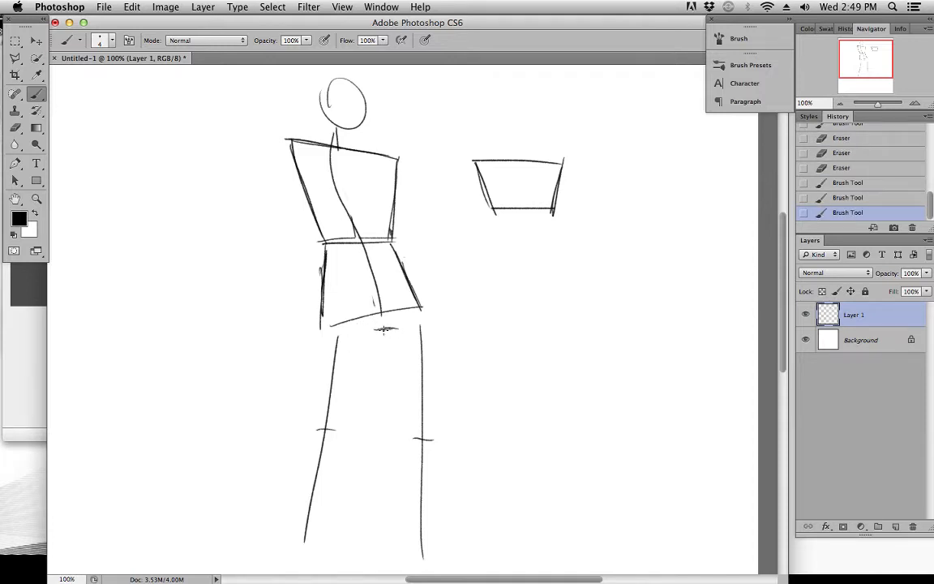
drag(329, 326, 397, 329)
mouse_move(369, 333)
mouse_down()
mouse_move(397, 331)
mouse_move(421, 310)
mouse_move(384, 326)
mouse_move(397, 329)
mouse_move(422, 310)
mouse_up()
mouse_move(322, 320)
mouse_down()
mouse_move(405, 317)
mouse_move(394, 326)
mouse_move(427, 316)
mouse_up()
drag(362, 332, 401, 330)
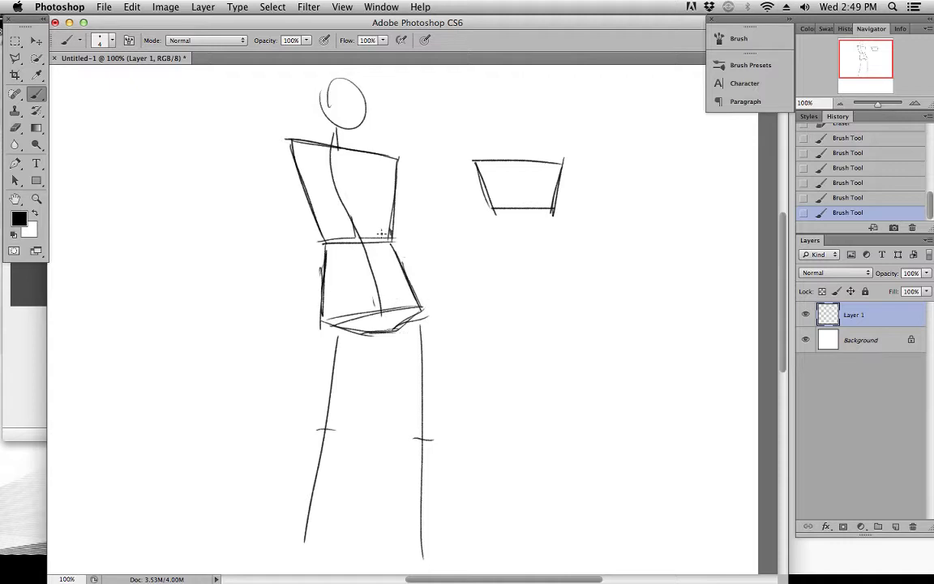
Draw the slanted leg's thigh as two lines converging at the knee, and darken the pelvis edge above it
drag(409, 369, 425, 277)
drag(357, 196, 329, 320)
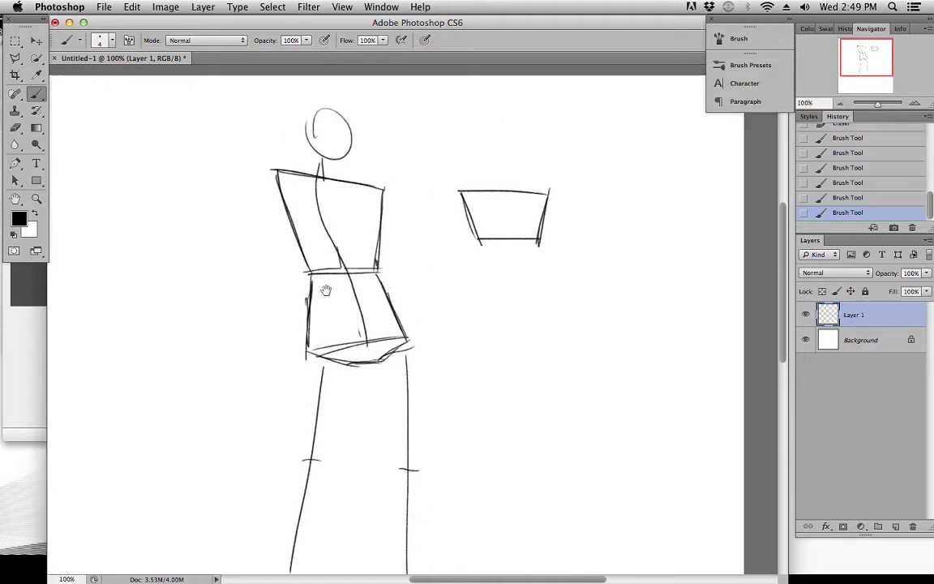
mouse_move(297, 351)
mouse_down()
mouse_move(323, 247)
mouse_move(319, 220)
mouse_move(365, 292)
mouse_move(322, 302)
mouse_up()
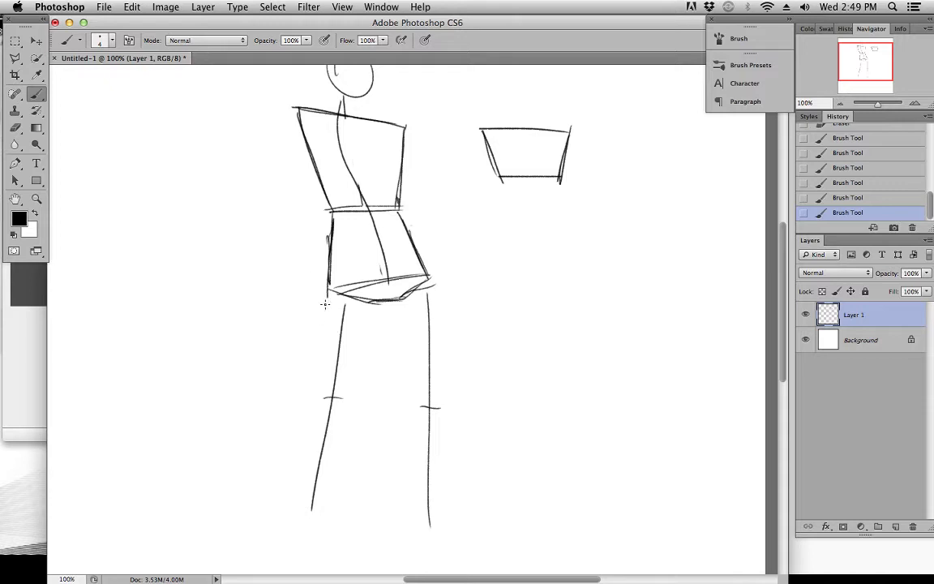
mouse_move(326, 292)
mouse_down()
mouse_move(348, 278)
mouse_move(345, 378)
mouse_up()
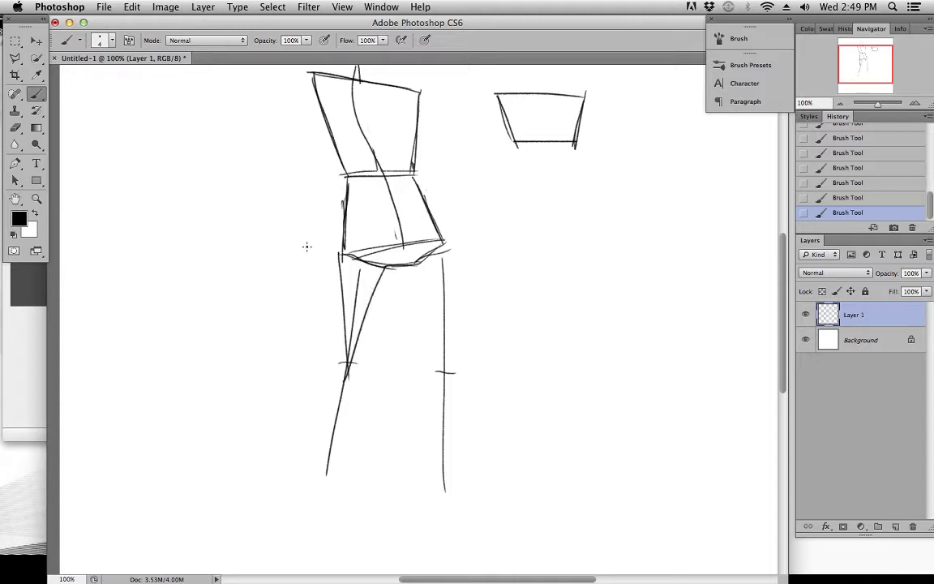
drag(341, 253, 383, 265)
Mark the slanted leg's thigh top and knee line with thick red strokes, and restore black as the drawing colour
click(34, 214)
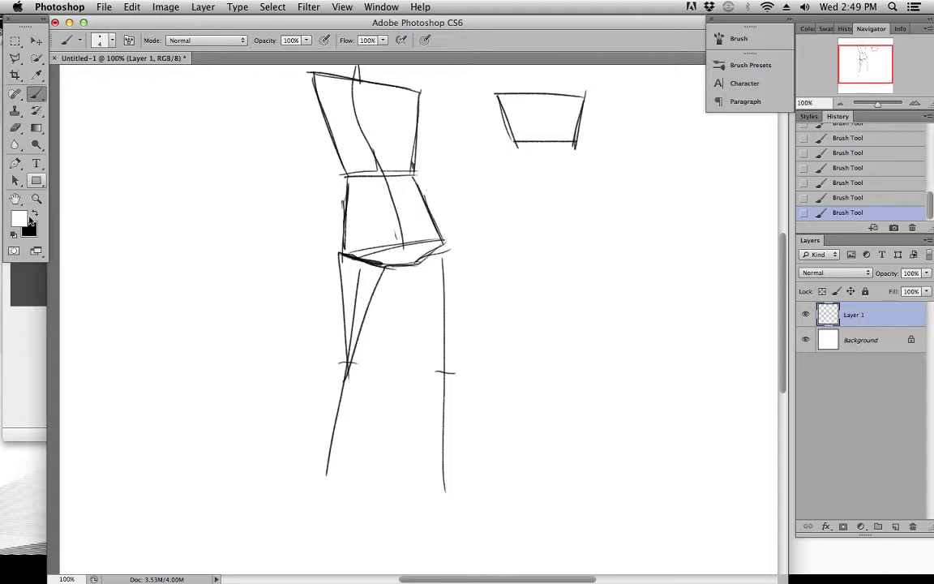
click(20, 219)
click(447, 188)
click(458, 181)
click(559, 176)
drag(342, 254, 384, 265)
drag(338, 361, 357, 363)
key(x)
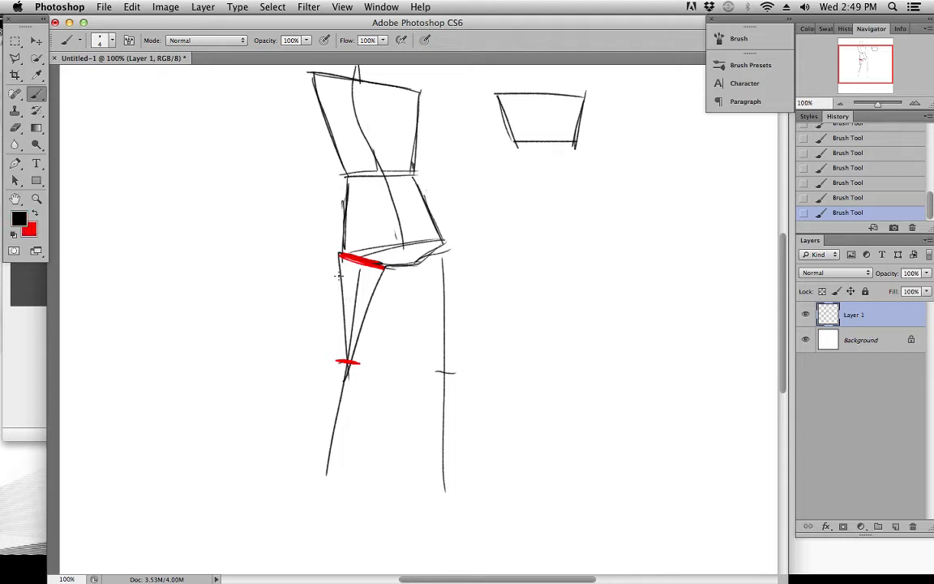
Add a wider inner thigh stroke on the slanted leg and erase the old narrow lines between the red marks
drag(384, 268, 357, 372)
mouse_move(347, 284)
mouse_down()
mouse_move(360, 281)
mouse_move(365, 303)
mouse_move(352, 349)
mouse_up()
key(x)
Try a bulging outer thigh curve with a slanted inner line on the slanted leg, and erase both
mouse_move(344, 276)
mouse_down()
mouse_move(349, 327)
mouse_move(381, 278)
mouse_move(333, 264)
mouse_move(331, 356)
mouse_up()
key(x)
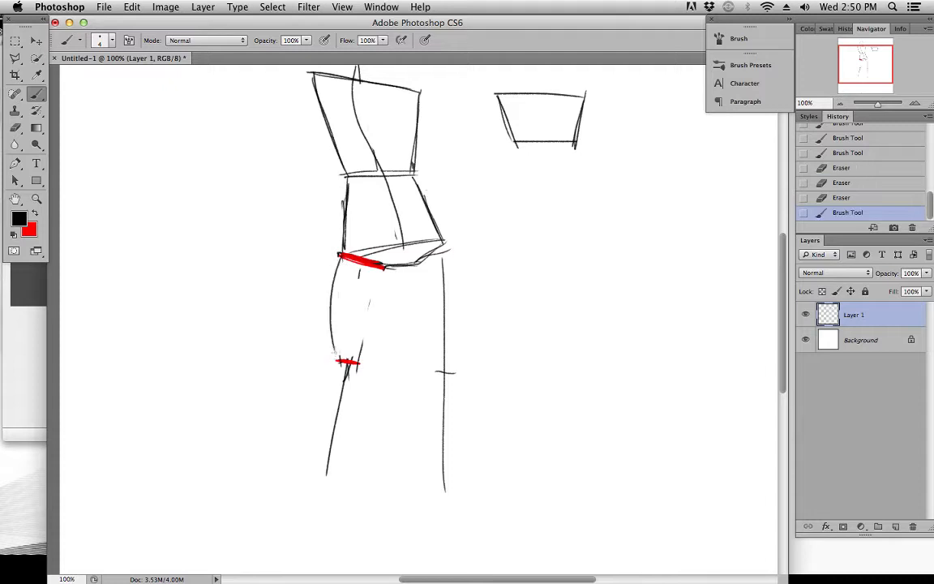
drag(392, 277, 357, 364)
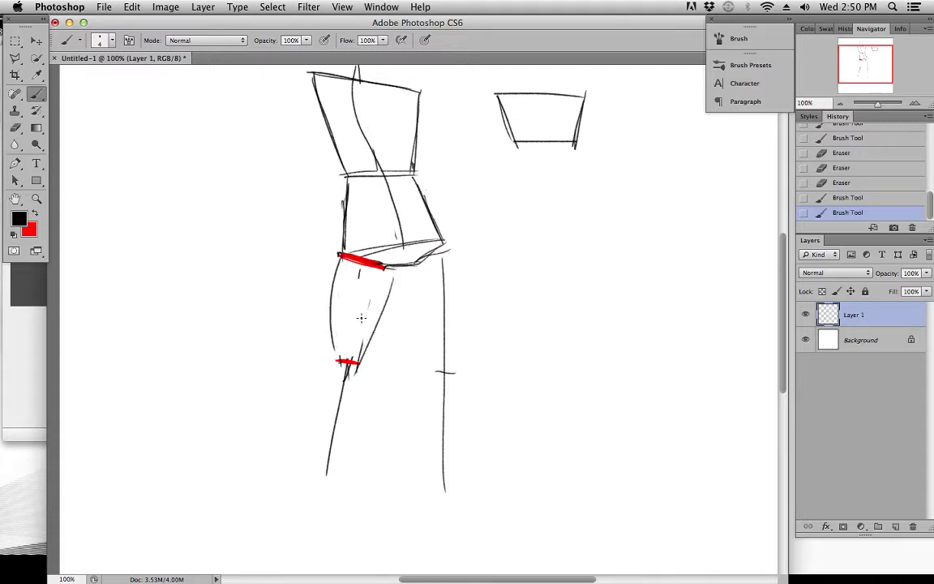
drag(338, 258, 333, 334)
mouse_move(375, 326)
mouse_down()
mouse_move(388, 292)
mouse_move(366, 349)
mouse_up()
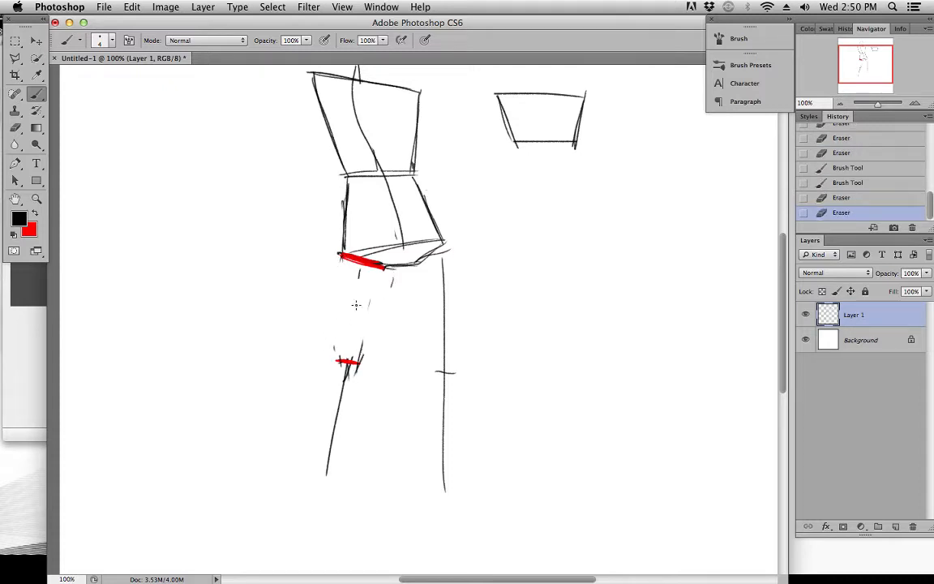
key(super+z)
key(super+z)
Outline both thighs with nearly straight sides that taper from the pelvis to the knees
drag(338, 258, 336, 365)
drag(386, 268, 356, 367)
drag(397, 273, 434, 370)
drag(448, 253, 446, 374)
drag(450, 322, 442, 348)
Draw the slanted leg's knee line in black, and reinforce its inner thigh and the straight leg's outer thigh
mouse_move(334, 387)
mouse_down()
mouse_move(347, 399)
mouse_move(329, 358)
mouse_move(326, 403)
mouse_up()
drag(325, 396, 349, 401)
mouse_move(380, 295)
mouse_down()
mouse_move(347, 403)
mouse_move(378, 303)
mouse_move(354, 367)
mouse_up()
drag(416, 379, 418, 281)
drag(444, 313, 442, 427)
Outline both lower legs below the knees with angular calves that narrow toward the ankles
mouse_move(436, 340)
mouse_down()
mouse_move(423, 375)
mouse_move(434, 317)
mouse_move(430, 222)
mouse_up()
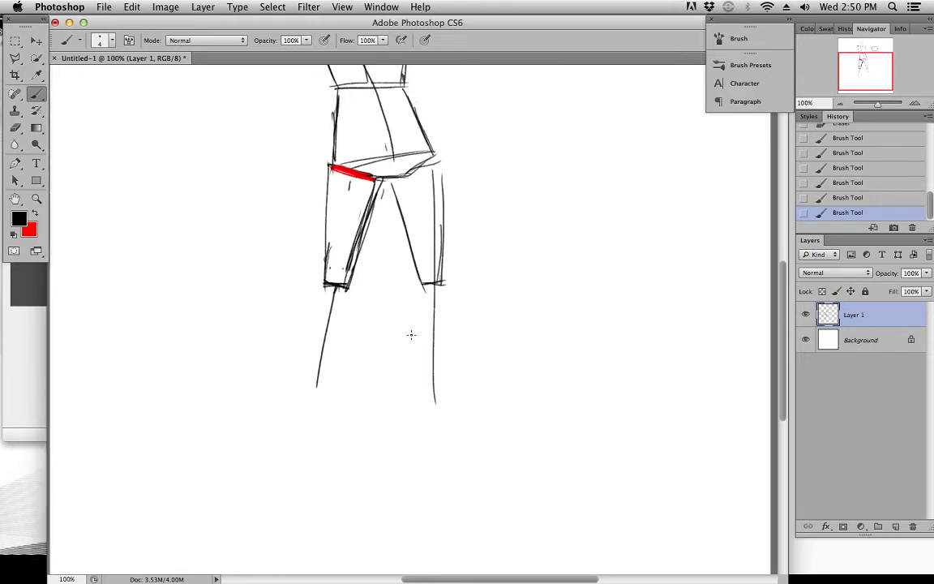
mouse_move(423, 287)
mouse_down()
mouse_move(414, 339)
mouse_move(419, 299)
mouse_move(420, 363)
mouse_move(417, 349)
mouse_move(439, 397)
mouse_up()
drag(444, 283, 438, 407)
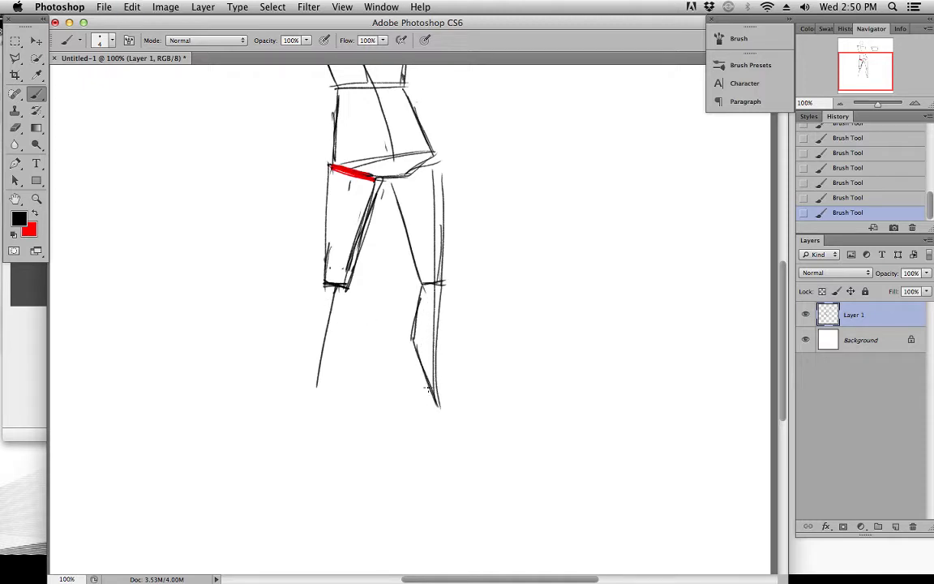
drag(430, 367, 432, 409)
mouse_move(327, 290)
mouse_down()
mouse_move(306, 363)
mouse_move(308, 399)
mouse_up()
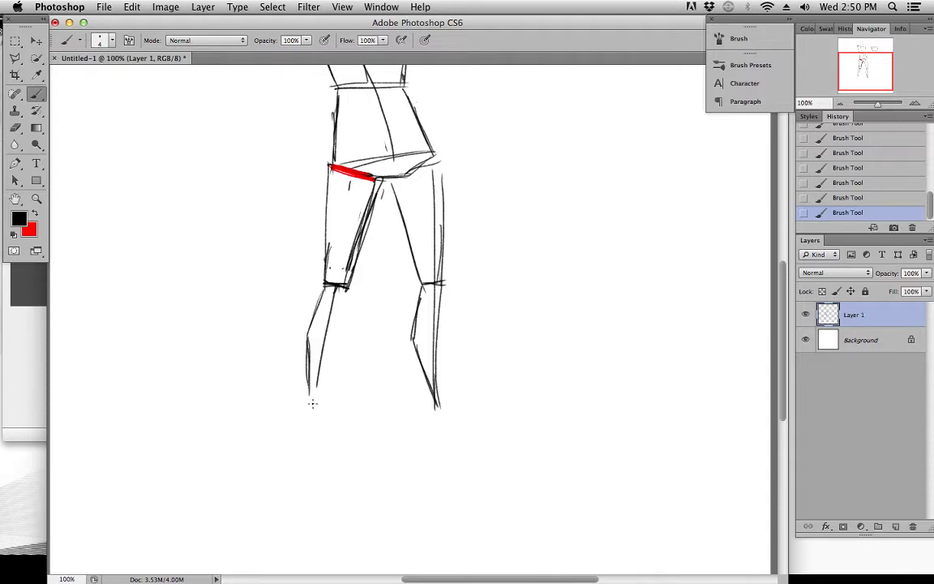
drag(347, 293, 321, 402)
Mark the slanted leg's knee line in red, undo the extra red strokes around the calf, and return to black
key(x)
mouse_move(325, 284)
mouse_down()
mouse_move(346, 351)
mouse_move(347, 338)
mouse_move(318, 399)
mouse_up()
mouse_move(306, 347)
mouse_down()
mouse_move(308, 398)
mouse_move(324, 287)
mouse_move(311, 328)
mouse_up()
key(super+alt+z)
key(super+alt+z)
key(super+alt+z)
key(super+alt+z)
key(super+alt+z)
key(x)
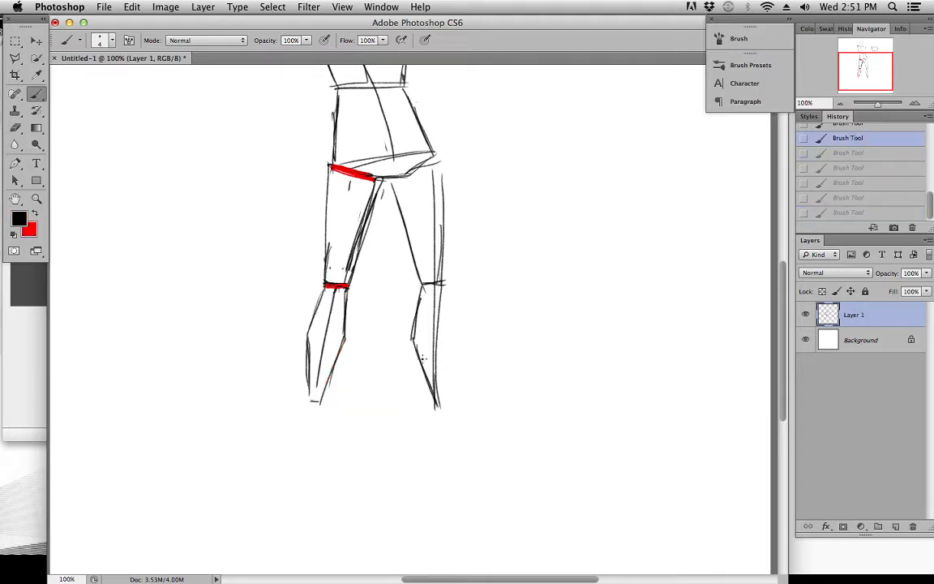
Widen the straight leg's ankle and draw a wedge-shaped foot pointing outward, extending its toe
drag(416, 359, 434, 405)
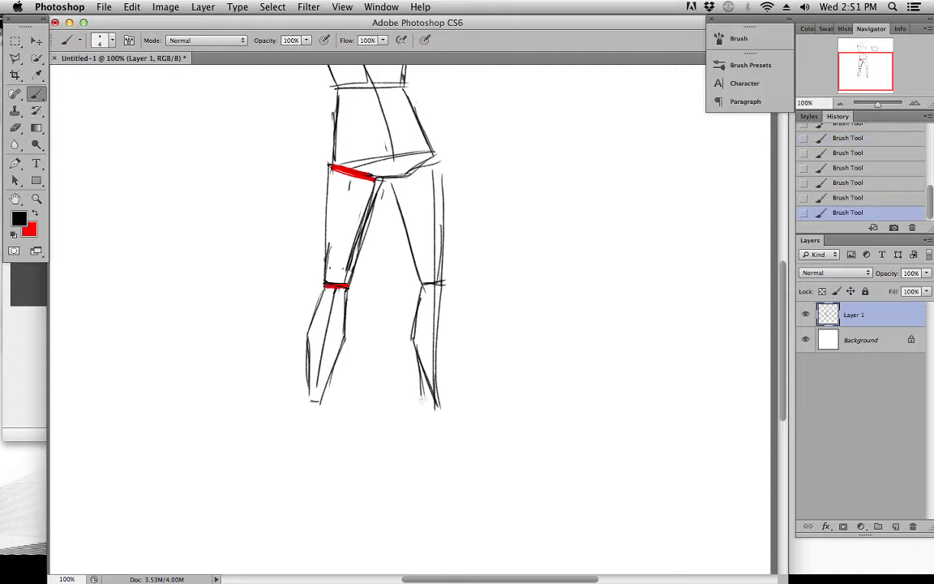
drag(419, 367, 422, 399)
mouse_move(439, 406)
mouse_down()
mouse_move(456, 420)
mouse_move(430, 432)
mouse_move(481, 446)
mouse_up()
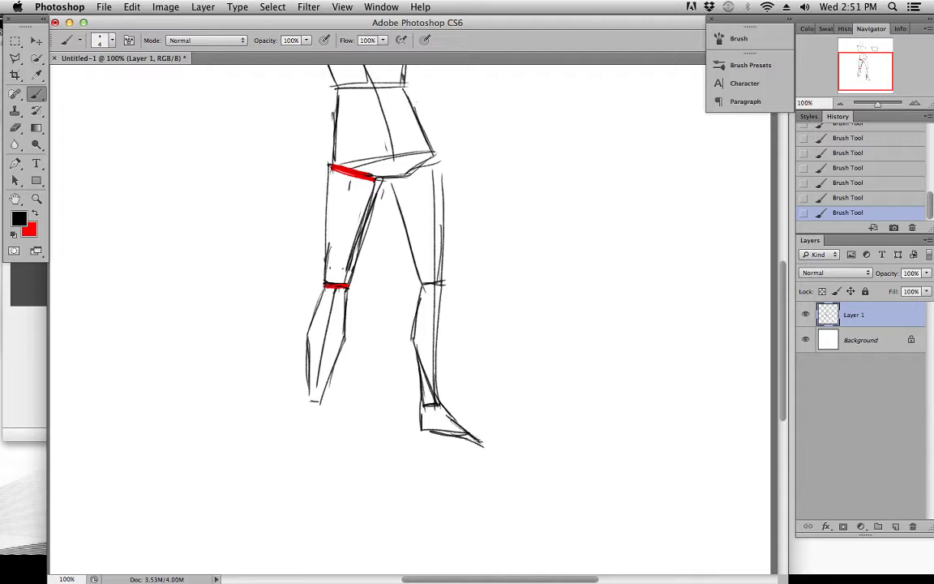
key(e)
key(b)
mouse_move(424, 431)
mouse_down()
mouse_move(476, 447)
mouse_move(482, 438)
mouse_move(456, 420)
mouse_move(463, 442)
mouse_move(492, 441)
mouse_up()
Draw a front-facing foot below the slanted leg's ankle, flaring out and ending in a short flat toe edge
mouse_move(460, 367)
mouse_down()
mouse_move(445, 399)
mouse_move(446, 368)
mouse_up()
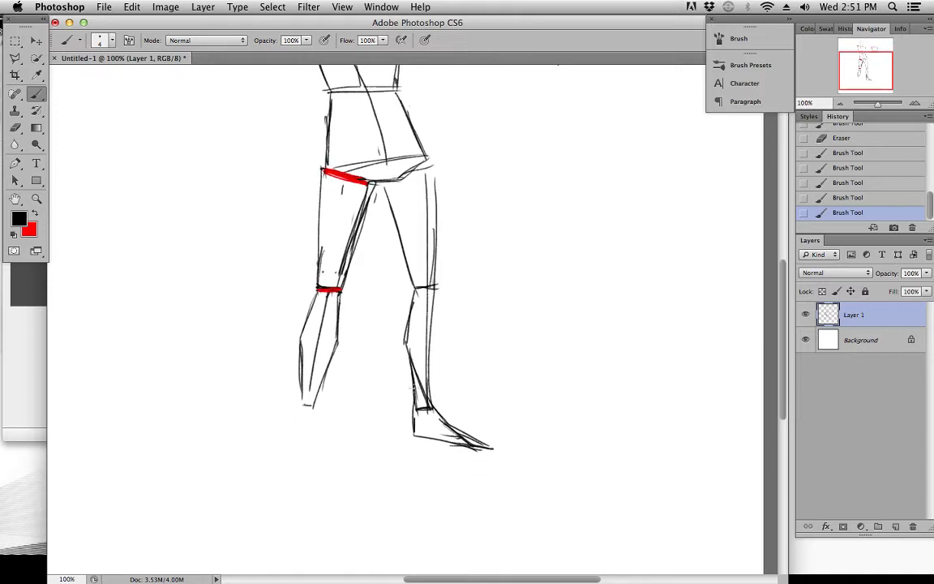
mouse_move(386, 416)
mouse_down()
mouse_move(386, 427)
mouse_move(391, 397)
mouse_up()
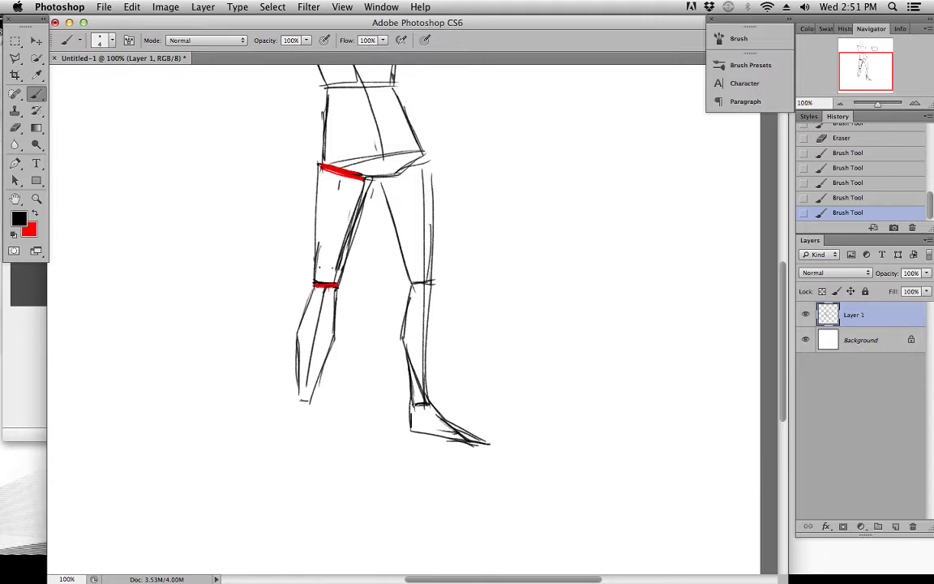
mouse_move(300, 399)
mouse_down()
mouse_move(283, 429)
mouse_move(291, 446)
mouse_move(313, 451)
mouse_up()
mouse_move(304, 398)
mouse_down()
mouse_move(319, 425)
mouse_move(312, 449)
mouse_up()
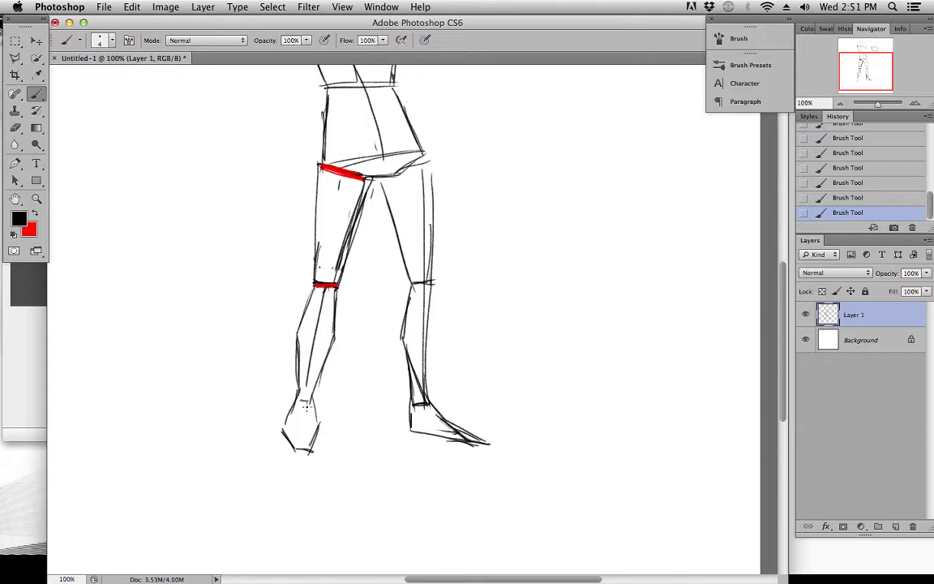
Look over the figure from the feet up to the head to check its pose and proportions
scroll(373, 267, up, 10)
drag(375, 259, 372, 262)
scroll(354, 269, down, 7)
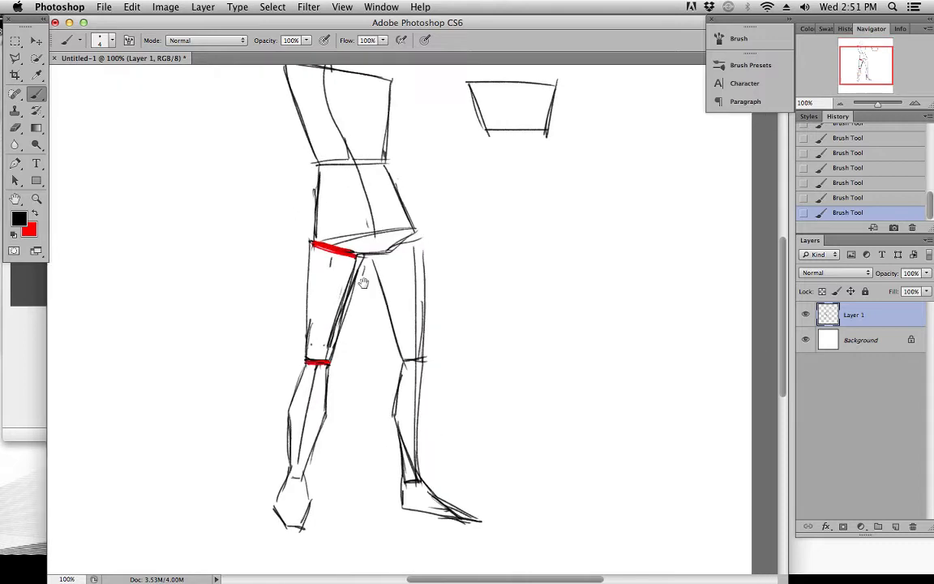
scroll(387, 223, up, 4)
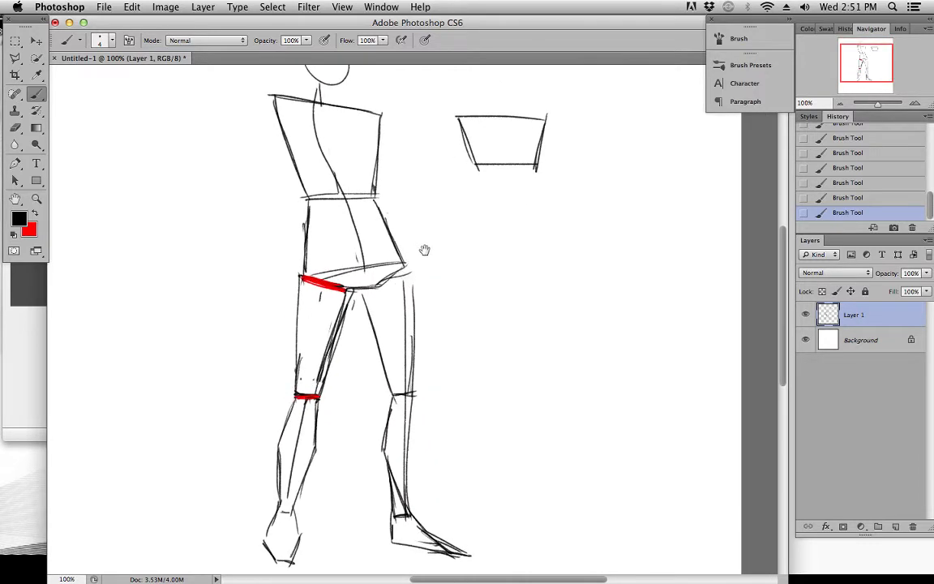
drag(420, 216, 405, 160)
drag(347, 206, 398, 233)
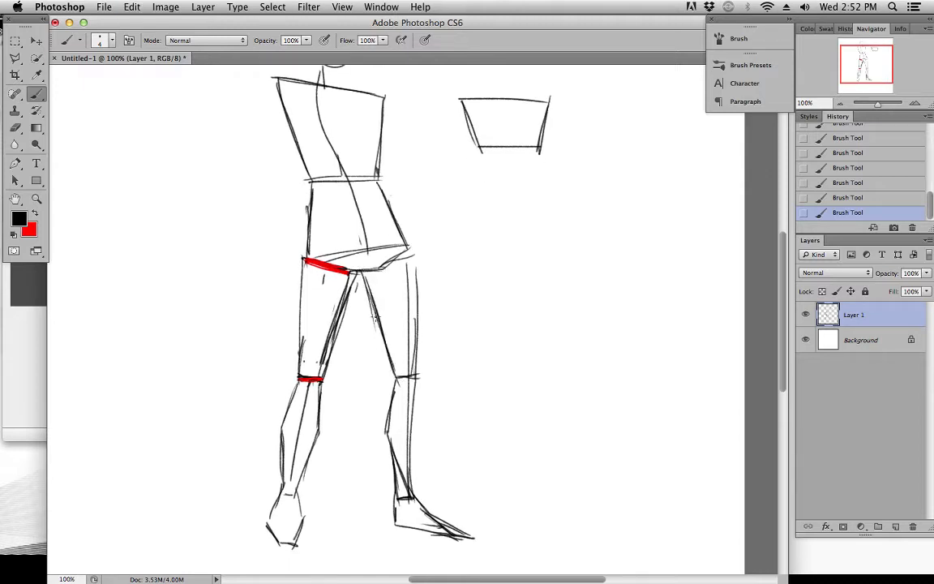
drag(385, 256, 389, 305)
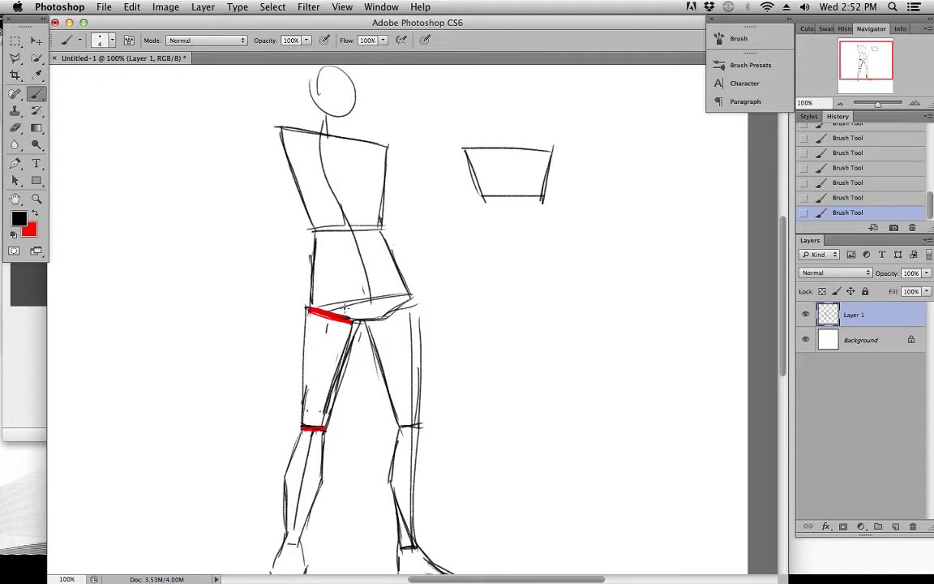
mouse_move(350, 371)
mouse_down()
mouse_move(371, 256)
mouse_move(395, 351)
mouse_up()
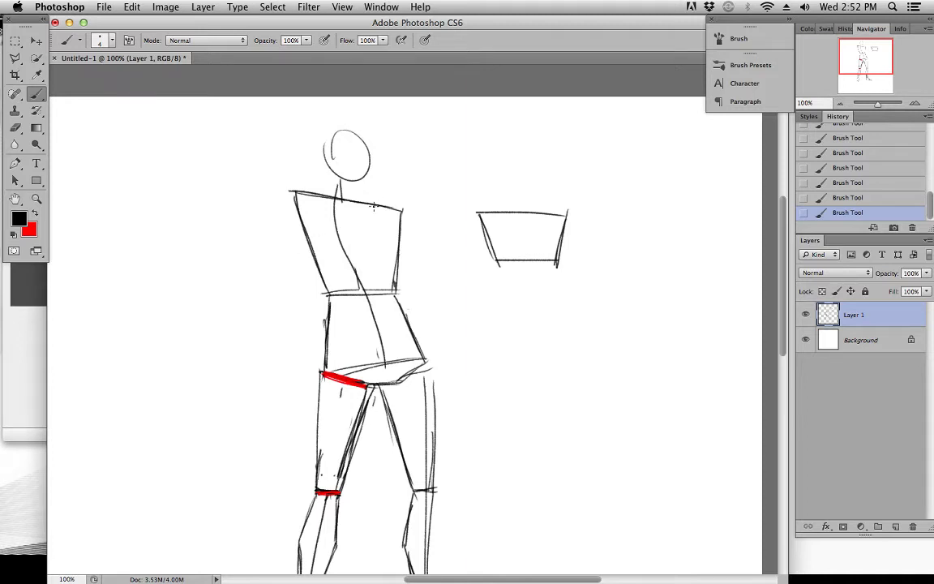
drag(407, 346, 420, 269)
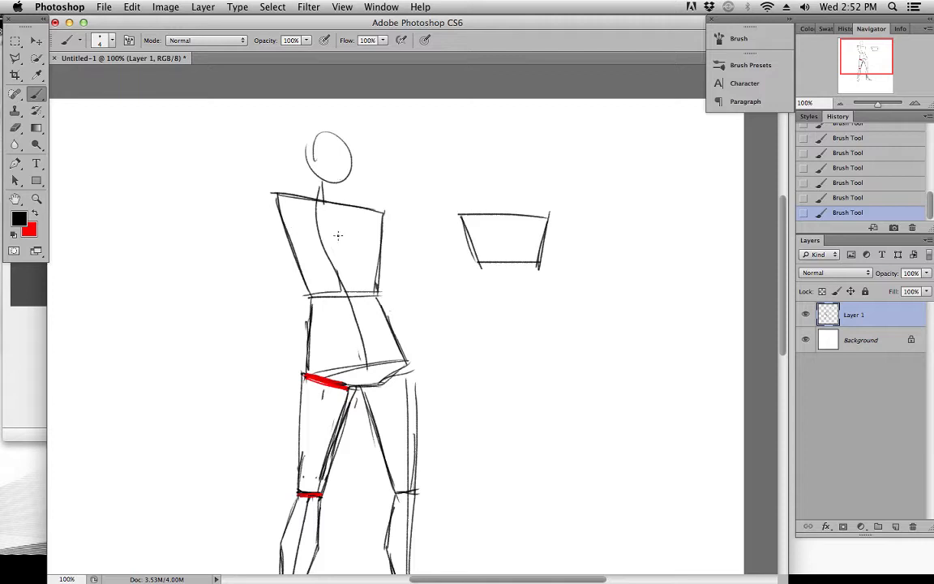
Mark the neck's gesture line in red, undo the extra red stroke, and draw the two sides of the neck in black
key(x)
mouse_move(272, 191)
mouse_down()
mouse_move(425, 269)
mouse_move(400, 284)
mouse_up()
key(super+z)
key(x)
key(x)
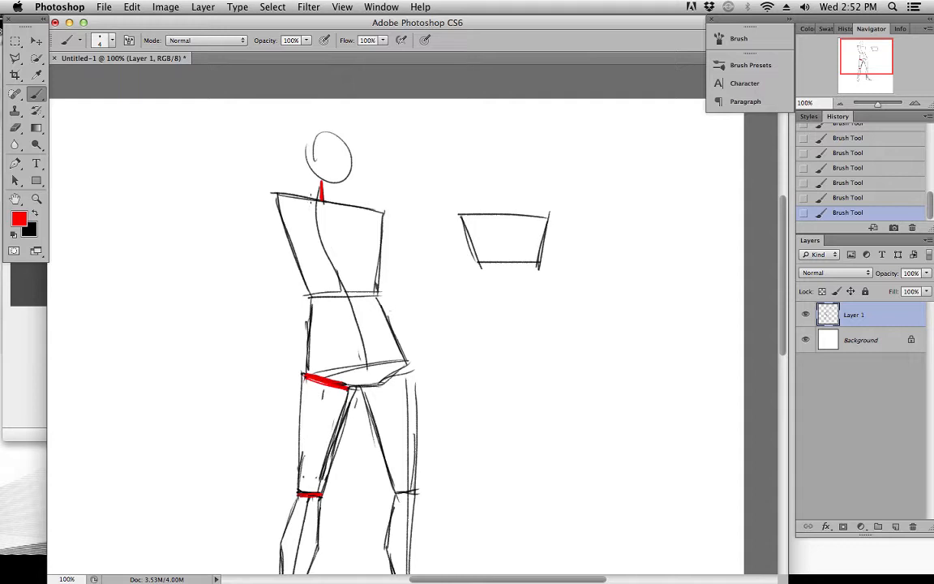
key(x)
drag(342, 193, 341, 204)
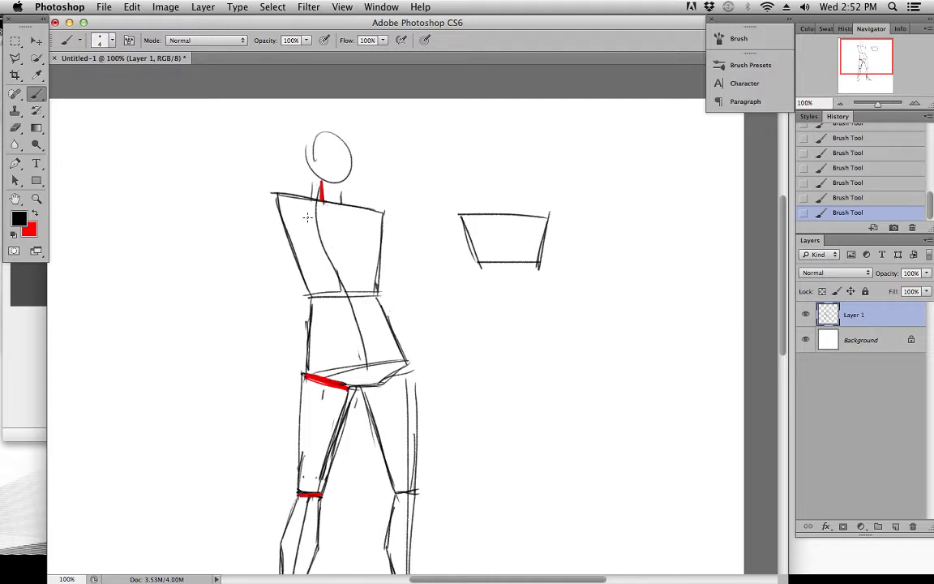
Draw diagonal lines across both upper corners of the torso, from the base of the neck to the armpits, redoing the second one
drag(310, 205, 292, 244)
drag(352, 208, 383, 251)
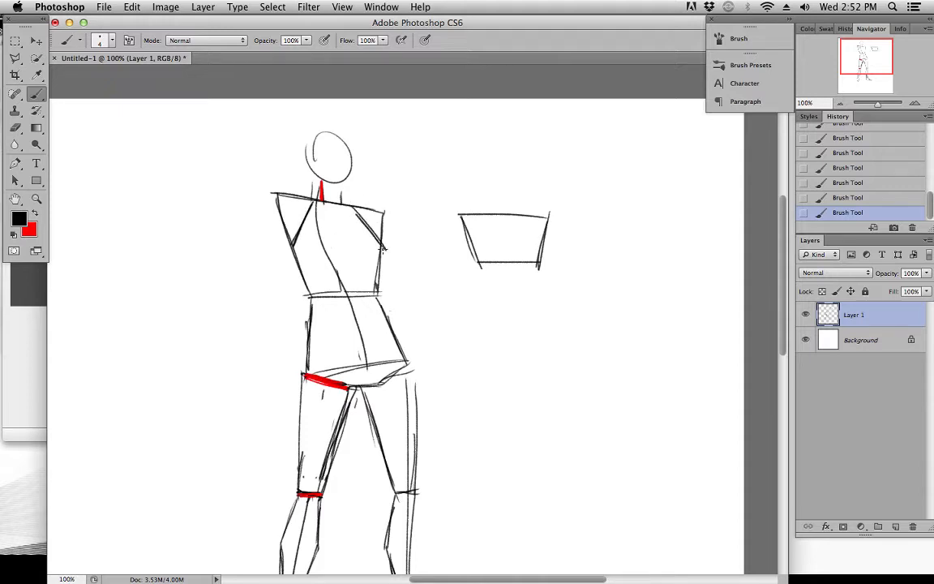
key(super+z)
drag(355, 208, 384, 253)
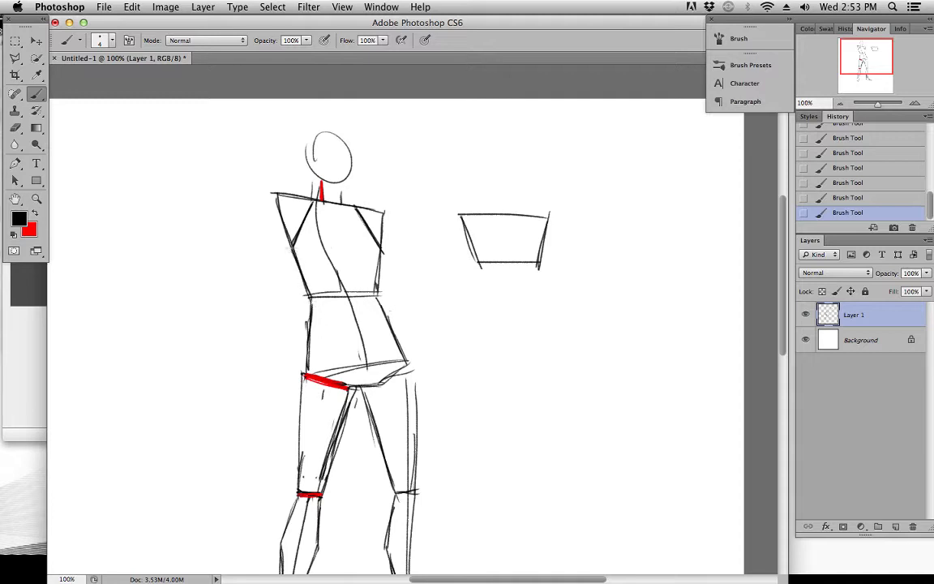
Draw lines from both waist corners down to the crotch edge to carry the torso's taper through the pelvis, redoing the second one
key(x)
drag(294, 250, 346, 373)
key(super+z)
key(x)
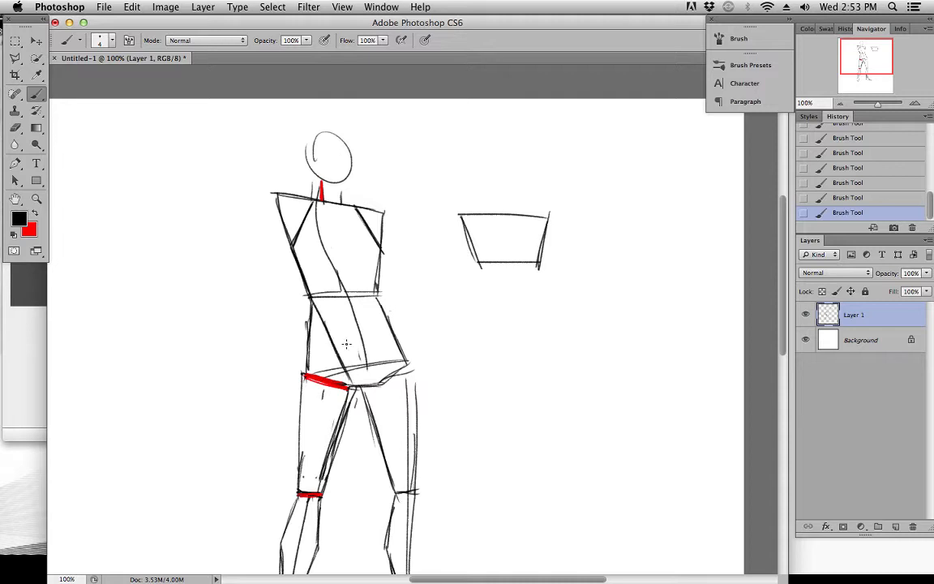
drag(379, 294, 380, 385)
key(super+z)
drag(380, 293, 375, 387)
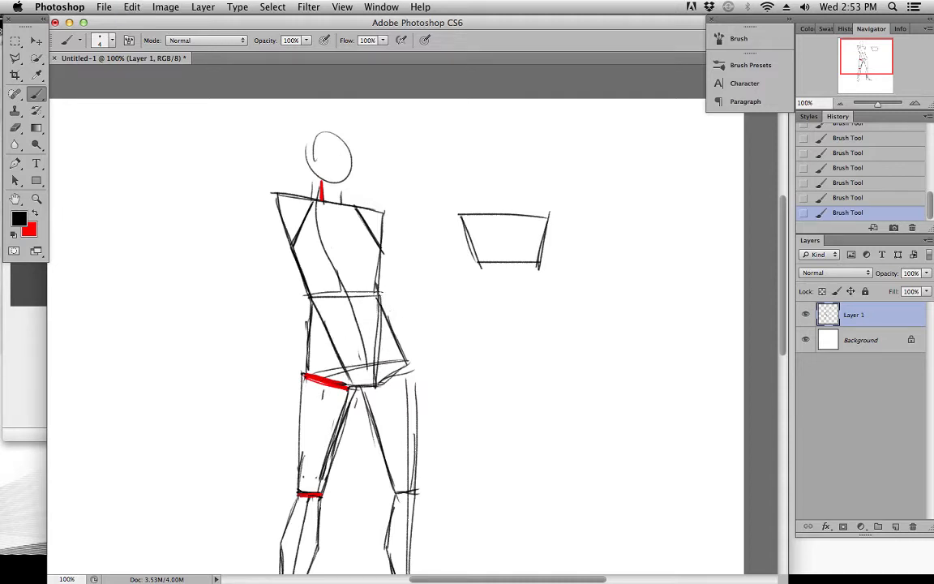
Select and delete the sample trapezoid beside the torso, clear the selection, and return to the Brush tool
scroll(350, 250, up, 2)
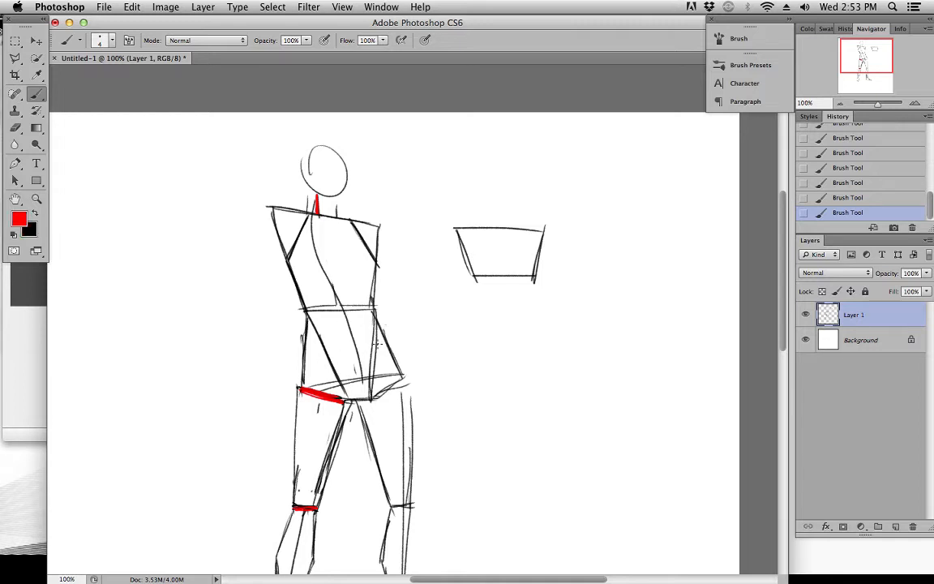
drag(325, 225, 366, 239)
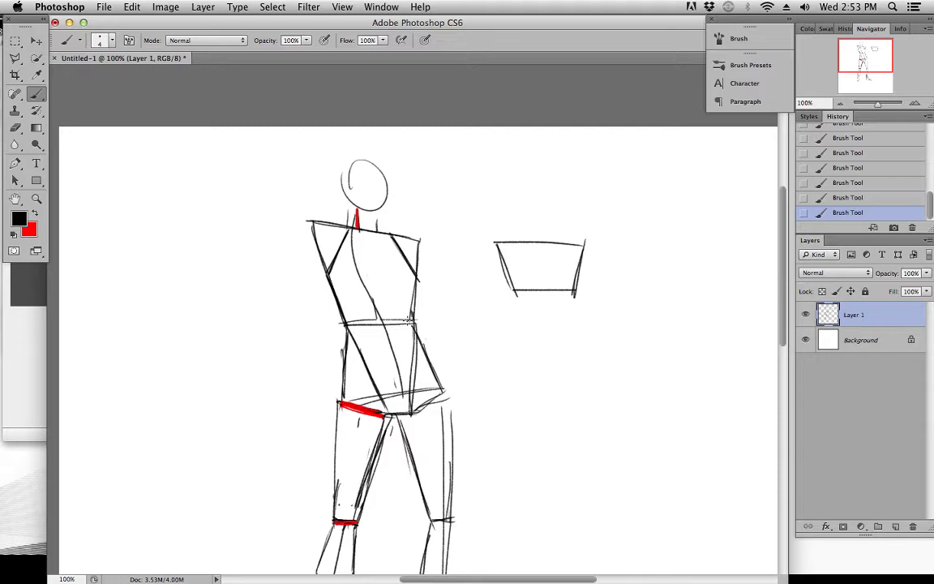
click(18, 39)
mouse_move(474, 220)
mouse_down()
mouse_move(610, 294)
mouse_move(632, 323)
mouse_up()
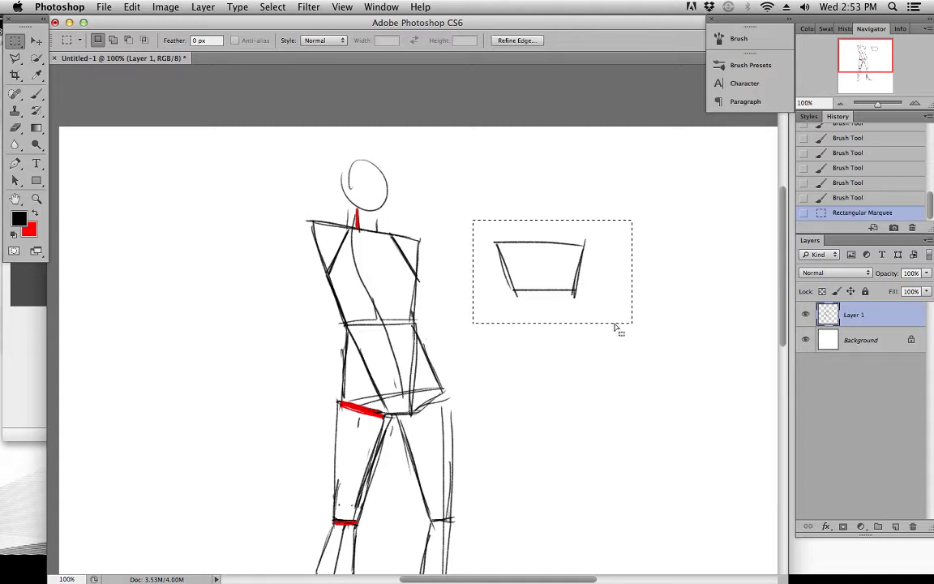
key(Delete)
click(273, 6)
click(284, 36)
drag(380, 267, 347, 245)
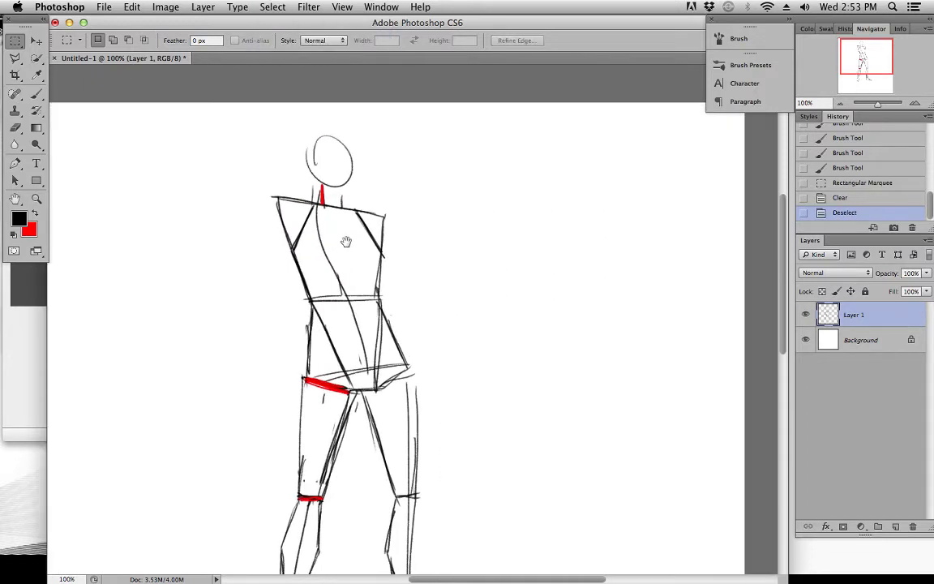
click(37, 93)
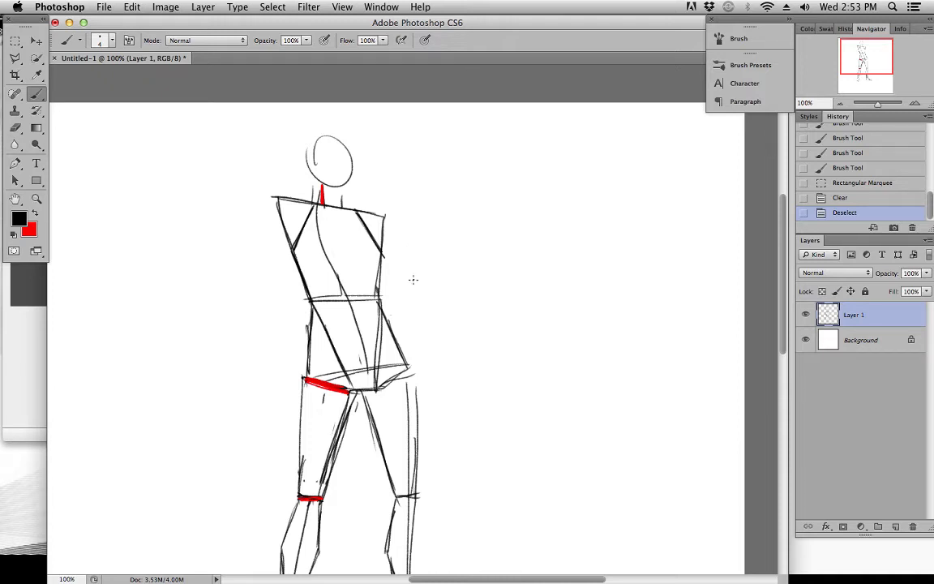
Sketch gesture lines for the bent arm over the straight leg, with the elbow out and the hand resting on the hip
scroll(410, 274, down, 2)
drag(377, 209, 411, 259)
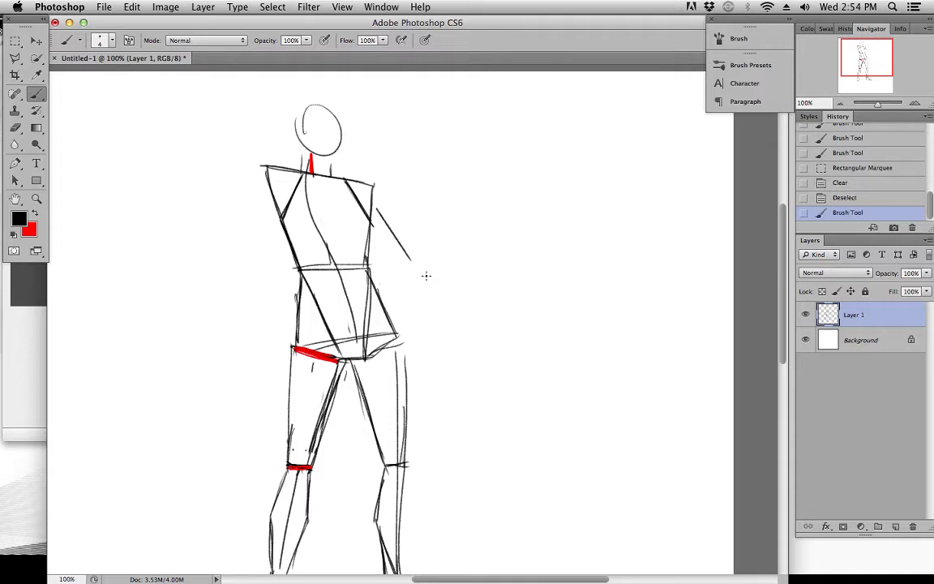
key(super+z)
mouse_move(380, 208)
mouse_down()
mouse_move(423, 260)
mouse_move(399, 315)
mouse_move(411, 316)
mouse_move(393, 313)
mouse_move(404, 347)
mouse_up()
key(super+z)
mouse_move(418, 268)
mouse_down()
mouse_move(405, 289)
mouse_move(428, 271)
mouse_move(380, 215)
mouse_move(437, 283)
mouse_up()
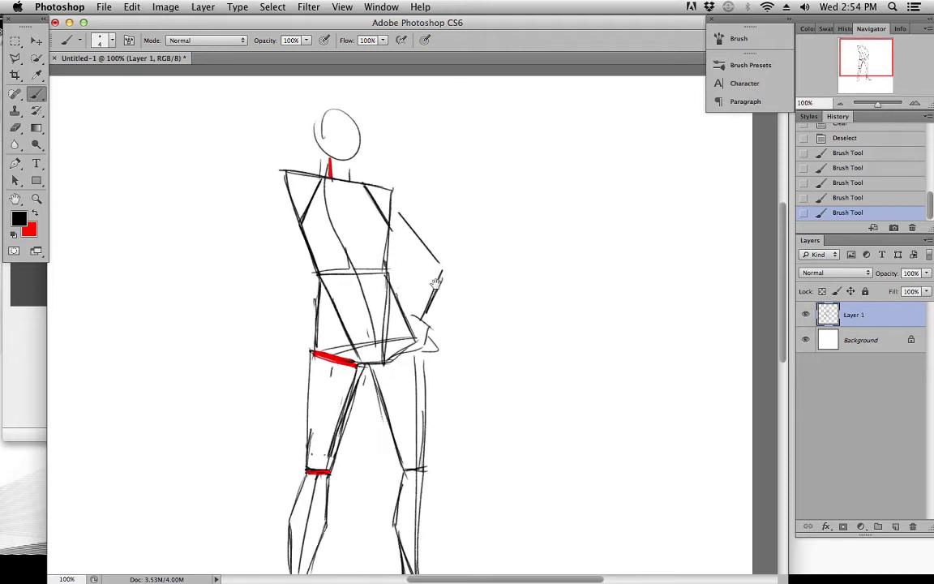
Move the figure's layer to make room for the other arm, and return to the Brush tool
mouse_move(389, 232)
mouse_down()
mouse_move(410, 251)
mouse_move(297, 148)
mouse_move(298, 173)
mouse_up()
click(37, 40)
drag(307, 141, 336, 221)
click(37, 94)
drag(277, 193, 309, 199)
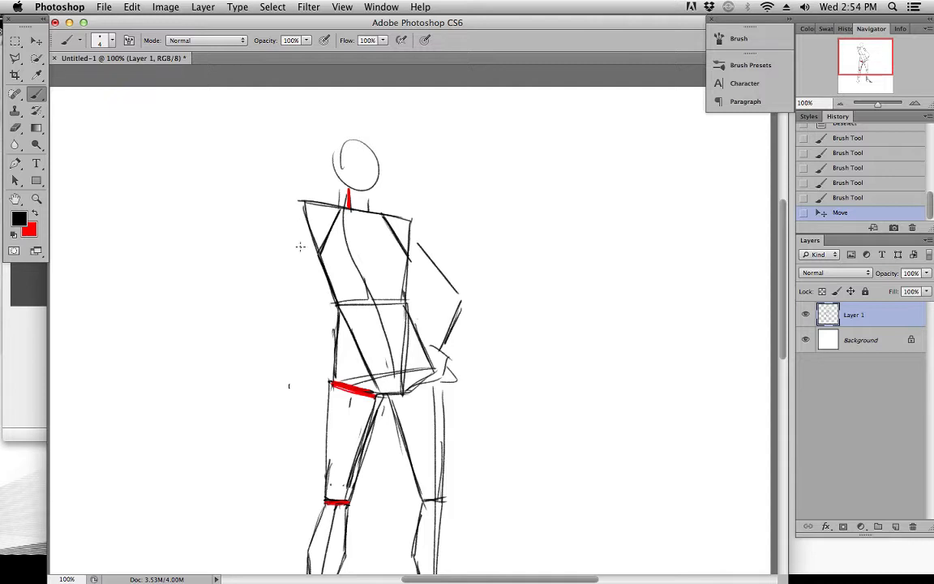
Sketch the other arm bent and raised with a thumbs-up hand, undoing the first upper arm and forearm lines and redrawing them
drag(310, 220, 260, 270)
drag(253, 177, 255, 258)
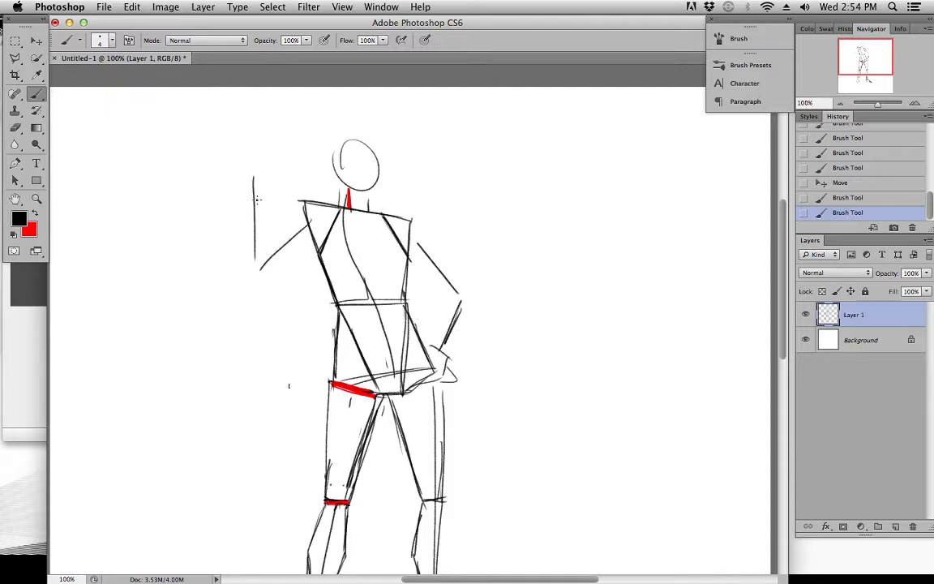
key(super+alt+z)
key(super+alt+z)
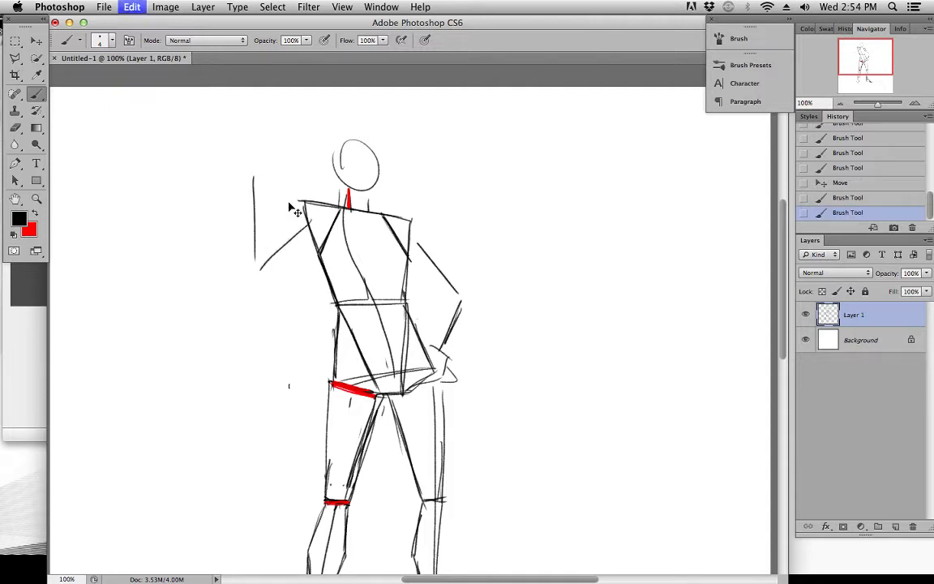
mouse_move(314, 215)
mouse_down()
mouse_move(255, 259)
mouse_move(252, 185)
mouse_move(274, 175)
mouse_move(254, 189)
mouse_move(280, 172)
mouse_up()
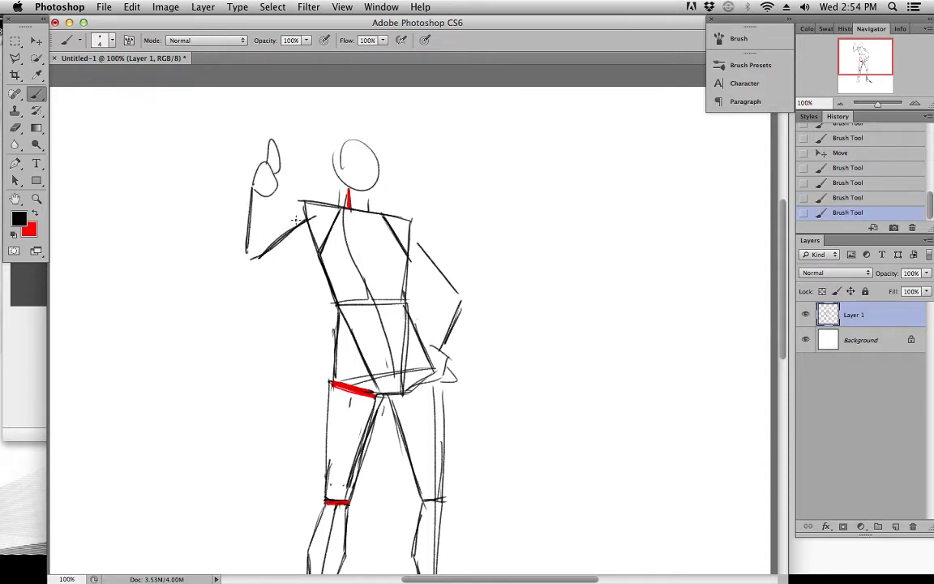
Thicken the raised arm's forearm and elbow lines, and erase the stray mark beside the thigh
drag(404, 299, 370, 280)
mouse_move(218, 170)
mouse_down()
mouse_move(209, 249)
mouse_move(279, 195)
mouse_up()
drag(228, 247, 278, 198)
mouse_move(416, 350)
mouse_down()
mouse_move(400, 277)
mouse_move(413, 373)
mouse_up()
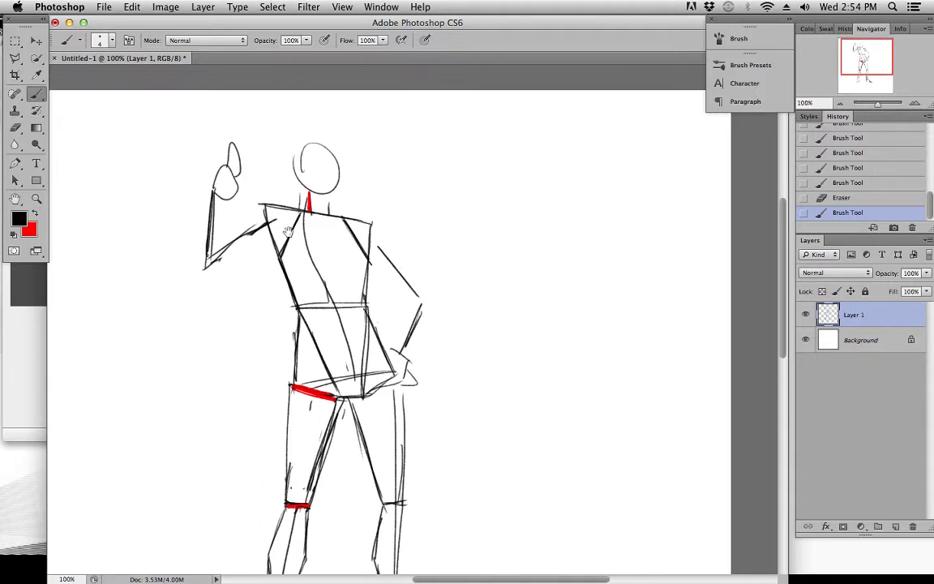
Try blocking in the raised forearm as a shape widening from the wrist and tapering at the elbow, checking it against the calves
drag(288, 215, 331, 200)
mouse_move(378, 276)
mouse_down()
mouse_move(344, 235)
mouse_move(394, 287)
mouse_up()
drag(607, 309, 610, 318)
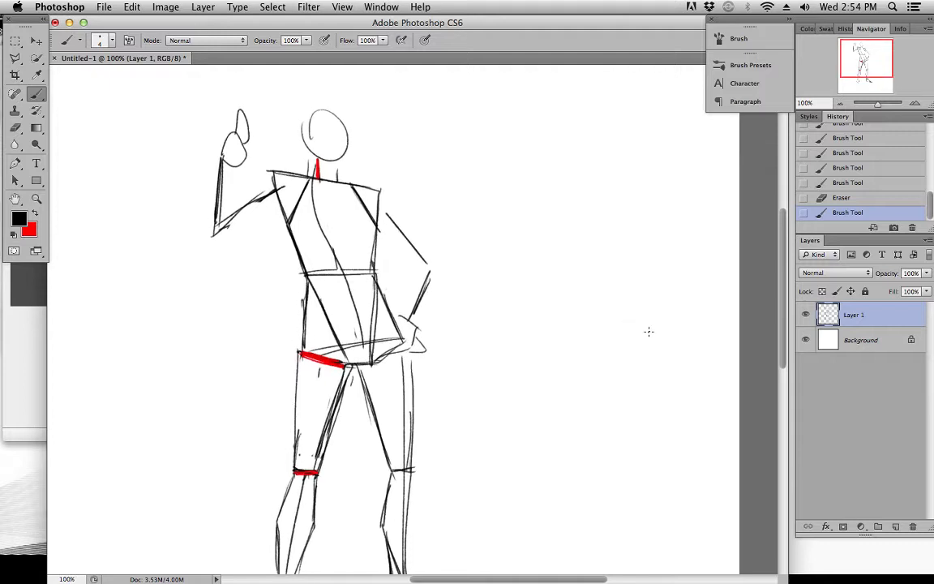
drag(344, 211, 382, 225)
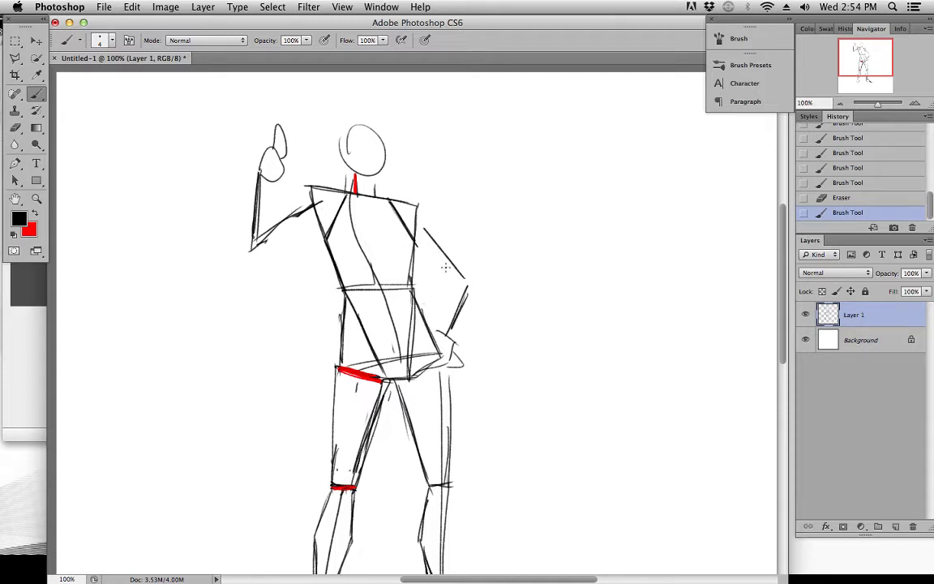
drag(405, 262, 423, 254)
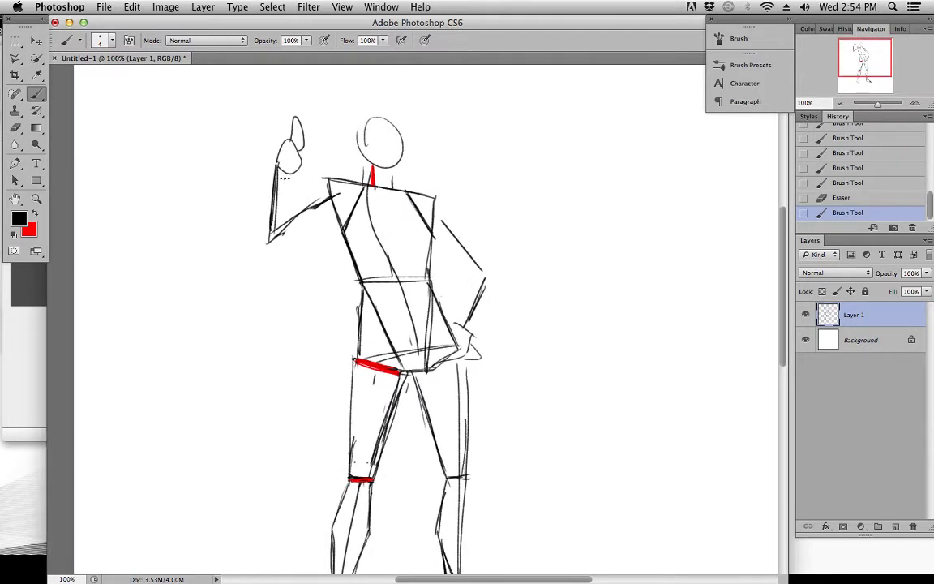
drag(278, 166, 287, 173)
drag(278, 167, 273, 235)
drag(275, 195, 267, 241)
drag(276, 166, 258, 225)
key(super+z)
mouse_move(275, 167)
mouse_down()
mouse_move(258, 227)
mouse_move(266, 244)
mouse_move(280, 244)
mouse_move(293, 217)
mouse_up()
drag(342, 328, 299, 183)
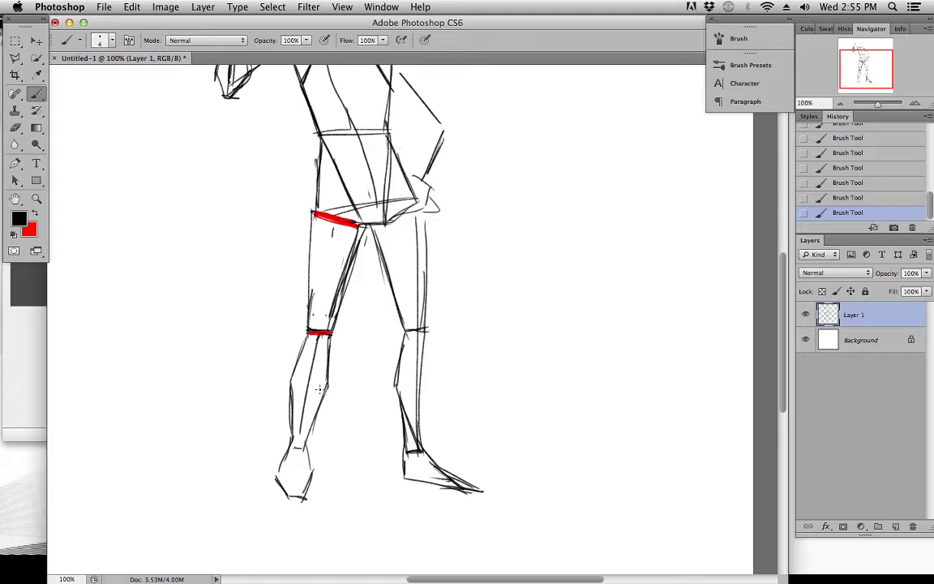
drag(286, 235, 280, 346)
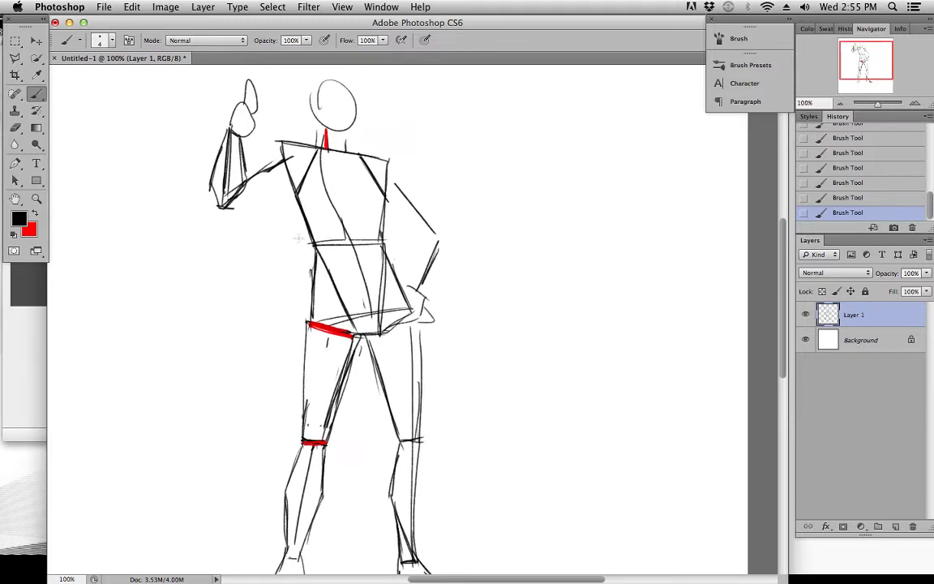
Step back in the history to before the forearm outline, and redraw the raised forearm's sides from wrist to pointed elbow
click(848, 198)
click(848, 152)
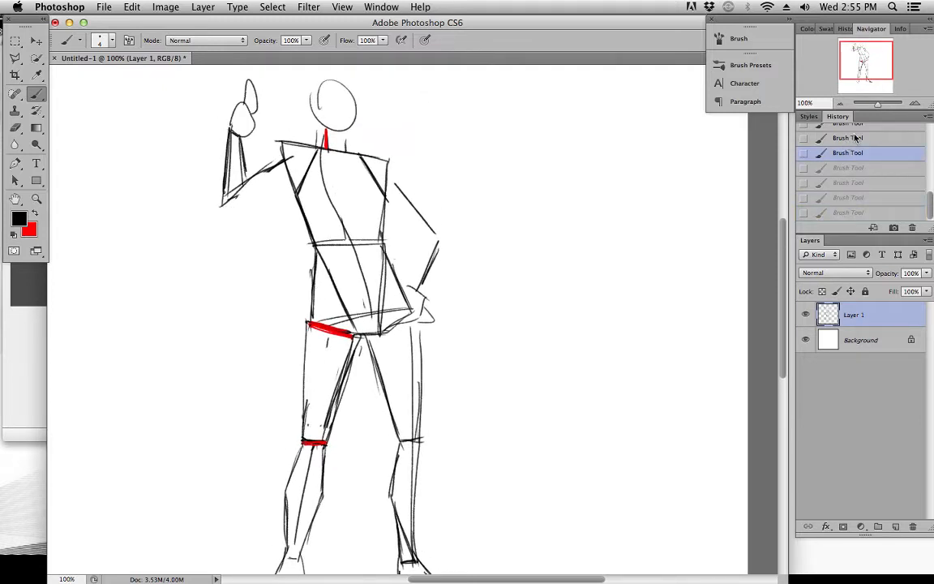
click(847, 138)
mouse_move(241, 137)
mouse_down()
mouse_move(240, 178)
mouse_move(240, 138)
mouse_move(238, 168)
mouse_move(221, 154)
mouse_move(225, 130)
mouse_move(222, 204)
mouse_up()
drag(217, 206, 227, 201)
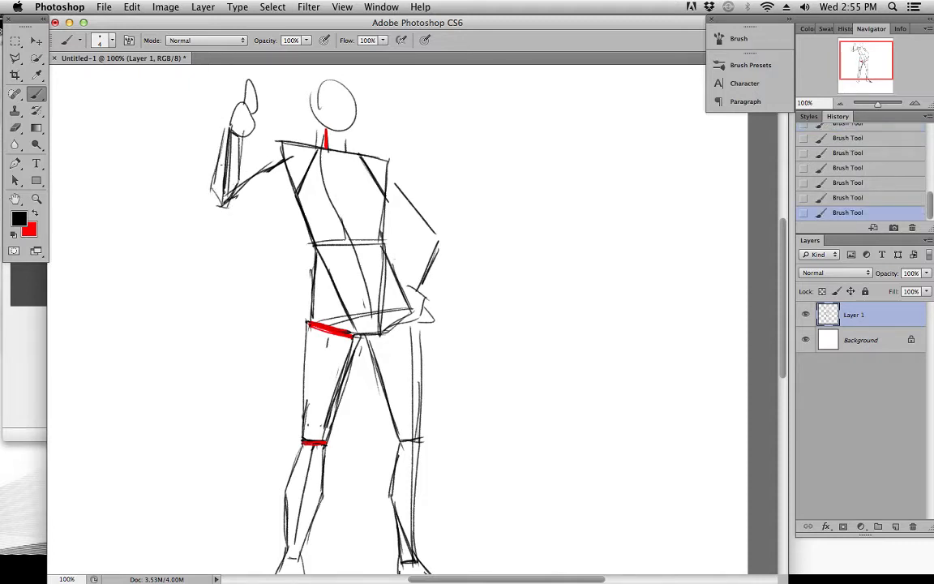
Block in the forearm of the arm on the hip, bulging below the elbow and narrowing to the wrist
scroll(422, 232, down, 1)
scroll(422, 231, right, 1)
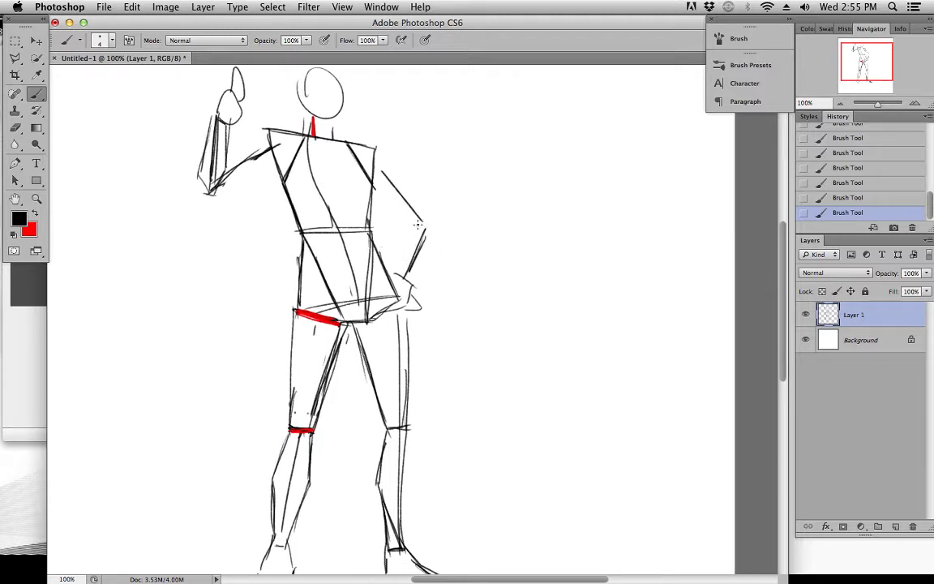
mouse_move(420, 225)
mouse_down()
mouse_move(407, 236)
mouse_move(403, 283)
mouse_move(438, 228)
mouse_move(407, 235)
mouse_move(408, 277)
mouse_move(438, 228)
mouse_move(434, 243)
mouse_move(441, 238)
mouse_up()
drag(402, 274, 414, 284)
drag(476, 260, 459, 297)
Draw a large hexagon in the empty space beside the lower legs as a shape reference
scroll(385, 317, down, 5)
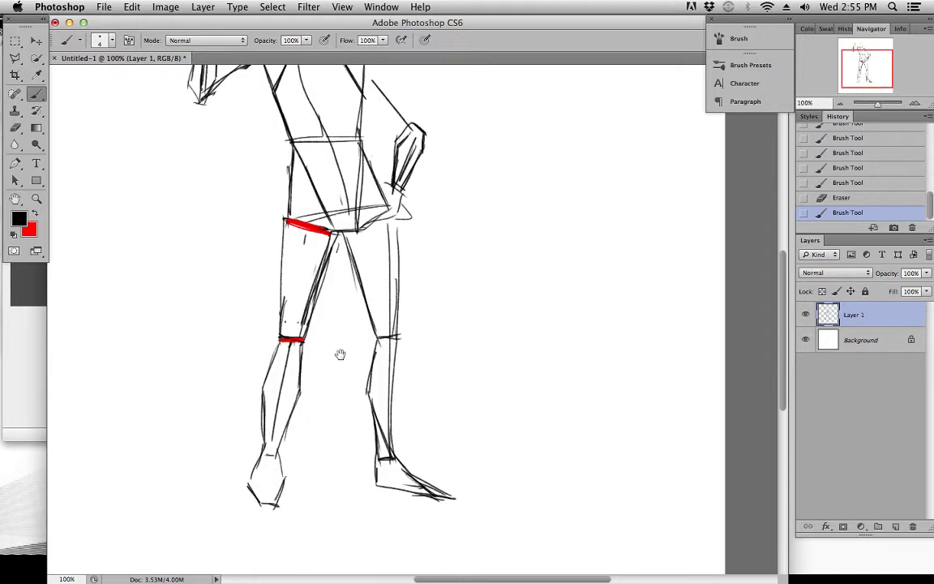
scroll(329, 296, left, 5)
drag(215, 259, 281, 259)
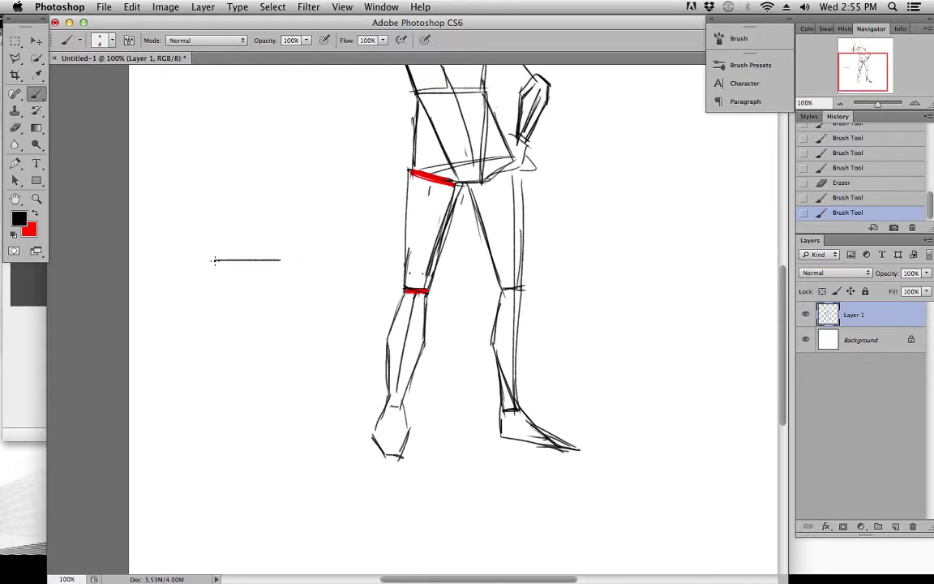
mouse_move(215, 256)
mouse_down()
mouse_move(188, 306)
mouse_move(226, 351)
mouse_up()
key(super+z)
mouse_move(186, 304)
mouse_down()
mouse_move(225, 361)
mouse_move(217, 354)
mouse_move(284, 354)
mouse_up()
mouse_move(281, 262)
mouse_down()
mouse_move(308, 305)
mouse_move(297, 329)
mouse_move(272, 322)
mouse_move(239, 365)
mouse_move(262, 430)
mouse_move(292, 445)
mouse_up()
Draw a narrower, elongated hexagon below the large one, tapering toward a short bottom edge
scroll(328, 326, down, 5)
scroll(328, 326, left, 2)
key(super+z)
key(super+z)
mouse_move(285, 323)
mouse_down()
mouse_move(301, 361)
mouse_move(290, 439)
mouse_up()
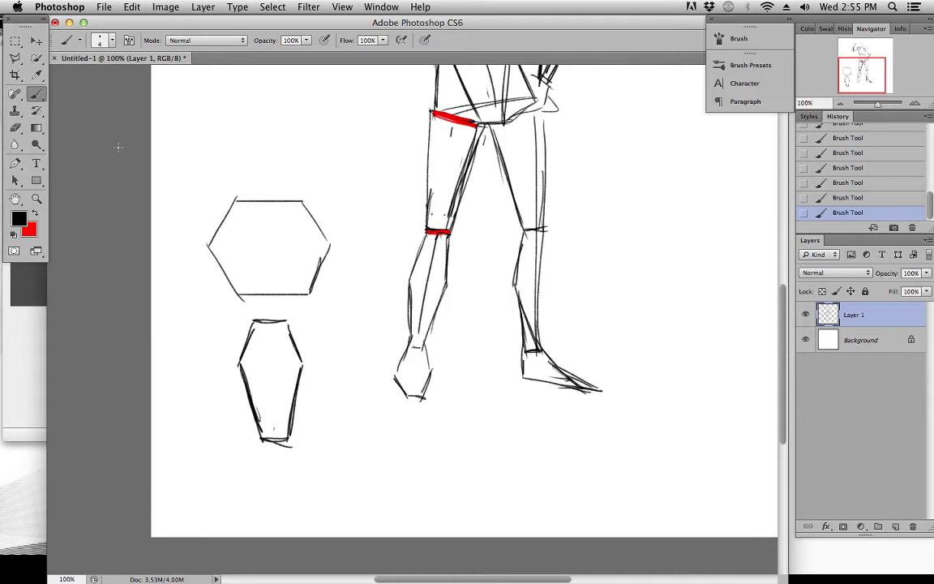
Select and delete both reference hexagons beside the legs, clear the selection, and return to the Brush tool
key(m)
drag(184, 157, 328, 473)
key(Delete)
drag(410, 255, 296, 535)
click(272, 7)
click(280, 35)
key(b)
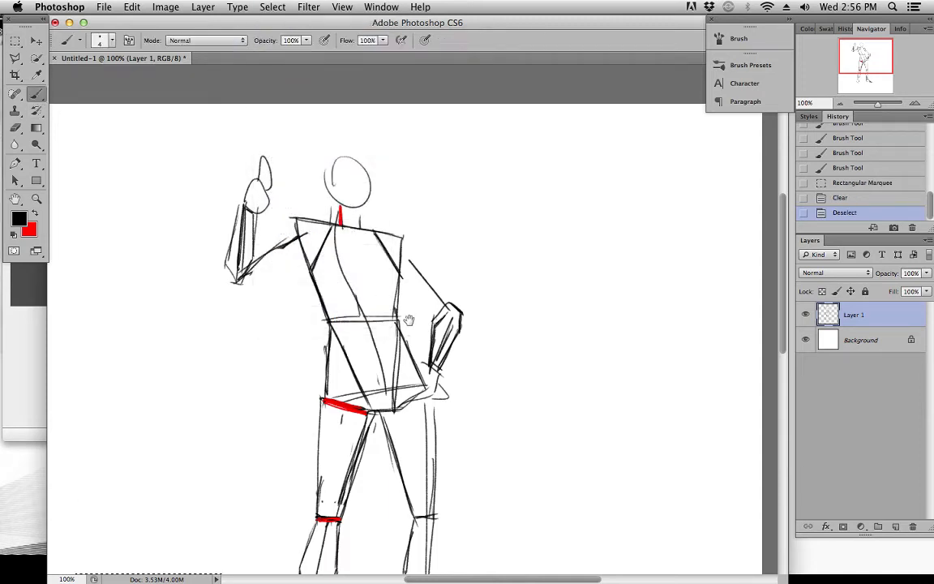
Block in the upper arm of the arm on the hip with two sides running from the armpit and shoulder to the elbow
scroll(403, 248, down, 2)
scroll(403, 247, right, 2)
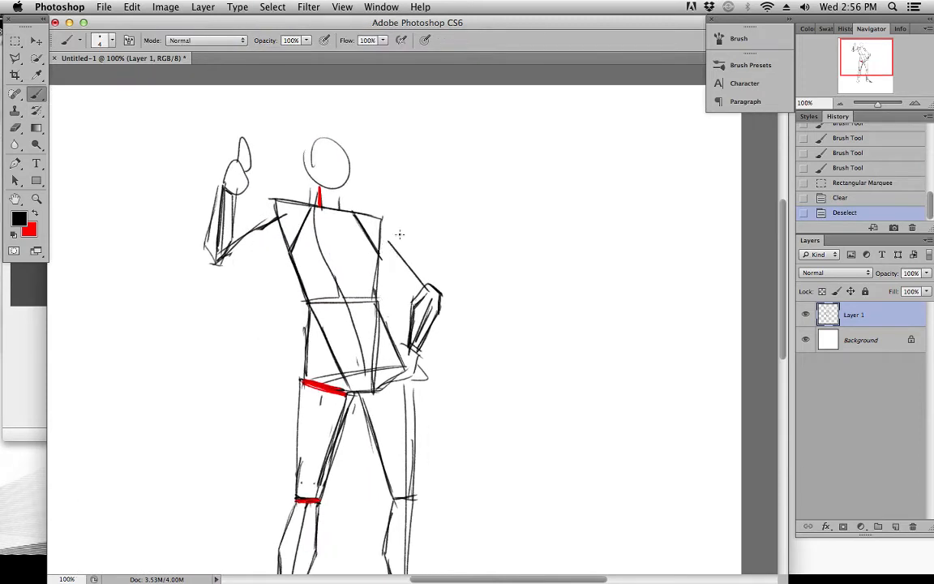
drag(389, 266, 413, 293)
drag(404, 240, 433, 286)
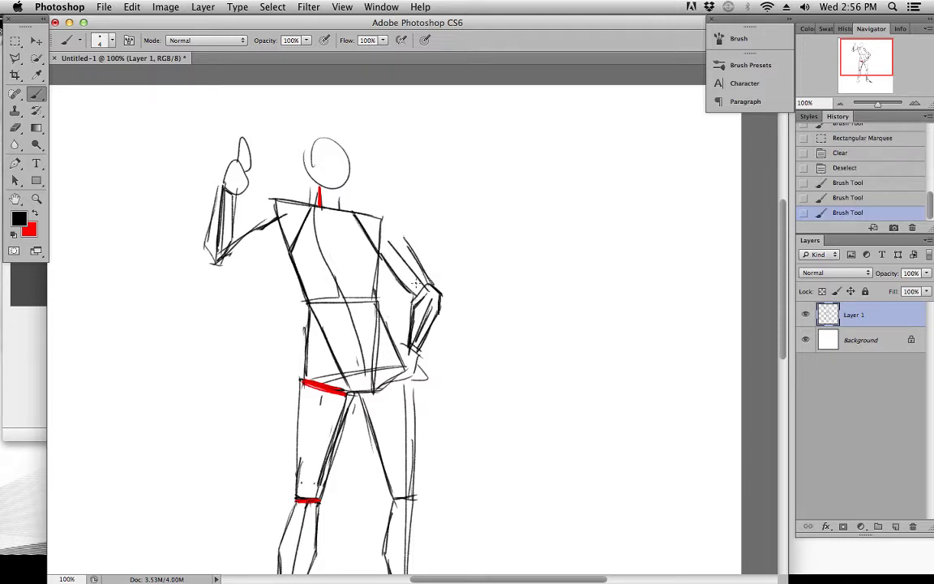
mouse_move(407, 235)
mouse_down()
mouse_move(431, 285)
mouse_move(413, 288)
mouse_move(404, 236)
mouse_up()
Block in the raised arm's upper arm with sides from the shoulder and armpit to the elbow, and connect the shoulders to both arms
mouse_move(260, 207)
mouse_down()
mouse_move(284, 241)
mouse_move(251, 227)
mouse_move(232, 244)
mouse_up()
drag(257, 218, 232, 238)
drag(228, 260, 284, 236)
drag(281, 237, 217, 266)
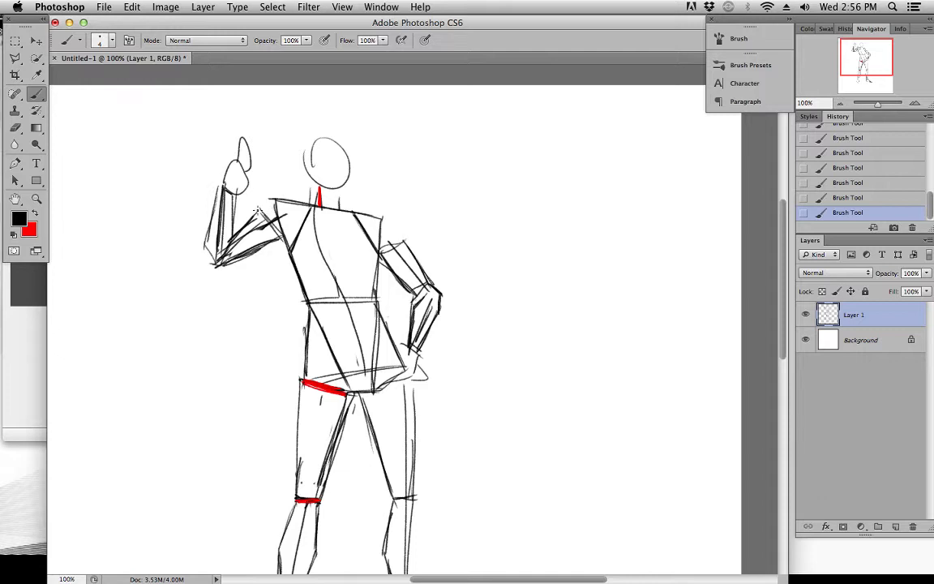
drag(273, 202, 265, 211)
drag(486, 458, 484, 428)
mouse_move(452, 304)
mouse_down()
mouse_move(447, 317)
mouse_move(479, 286)
mouse_move(468, 323)
mouse_move(459, 289)
mouse_move(460, 302)
mouse_move(467, 259)
mouse_move(476, 286)
mouse_up()
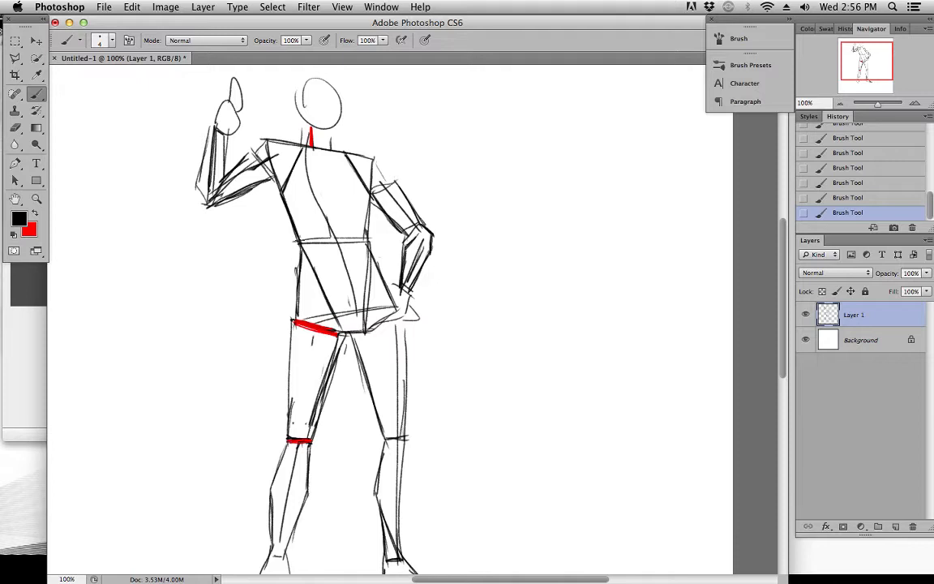
scroll(315, 211, up, 3)
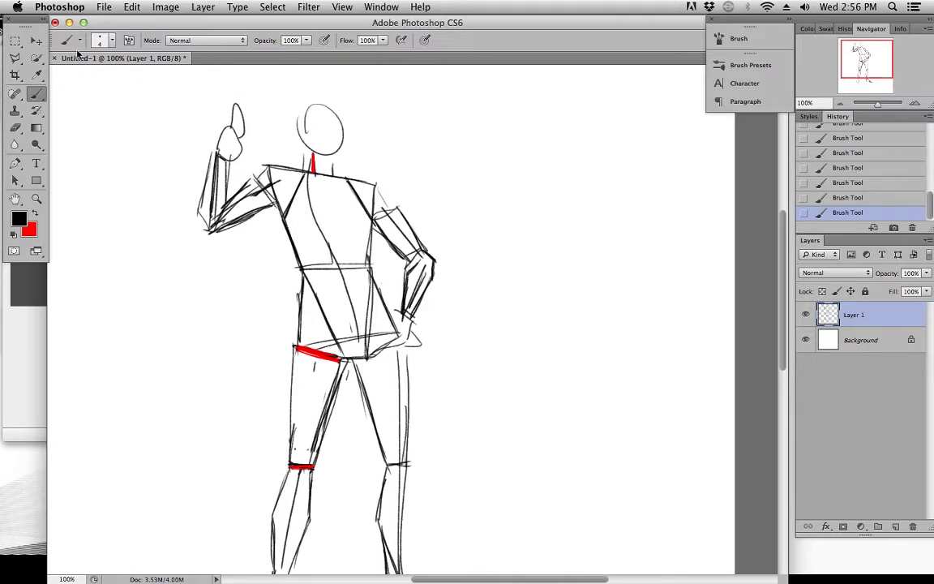
Flip the whole figure on Layer 1 horizontally
click(37, 42)
drag(376, 295, 361, 167)
drag(411, 114, 417, 256)
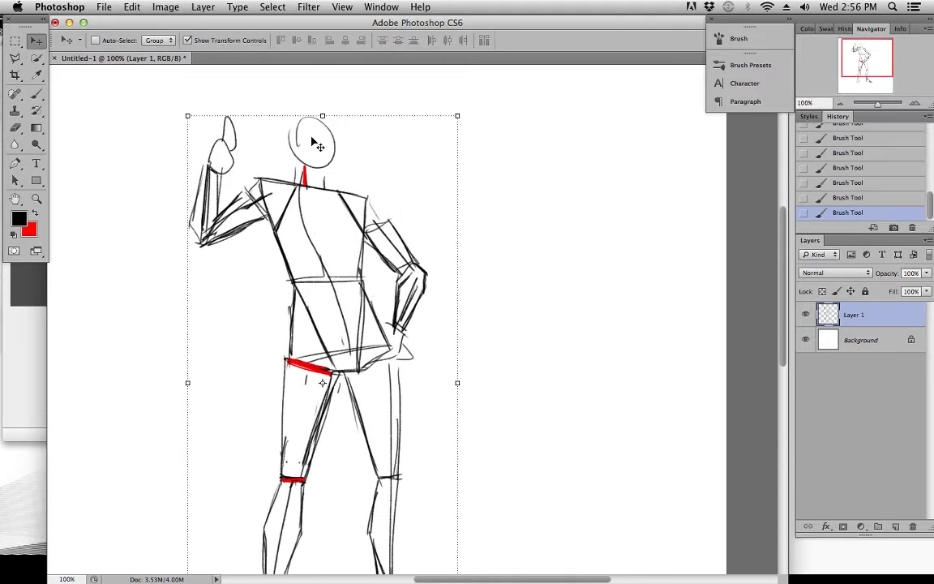
click(135, 8)
mouse_move(186, 296)
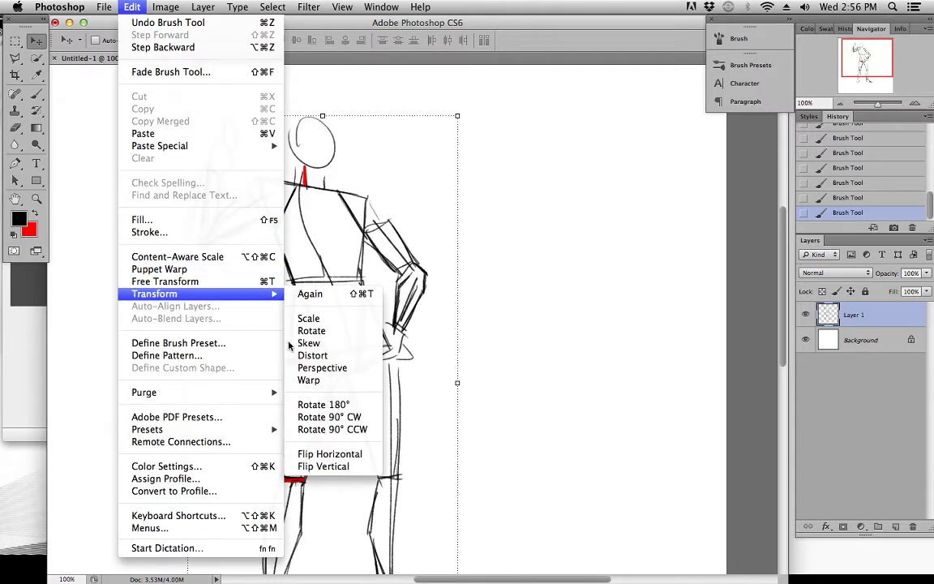
click(347, 455)
drag(382, 406, 406, 332)
drag(413, 199, 426, 282)
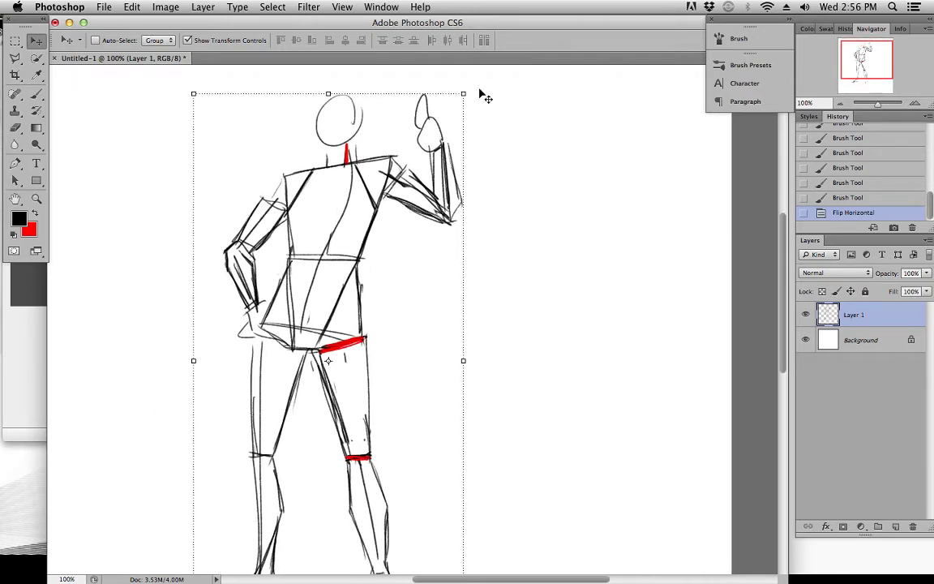
Narrow the flipped figure slightly with Free Transform and apply the transformation
mouse_move(482, 192)
mouse_down()
mouse_move(478, 146)
mouse_move(488, 183)
mouse_up()
drag(470, 104, 456, 89)
drag(442, 228, 436, 206)
click(35, 40)
click(577, 212)
drag(486, 167, 462, 148)
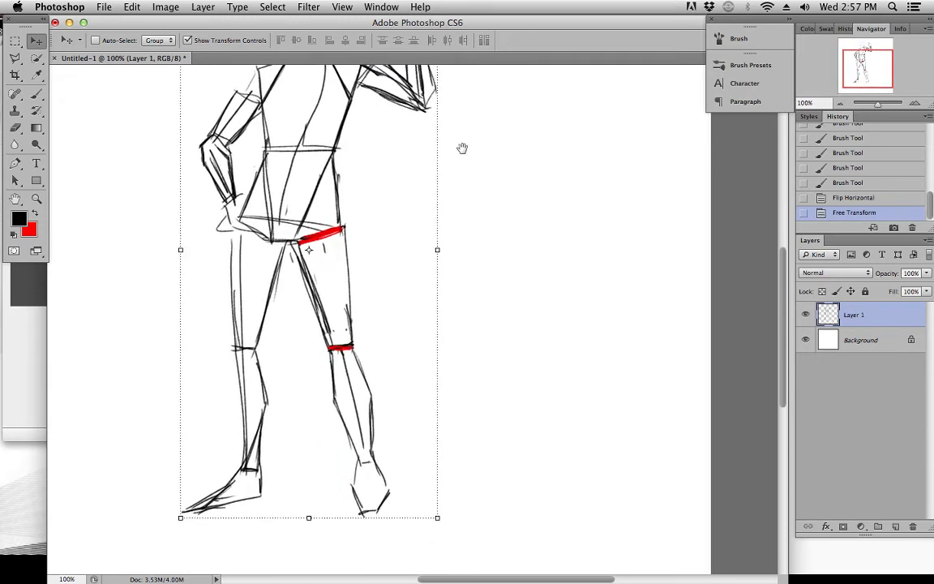
Select the leg with the red knee mark from mid-thigh to foot, stretch it downward to about 108.6% height, apply it and deselect
click(16, 38)
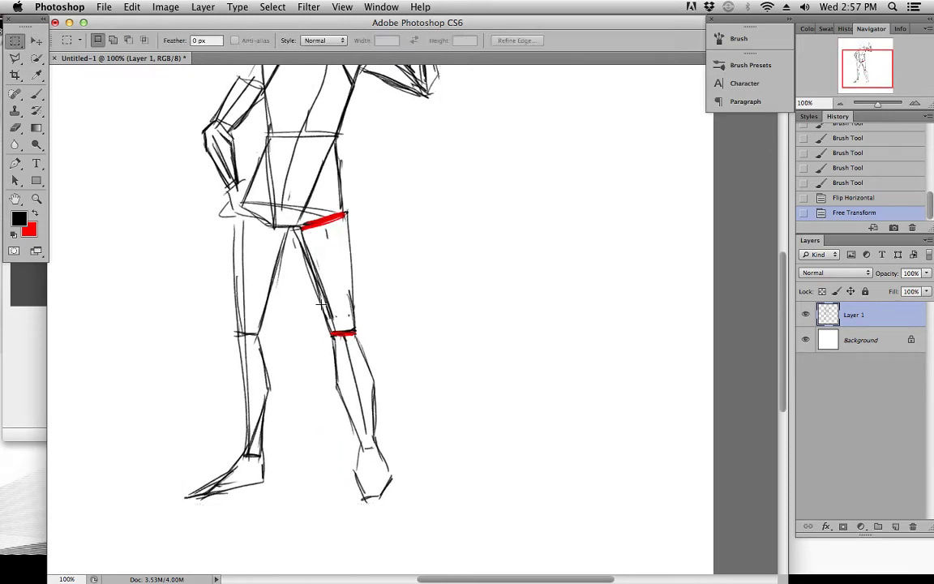
drag(336, 305, 425, 514)
click(36, 40)
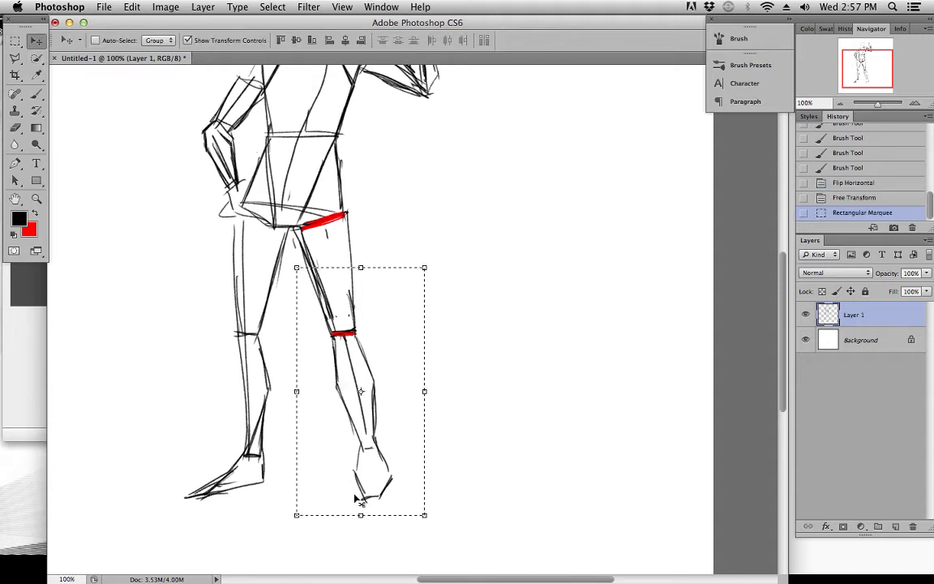
drag(361, 515, 361, 536)
click(36, 41)
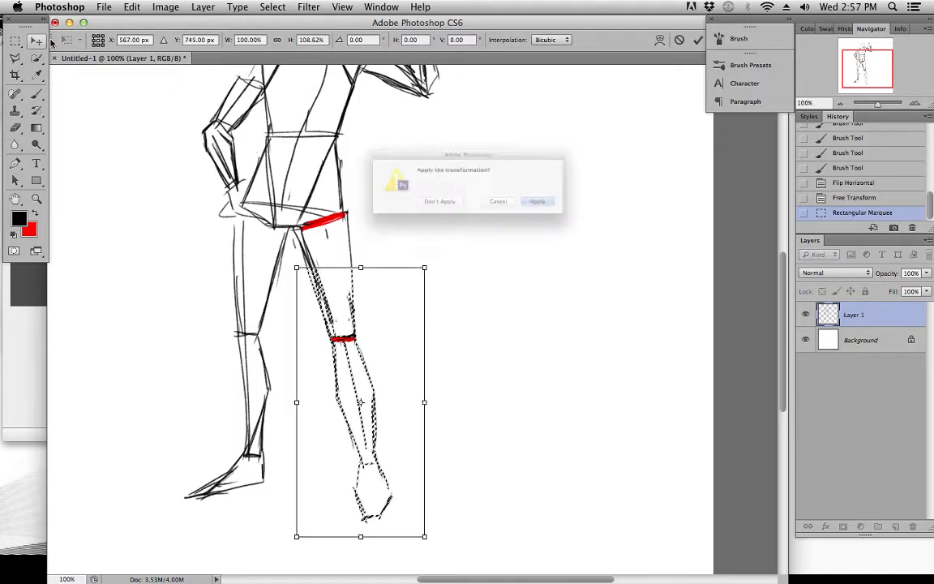
click(577, 213)
scroll(479, 195, up, 5)
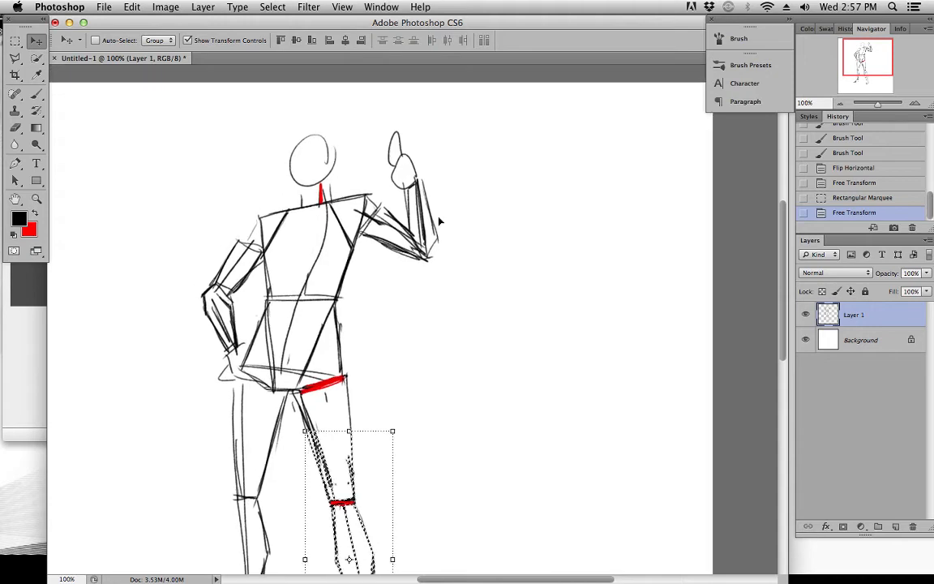
click(288, 18)
click(313, 33)
mouse_move(326, 301)
mouse_down()
mouse_move(350, 193)
mouse_move(359, 202)
mouse_move(353, 254)
mouse_move(377, 209)
mouse_move(375, 107)
mouse_move(374, 189)
mouse_move(354, 220)
mouse_move(357, 257)
mouse_up()
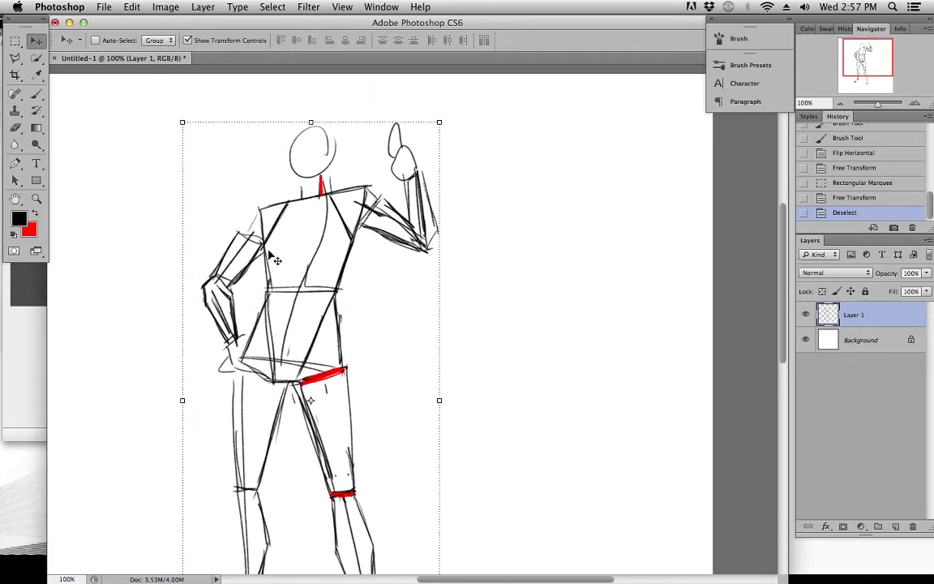
drag(269, 241, 274, 263)
key(l)
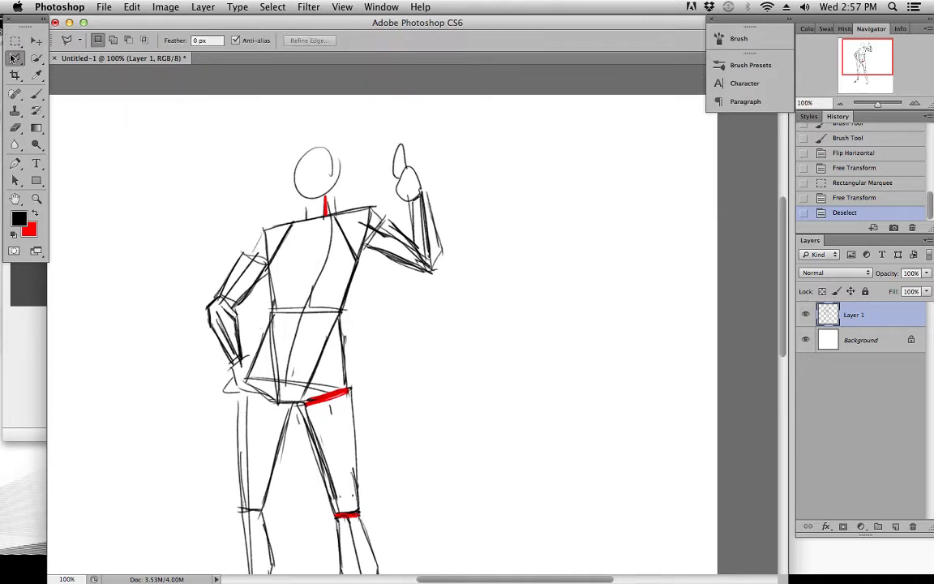
mouse_move(369, 324)
mouse_down()
mouse_move(357, 154)
mouse_move(356, 262)
mouse_move(365, 194)
mouse_up()
click(37, 94)
drag(351, 139, 355, 228)
key(m)
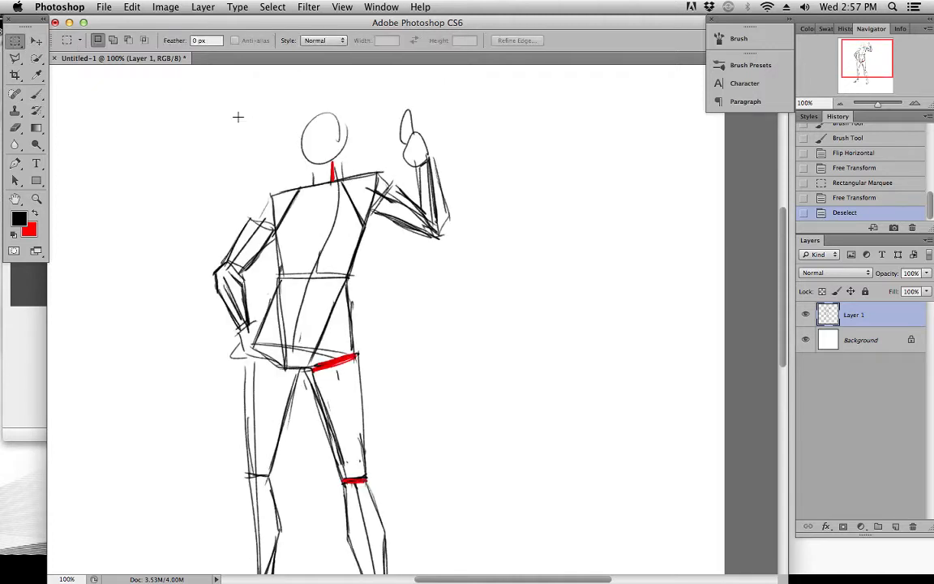
drag(292, 94, 354, 167)
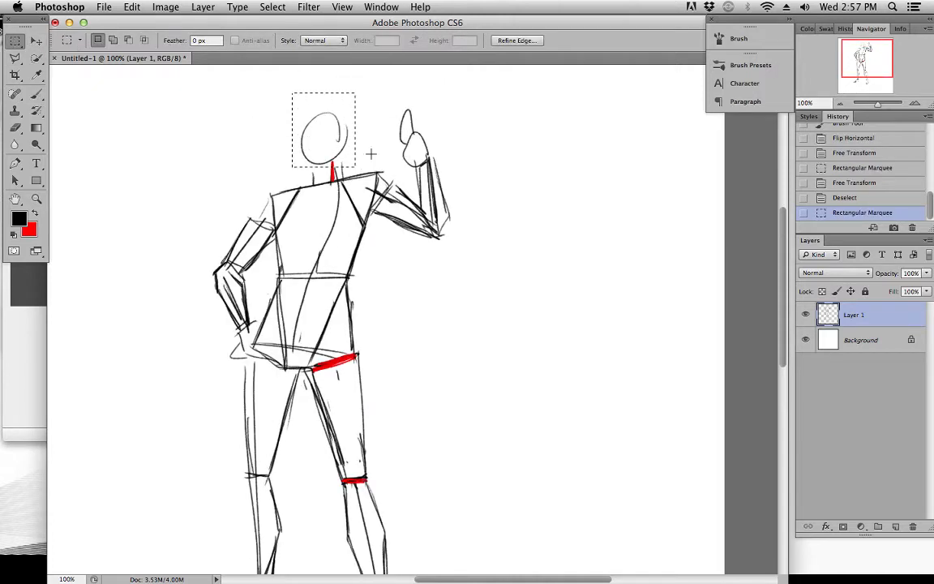
click(273, 6)
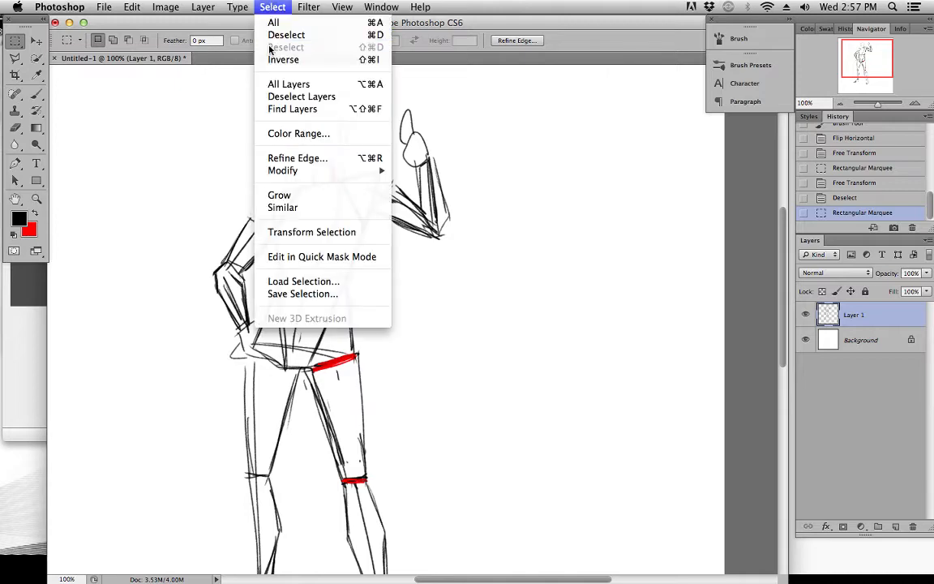
click(286, 35)
Flip the figure horizontally again so the raised arm returns to its original side
click(132, 7)
mouse_move(204, 298)
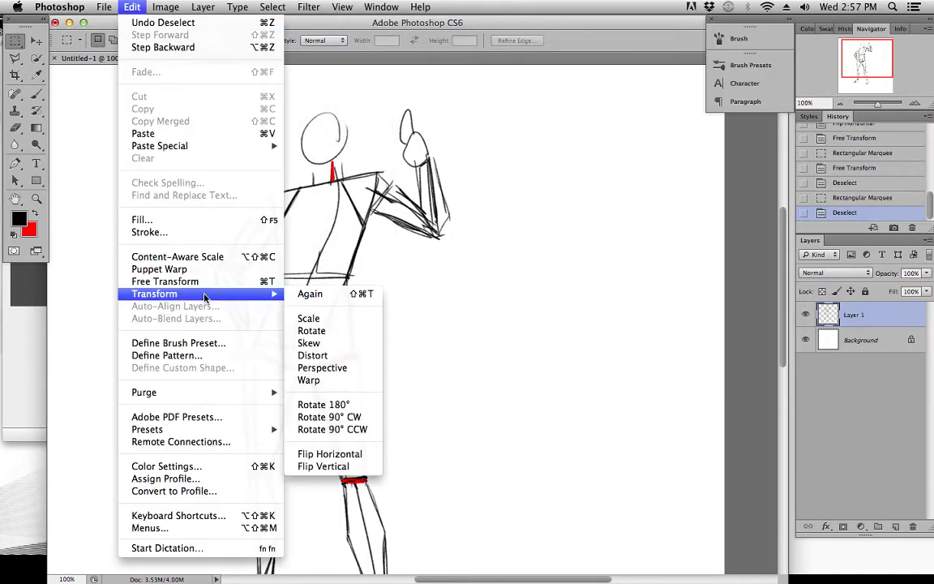
click(324, 453)
click(37, 41)
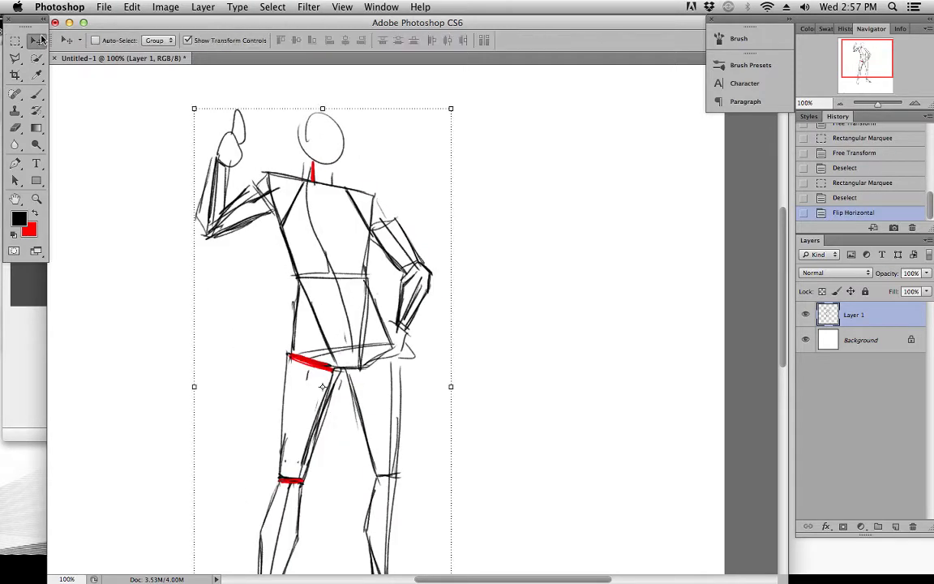
scroll(370, 177, down, 5)
scroll(373, 176, up, 2)
scroll(372, 176, down, 1)
scroll(375, 187, up, 4)
scroll(377, 197, up, 2)
Draw a slightly tilted black brush line across the chest from armpit to armpit
key(b)
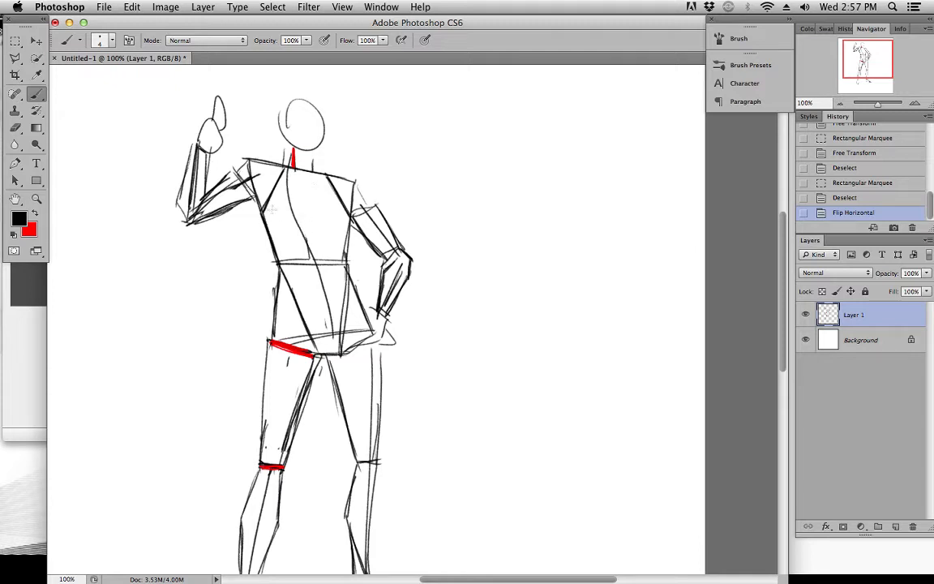
drag(235, 192, 246, 176)
drag(308, 181, 304, 189)
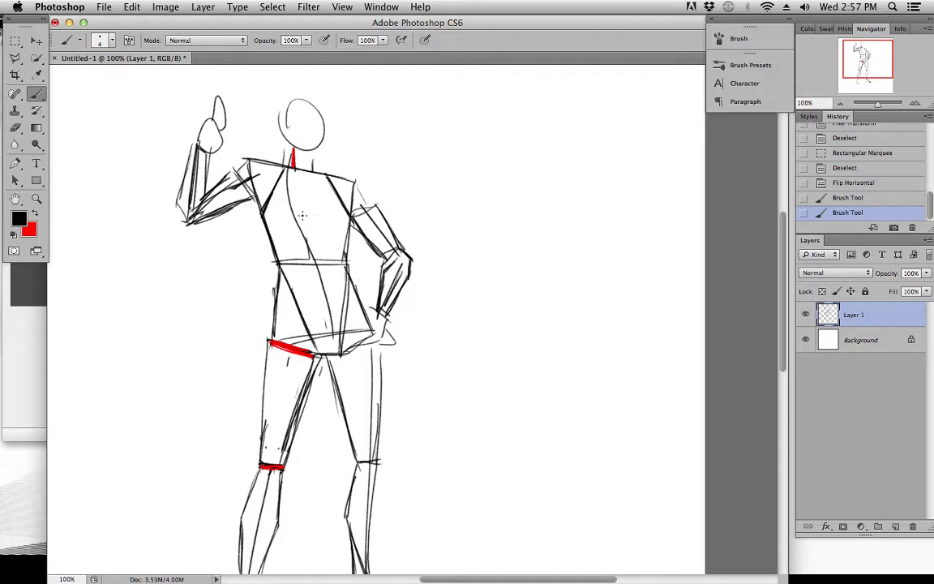
drag(270, 216, 355, 226)
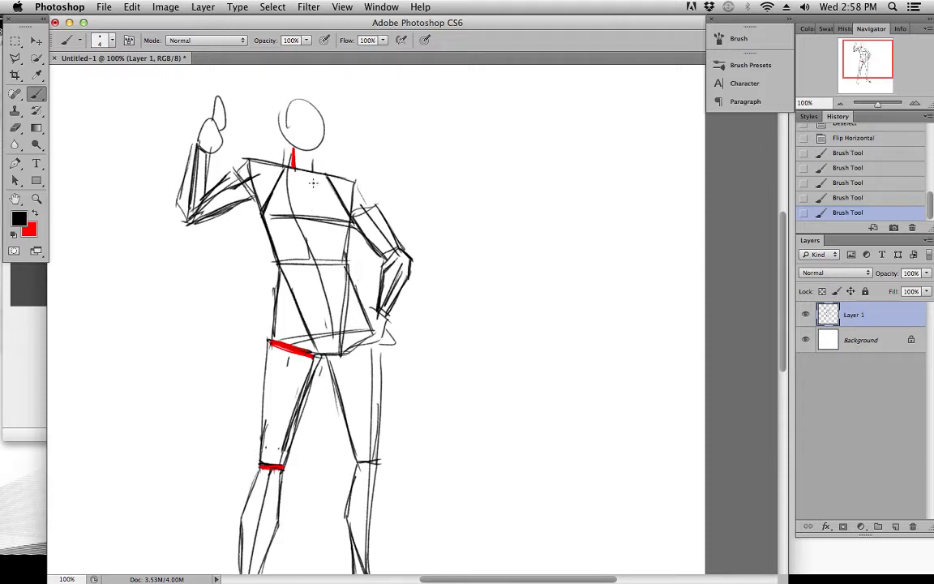
Replace the long torso centre curve with short crossing ticks and a firm centre line from the neck base to the chest line
drag(326, 328, 326, 313)
drag(289, 178, 331, 323)
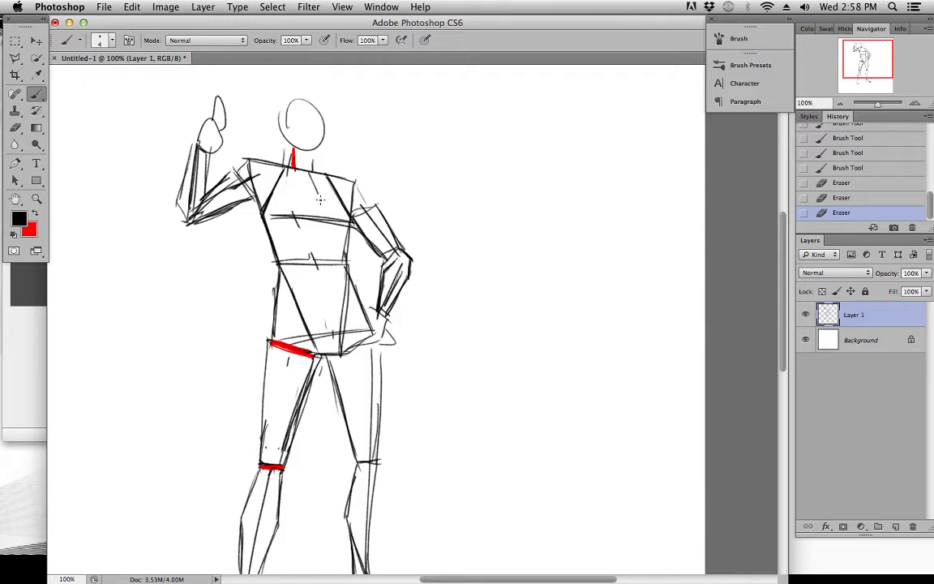
drag(311, 176, 314, 197)
drag(319, 186, 319, 213)
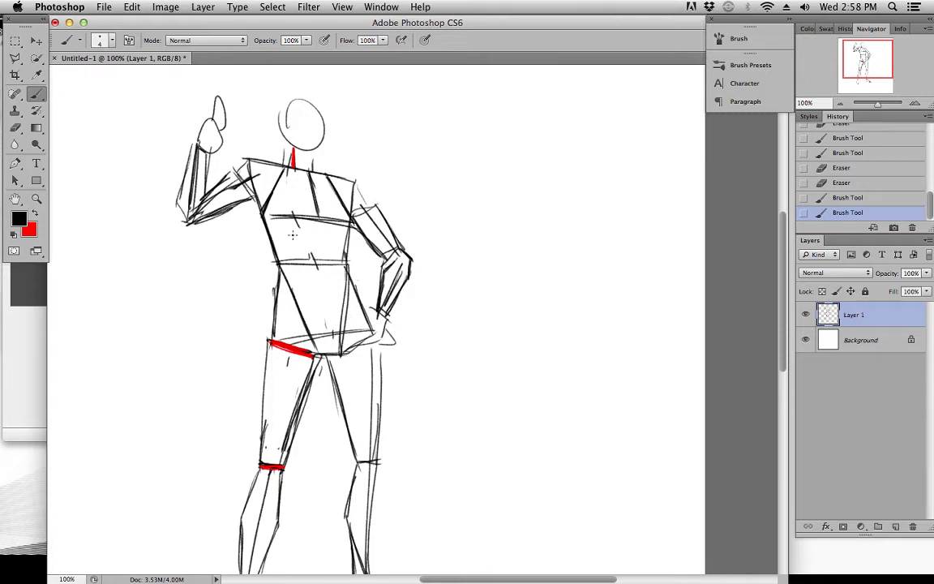
Sketch trial red ellipses around the rib cage to test its volume, undoing each one
key(x)
mouse_move(259, 221)
mouse_down()
mouse_move(360, 249)
mouse_move(340, 229)
mouse_up()
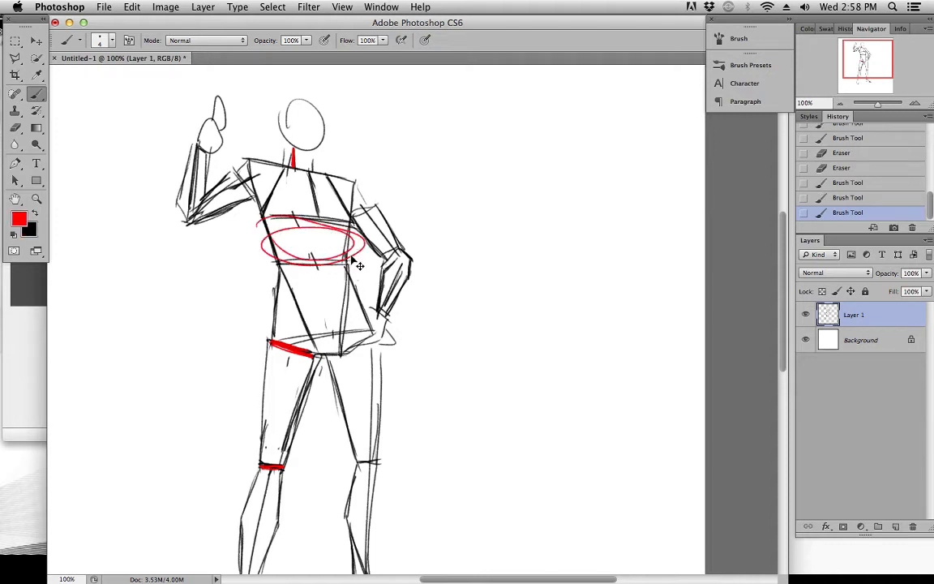
key(super+z)
mouse_move(292, 159)
mouse_down()
mouse_move(252, 175)
mouse_move(304, 166)
mouse_up()
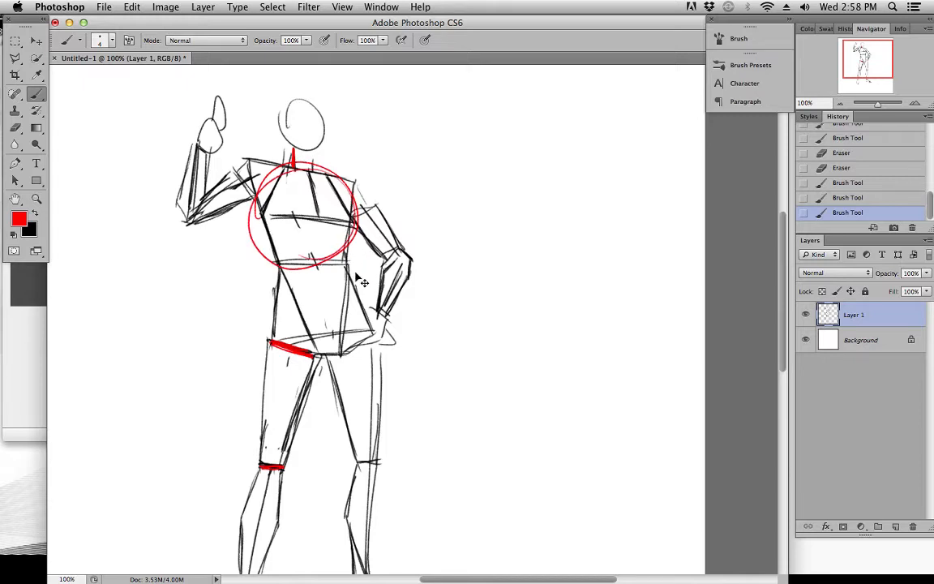
key(super+z)
mouse_move(263, 227)
mouse_down()
mouse_move(296, 221)
mouse_move(245, 240)
mouse_move(367, 264)
mouse_up()
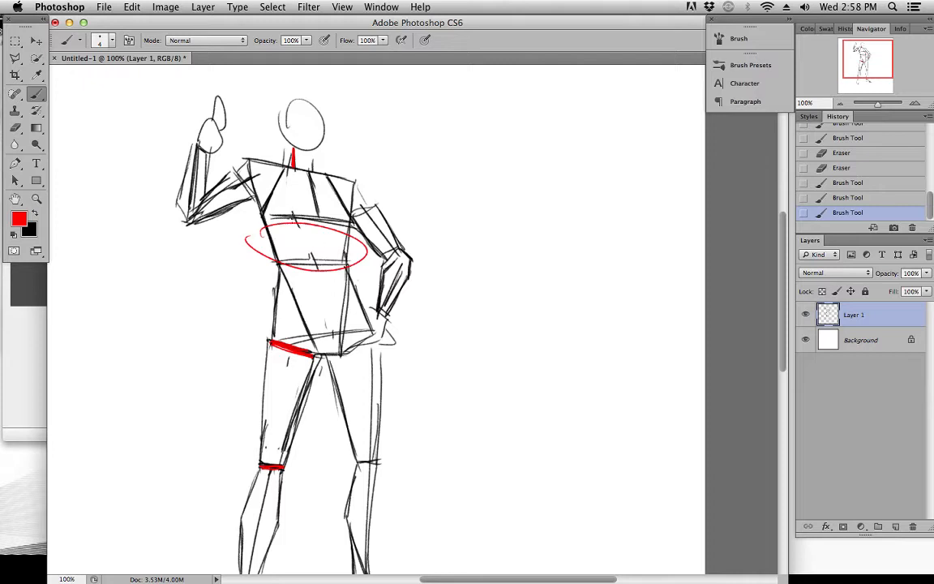
key(super+z)
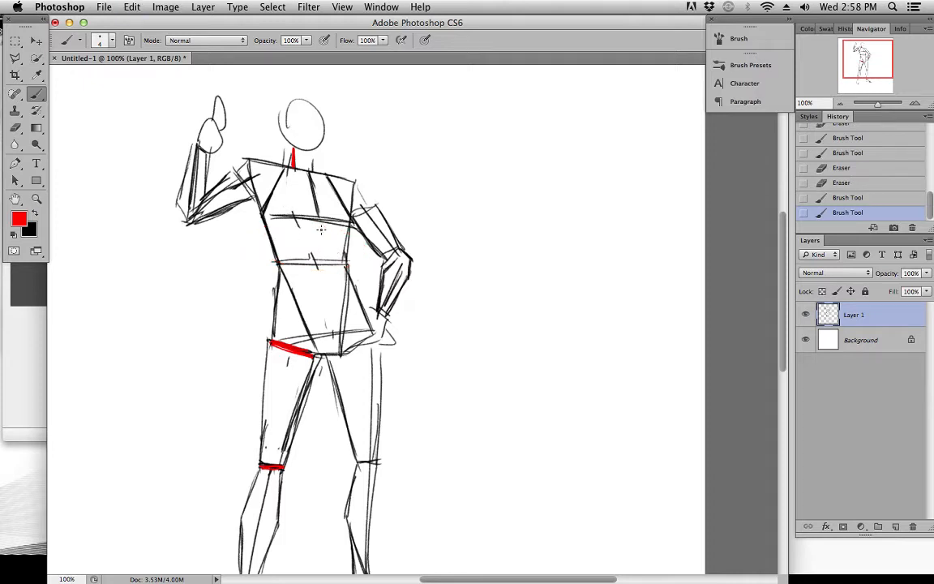
Continue the black centre line from the chest line down to the waist line
key(x)
drag(318, 225, 318, 260)
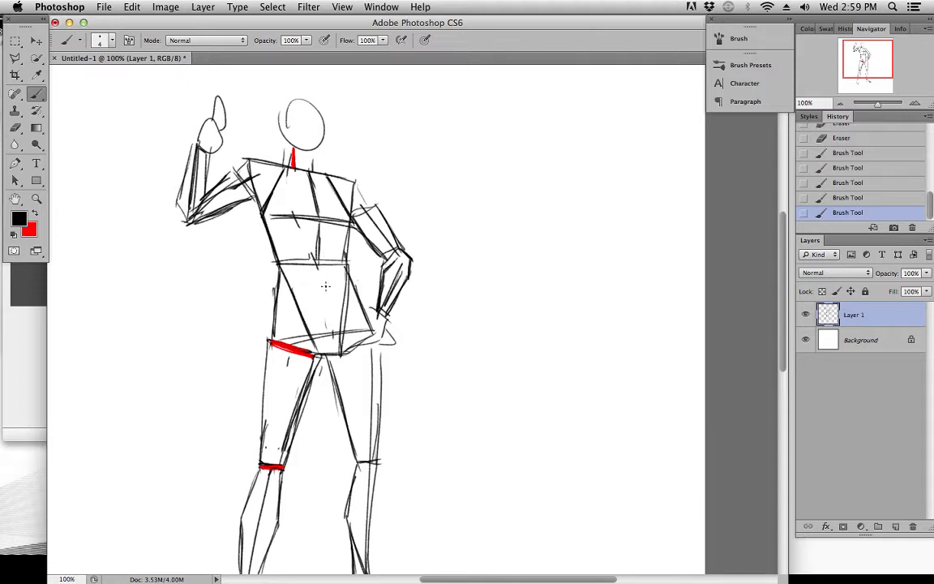
Sketch a trial red ellipse around the abdomen and hips and undo it
key(x)
mouse_move(251, 305)
mouse_down()
mouse_move(378, 307)
mouse_move(276, 280)
mouse_up()
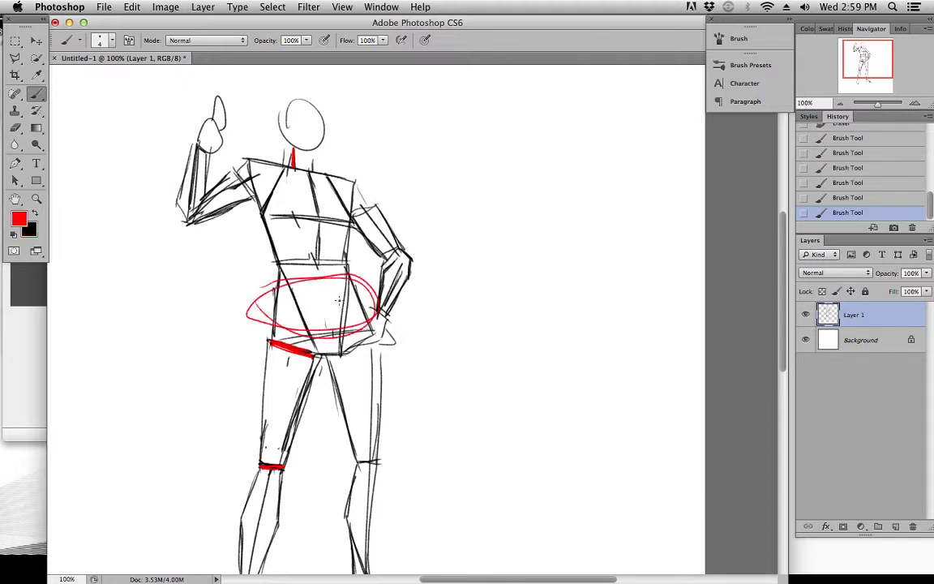
key(super+z)
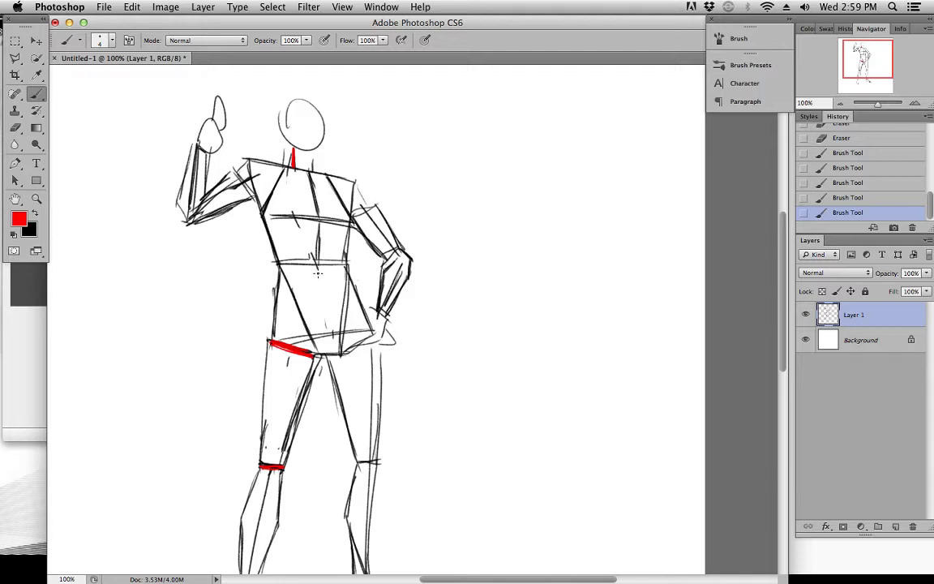
Extend the black centre line from the waist line down to the pelvis with two overlapping strokes
key(x)
drag(318, 263, 328, 325)
mouse_move(316, 259)
mouse_down()
mouse_move(333, 358)
mouse_move(331, 326)
mouse_up()
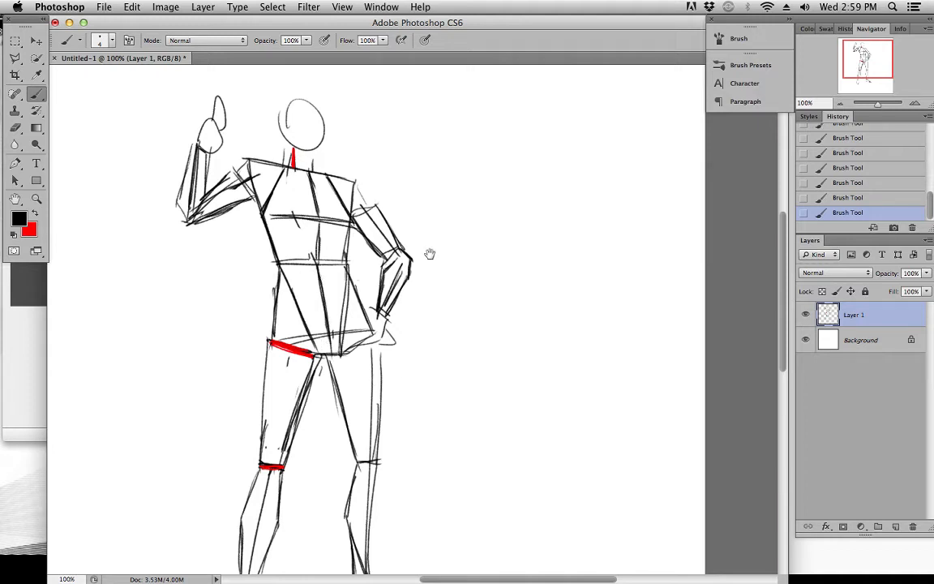
Redraw the side from waist to hip above the red hip mark as a firmer line sloping outward
scroll(422, 263, up, 3)
drag(507, 250, 513, 338)
drag(290, 284, 285, 340)
drag(293, 277, 284, 335)
drag(294, 280, 282, 343)
drag(283, 397, 307, 300)
Clean up both thighs, reinforcing their sides and curving the outer edge below the hand on the hip
drag(303, 248, 297, 367)
drag(358, 262, 321, 373)
mouse_move(343, 284)
mouse_down()
mouse_move(352, 267)
mouse_move(326, 331)
mouse_up()
drag(378, 282, 385, 313)
drag(411, 260, 412, 309)
drag(417, 248, 419, 305)
drag(419, 287, 417, 365)
Erase the centre line inside the shin below the red knee mark and redraw the other lower leg's outer side
scroll(348, 344, up, 1)
drag(307, 399, 295, 462)
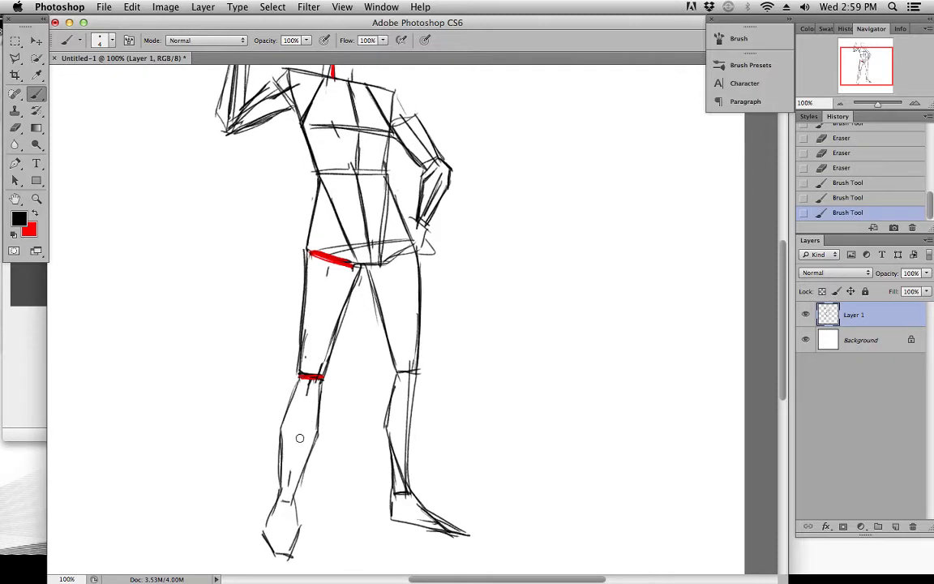
mouse_move(408, 386)
mouse_down()
mouse_move(408, 448)
mouse_move(417, 372)
mouse_move(411, 490)
mouse_up()
drag(416, 379, 410, 490)
key(space)
drag(414, 258, 401, 368)
mouse_move(220, 197)
mouse_down()
mouse_move(230, 191)
mouse_move(240, 209)
mouse_move(208, 221)
mouse_move(236, 210)
mouse_up()
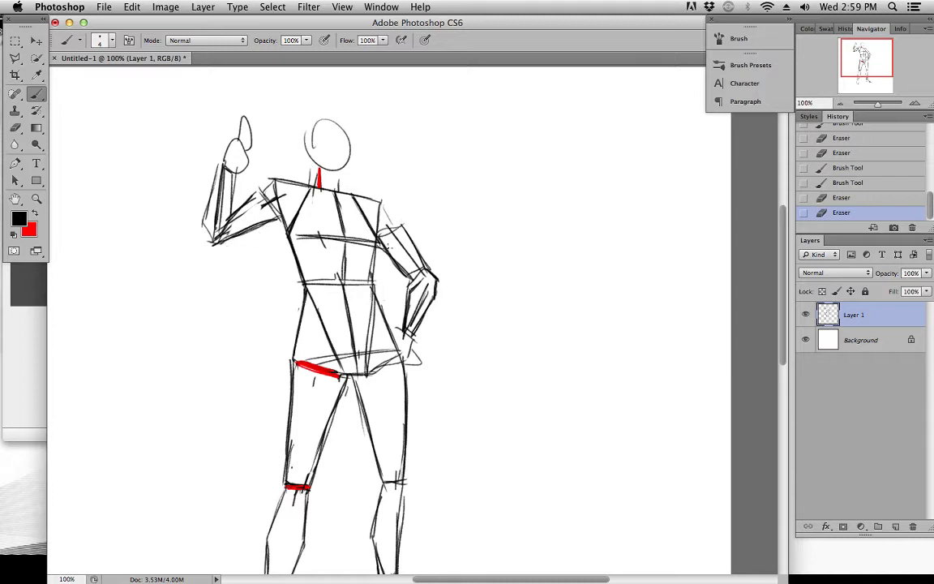
Review the proportions of the blocked-in figure from head to feet
key(space)
drag(442, 365, 434, 331)
scroll(434, 331, down, 3)
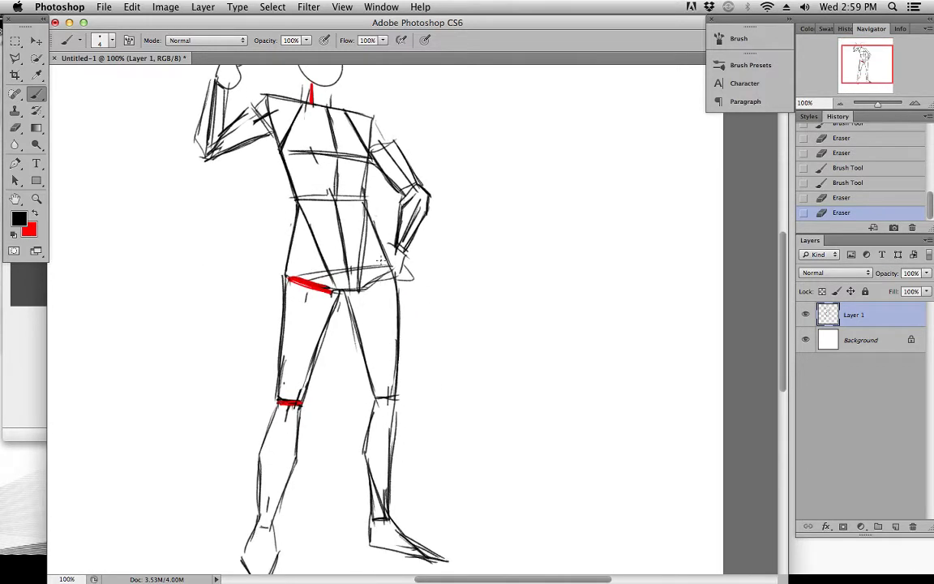
scroll(403, 275, up, 3)
scroll(472, 261, down, 5)
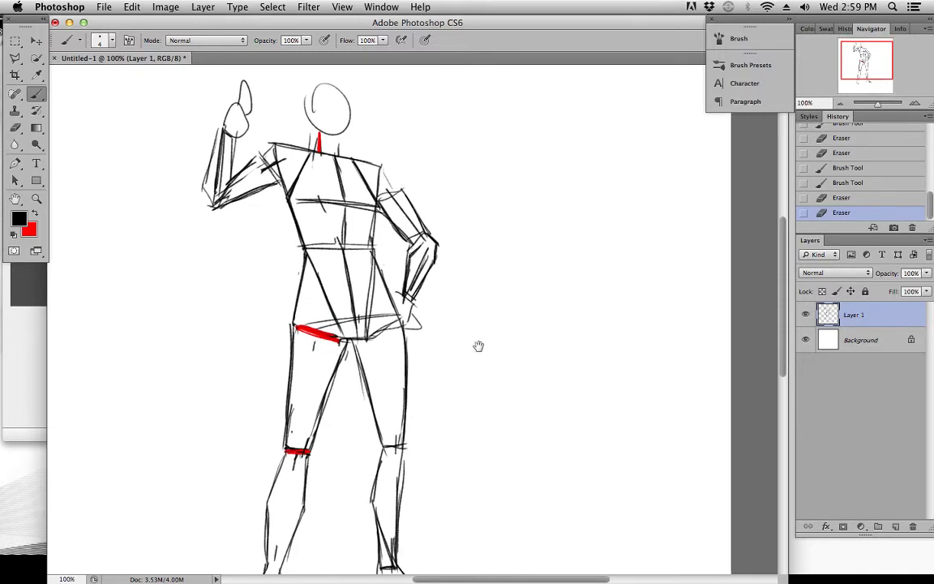
scroll(473, 262, up, 6)
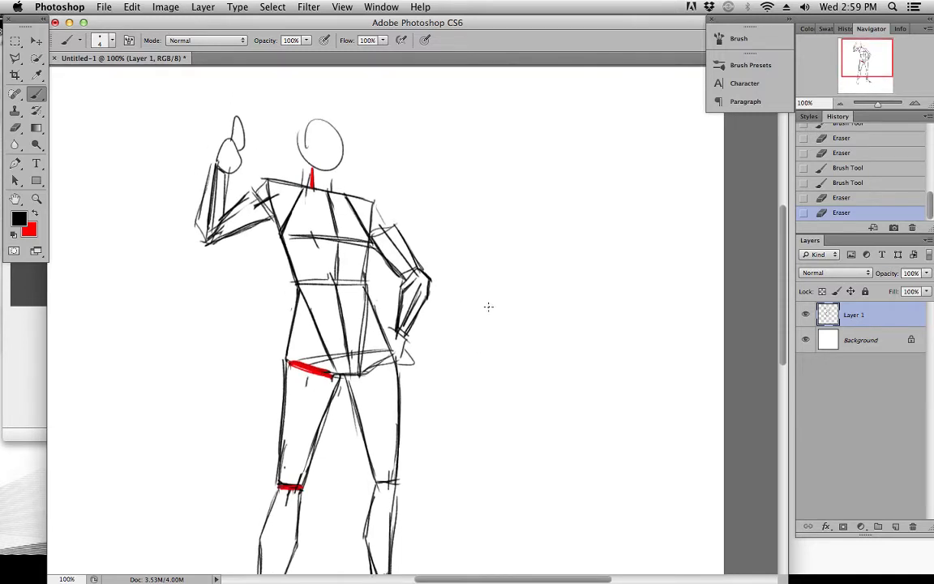
scroll(480, 292, down, 3)
scroll(484, 235, up, 2)
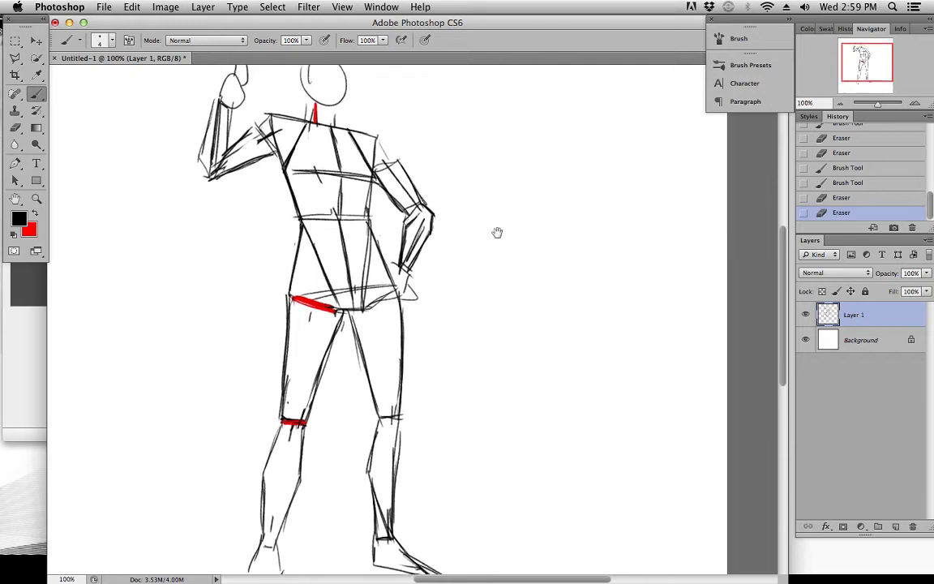
Lower the sketch layer's opacity to 35% and add a new layer above it
click(928, 275)
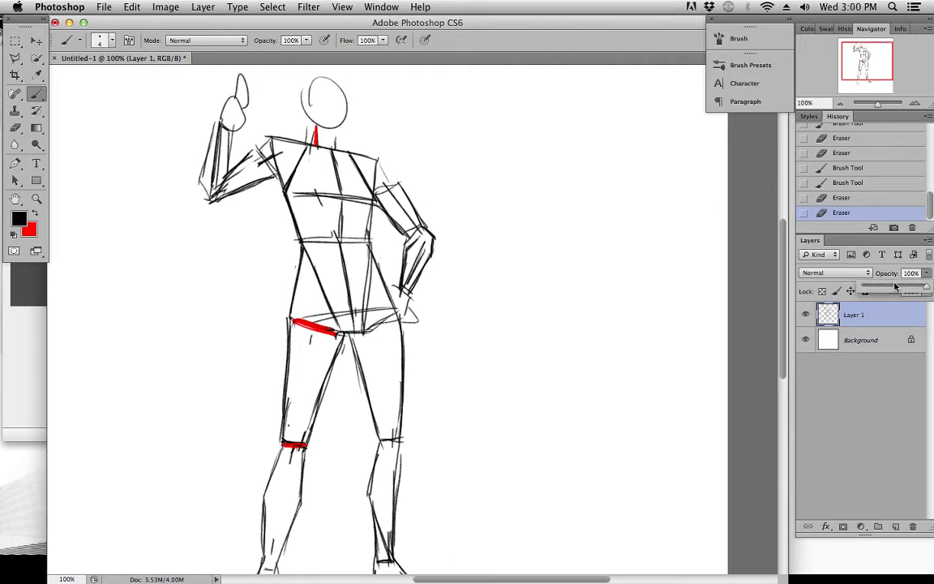
drag(898, 290, 885, 291)
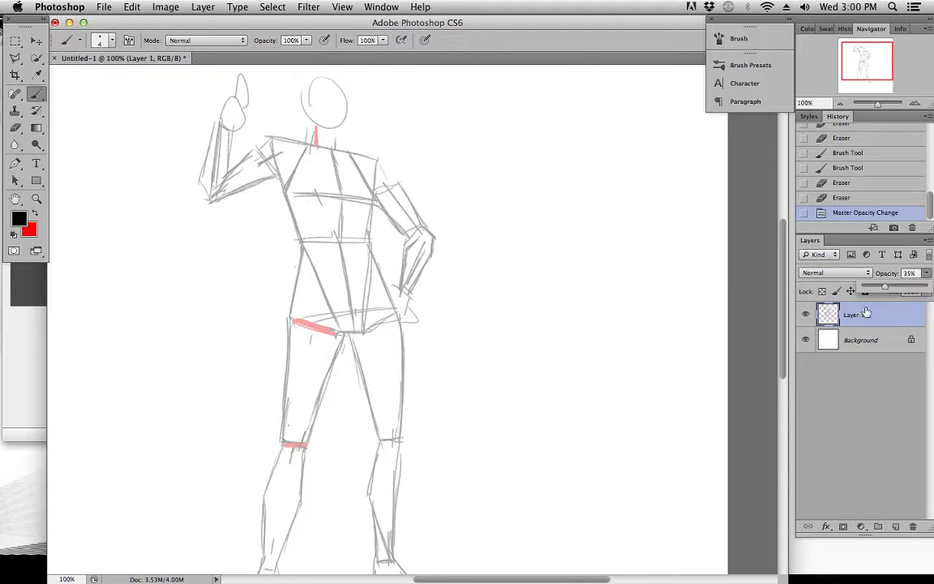
click(896, 528)
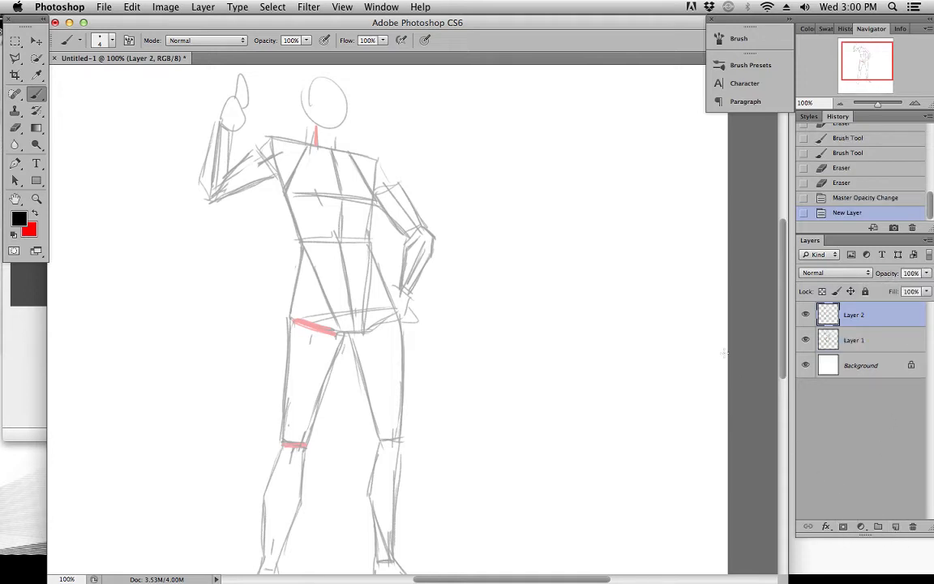
Brush a small black arrow on Layer 1 between the raised thumb and the head, pointing up and away from the head
click(36, 199)
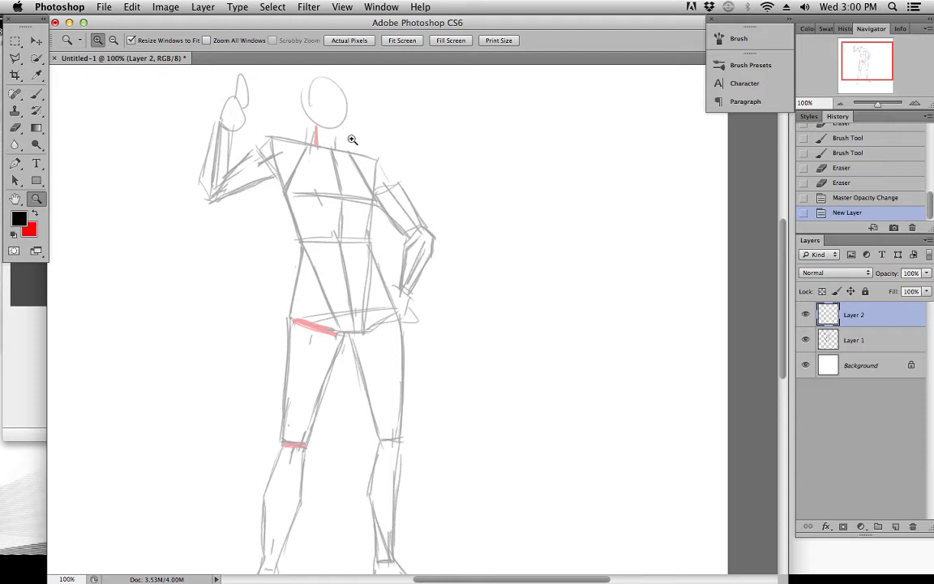
scroll(346, 115, up, 3)
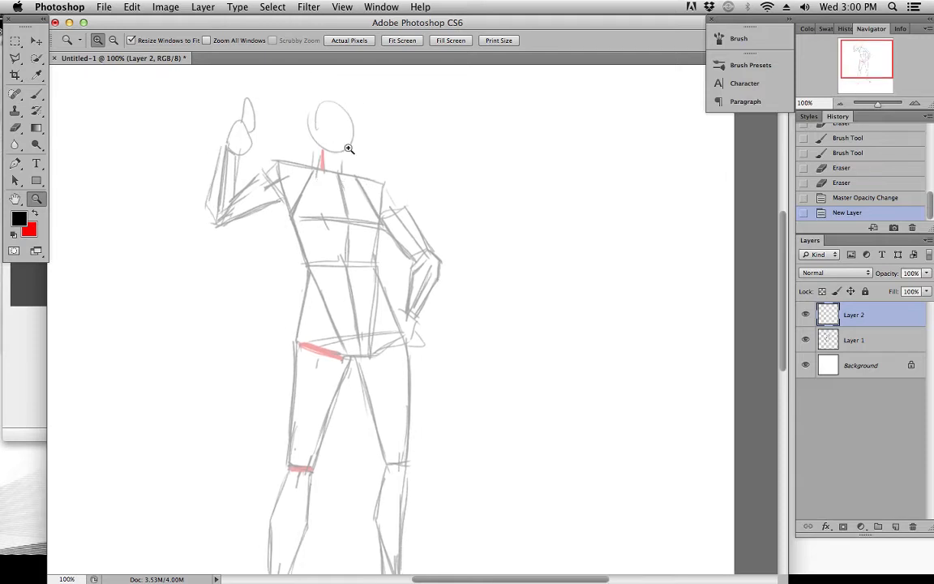
click(362, 112)
scroll(370, 134, up, 3)
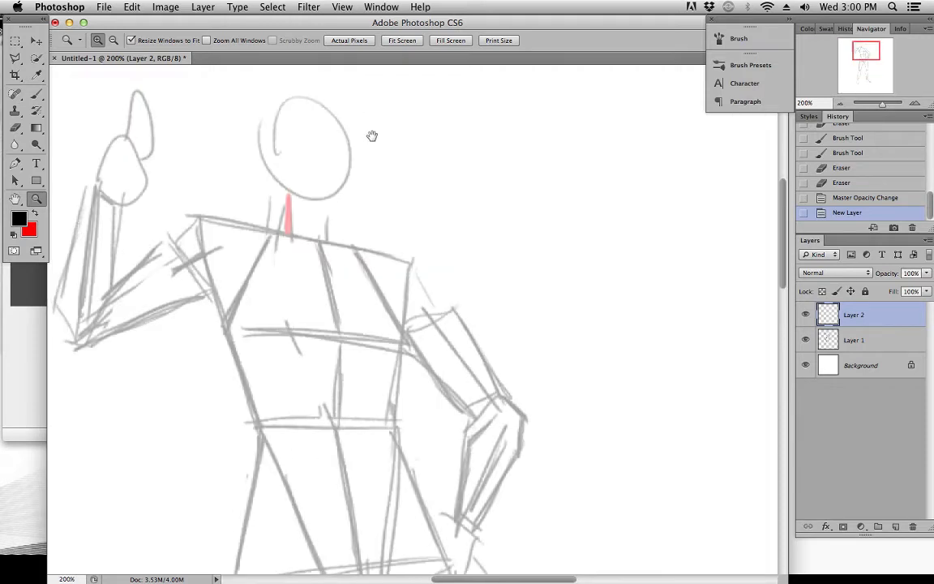
key(b)
key(x)
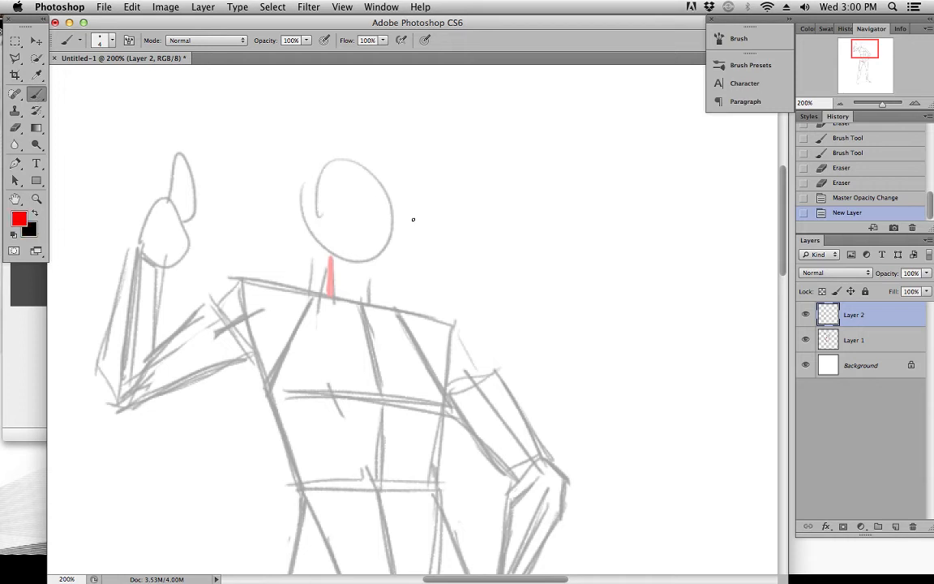
key(alt+bracketleft)
drag(522, 215, 548, 221)
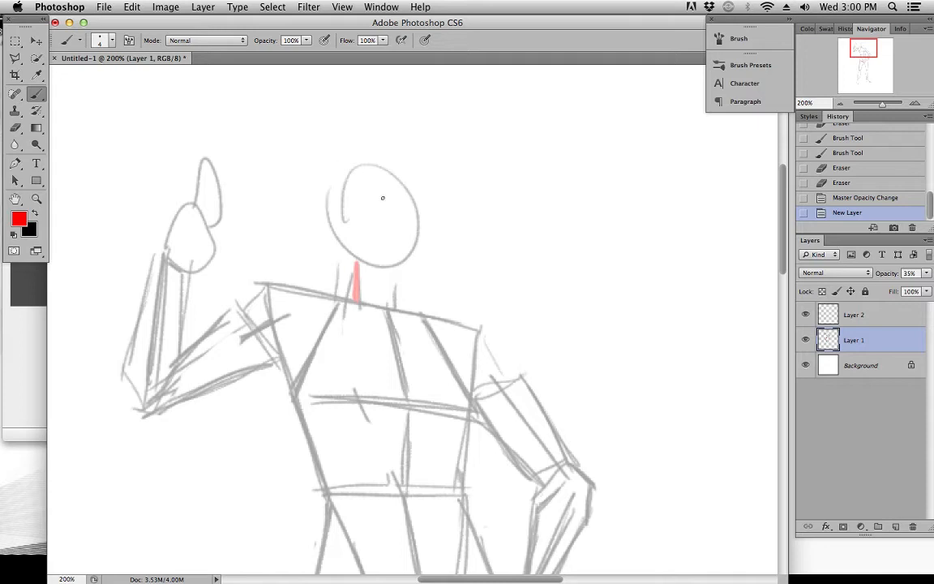
key(x)
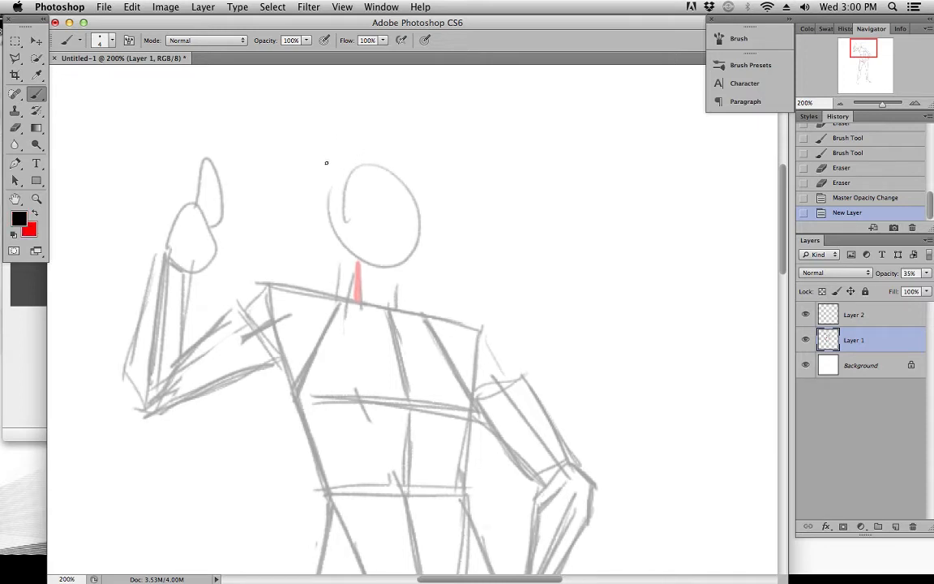
drag(271, 177, 237, 153)
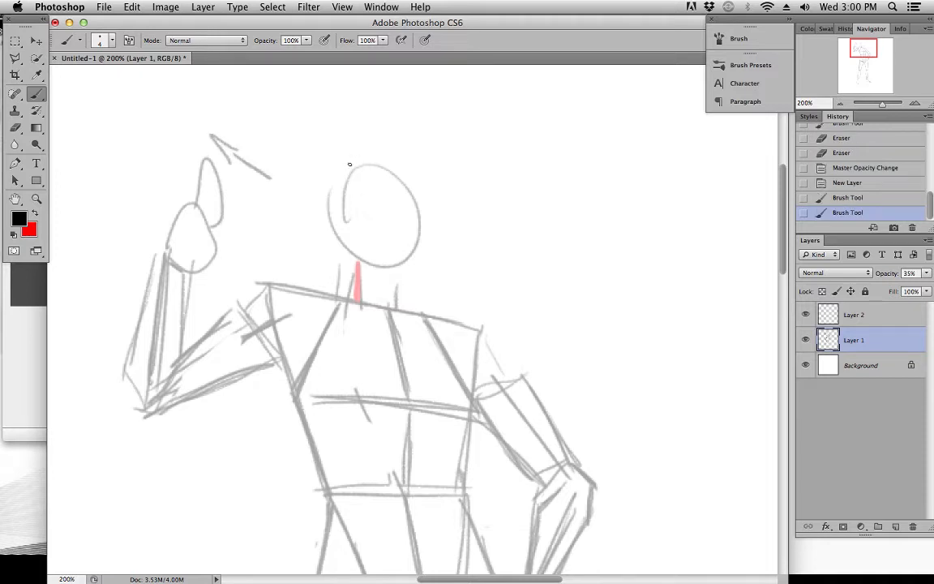
Draw the head's vertical centre line and sloping eye line on Layer 1, with a larger round cranium around them
drag(351, 150, 358, 252)
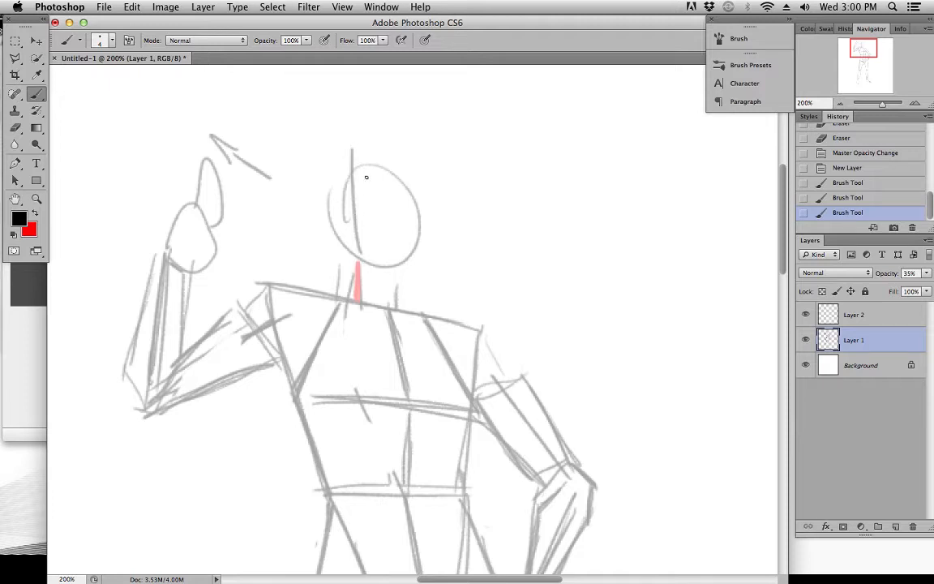
drag(326, 204, 406, 186)
mouse_move(323, 198)
mouse_down()
mouse_move(361, 138)
mouse_move(362, 157)
mouse_move(329, 146)
mouse_move(411, 214)
mouse_move(393, 138)
mouse_move(320, 208)
mouse_up()
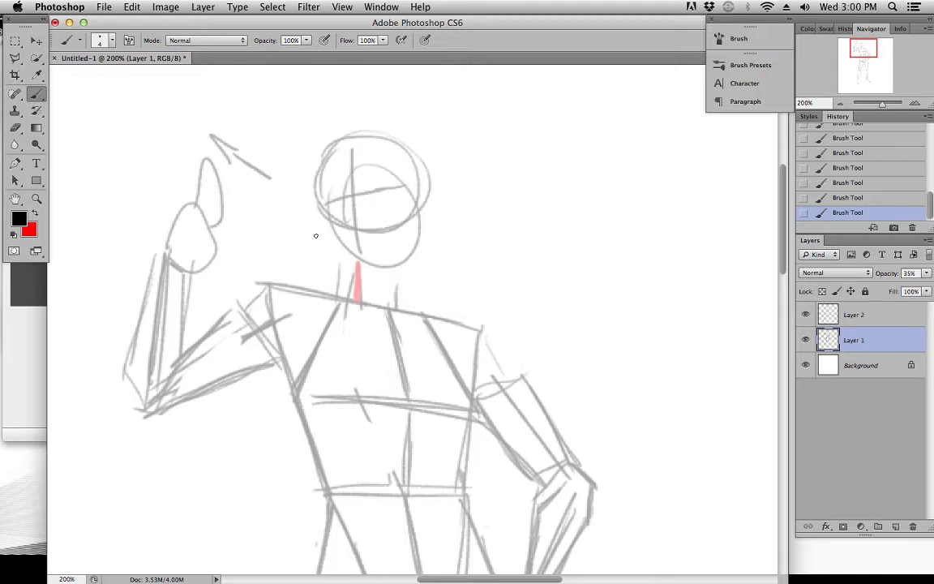
Block in the angular jaw below the cranium, with both sides tapering to a short flat chin
drag(318, 211, 329, 253)
key(e)
mouse_move(313, 228)
mouse_down()
mouse_move(322, 220)
mouse_move(354, 267)
mouse_up()
mouse_move(321, 236)
mouse_down()
mouse_move(356, 273)
mouse_move(351, 263)
mouse_move(385, 268)
mouse_move(405, 239)
mouse_move(376, 272)
mouse_move(417, 223)
mouse_up()
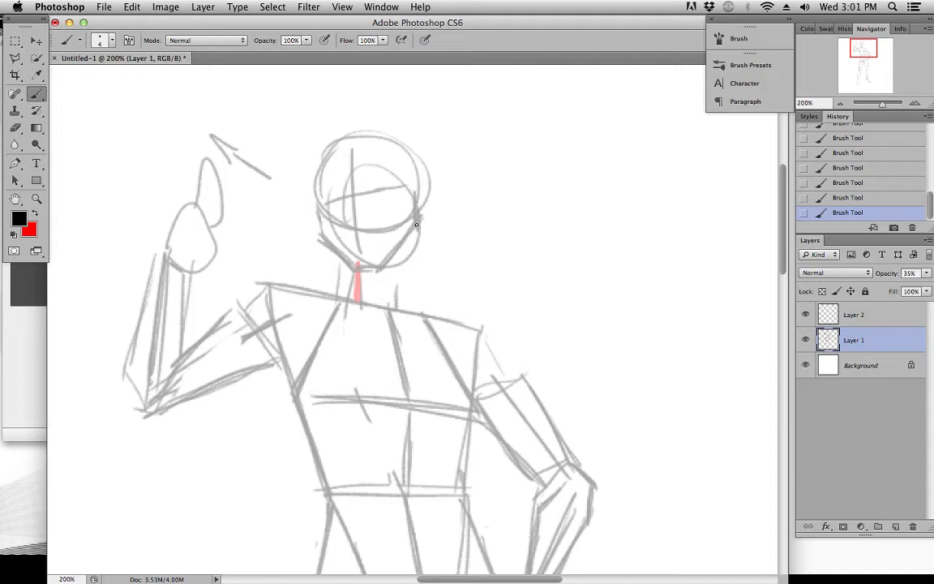
mouse_move(329, 229)
mouse_down()
mouse_move(357, 268)
mouse_move(395, 264)
mouse_up()
Make Layer 2 the active drawing layer
scroll(361, 252, up, 3)
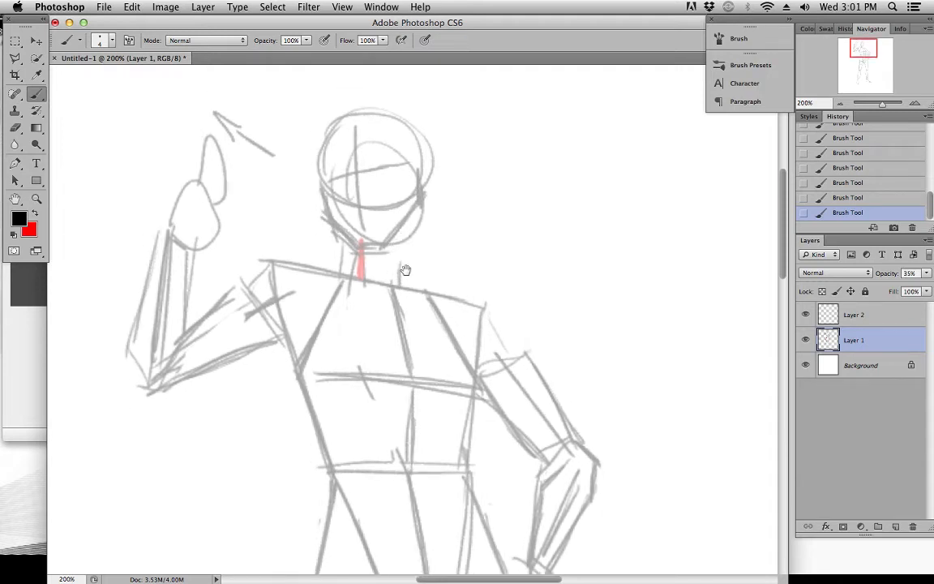
mouse_move(494, 284)
mouse_down()
mouse_move(486, 236)
mouse_move(486, 324)
mouse_move(442, 269)
mouse_move(427, 326)
mouse_up()
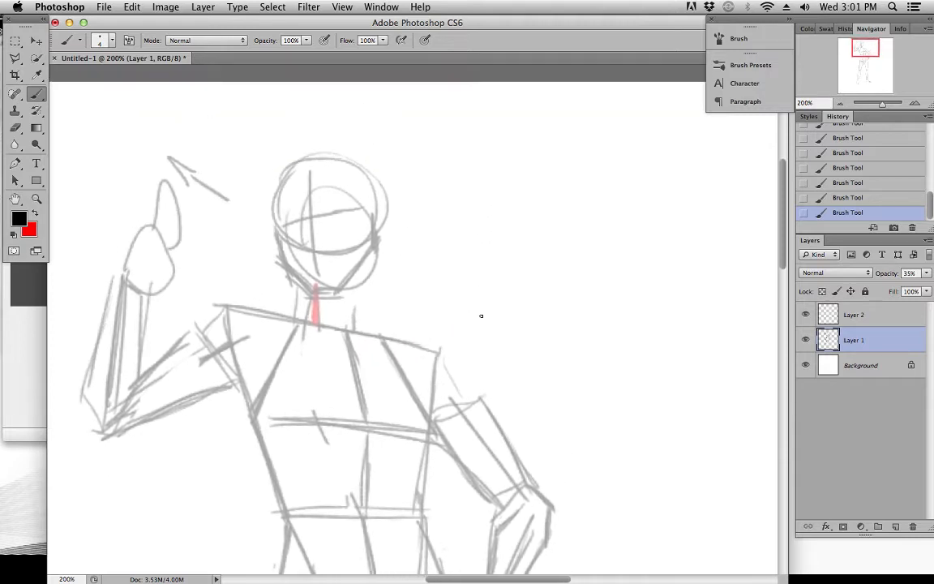
click(862, 319)
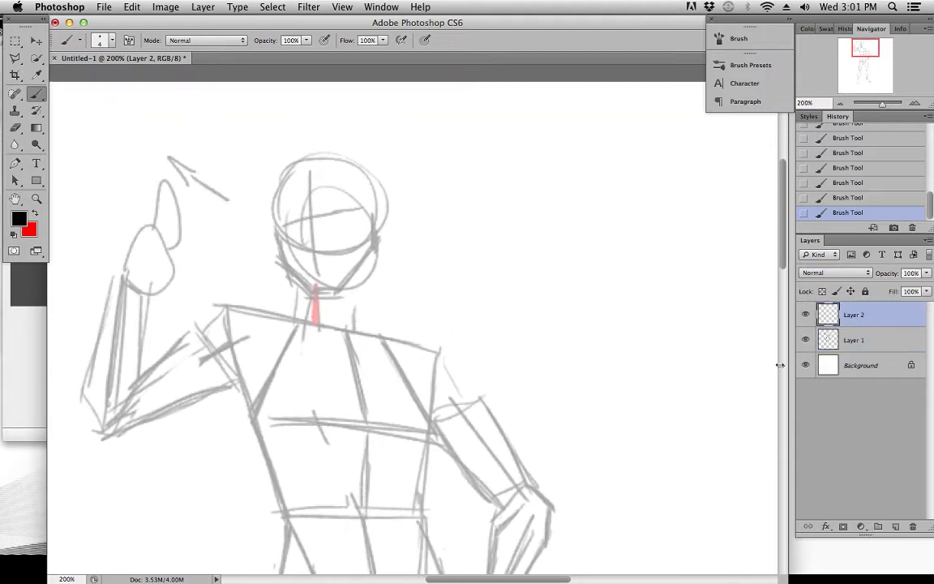
Examine the faded block-in of the head, torso and arms as a guide for the new linework
drag(533, 430, 555, 295)
scroll(555, 295, up, 5)
scroll(555, 295, left, 3)
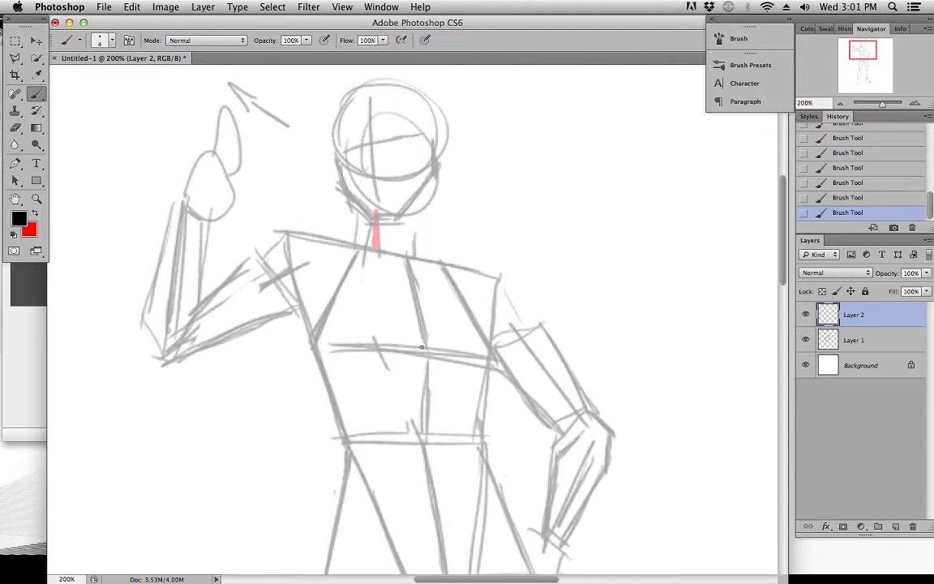
scroll(375, 290, down, 5)
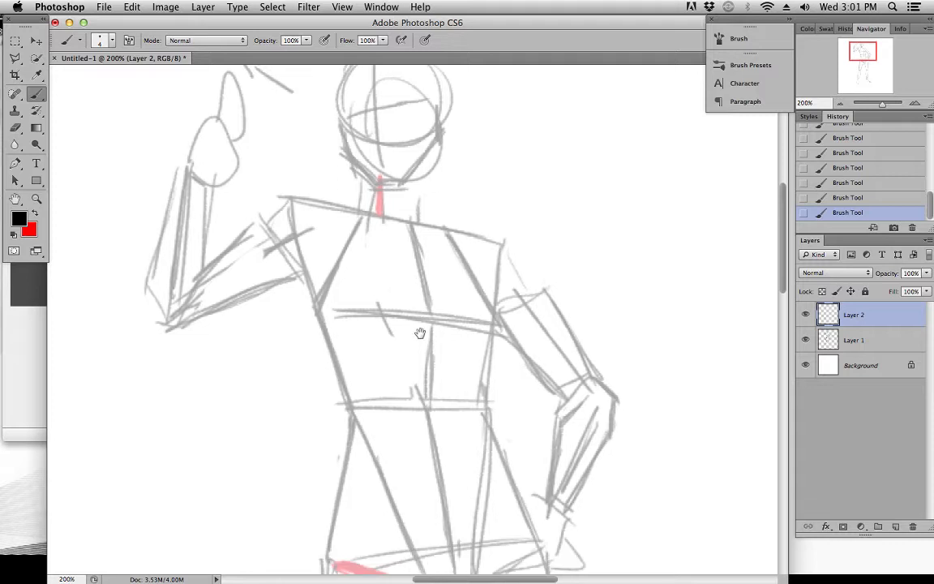
scroll(421, 306, down, 5)
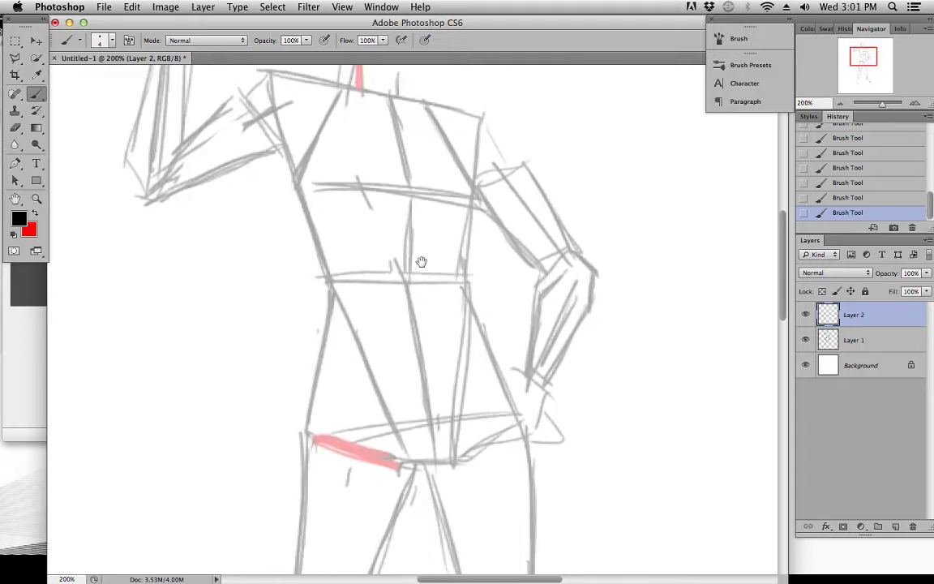
scroll(413, 267, up, 4)
scroll(405, 286, up, 3)
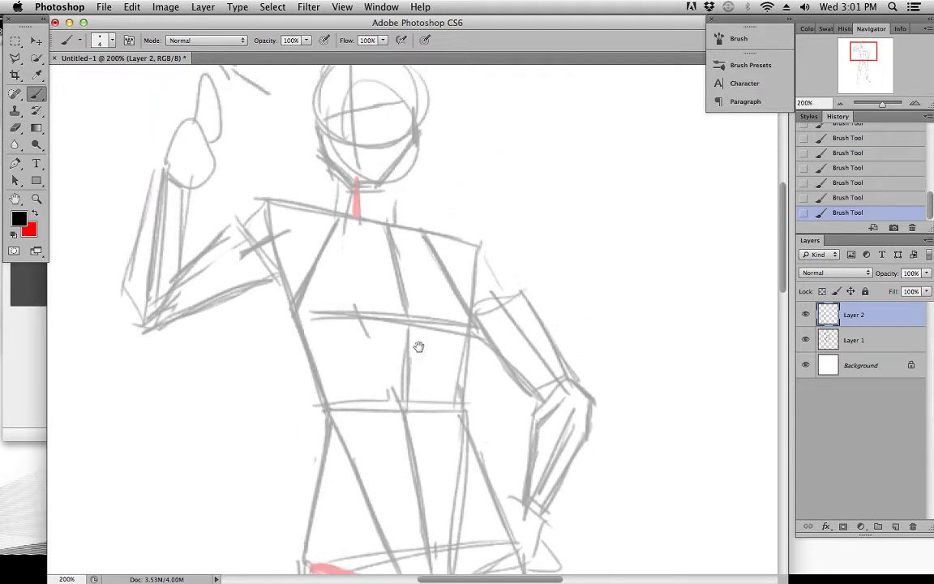
scroll(399, 329, down, 1)
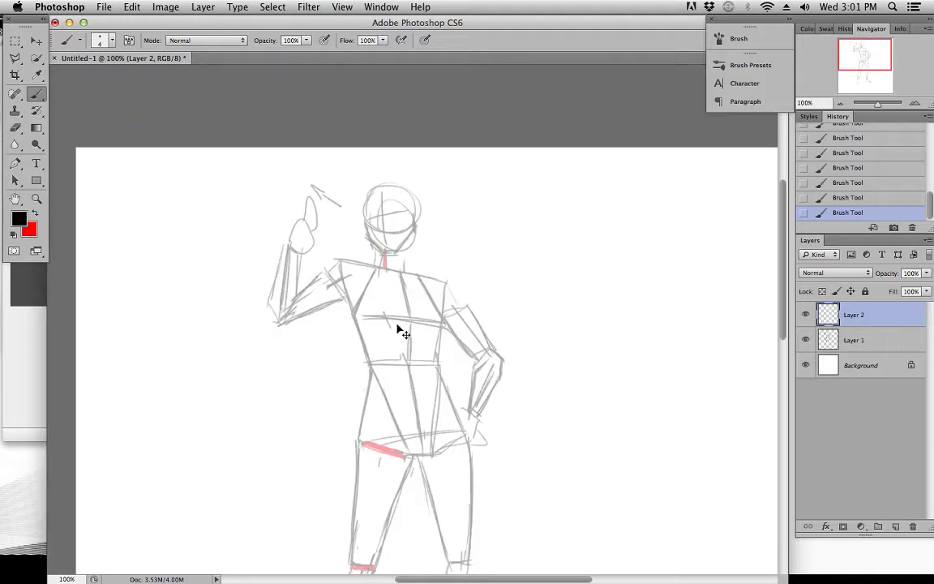
scroll(399, 329, up, 1)
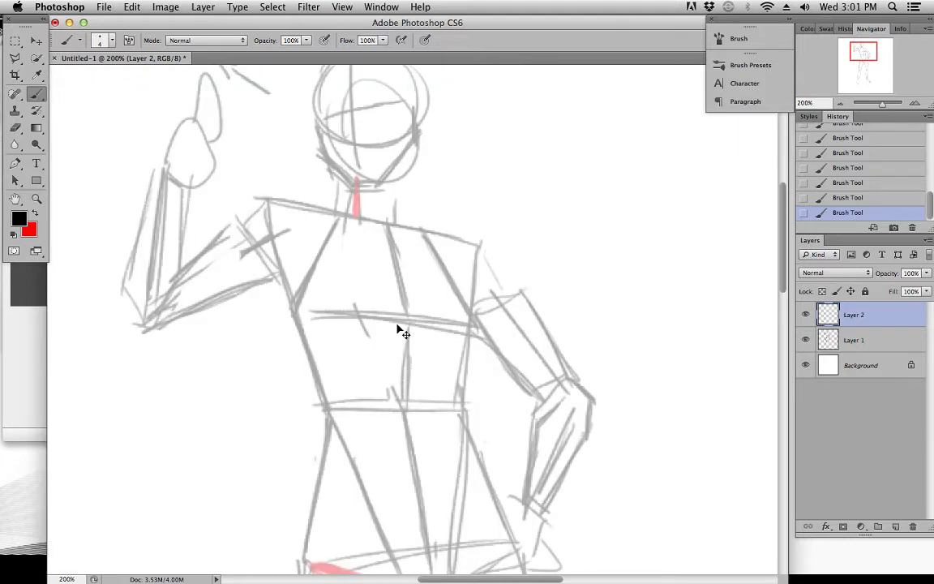
drag(398, 329, 310, 233)
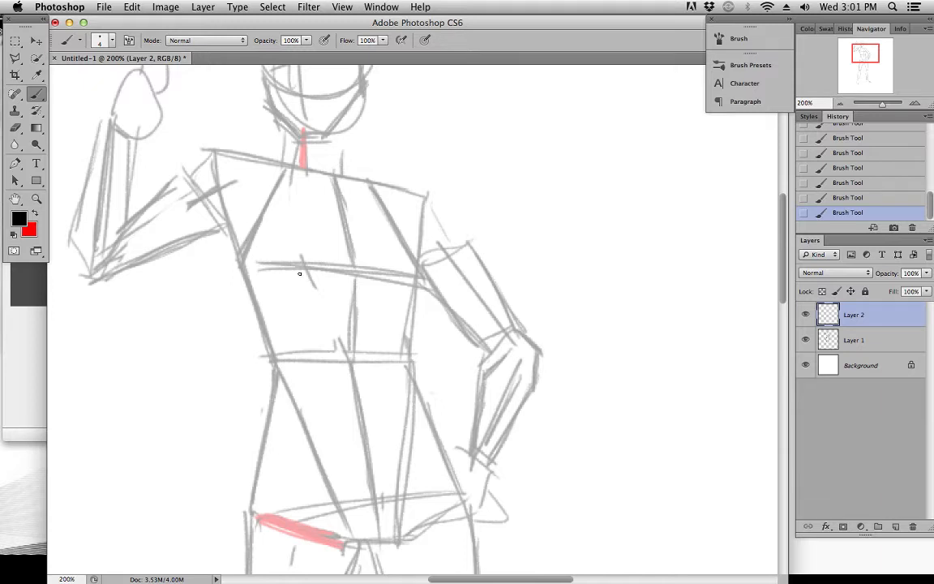
Draw the diagonal neck muscle from below the chin to the pit of the neck, with a short collarbone stroke beside it
drag(309, 238, 341, 268)
mouse_move(336, 164)
mouse_down()
mouse_move(341, 249)
mouse_move(362, 232)
mouse_up()
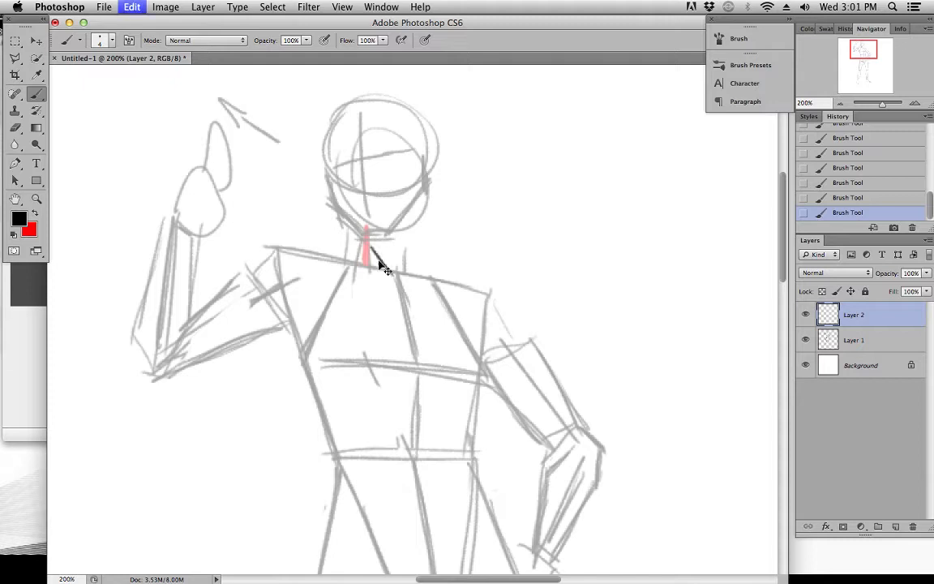
drag(390, 277, 362, 240)
drag(354, 268, 376, 267)
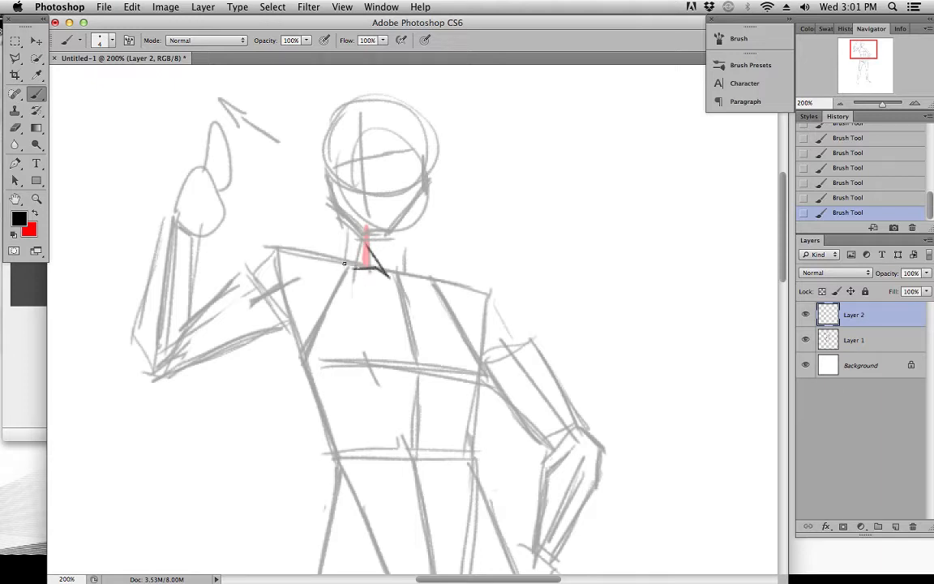
Outline both sides of the neck and add a short collarbone stroke toward the shoulder of the arm resting on the hip
drag(401, 279, 427, 279)
drag(412, 218, 402, 275)
mouse_move(346, 258)
mouse_down()
mouse_move(352, 247)
mouse_move(347, 257)
mouse_up()
drag(357, 302, 365, 259)
drag(296, 253, 258, 220)
key(super+z)
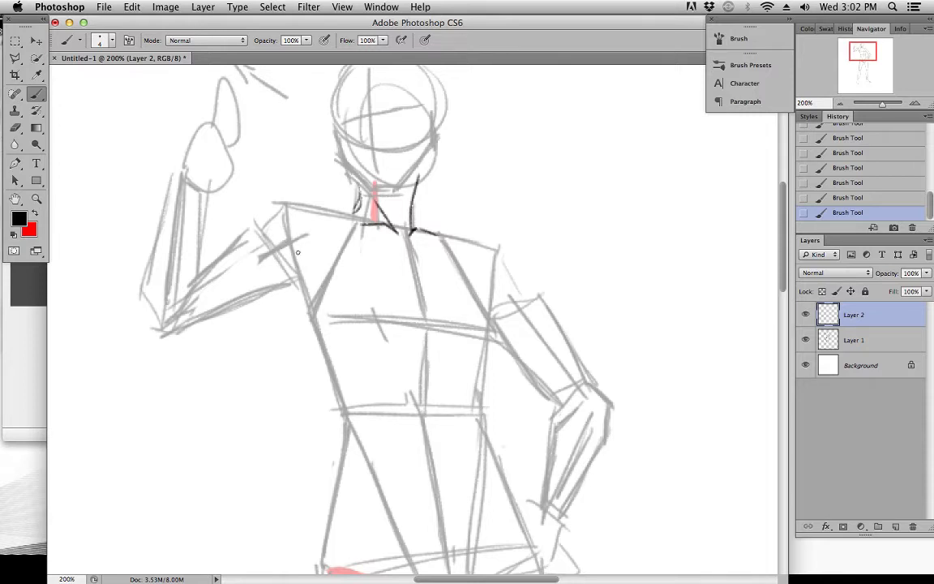
Draw the chest's lower edge from the raised arm's armpit inward, with a short stroke at the opposite lower corner
drag(283, 241, 318, 274)
drag(279, 243, 284, 256)
drag(292, 258, 370, 316)
mouse_move(323, 288)
mouse_down()
mouse_move(373, 316)
mouse_move(490, 330)
mouse_up()
key(super+z)
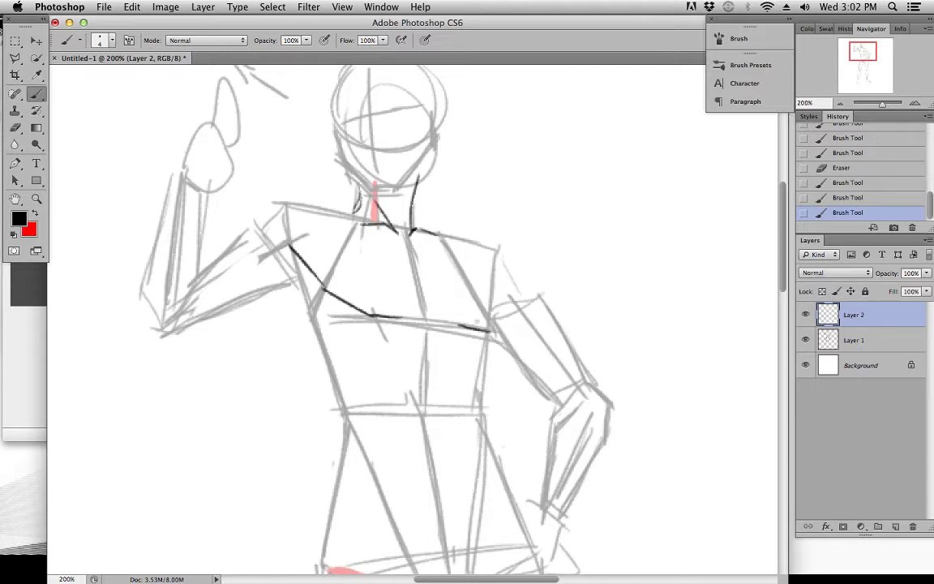
Draw the raised arm's shoulder contour up to the neck and the chest's outer edge beside the opposite armpit
mouse_move(260, 241)
mouse_down()
mouse_move(291, 205)
mouse_move(357, 231)
mouse_up()
key(super+z)
mouse_move(312, 210)
mouse_down()
mouse_move(334, 224)
mouse_move(303, 207)
mouse_move(356, 229)
mouse_move(331, 230)
mouse_move(335, 218)
mouse_move(351, 222)
mouse_move(360, 199)
mouse_up()
mouse_move(448, 238)
mouse_down()
mouse_move(488, 241)
mouse_move(521, 281)
mouse_move(489, 321)
mouse_move(497, 287)
mouse_move(486, 329)
mouse_up()
key(e)
mouse_move(495, 279)
mouse_down()
mouse_move(486, 342)
mouse_move(499, 326)
mouse_up()
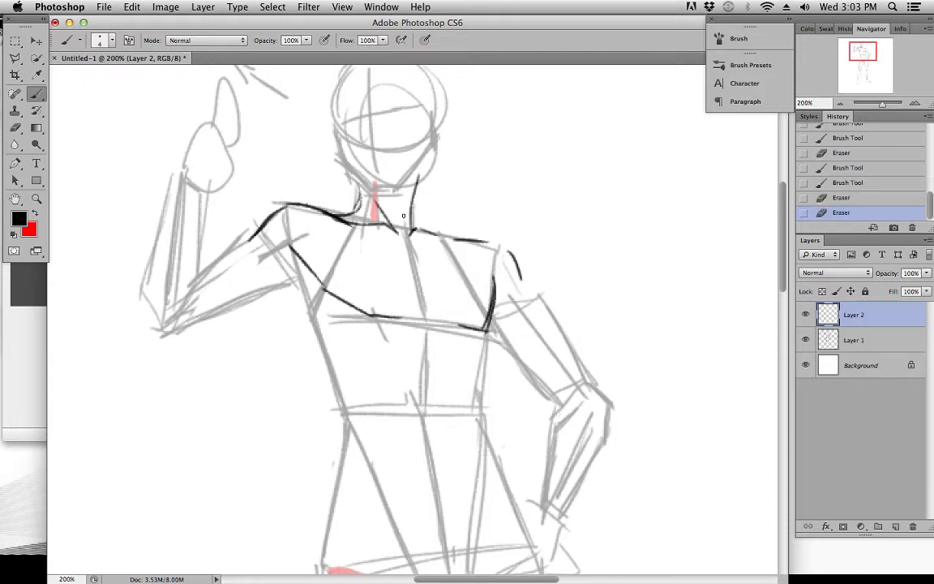
Draw the slope from the neck to the shoulder of the arm resting on the hip, with its rounded outer contour
mouse_move(414, 195)
mouse_down()
mouse_move(426, 227)
mouse_move(530, 284)
mouse_up()
key(e)
key(b)
mouse_move(417, 219)
mouse_down()
mouse_move(490, 250)
mouse_move(521, 296)
mouse_up()
key(e)
key(b)
mouse_move(507, 260)
mouse_down()
mouse_move(523, 301)
mouse_move(510, 297)
mouse_move(510, 237)
mouse_up()
Clean up stray marks around the hip-side shoulder and join the neck slope to the upper arm's contour
key(space)
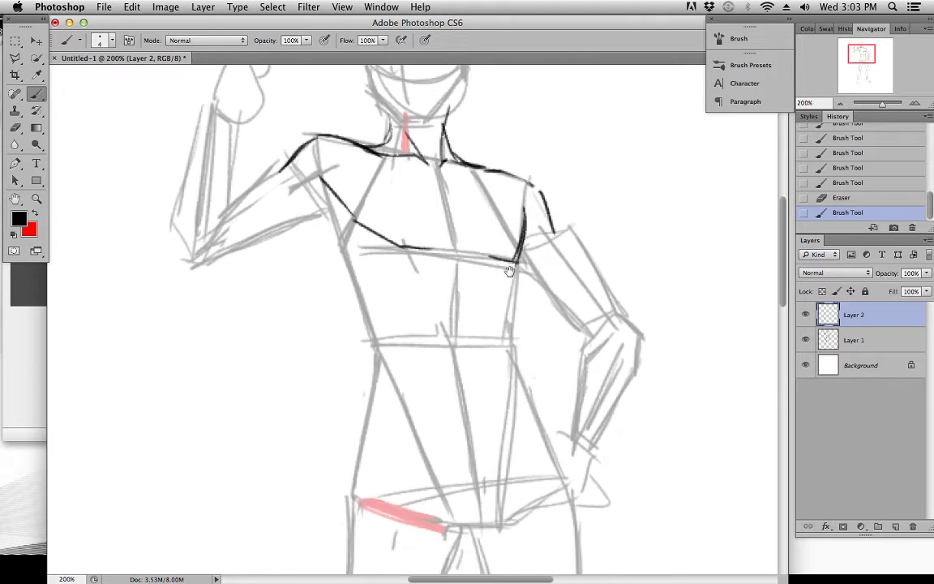
drag(394, 273, 408, 322)
key(space)
drag(427, 217, 419, 284)
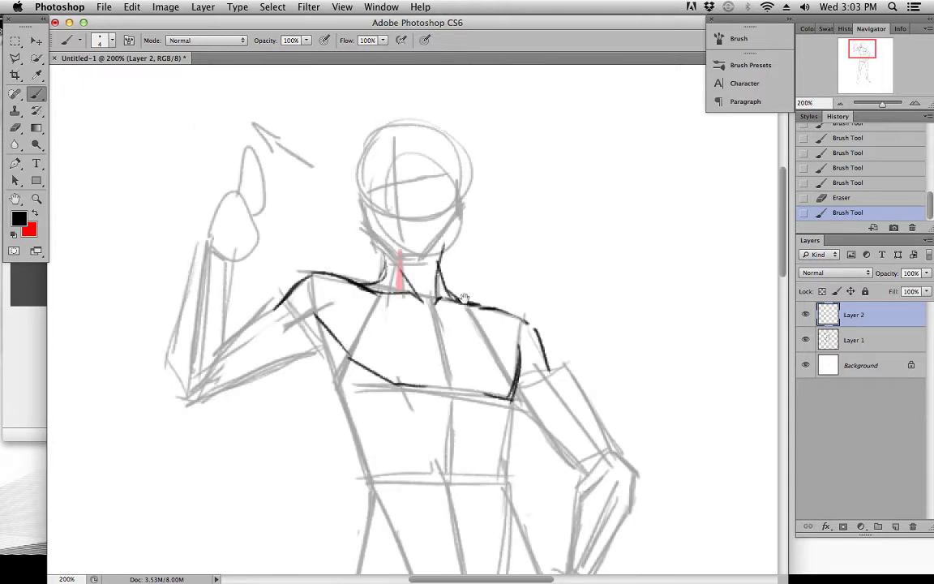
mouse_move(421, 431)
mouse_down()
mouse_move(389, 268)
mouse_move(390, 299)
mouse_move(398, 241)
mouse_up()
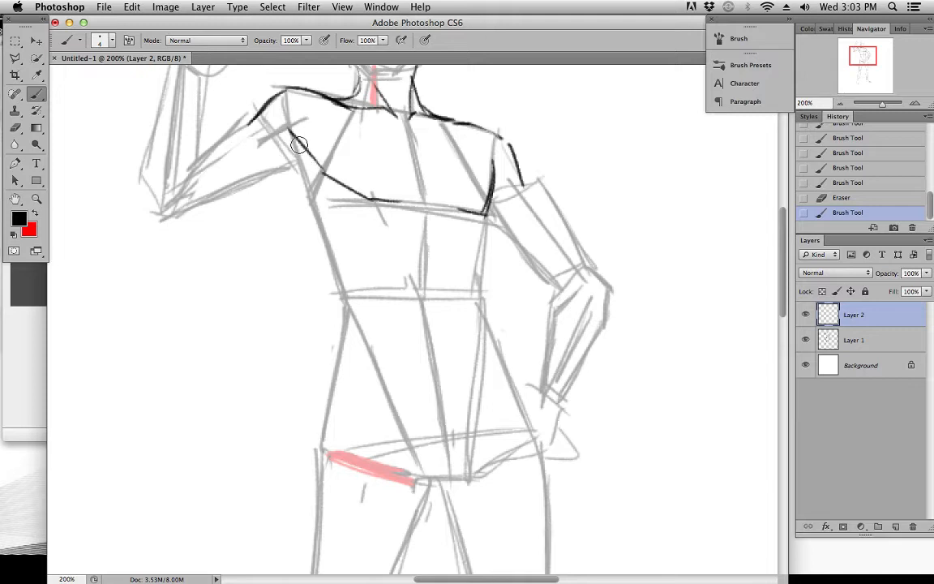
scroll(398, 183, up, 3)
drag(485, 181, 479, 185)
drag(480, 184, 475, 187)
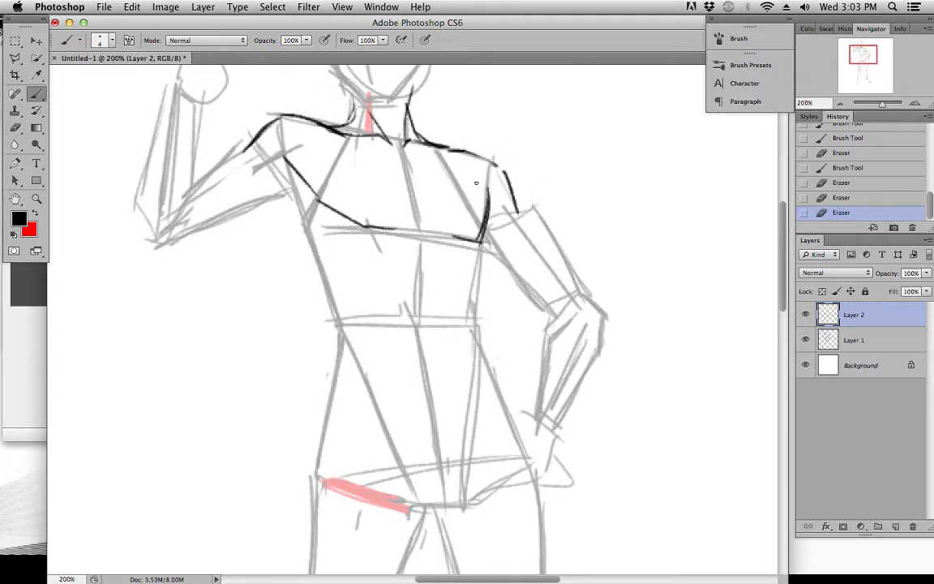
mouse_move(354, 146)
mouse_down()
mouse_move(319, 133)
mouse_move(320, 142)
mouse_up()
mouse_move(430, 145)
mouse_down()
mouse_move(471, 148)
mouse_move(428, 153)
mouse_move(485, 153)
mouse_move(467, 150)
mouse_move(504, 171)
mouse_up()
key(super+z)
mouse_move(590, 158)
mouse_down()
mouse_move(427, 289)
mouse_move(499, 327)
mouse_up()
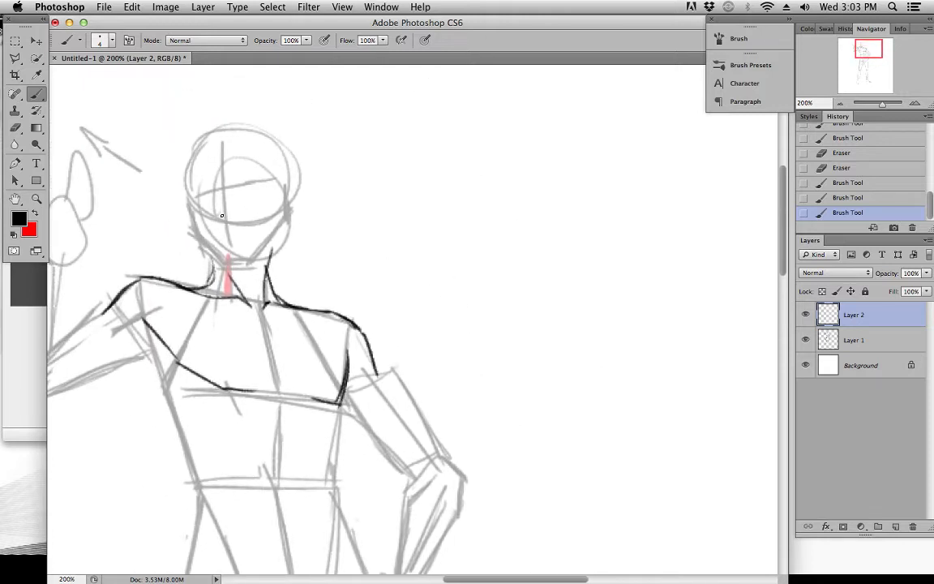
Draw the side of the rib cage below the raised arm, from the armpit toward the waist
drag(603, 307, 578, 296)
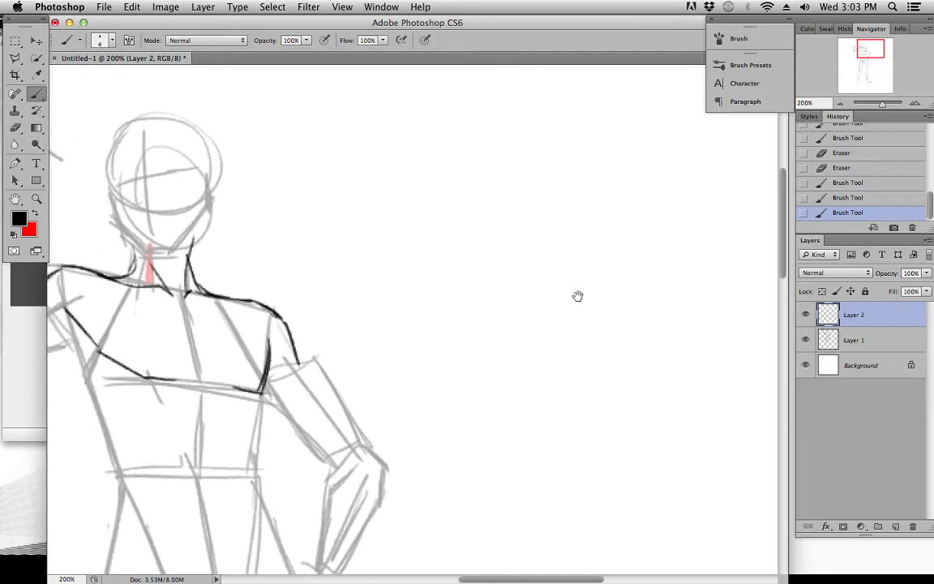
drag(457, 304, 600, 276)
scroll(412, 300, down, 3)
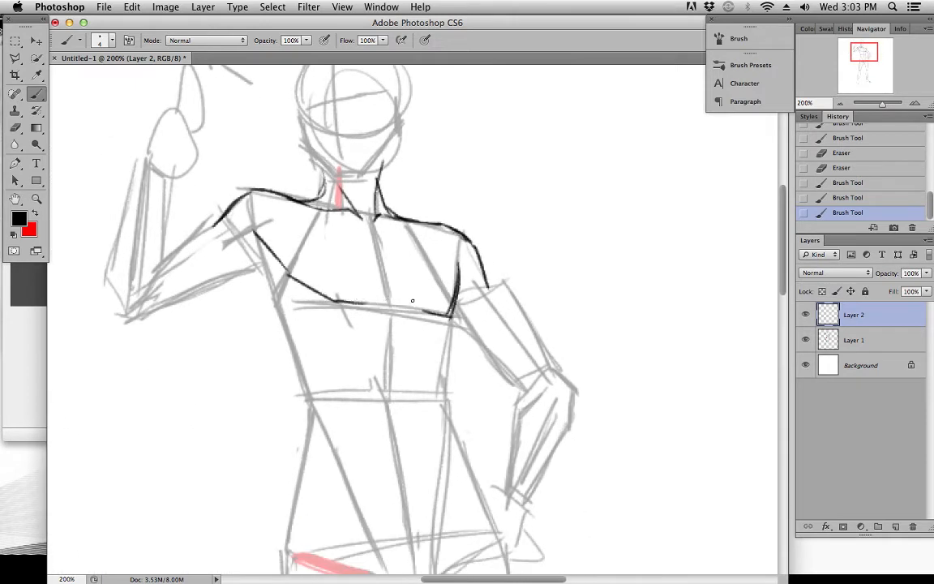
scroll(405, 278, down, 2)
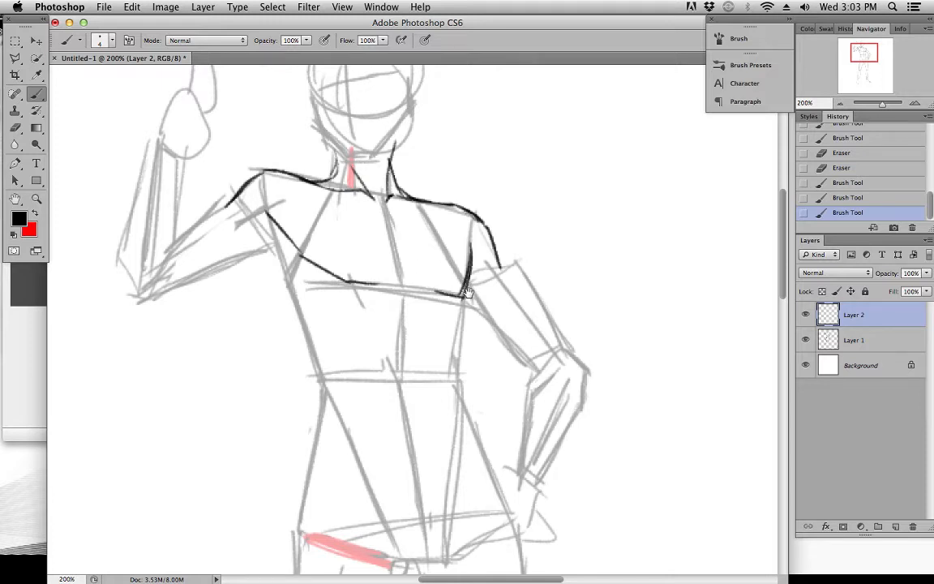
scroll(422, 259, down, 2)
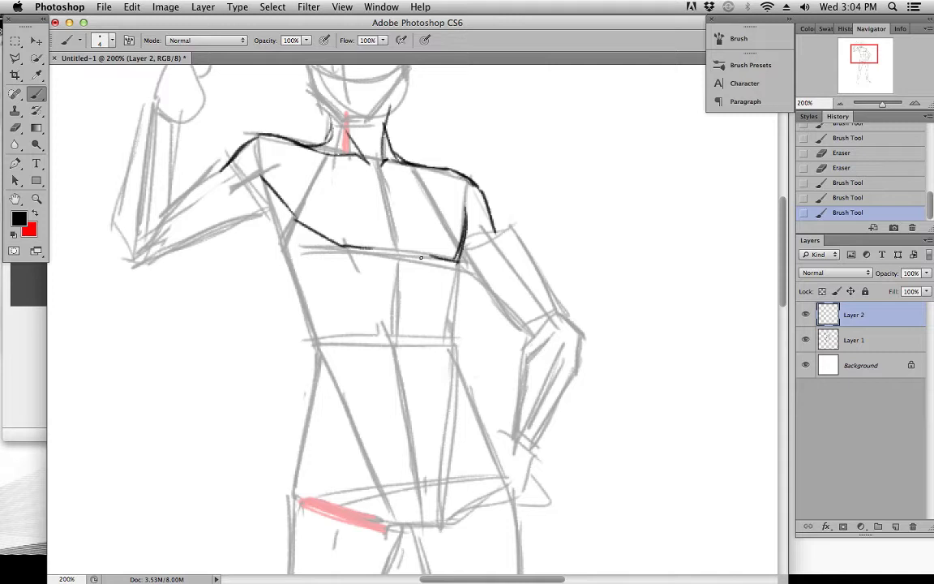
mouse_move(484, 287)
mouse_down()
mouse_move(480, 254)
mouse_move(490, 251)
mouse_move(501, 275)
mouse_up()
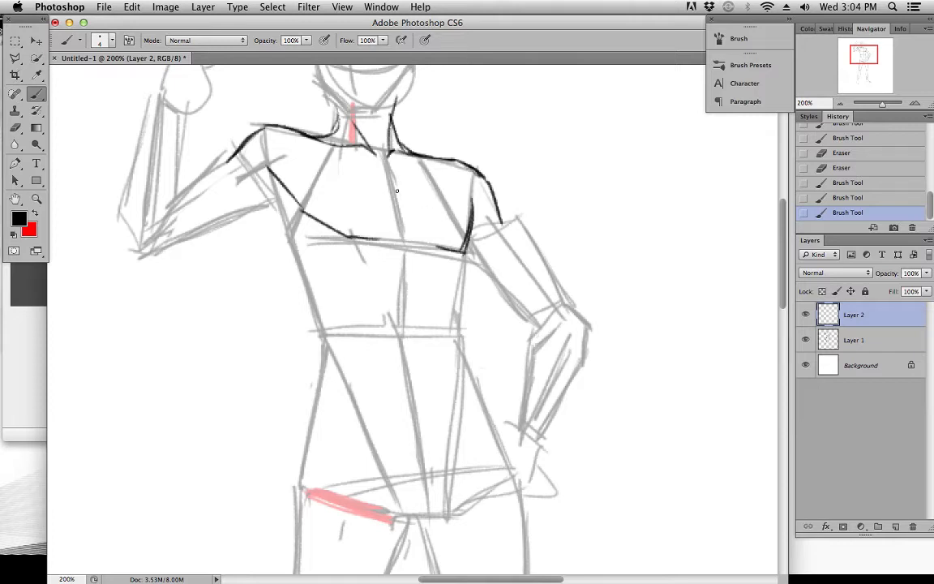
scroll(324, 219, down, 3)
drag(290, 174, 324, 251)
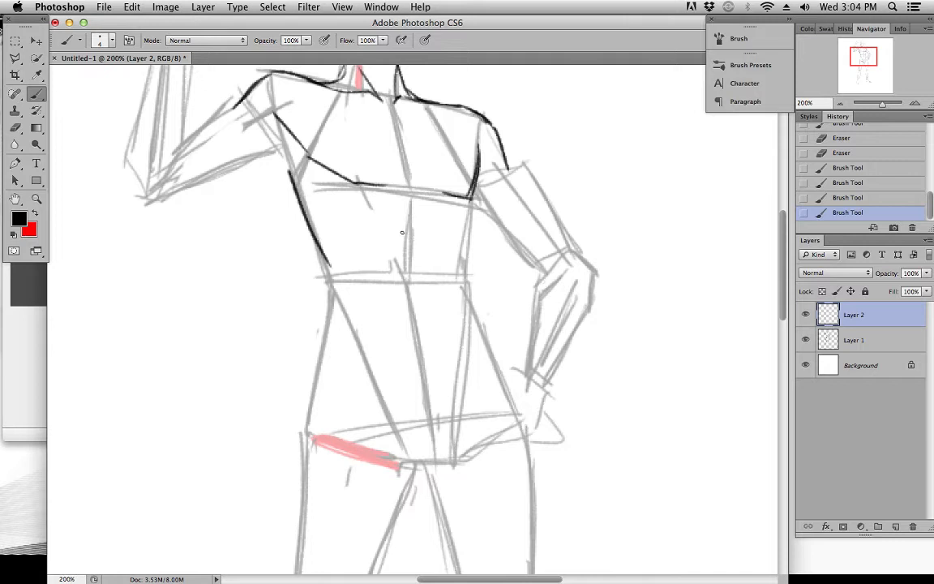
Draw a short curved stroke down the middle of the rib cage below the chest and trim its upper end
drag(408, 207, 405, 250)
key(super+z)
drag(408, 205, 396, 251)
scroll(406, 244, up, 3)
key(super+z)
drag(412, 262, 403, 303)
key(e)
drag(402, 262, 404, 253)
key(b)
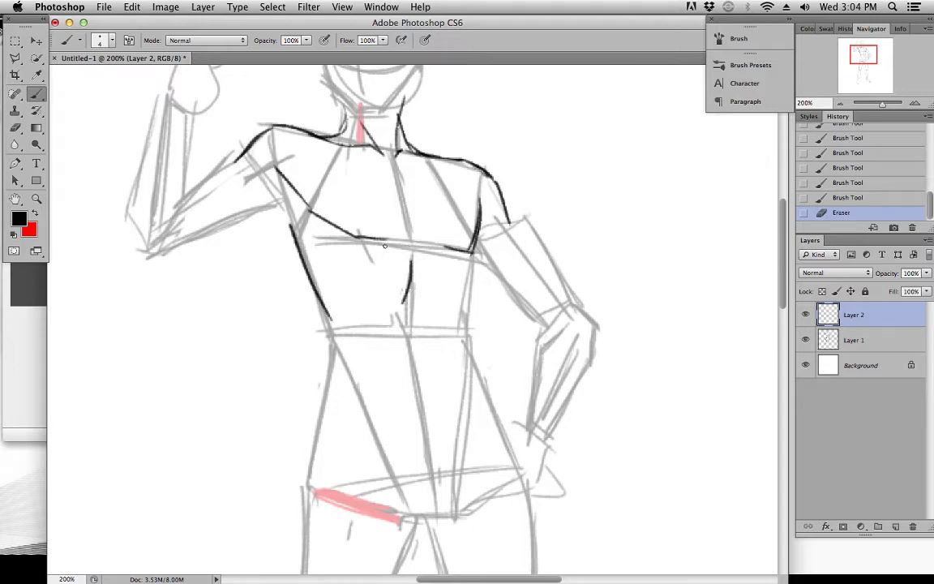
Curve the lower end of the rib cage line inward above the waist on the raised-arm side
scroll(385, 183, down, 5)
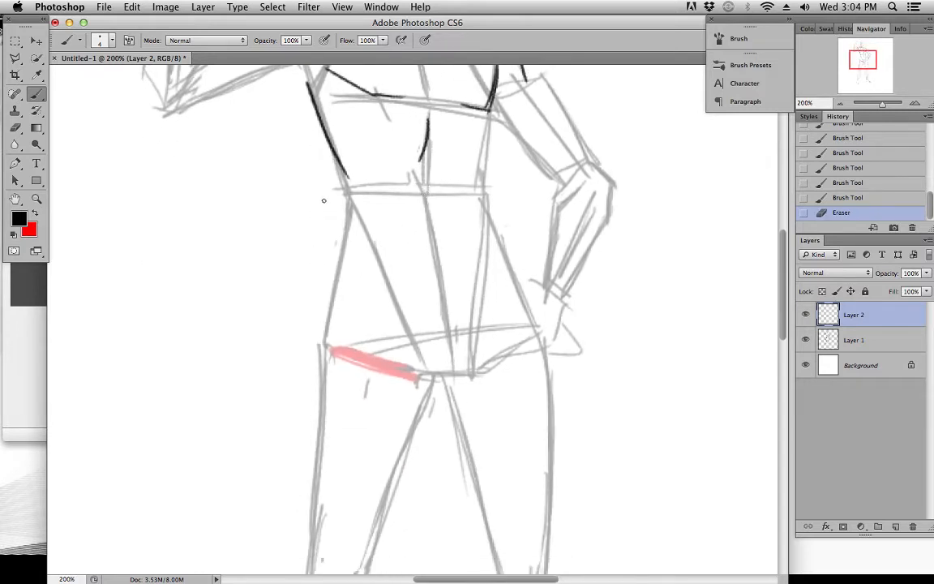
drag(343, 172, 349, 215)
key(super+z)
mouse_move(341, 175)
mouse_down()
mouse_move(349, 215)
mouse_move(346, 180)
mouse_move(356, 196)
mouse_move(357, 180)
mouse_up()
key(e)
key(b)
key(e)
key(b)
scroll(351, 169, up, 5)
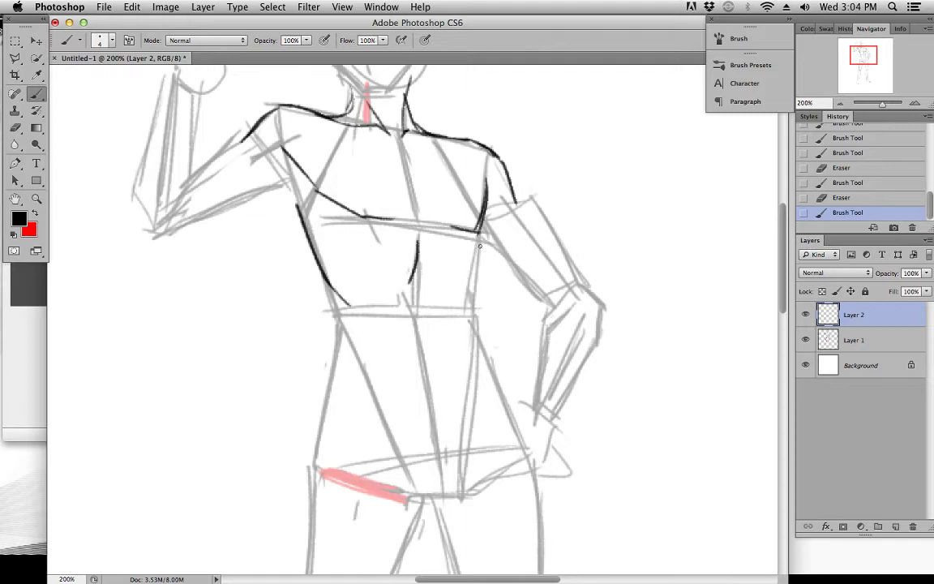
drag(417, 244, 407, 285)
key(super+z)
drag(325, 275, 350, 306)
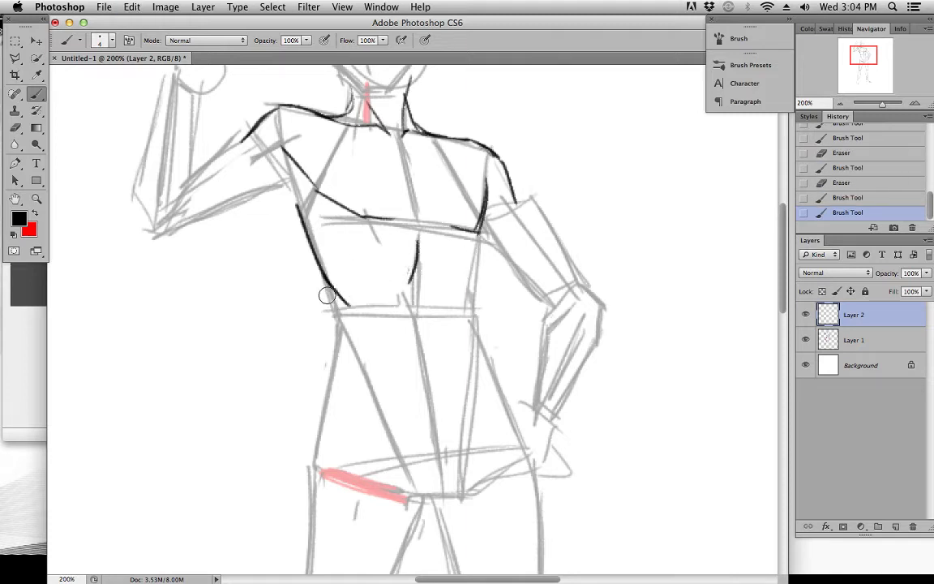
Draw the opposite side of the torso from the chest's lower corner down to the waist
scroll(453, 280, down, 1)
drag(487, 220, 476, 312)
key(super+z)
drag(483, 266, 476, 310)
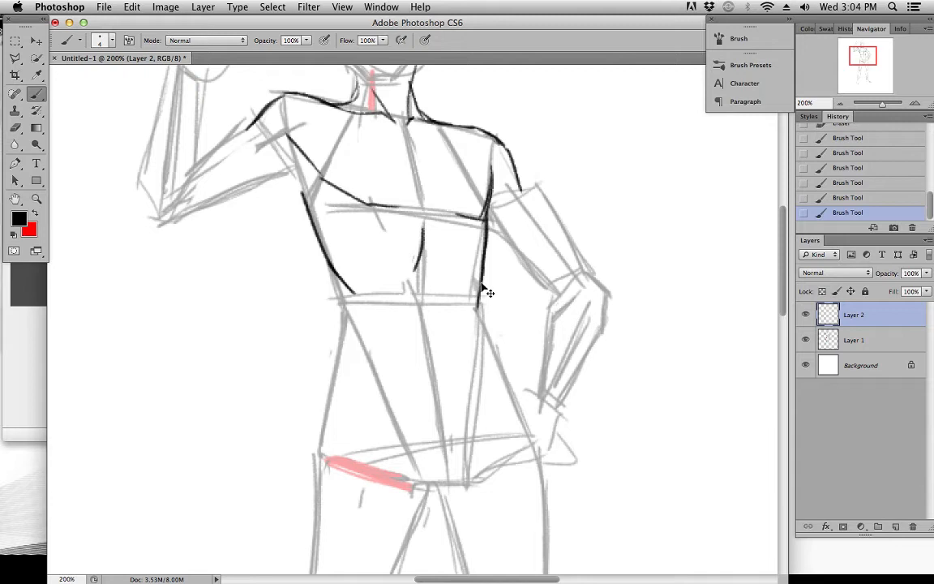
Refine the hip-side torso line at the waist, trimming excess and turning its end outward toward the hip
key(super+z)
mouse_move(482, 275)
mouse_down()
mouse_move(475, 295)
mouse_move(486, 339)
mouse_up()
key(e)
key(b)
key(super+z)
key(e)
drag(477, 301, 485, 341)
drag(484, 298, 481, 312)
drag(478, 293, 484, 328)
scroll(485, 331, down, 3)
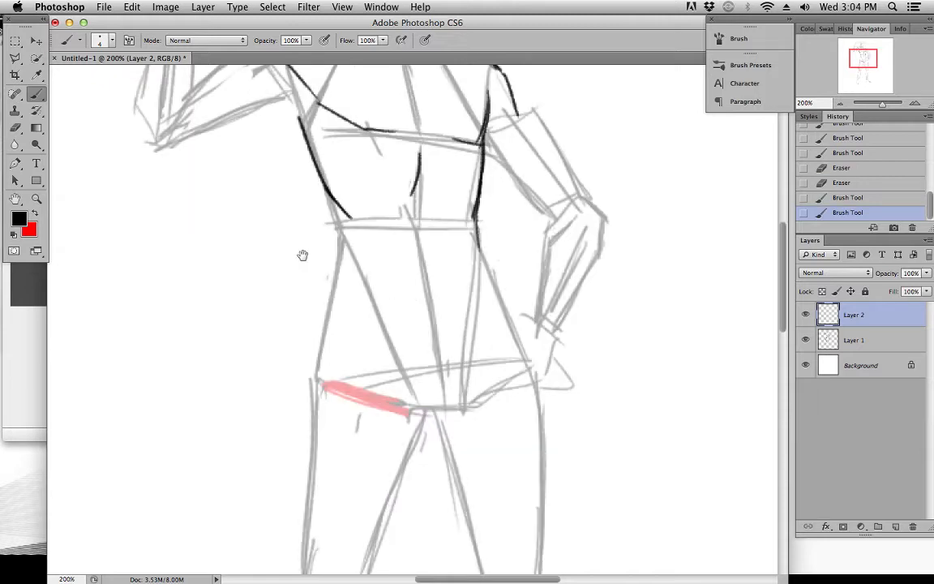
Draw both outer contours of the abdomen from the waist out to the hips
mouse_move(310, 161)
mouse_down()
mouse_move(334, 222)
mouse_move(310, 351)
mouse_up()
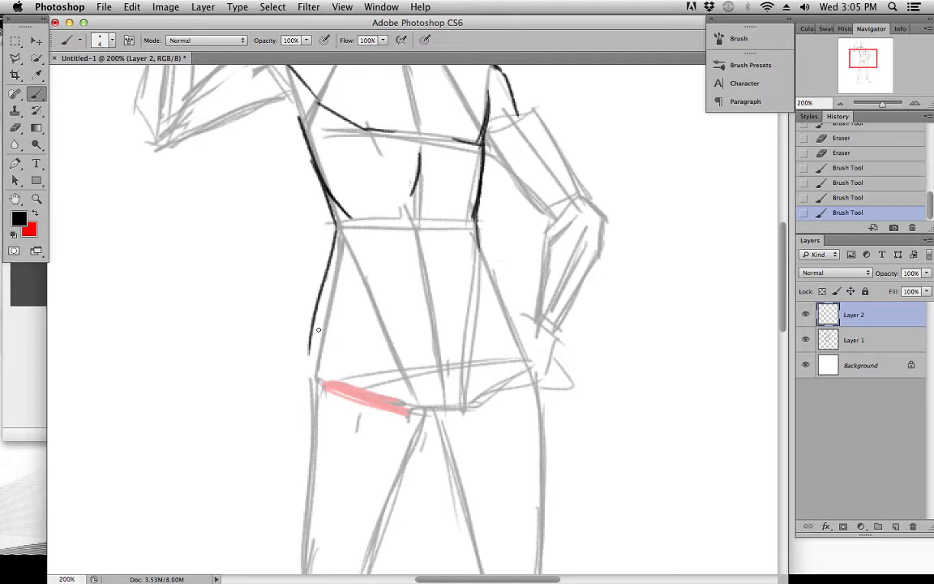
key(super+z)
drag(336, 228, 317, 316)
drag(332, 258, 315, 339)
drag(326, 289, 310, 367)
mouse_move(476, 224)
mouse_down()
mouse_move(506, 303)
mouse_move(504, 292)
mouse_move(506, 357)
mouse_up()
Draw the curved crotch line at the base of the pelvis
scroll(507, 357, down, 5)
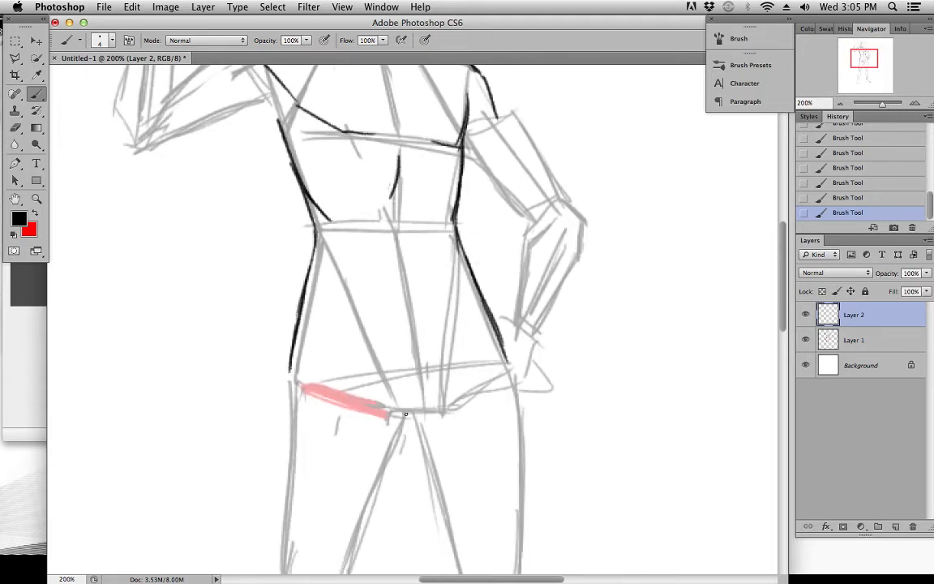
mouse_move(402, 419)
mouse_down()
mouse_move(434, 413)
mouse_move(444, 393)
mouse_up()
scroll(400, 255, down, 1)
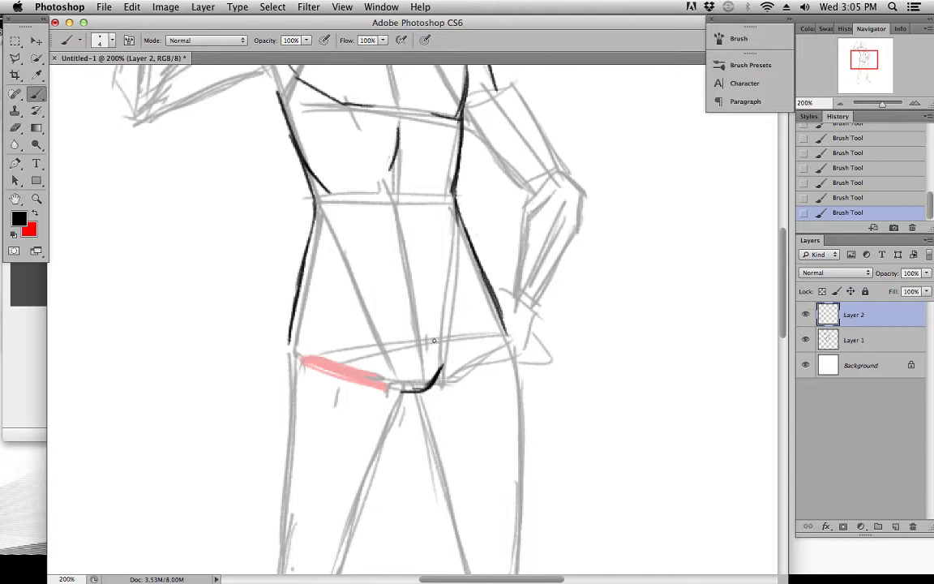
Add a short centre stroke on the abdomen and a small angled stroke near the hip below the raised arm
scroll(434, 349, up, 3)
scroll(384, 319, down, 3)
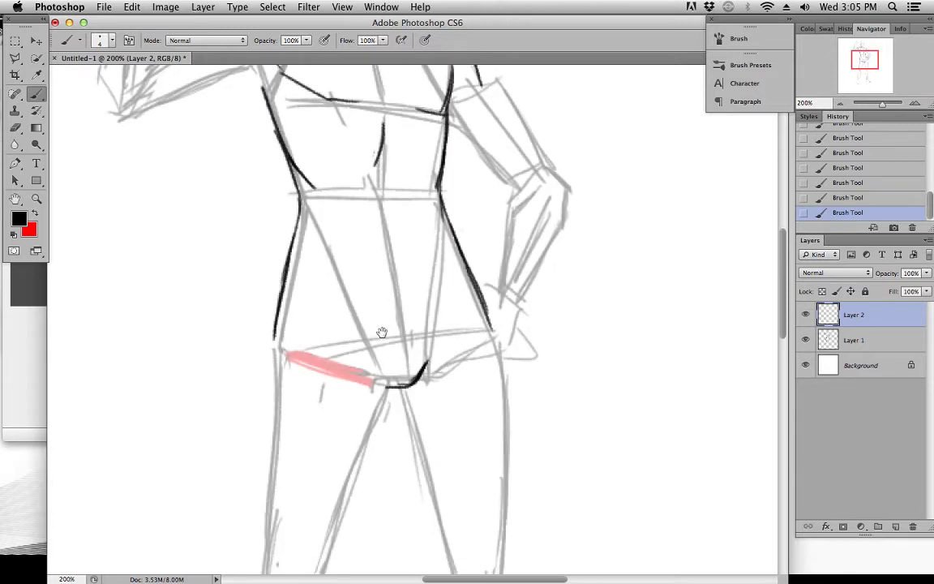
drag(408, 297, 406, 277)
drag(379, 205, 390, 244)
drag(314, 260, 334, 305)
Draw the abdominal muscle edge just inside the hip-side waist contour and erase its excess
drag(437, 166, 436, 218)
key(super+z)
drag(436, 164, 435, 220)
key(super+z)
mouse_move(436, 179)
mouse_down()
mouse_move(426, 304)
mouse_move(429, 288)
mouse_up()
drag(434, 179, 435, 245)
drag(416, 200, 421, 217)
mouse_move(425, 165)
mouse_down()
mouse_move(415, 217)
mouse_move(419, 201)
mouse_up()
drag(427, 156, 419, 220)
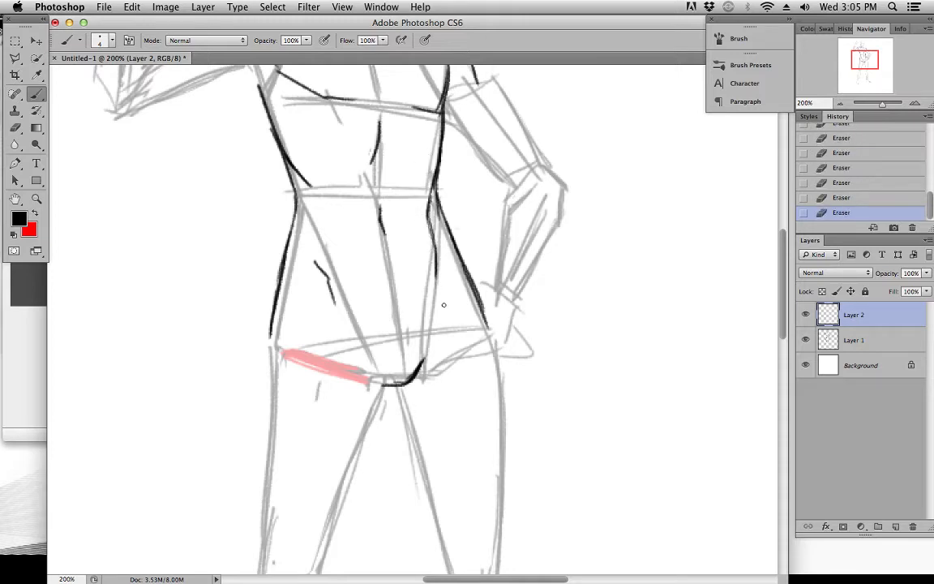
Extend the hip-side abdominal muscle edge down toward the pelvis and strengthen it
drag(437, 278, 434, 321)
key(super+z)
drag(436, 255, 436, 300)
drag(438, 174, 436, 276)
Erase the abdomen's centre stroke and redraw it as a short line around the navel
key(e)
drag(376, 195, 388, 239)
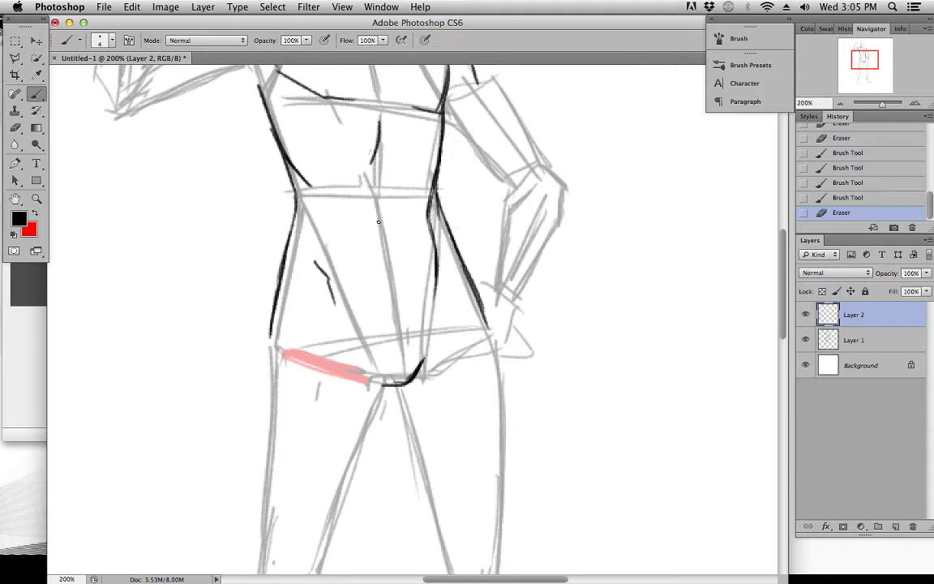
mouse_move(382, 217)
mouse_down()
mouse_move(388, 244)
mouse_move(385, 233)
mouse_up()
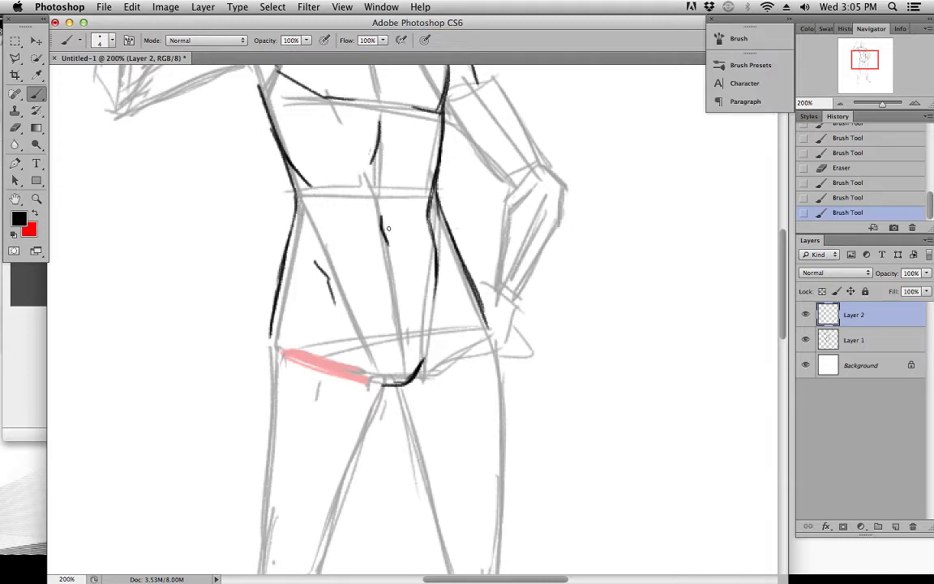
drag(380, 217, 395, 286)
key(super+z)
drag(387, 234, 390, 270)
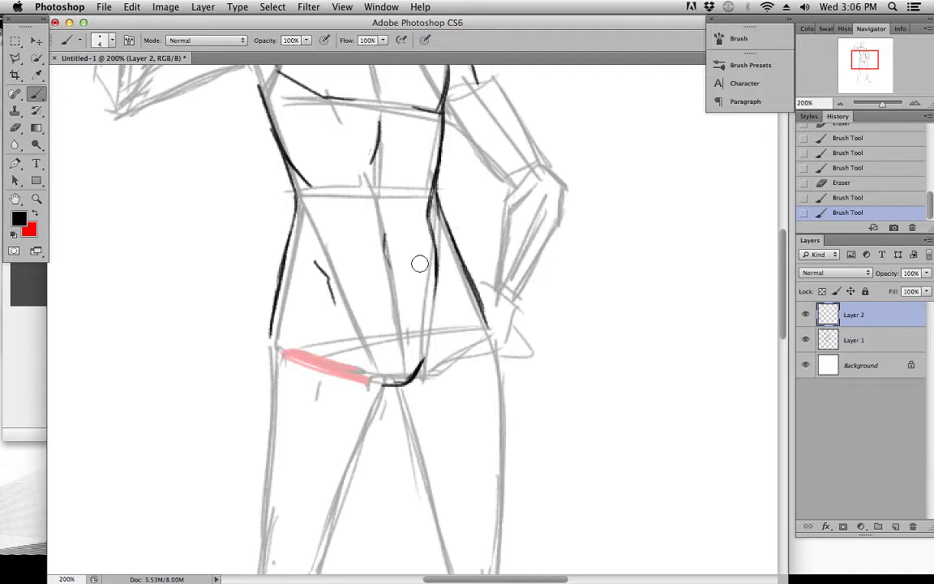
Thin and shorten the hip-side abdominal muscle edge with the Eraser
drag(423, 180, 419, 213)
mouse_move(424, 172)
mouse_down()
mouse_move(420, 238)
mouse_move(417, 223)
mouse_up()
mouse_move(425, 259)
mouse_down()
mouse_move(424, 244)
mouse_move(433, 306)
mouse_up()
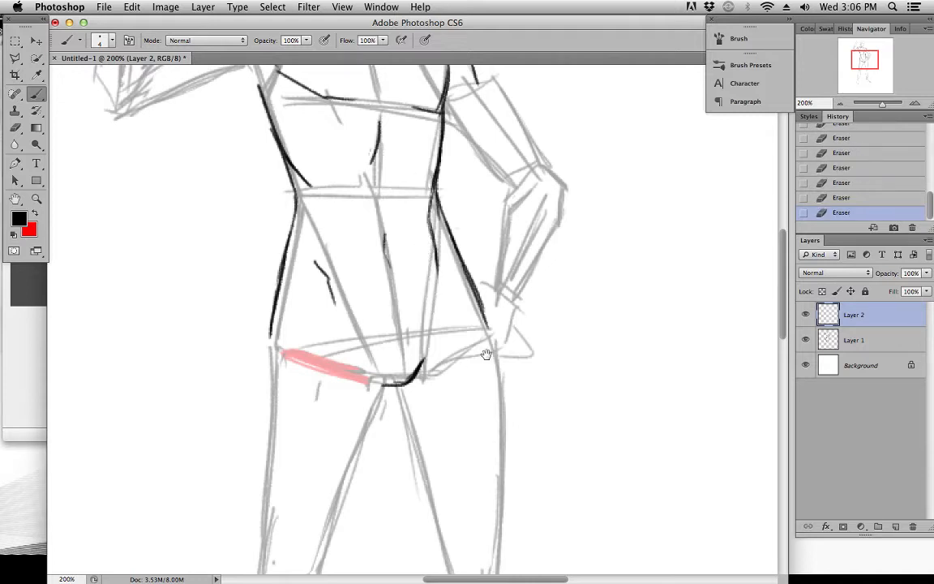
Hide Layer 1 to examine the torso linework on its own, and show the layer again
scroll(433, 305, up, 3)
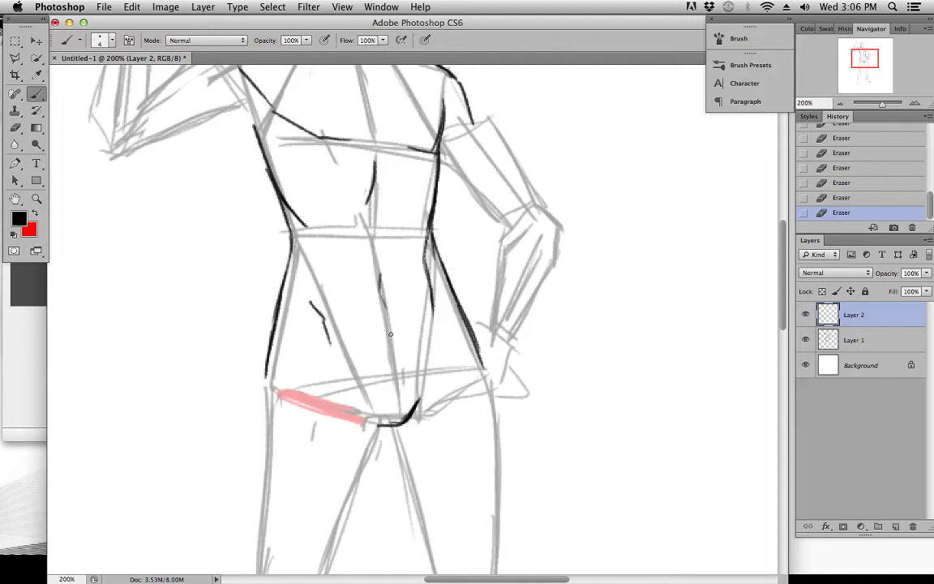
scroll(386, 357, down, 3)
scroll(392, 283, up, 3)
click(805, 340)
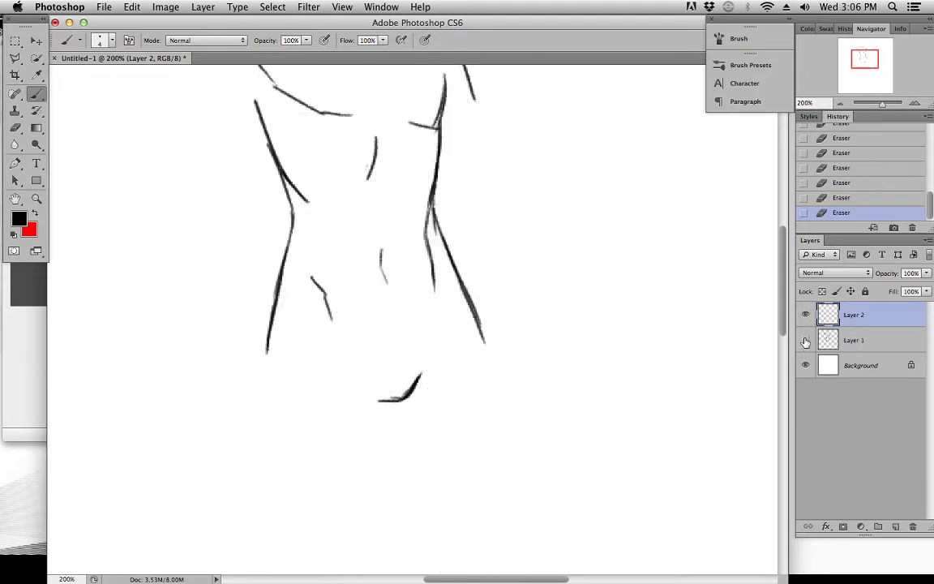
mouse_move(526, 342)
mouse_down()
mouse_move(533, 390)
mouse_move(570, 344)
mouse_up()
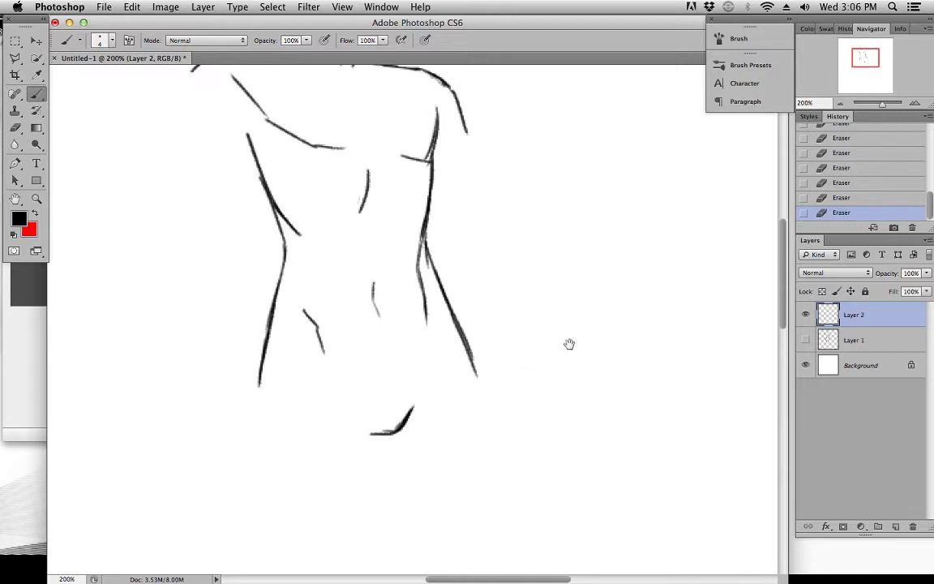
click(806, 339)
Erase the inner strokes from the abdomen and rib cage, leaving only the torso's outer contours
drag(304, 307, 324, 355)
drag(373, 281, 377, 322)
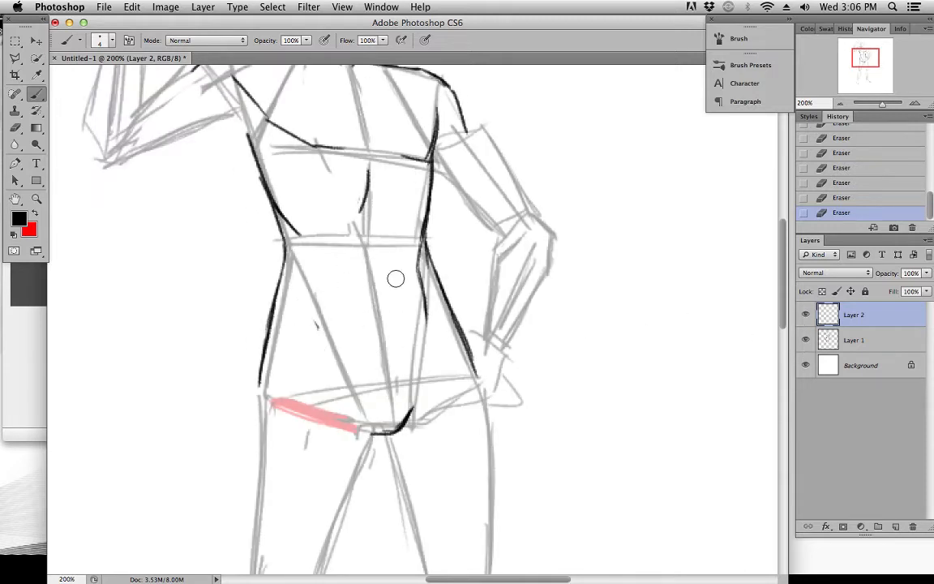
drag(425, 237, 438, 316)
drag(427, 356, 447, 308)
drag(337, 255, 349, 289)
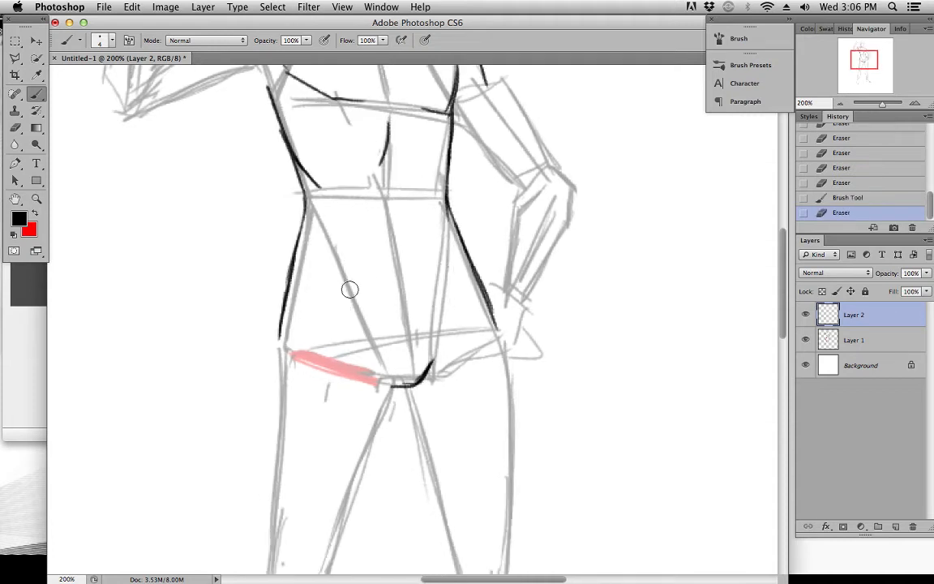
mouse_move(390, 124)
mouse_down()
mouse_move(380, 169)
mouse_move(387, 248)
mouse_up()
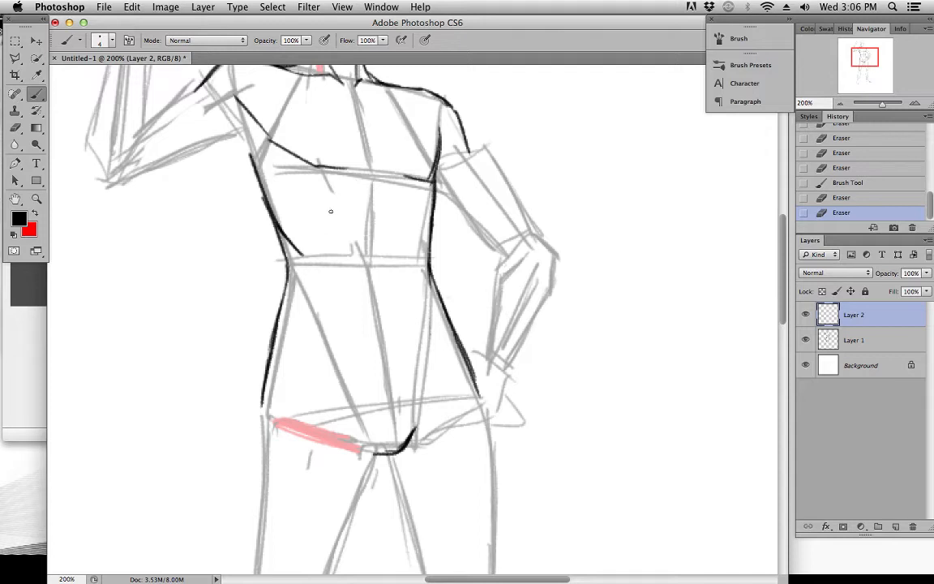
Make Layer 1 active and strengthen the block-in's two converging guide lines from the waist toward the crotch
click(865, 347)
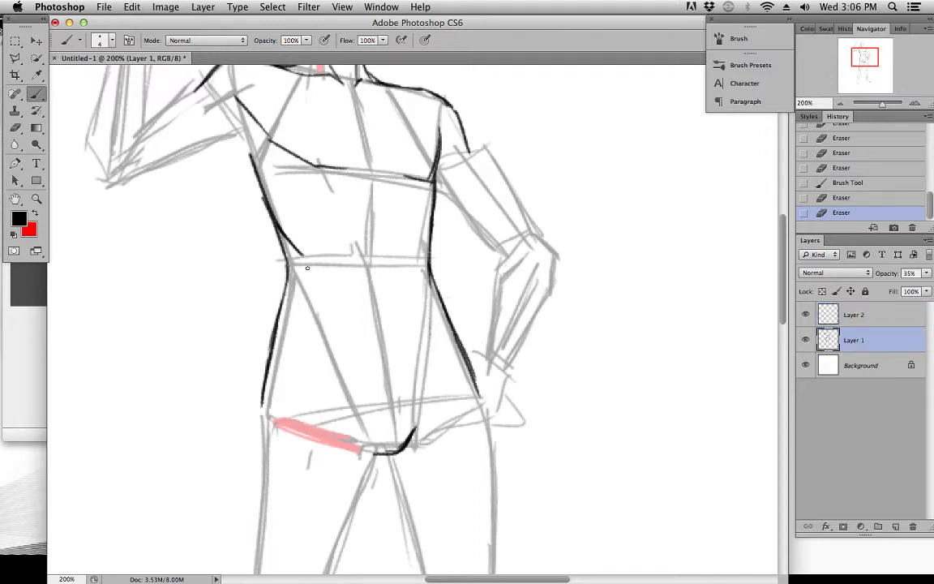
drag(321, 325, 334, 357)
drag(308, 286, 329, 357)
drag(430, 281, 417, 439)
drag(428, 294, 410, 416)
drag(296, 272, 332, 346)
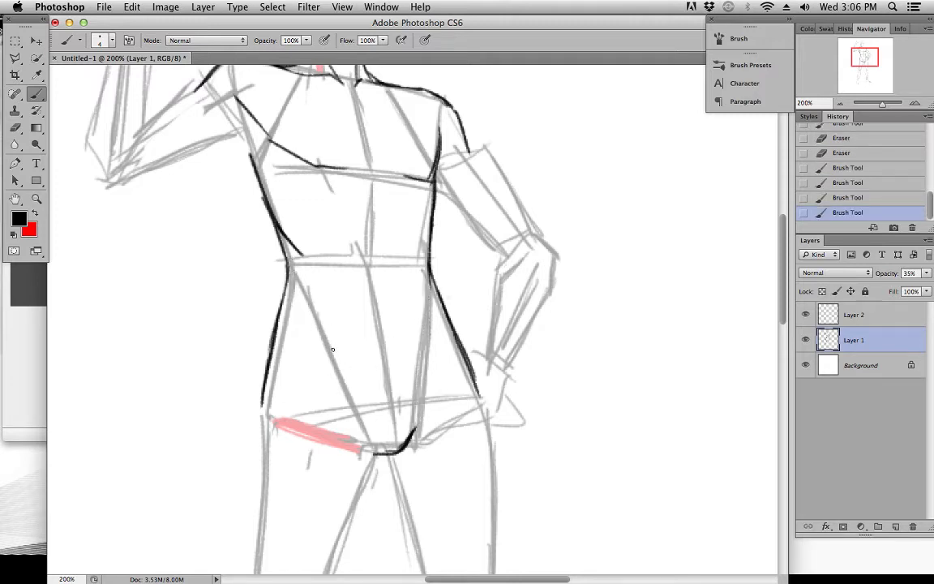
Draw the abdomen's two tapering side lines from the waist to the crotch on Layer 2, and hide Layer 1 to examine them
key(alt+bracketright)
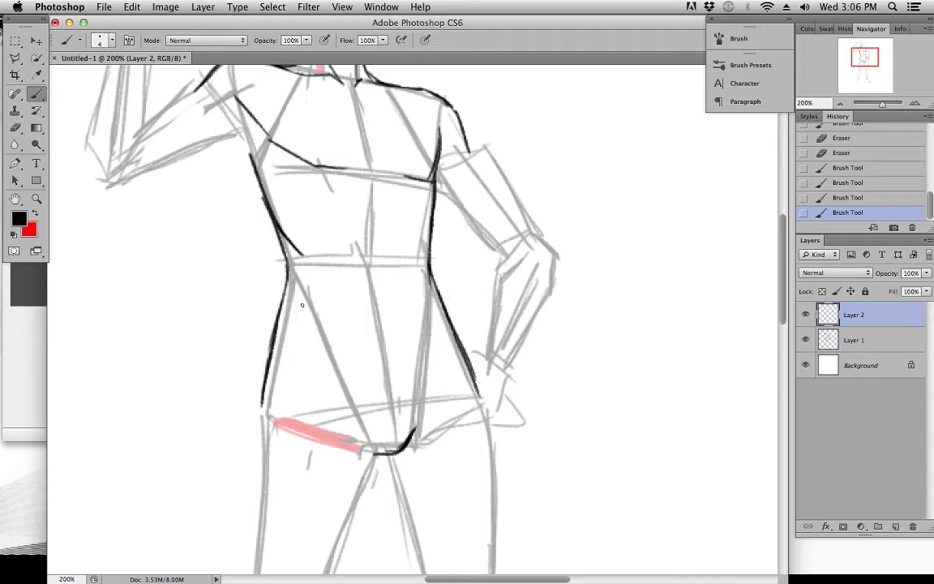
drag(292, 264, 357, 421)
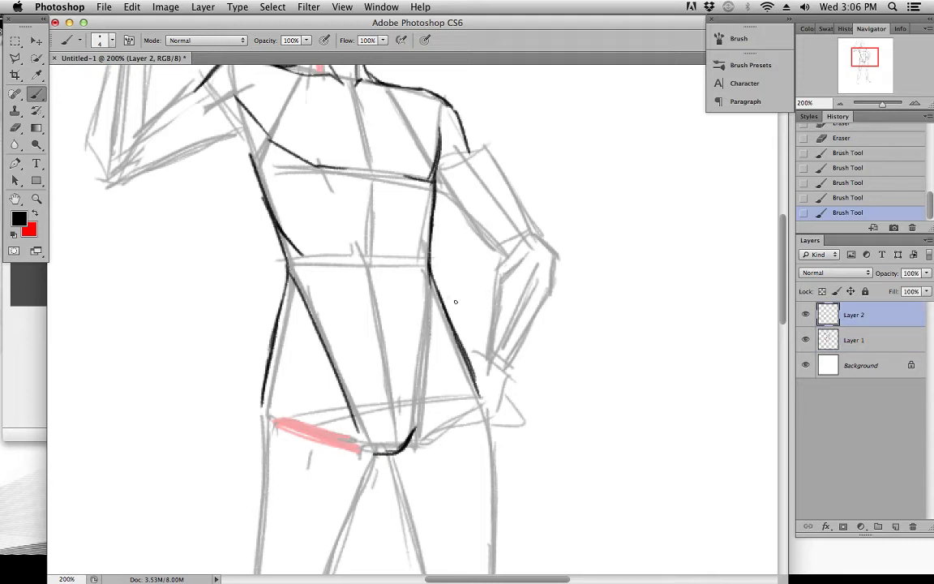
click(805, 340)
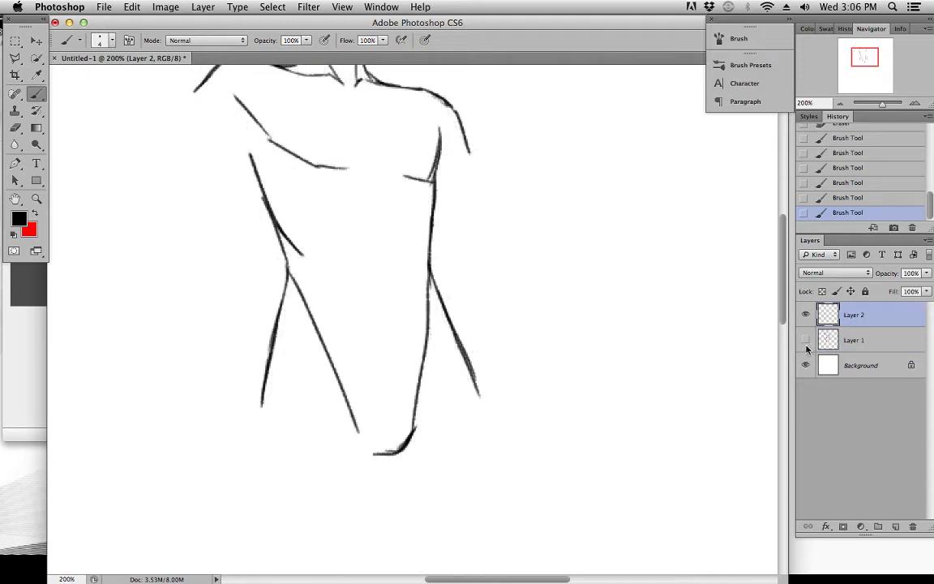
drag(522, 259, 556, 384)
scroll(322, 225, down, 3)
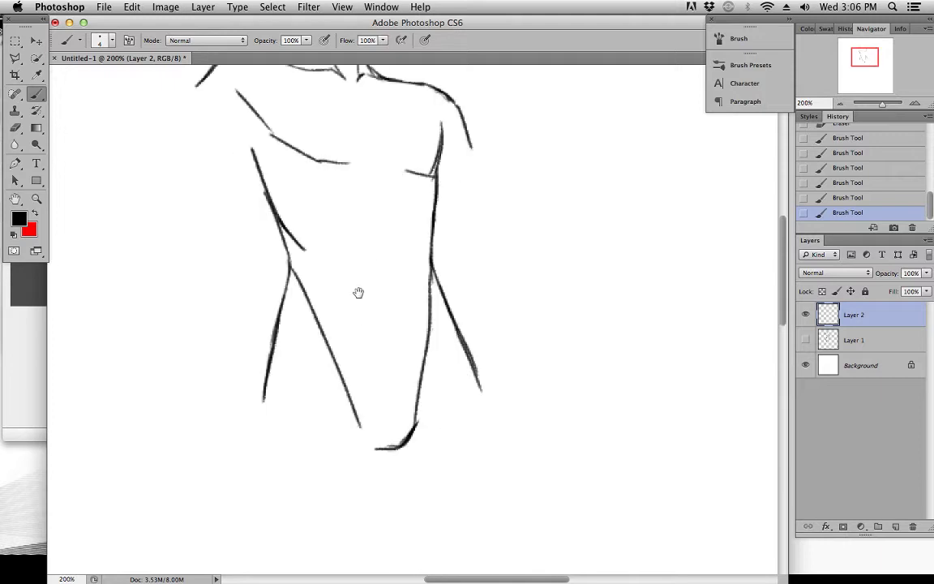
scroll(323, 250, up, 5)
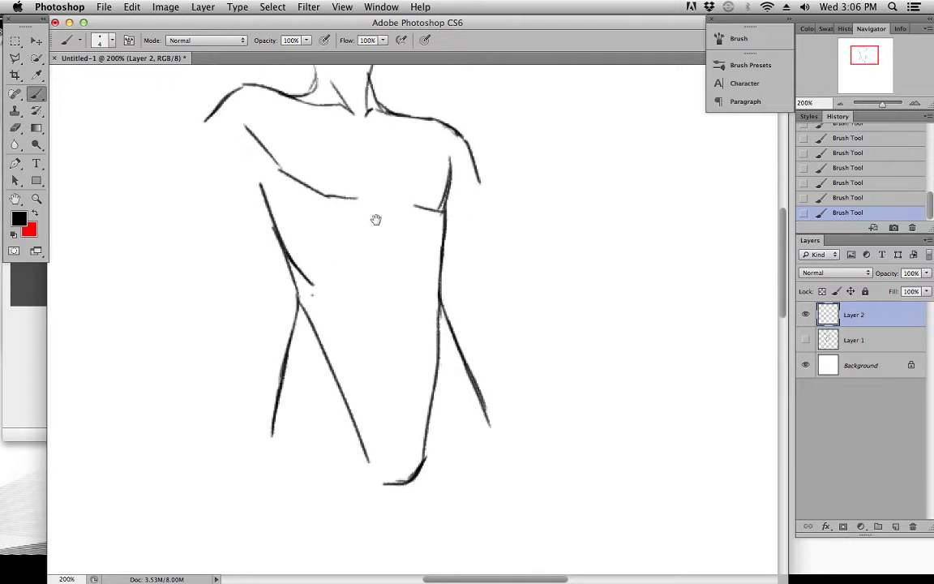
Try diagonal lines from the base of the neck down to both sides of the chest
mouse_move(328, 123)
mouse_down()
mouse_move(382, 126)
mouse_move(284, 231)
mouse_up()
drag(381, 133, 454, 243)
scroll(547, 275, down, 3)
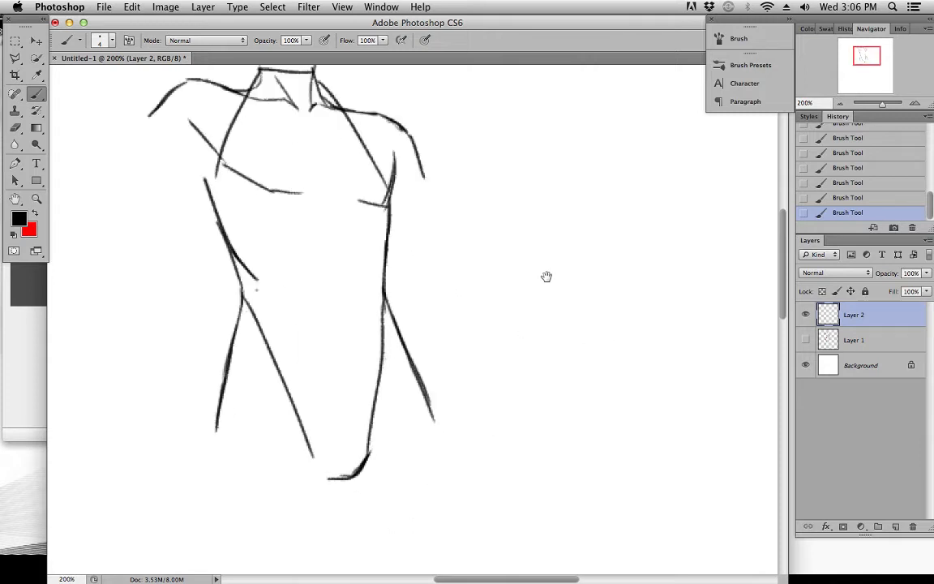
Revert the neck-to-chest strokes and erase the abdomen's side lines from Layer 2, with Layer 1 shown again
click(849, 139)
drag(476, 315, 504, 266)
drag(281, 258, 333, 389)
drag(297, 287, 341, 416)
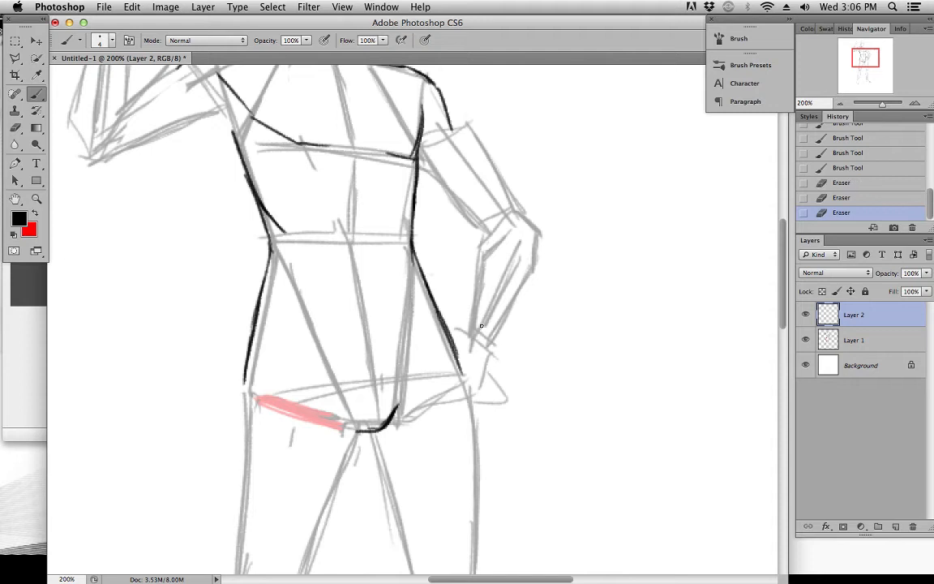
Make Layer 1 active and sketch a shallow arch below the sternum with a slanting lower rib line beside it
click(847, 340)
mouse_move(329, 186)
mouse_down()
mouse_move(379, 190)
mouse_move(320, 186)
mouse_move(385, 189)
mouse_up()
drag(327, 187, 378, 191)
mouse_move(307, 156)
mouse_down()
mouse_move(361, 192)
mouse_move(283, 249)
mouse_move(288, 266)
mouse_up()
key(super+z)
drag(319, 181, 309, 214)
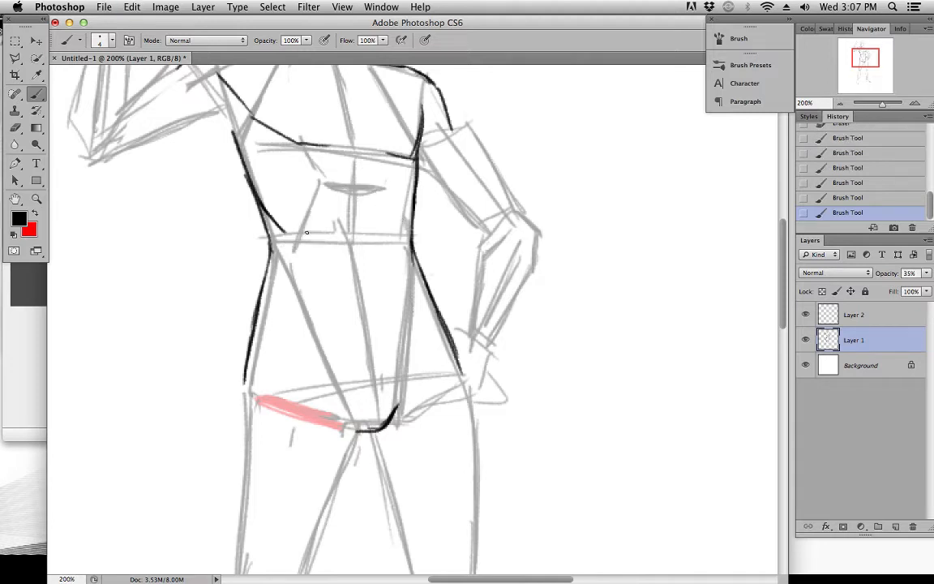
Redraw the block-in's tapering abdominal side lines closer together from waist to crotch, and erase the old raised-arm-side line
drag(404, 247, 385, 381)
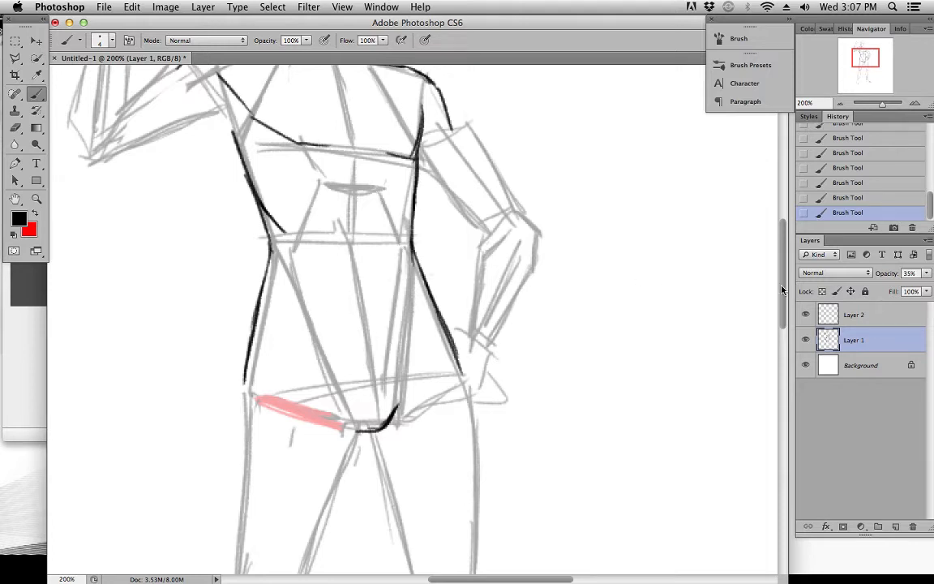
drag(296, 245, 364, 443)
drag(284, 264, 343, 416)
Toggle Layer 1's visibility to compare the linework, and lower its opacity to 26%
click(808, 341)
click(808, 341)
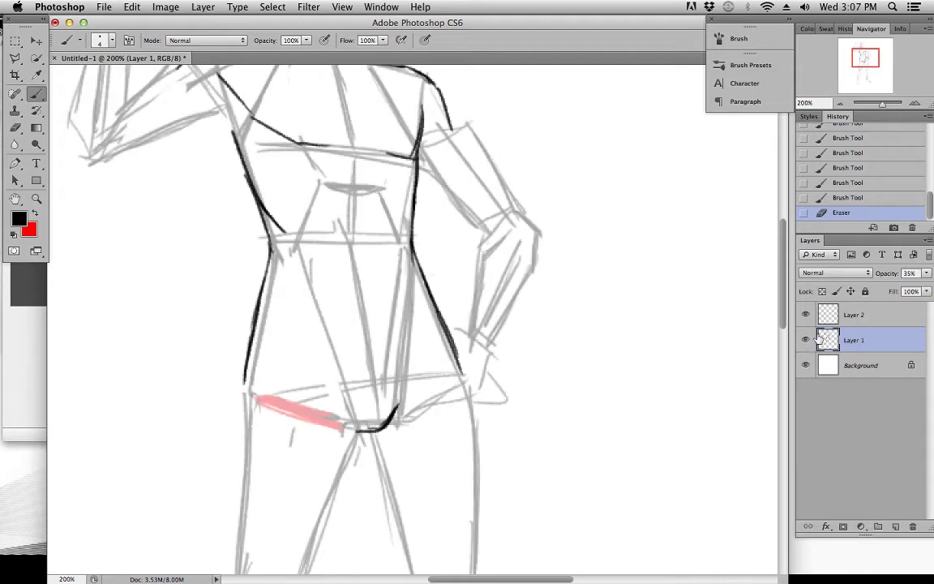
click(925, 275)
drag(887, 289, 881, 289)
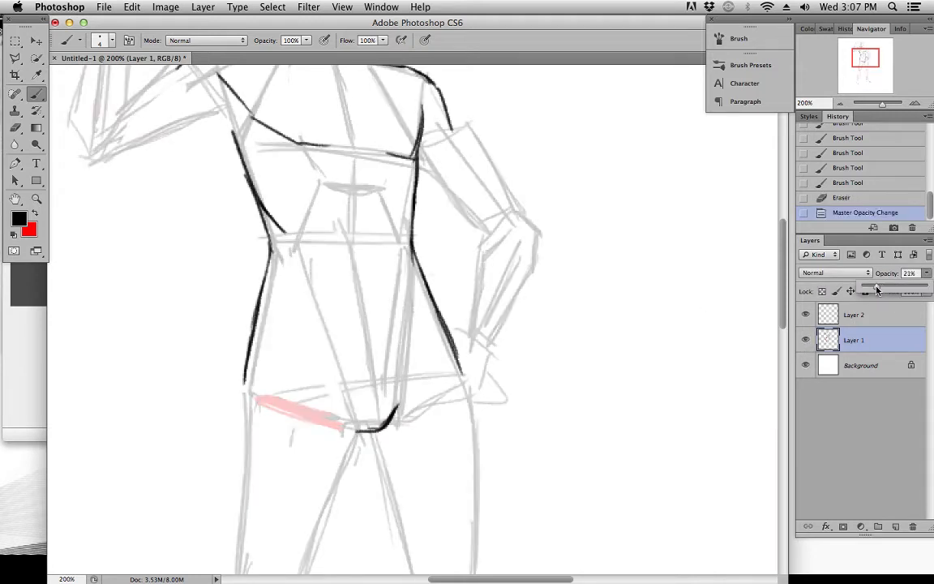
Make Layer 2 active and try black strokes along the arch at the base of the ribs
click(868, 317)
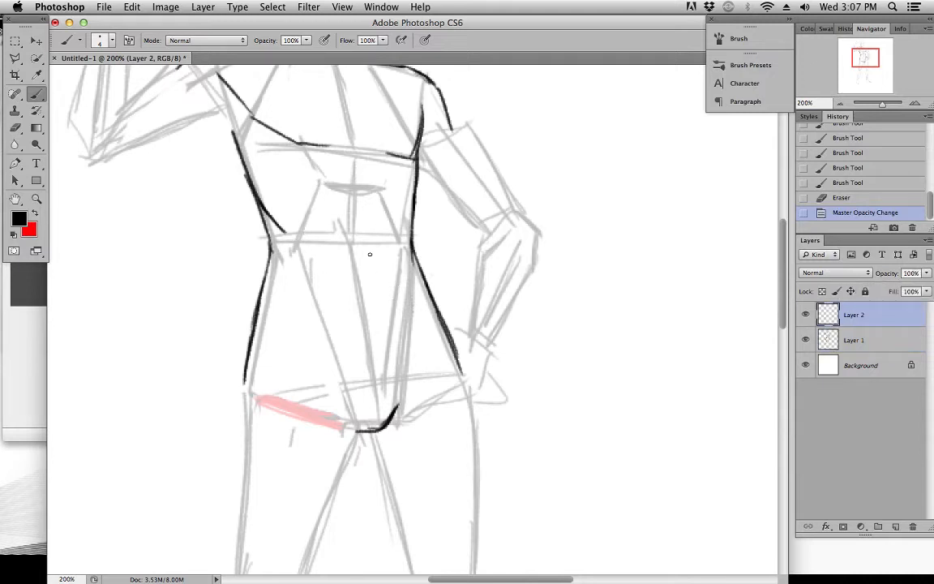
mouse_move(304, 226)
mouse_down()
mouse_move(328, 191)
mouse_move(343, 180)
mouse_move(308, 219)
mouse_move(355, 186)
mouse_up()
key(super+z)
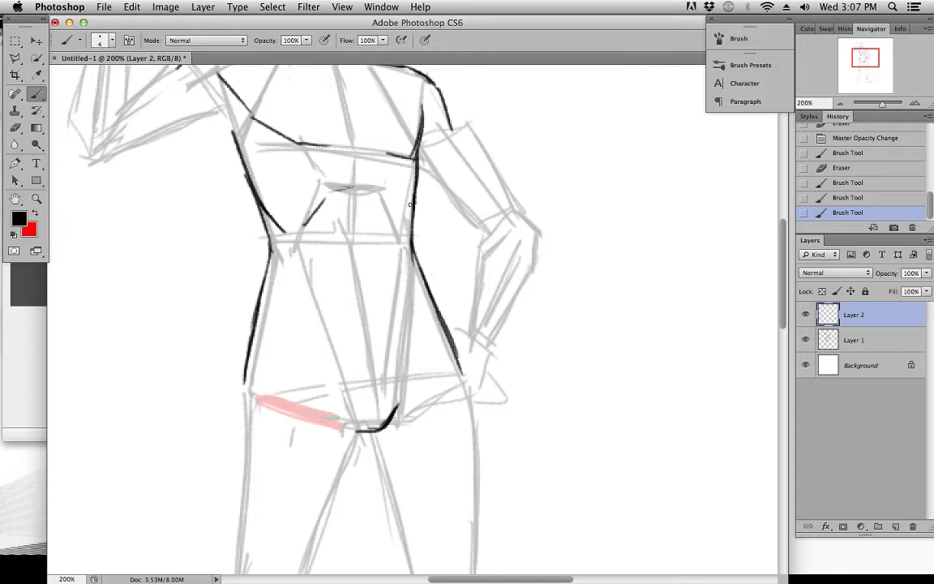
Thicken the hand-on-hip side's waist contour, add a short abdominal edge below it, and erase the rib-arch strokes
drag(404, 221, 405, 263)
mouse_move(418, 186)
mouse_down()
mouse_move(407, 266)
mouse_move(411, 234)
mouse_move(419, 308)
mouse_move(416, 290)
mouse_move(407, 376)
mouse_up()
key(super+z)
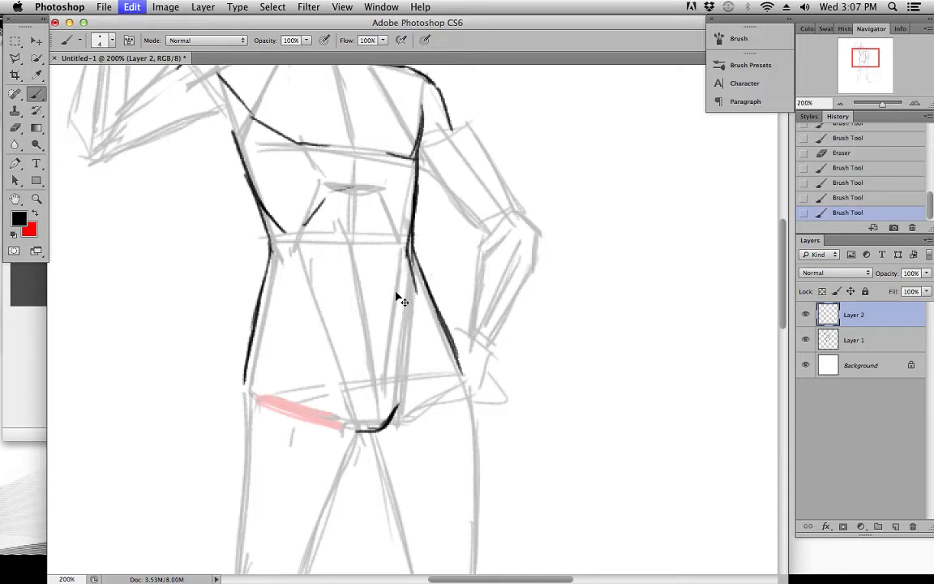
drag(416, 286, 408, 376)
key(super+z)
drag(418, 287, 412, 296)
drag(401, 253, 409, 294)
drag(353, 191, 370, 361)
mouse_move(356, 191)
mouse_down()
mouse_move(364, 293)
mouse_move(328, 201)
mouse_up()
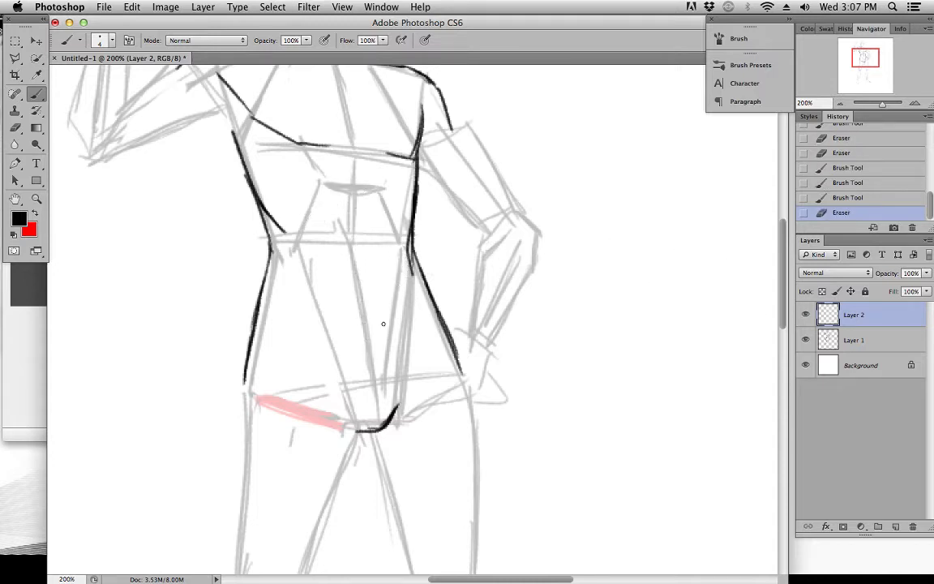
Make Layer 1 active and draw horizontal divisions across the abdomen at the rib base, mid-abdomen and lower abdomen
click(849, 344)
drag(315, 297, 404, 299)
drag(286, 243, 402, 241)
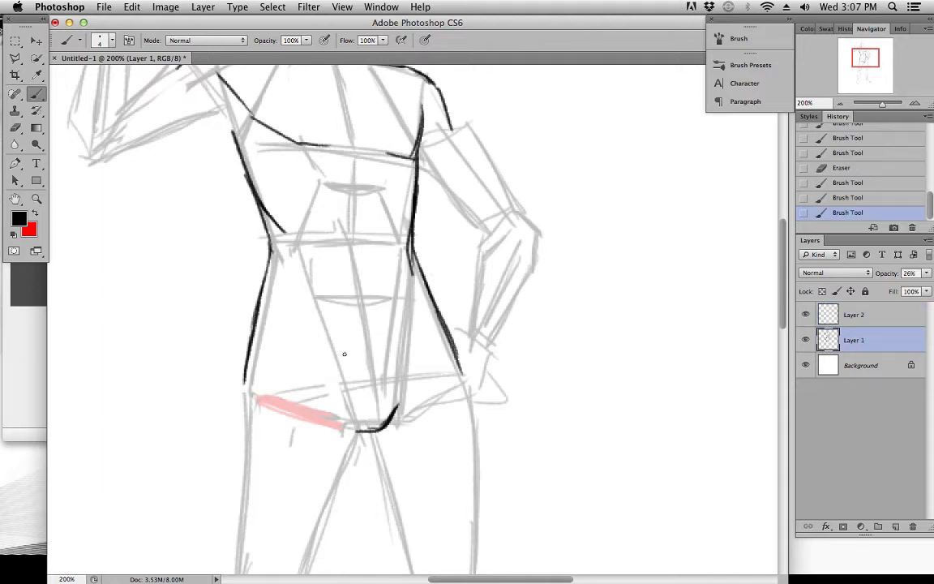
drag(336, 351, 400, 349)
drag(357, 217, 347, 312)
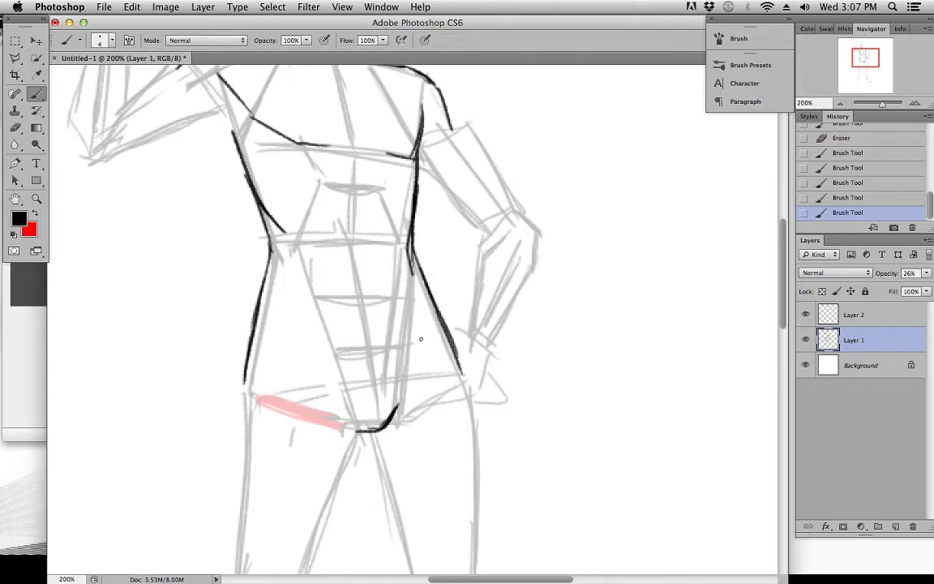
Add a new layer above Layer 2 and sketch the lower chest contours and rib arch on it
key(alt+bracketright)
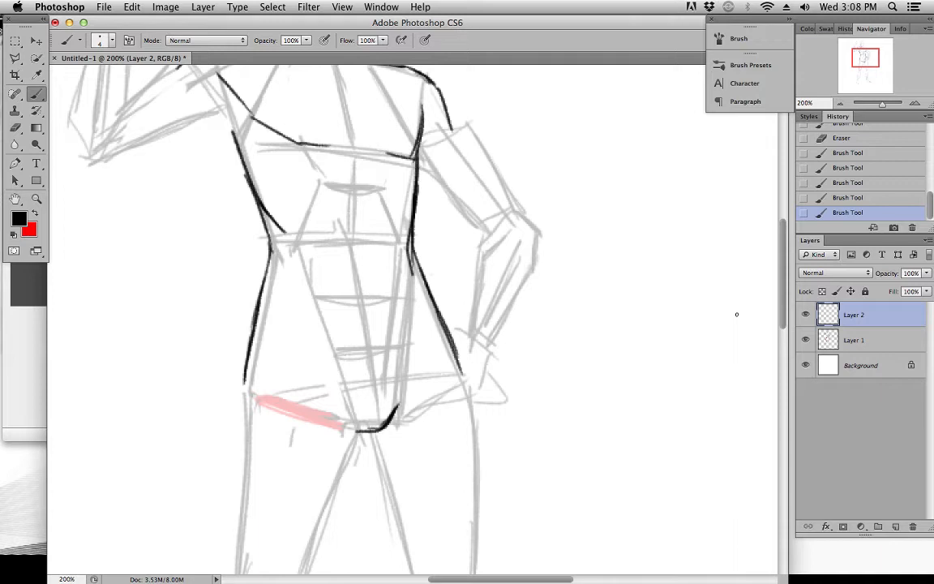
drag(479, 308, 494, 293)
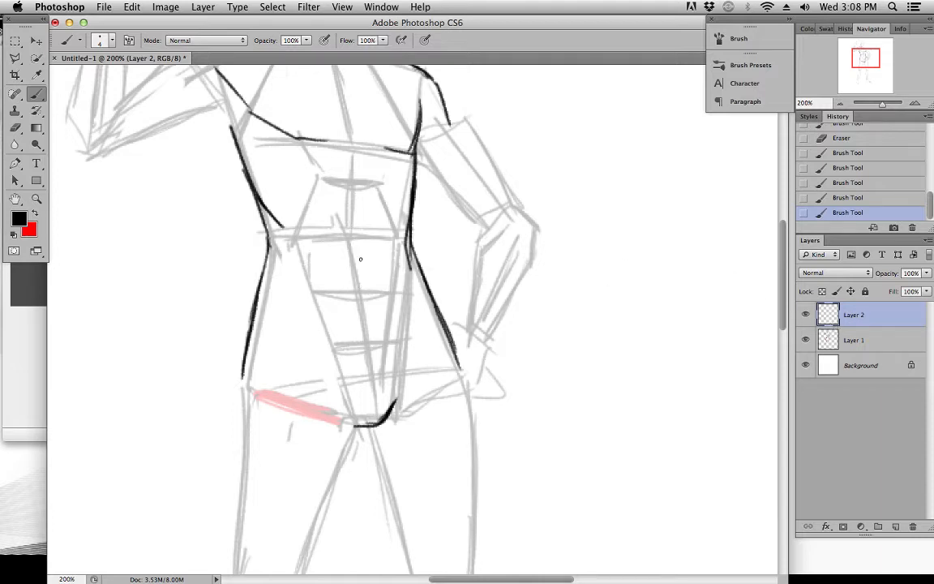
click(896, 527)
click(350, 225)
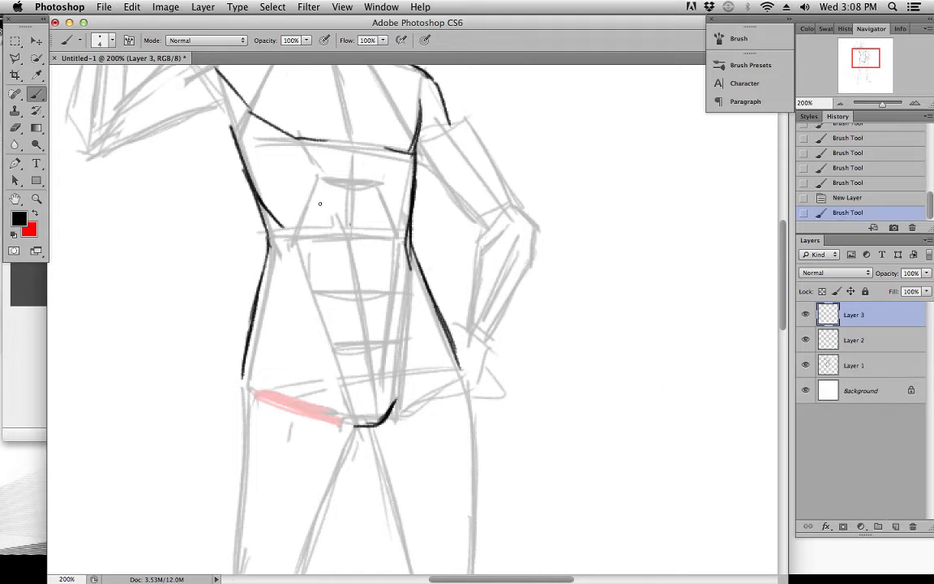
mouse_move(271, 221)
mouse_down()
mouse_move(296, 220)
mouse_move(315, 180)
mouse_up()
mouse_move(248, 127)
mouse_down()
mouse_move(278, 165)
mouse_move(372, 174)
mouse_move(399, 191)
mouse_move(383, 181)
mouse_move(386, 194)
mouse_move(402, 174)
mouse_up()
mouse_move(310, 199)
mouse_down()
mouse_move(302, 194)
mouse_move(298, 219)
mouse_up()
mouse_move(268, 166)
mouse_down()
mouse_move(259, 149)
mouse_move(281, 167)
mouse_up()
drag(271, 156, 298, 172)
drag(280, 168, 310, 187)
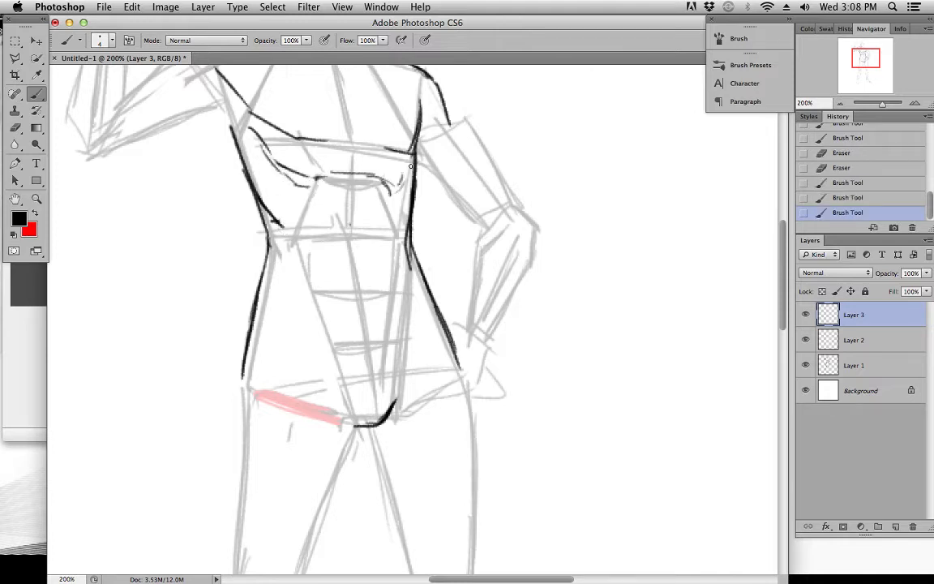
drag(391, 191, 403, 184)
drag(395, 189, 413, 154)
Sketch the abdominal muscle segments along the centre line below the rib arch on Layer 3
drag(350, 180, 358, 234)
mouse_move(311, 184)
mouse_down()
mouse_move(302, 199)
mouse_move(350, 240)
mouse_up()
drag(381, 188, 388, 239)
mouse_move(352, 180)
mouse_down()
mouse_move(349, 218)
mouse_move(302, 246)
mouse_move(325, 282)
mouse_up()
drag(351, 246, 323, 284)
drag(393, 248, 380, 293)
drag(343, 241, 323, 266)
Delete Layer 3 with its chest and abdominal anatomy sketch
click(36, 42)
key(Delete)
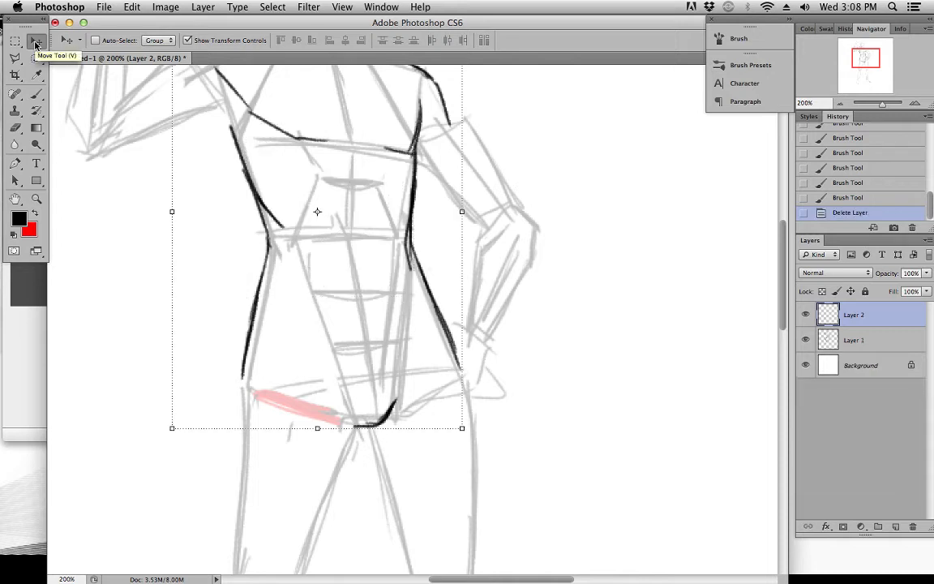
Brush the hand-on-hip side's abdominal edge, a diagonal stroke inside the opposite hip, and a short centre line on Layer 2
click(36, 94)
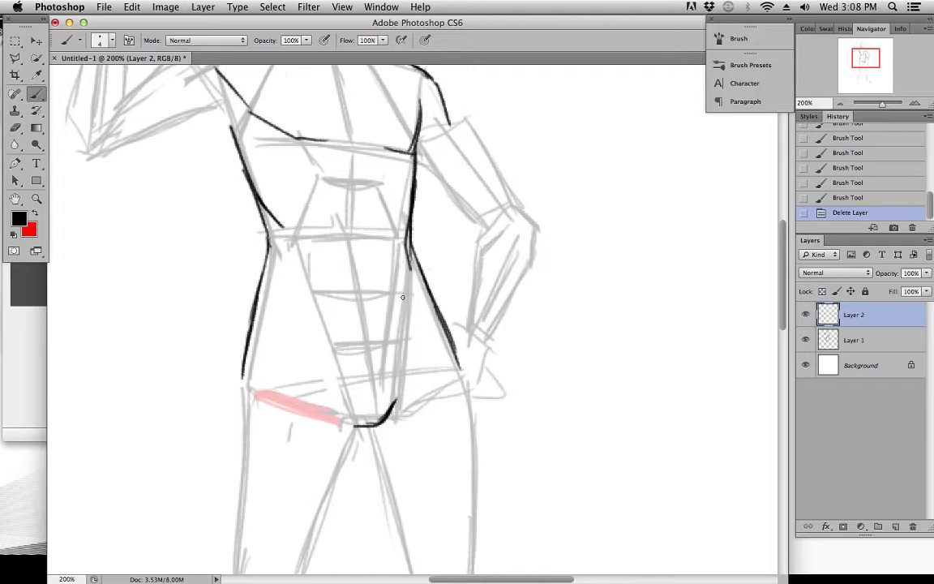
mouse_move(399, 241)
mouse_down()
mouse_move(406, 286)
mouse_move(404, 229)
mouse_move(410, 330)
mouse_up()
key(super+z)
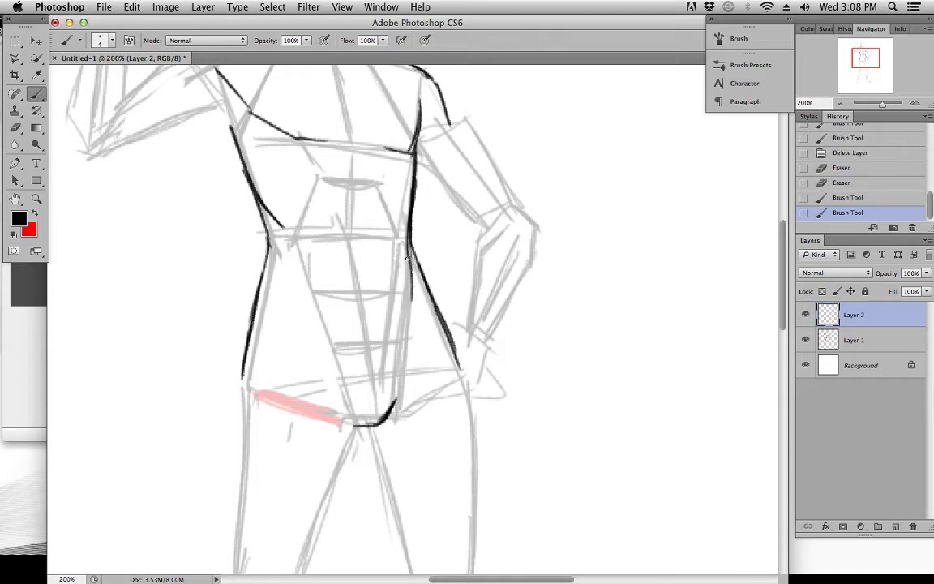
drag(289, 305, 317, 359)
drag(358, 258, 362, 296)
key(super+z)
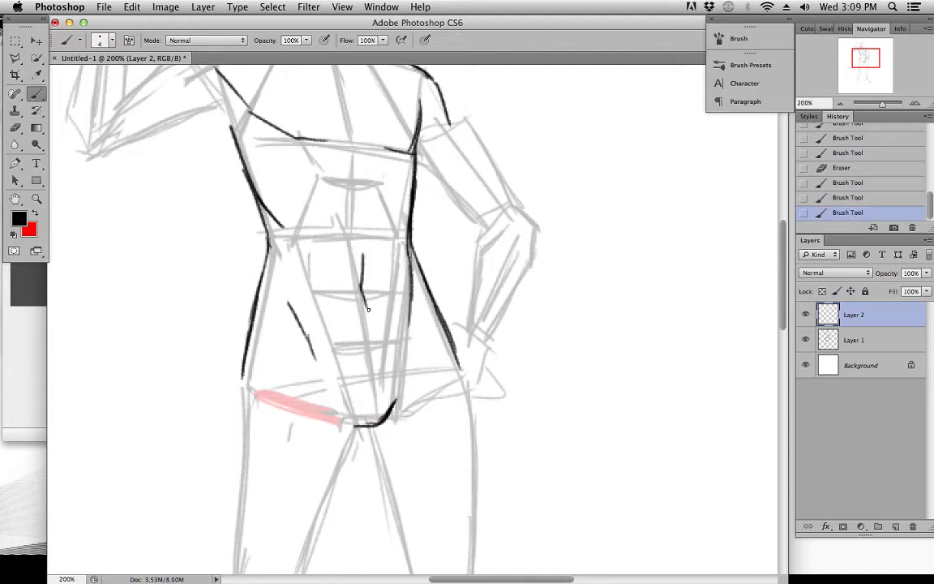
Draw the outer knee bend and the inner thigh contour of the leg on the hand-on-hip side
drag(412, 402, 431, 325)
drag(397, 239, 423, 183)
mouse_move(404, 321)
mouse_down()
mouse_move(417, 166)
mouse_move(410, 144)
mouse_up()
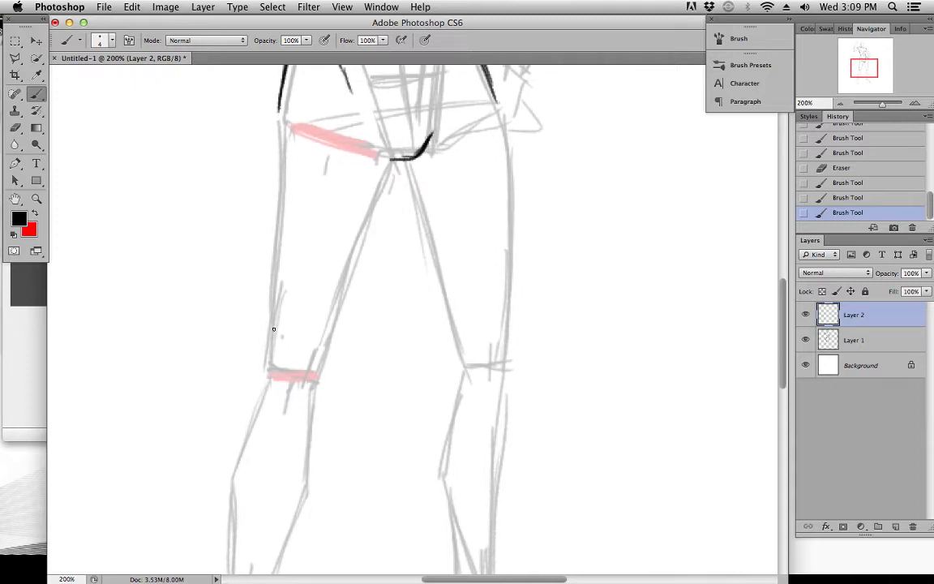
mouse_move(482, 365)
mouse_down()
mouse_move(454, 309)
mouse_move(478, 315)
mouse_move(484, 286)
mouse_move(480, 342)
mouse_up()
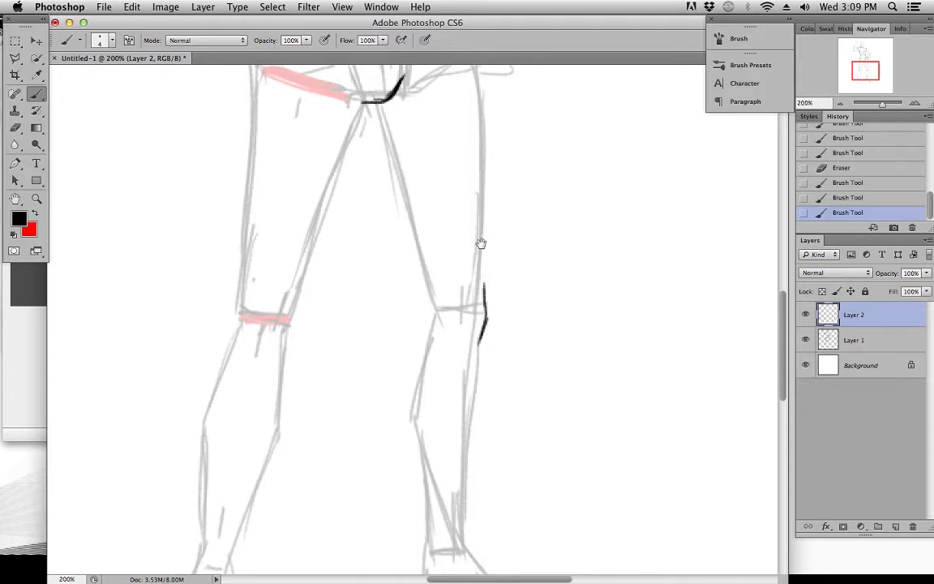
drag(472, 217, 476, 300)
mouse_move(382, 208)
mouse_down()
mouse_move(392, 187)
mouse_move(387, 166)
mouse_up()
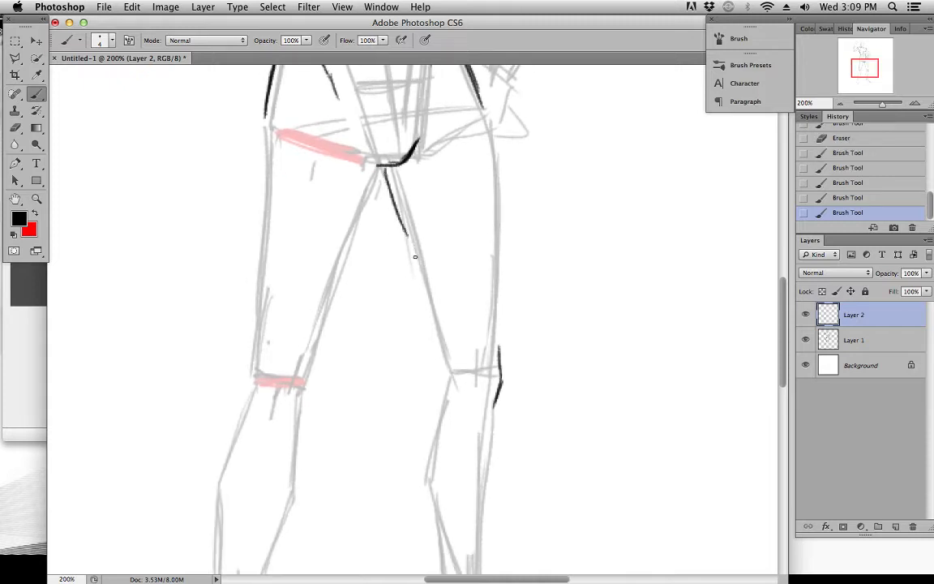
drag(387, 185, 408, 235)
mouse_move(391, 196)
mouse_down()
mouse_move(432, 309)
mouse_move(410, 238)
mouse_move(445, 372)
mouse_up()
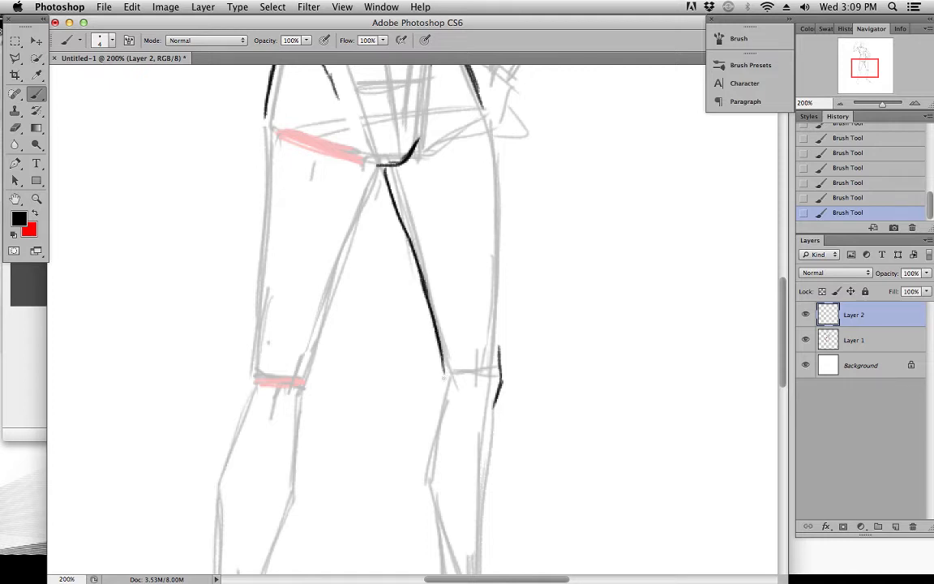
Draw the same leg's outer thigh as a bowed contour from hip to knee, undoing and redrawing unsatisfactory strokes
mouse_move(487, 108)
mouse_down()
mouse_move(509, 237)
mouse_move(500, 158)
mouse_up()
key(super+z)
key(super+z)
drag(483, 103, 510, 228)
mouse_move(495, 116)
mouse_down()
mouse_move(521, 262)
mouse_move(510, 224)
mouse_move(499, 349)
mouse_up()
key(super+z)
mouse_move(491, 120)
mouse_down()
mouse_move(504, 190)
mouse_move(501, 334)
mouse_move(503, 324)
mouse_up()
key(super+z)
key(super+z)
drag(490, 122, 507, 379)
key(super+z)
drag(506, 293, 502, 377)
drag(453, 323, 446, 375)
Draw the outer and inner contours of the hand-on-hip side's lower leg from knee to ankle
scroll(490, 243, down, 7)
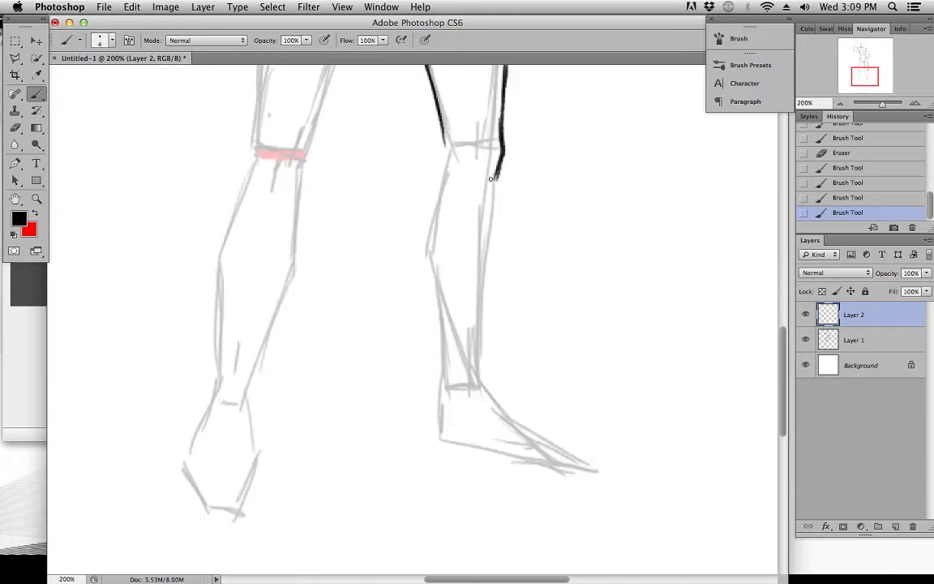
mouse_move(497, 178)
mouse_down()
mouse_move(483, 299)
mouse_move(488, 253)
mouse_move(484, 388)
mouse_up()
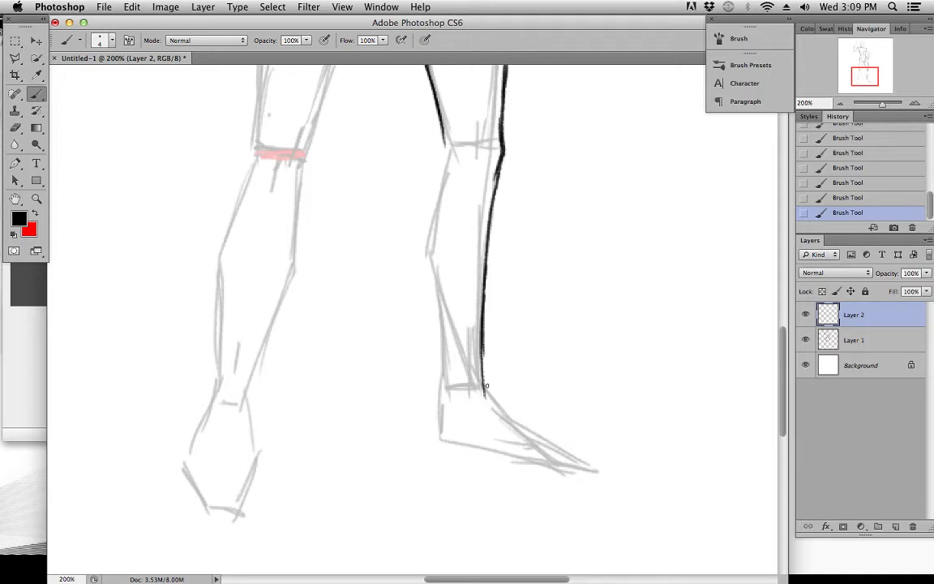
mouse_move(446, 136)
mouse_down()
mouse_move(429, 255)
mouse_move(433, 224)
mouse_move(444, 396)
mouse_up()
key(super+z)
drag(435, 293, 444, 398)
key(super+z)
drag(447, 184, 453, 423)
Hide Layer 1 to examine the leg linework on its own, and show the layer again
drag(613, 377, 585, 334)
click(805, 340)
click(806, 340)
Draw the inner and outer thigh contours of the leg on the raised-arm side down to the knee
drag(415, 322, 438, 334)
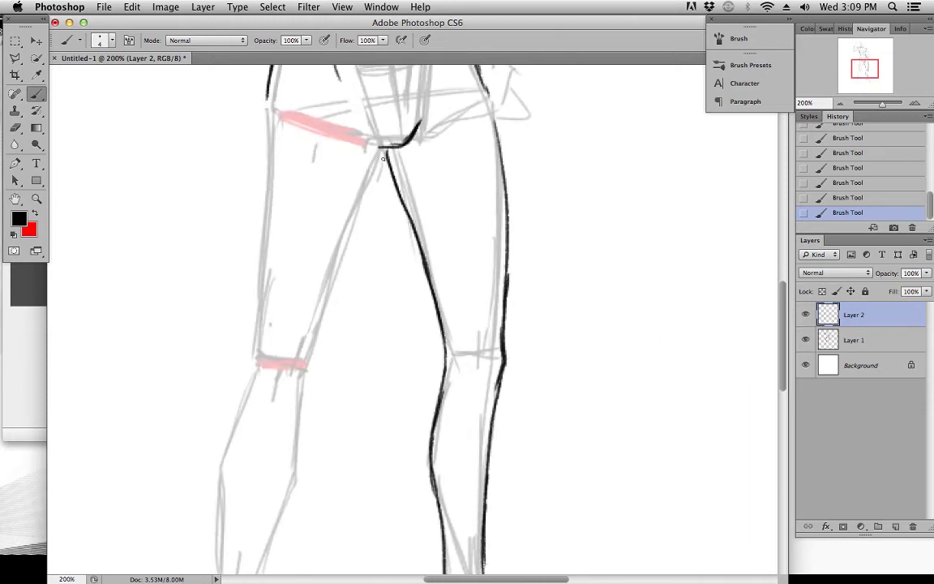
drag(384, 152, 325, 336)
key(super+z)
drag(384, 152, 306, 359)
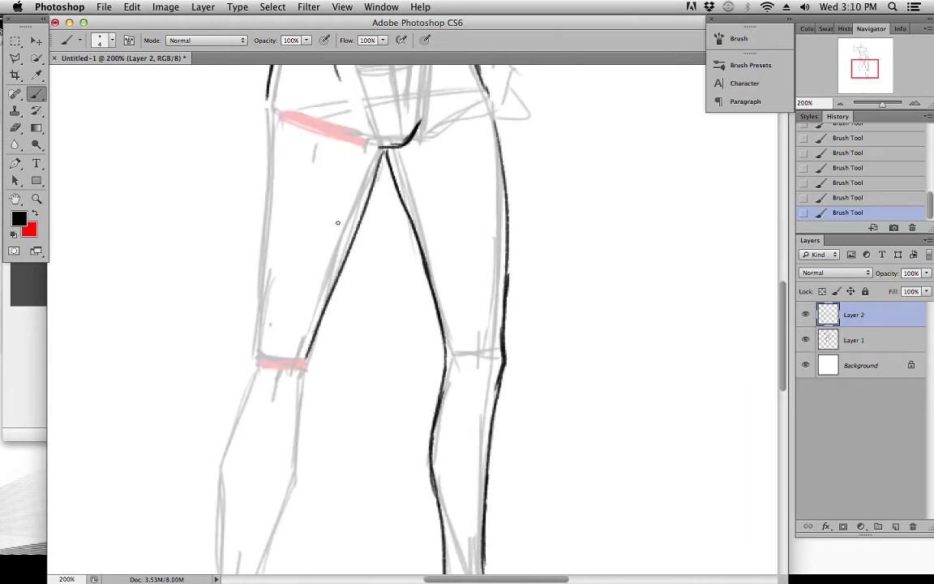
drag(267, 102, 259, 334)
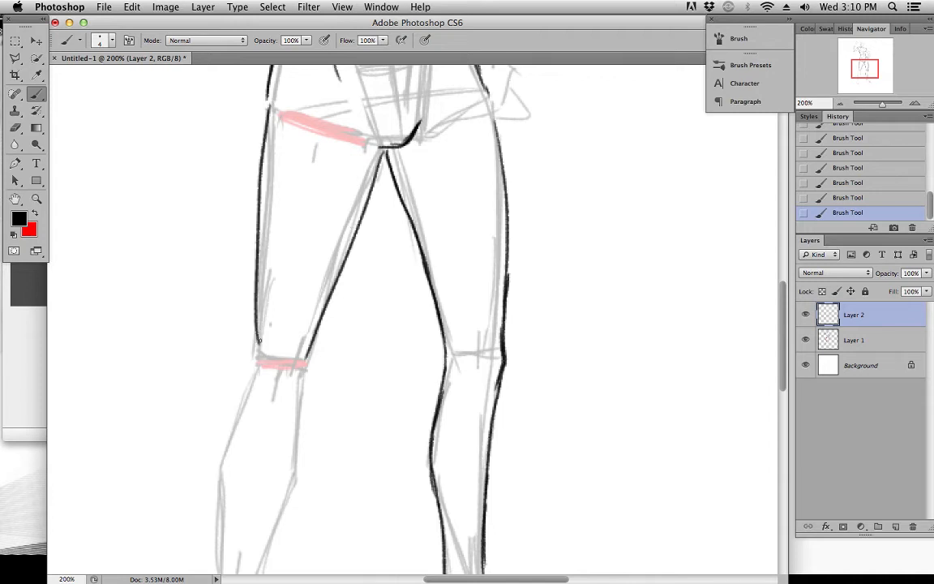
Draw the raised-arm side's lower leg contours from the knee to the ankle, with overlapping strokes along the inner calf
mouse_move(242, 379)
mouse_down()
mouse_move(288, 271)
mouse_move(278, 293)
mouse_up()
mouse_move(288, 321)
mouse_down()
mouse_move(334, 189)
mouse_move(298, 279)
mouse_move(300, 270)
mouse_move(293, 372)
mouse_move(338, 347)
mouse_move(363, 275)
mouse_up()
mouse_move(385, 134)
mouse_down()
mouse_move(363, 278)
mouse_move(371, 251)
mouse_move(336, 354)
mouse_up()
drag(384, 138, 369, 261)
drag(382, 204, 354, 314)
mouse_move(384, 163)
mouse_down()
mouse_move(396, 112)
mouse_move(352, 304)
mouse_up()
key(super+z)
drag(389, 181, 351, 295)
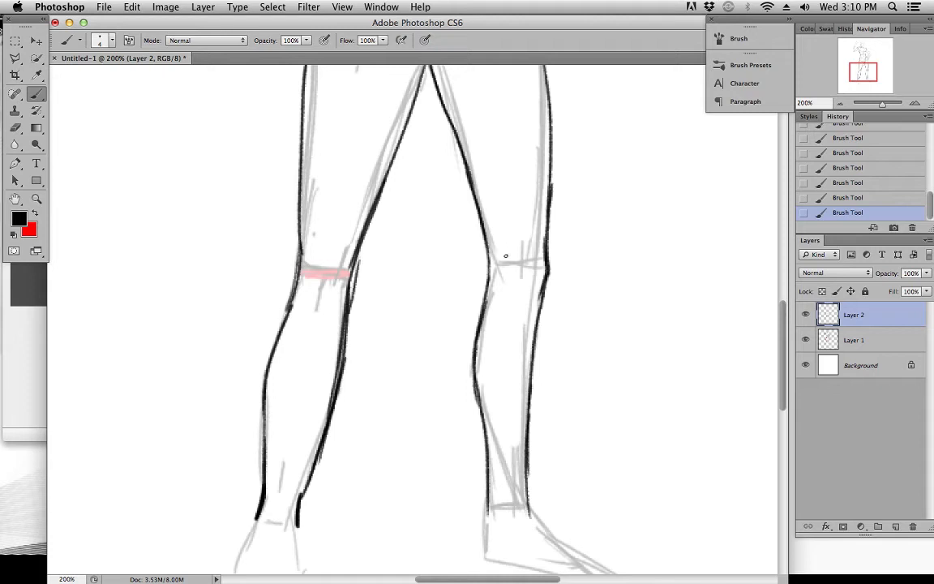
Add short strokes marking the kneecaps on both legs, with a slanted stroke below the raised-arm side's knee
drag(521, 265, 531, 236)
key(super+z)
mouse_move(351, 246)
mouse_down()
mouse_move(335, 278)
mouse_move(310, 279)
mouse_move(325, 313)
mouse_up()
key(super+z)
key(super+z)
drag(347, 258, 326, 313)
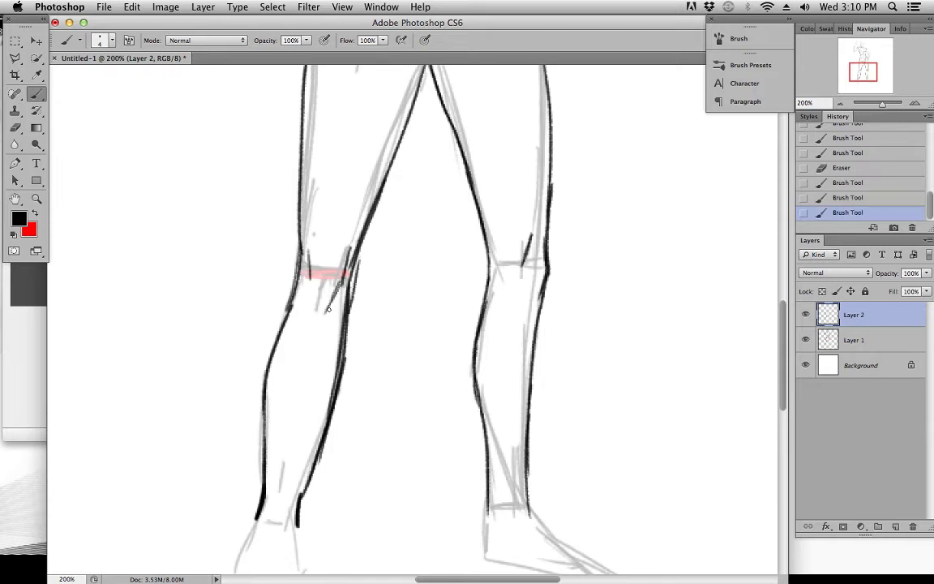
drag(339, 259, 350, 230)
drag(331, 414, 317, 263)
drag(574, 172, 487, 435)
scroll(486, 436, down, 10)
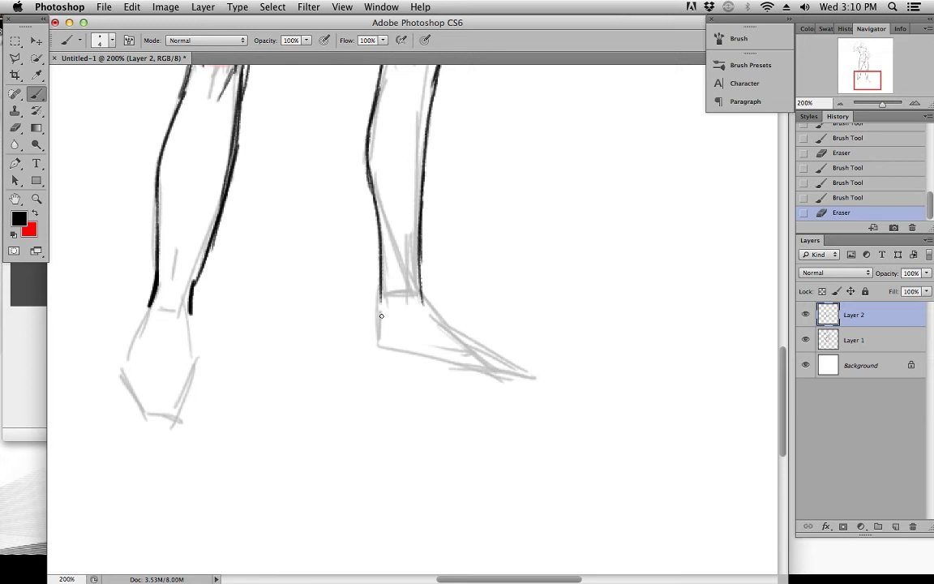
drag(379, 297, 377, 320)
mouse_move(378, 302)
mouse_down()
mouse_move(383, 355)
mouse_move(471, 383)
mouse_move(513, 380)
mouse_up()
drag(423, 295, 511, 378)
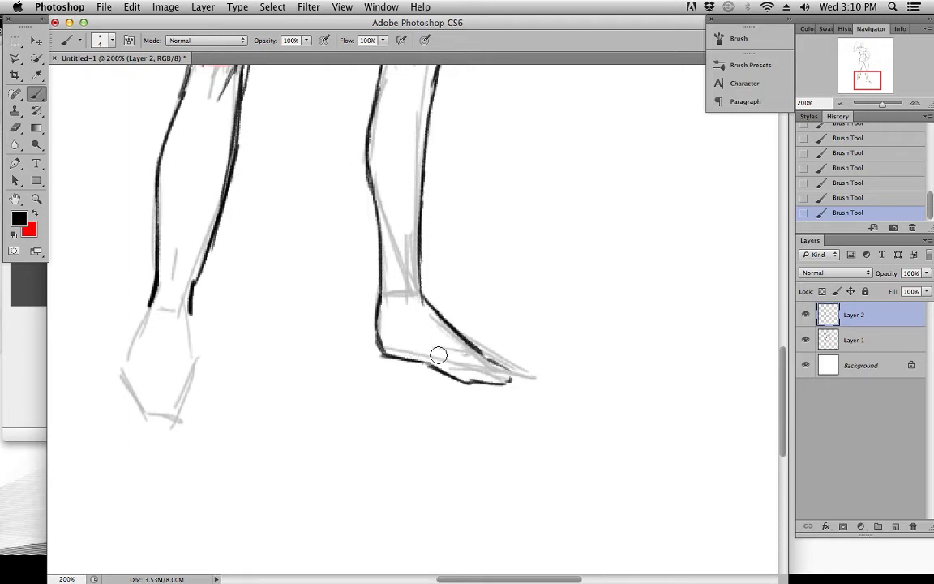
mouse_move(390, 356)
mouse_down()
mouse_move(440, 376)
mouse_move(454, 342)
mouse_move(446, 325)
mouse_move(525, 384)
mouse_up()
Draw the heel, sole and instep contours of the side-view foot on the hand-on-hip side
mouse_move(390, 343)
mouse_down()
mouse_move(388, 355)
mouse_move(374, 311)
mouse_move(387, 351)
mouse_up()
drag(379, 340, 433, 363)
drag(405, 356, 436, 362)
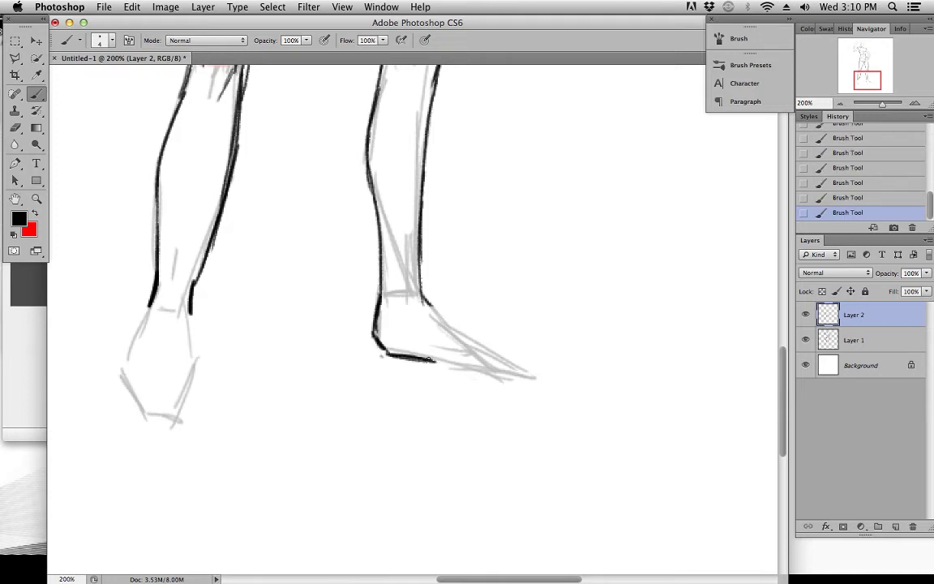
drag(436, 363, 494, 379)
drag(430, 305, 456, 334)
mouse_move(420, 277)
mouse_down()
mouse_move(455, 333)
mouse_move(498, 359)
mouse_up()
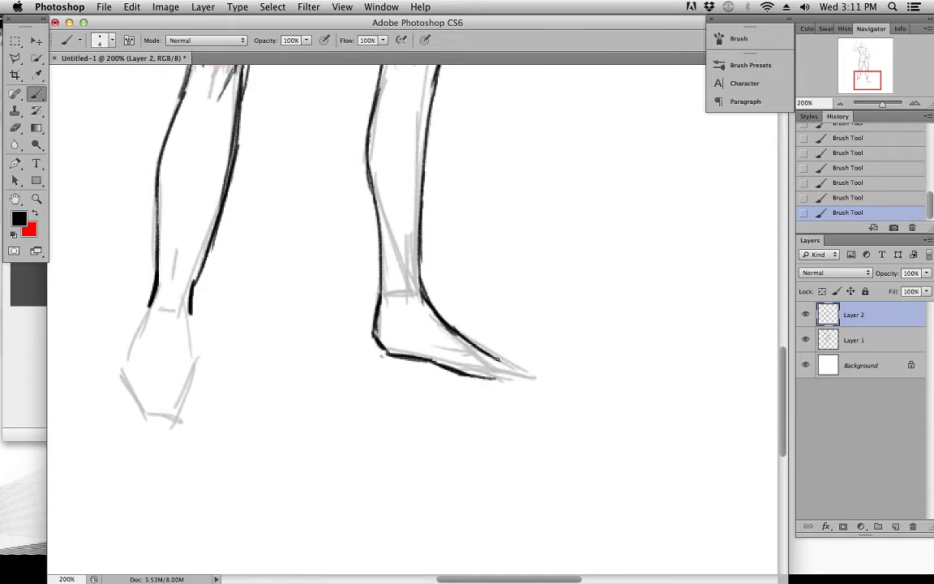
drag(425, 361, 459, 378)
mouse_move(433, 366)
mouse_down()
mouse_move(496, 383)
mouse_move(466, 369)
mouse_move(493, 362)
mouse_up()
drag(451, 325, 499, 356)
drag(496, 355, 501, 379)
mouse_move(432, 363)
mouse_down()
mouse_move(462, 378)
mouse_move(486, 377)
mouse_up()
mouse_move(460, 377)
mouse_down()
mouse_move(517, 381)
mouse_move(503, 360)
mouse_up()
drag(490, 353, 500, 363)
drag(456, 330, 498, 353)
mouse_move(477, 341)
mouse_down()
mouse_move(503, 354)
mouse_move(500, 371)
mouse_up()
drag(508, 359, 507, 370)
drag(507, 361, 505, 375)
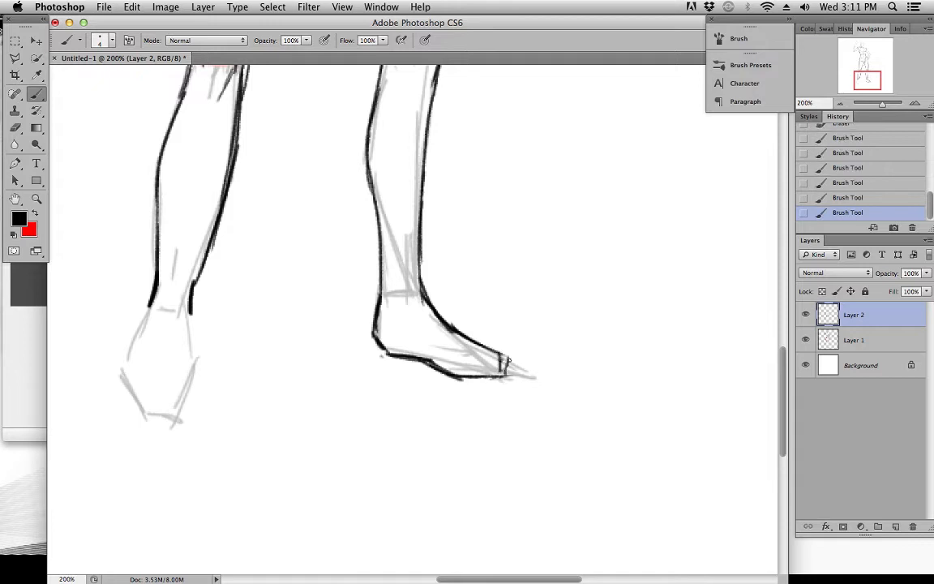
drag(390, 355, 504, 363)
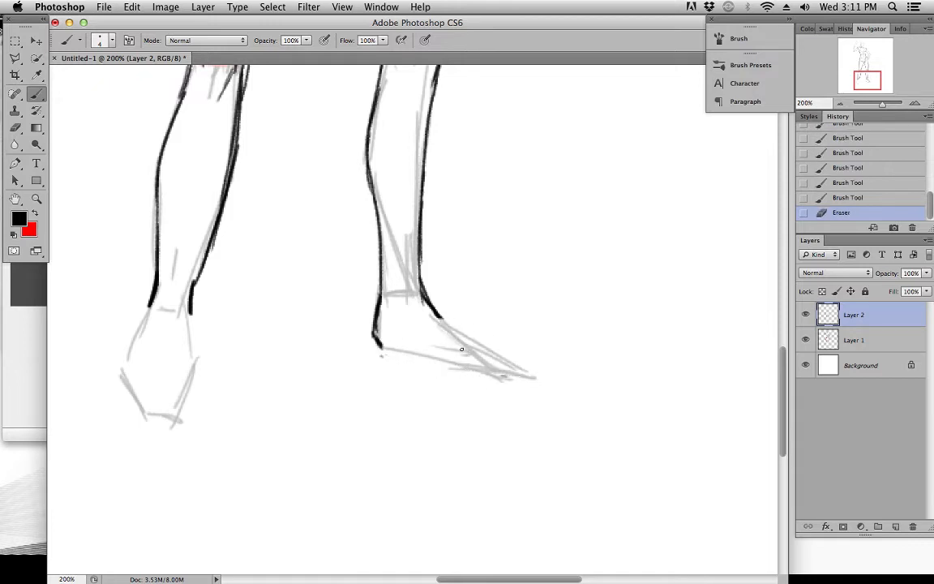
Redraw the side-view foot's sole from heel to toes and its instep sloping down to the toe tip
mouse_move(377, 347)
mouse_down()
mouse_move(423, 356)
mouse_move(382, 355)
mouse_up()
drag(375, 347, 412, 359)
drag(397, 357, 483, 375)
drag(456, 327, 498, 369)
Outline the front-view foot on the raised-arm side, from both sides of the ankle down to a blunt toe edge
key(space)
key(e)
key(b)
key(space)
drag(434, 331, 541, 338)
drag(262, 287, 233, 359)
mouse_move(251, 324)
mouse_down()
mouse_move(232, 370)
mouse_move(240, 397)
mouse_up()
drag(232, 365, 245, 408)
drag(232, 364, 285, 423)
mouse_move(296, 318)
mouse_down()
mouse_move(298, 371)
mouse_move(283, 424)
mouse_up()
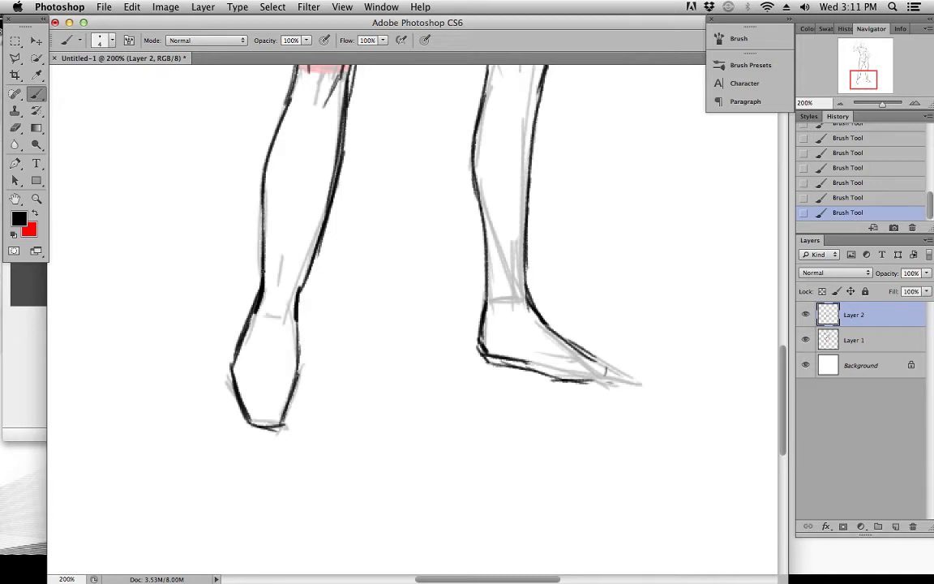
Erase and redraw the inner ankle contour on the raised-arm side so the calf flows into the foot
drag(307, 256, 296, 300)
drag(296, 254, 288, 313)
mouse_move(293, 270)
mouse_down()
mouse_move(287, 315)
mouse_move(297, 352)
mouse_up()
drag(307, 298, 297, 337)
drag(306, 302, 299, 335)
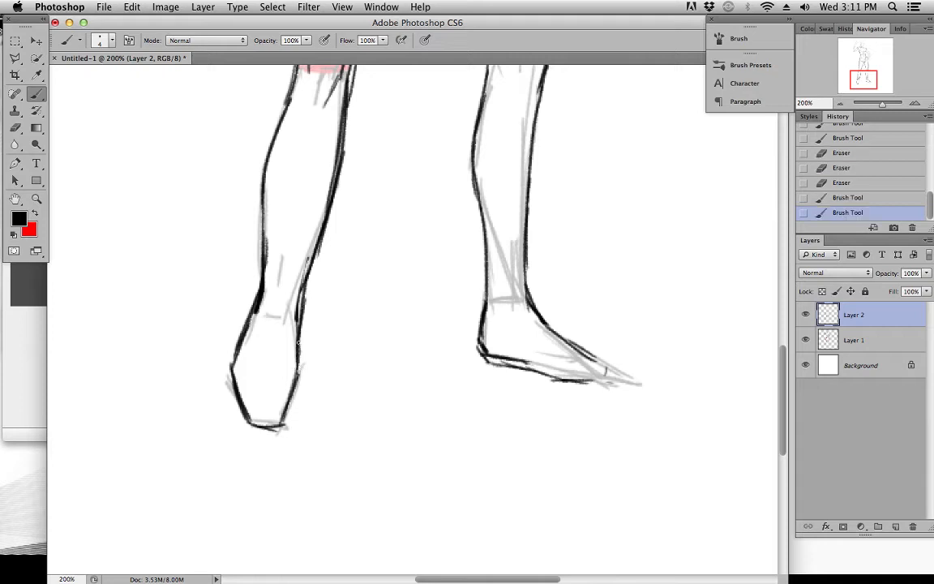
Draw a short cross line over each ankle to separate the lower legs from the feet
drag(265, 283, 302, 290)
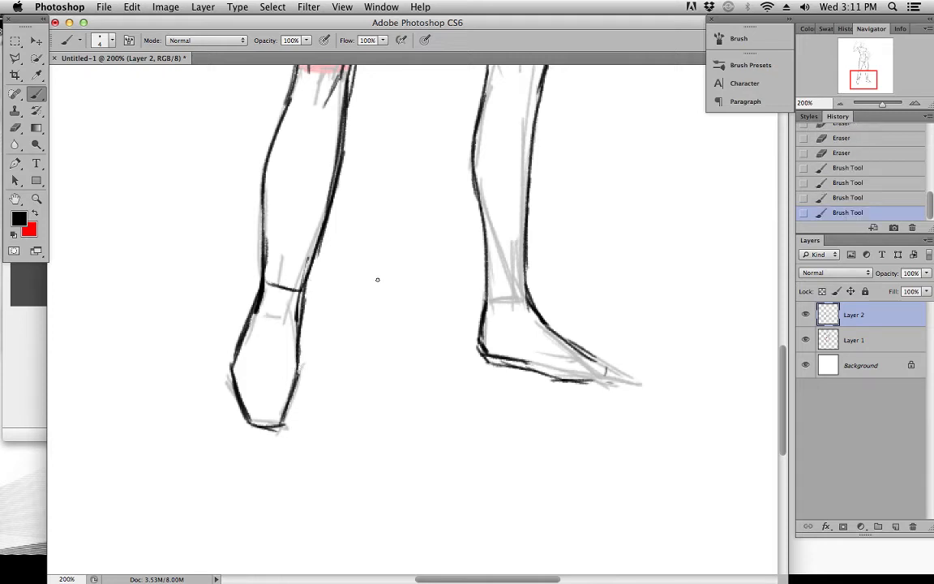
drag(490, 296, 529, 297)
drag(489, 297, 530, 297)
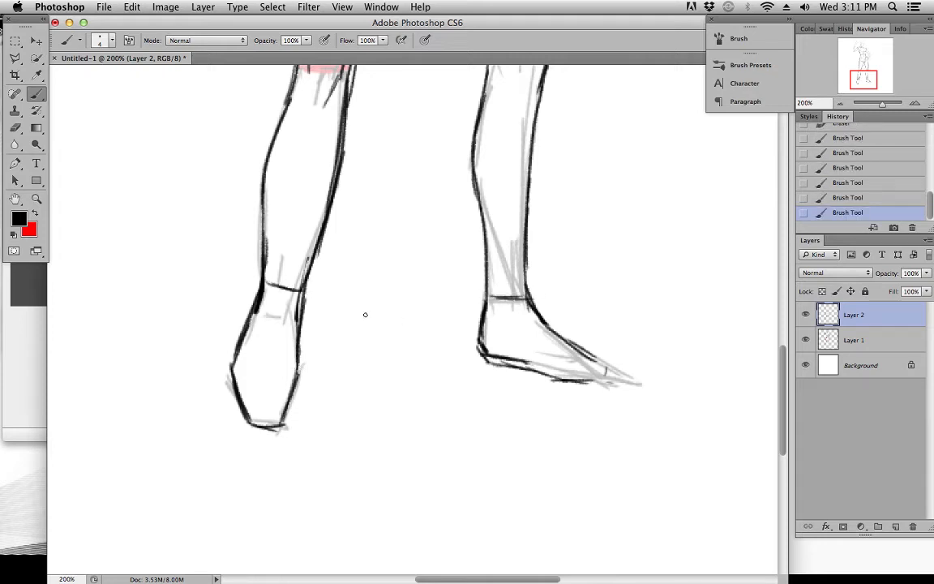
Draw two curved cross-contours over the side-view foot, one at the instep and one nearer the toes
drag(517, 344, 518, 366)
key(super+z)
mouse_move(532, 306)
mouse_down()
mouse_move(514, 351)
mouse_move(520, 367)
mouse_up()
drag(527, 321, 516, 349)
drag(520, 335, 515, 362)
drag(533, 313, 515, 367)
mouse_move(528, 318)
mouse_down()
mouse_move(515, 354)
mouse_move(546, 374)
mouse_up()
drag(559, 339, 546, 369)
drag(557, 340, 545, 363)
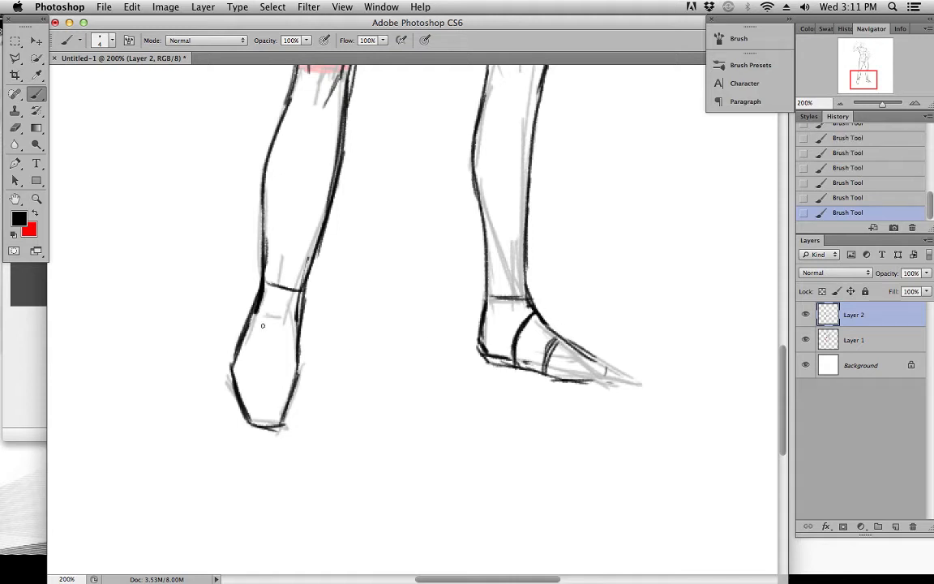
Draw two arched cross-contours over the front-view foot, one at the instep and one at the toe base
mouse_move(242, 326)
mouse_down()
mouse_move(274, 320)
mouse_move(299, 335)
mouse_up()
mouse_move(233, 363)
mouse_down()
mouse_move(266, 355)
mouse_move(296, 371)
mouse_up()
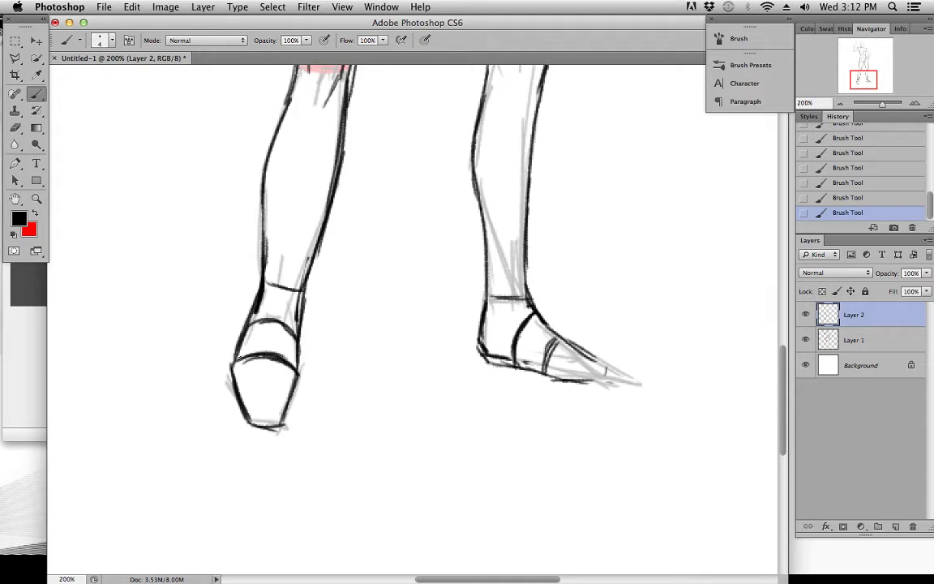
drag(243, 326, 299, 336)
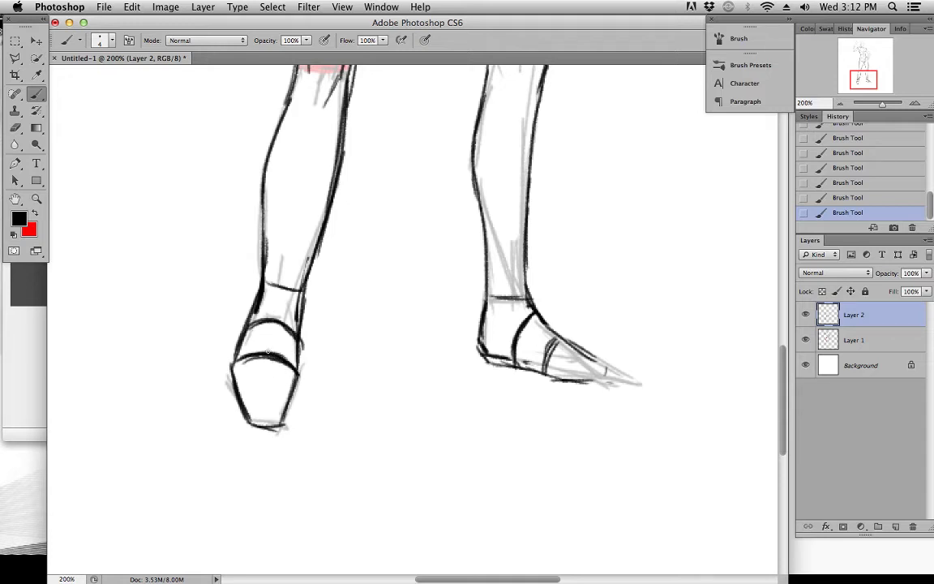
Refine the side-view foot with a firmer instep line, a reworked sole and a short toe-end stroke
drag(536, 313, 555, 341)
drag(492, 282, 484, 305)
mouse_move(540, 350)
mouse_down()
mouse_move(426, 334)
mouse_move(455, 361)
mouse_move(471, 329)
mouse_move(423, 309)
mouse_move(498, 366)
mouse_up()
key(super+z)
drag(448, 323, 489, 341)
drag(495, 350, 494, 358)
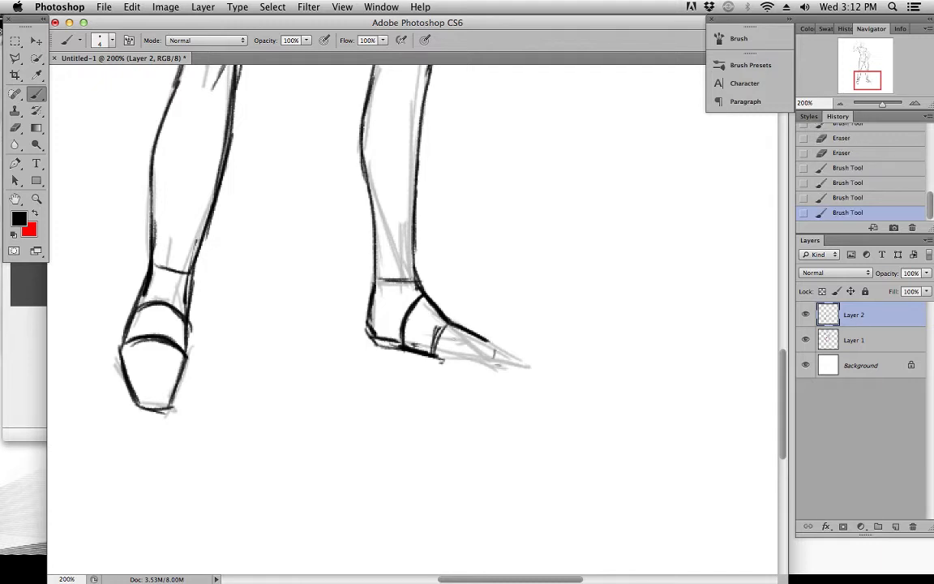
drag(403, 348, 475, 361)
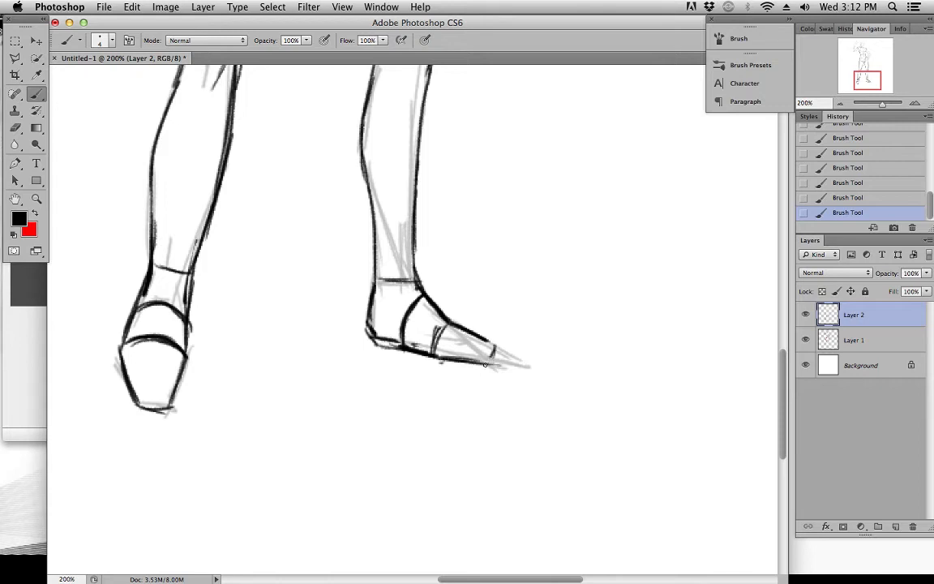
key(super+z)
key(super+z)
drag(455, 332, 417, 380)
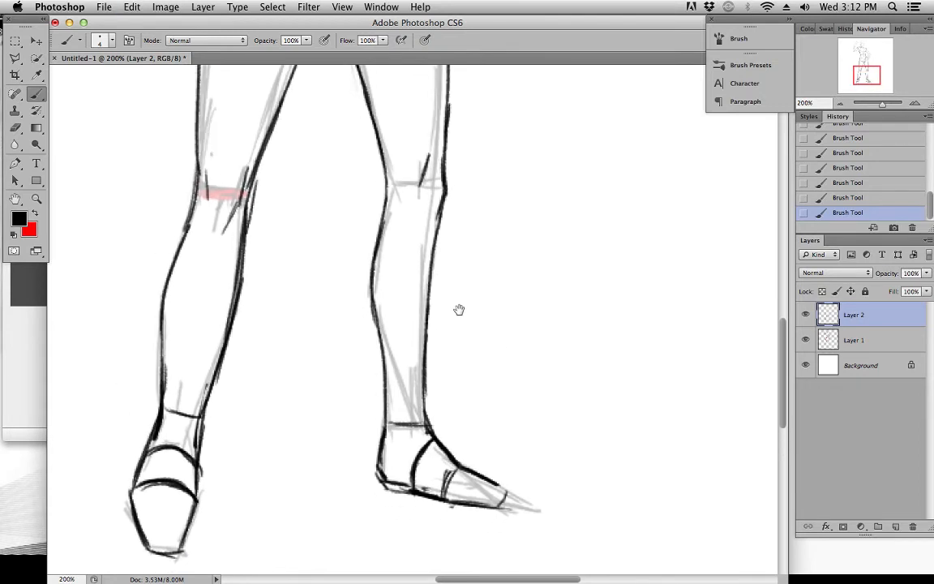
drag(454, 275, 448, 392)
drag(442, 169, 447, 444)
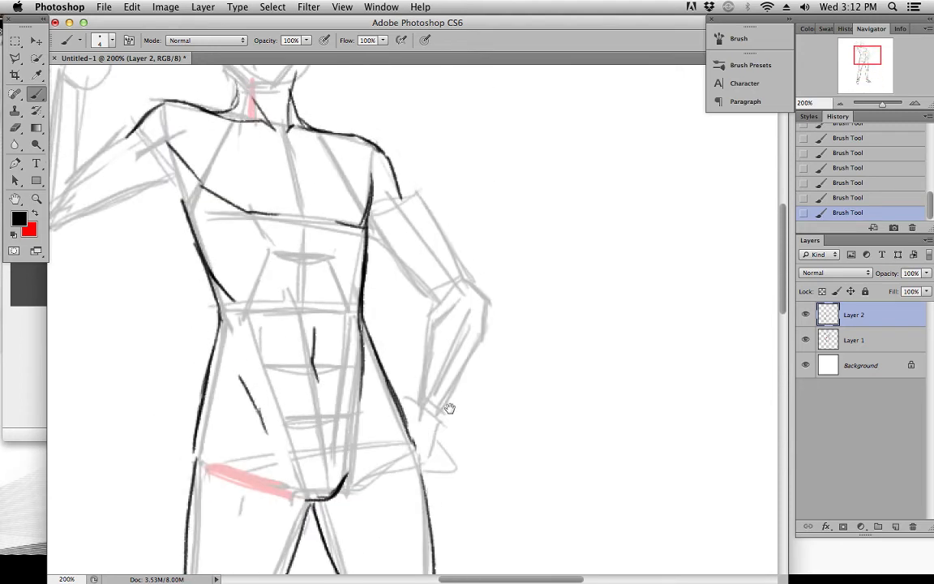
drag(443, 279, 470, 413)
drag(463, 314, 493, 344)
key(super+bracketleft)
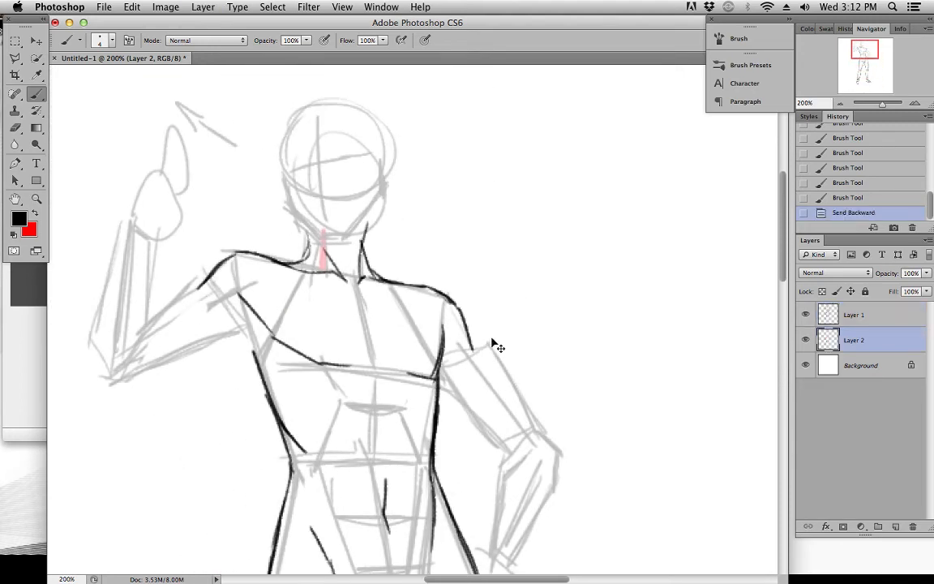
key(super+z)
Retouch the top and sole of the side-view foot with short strokes while the whole figure is in view
key(super+minus)
drag(409, 244, 355, 167)
drag(409, 321, 408, 190)
scroll(363, 209, up, 3)
scroll(363, 209, right, 2)
scroll(409, 190, down, 3)
scroll(409, 190, left, 1)
mouse_move(375, 523)
mouse_down()
mouse_move(359, 509)
mouse_move(376, 521)
mouse_up()
drag(367, 516, 394, 534)
mouse_move(351, 533)
mouse_down()
mouse_move(370, 538)
mouse_move(352, 537)
mouse_up()
drag(338, 535, 391, 543)
Draw the inner contour of the hand-on-hip arm from the armpit to the elbow and down to the wrist
mouse_move(363, 213)
mouse_down()
mouse_move(438, 333)
mouse_move(441, 364)
mouse_up()
key(super+plus)
drag(475, 249, 467, 227)
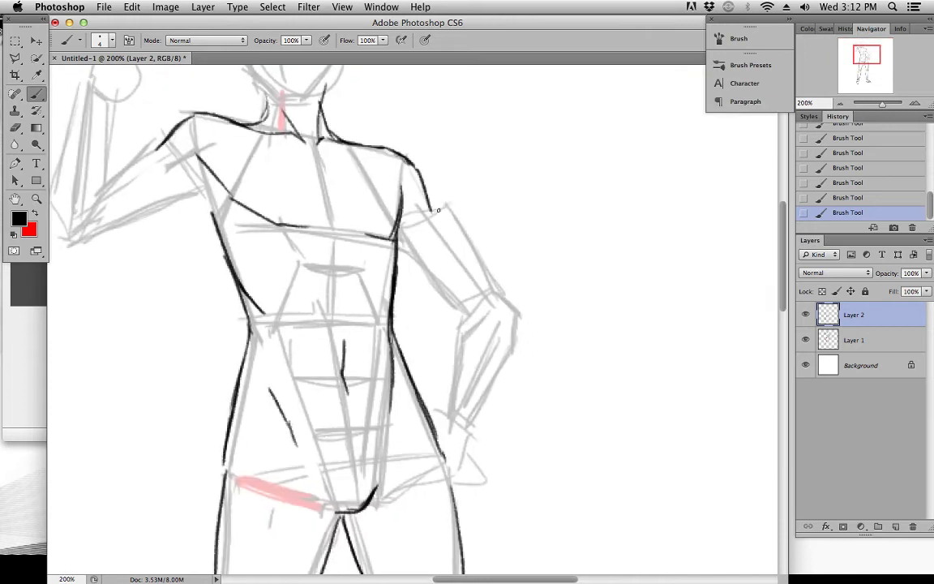
drag(397, 248, 441, 297)
drag(410, 262, 456, 310)
drag(425, 188, 433, 213)
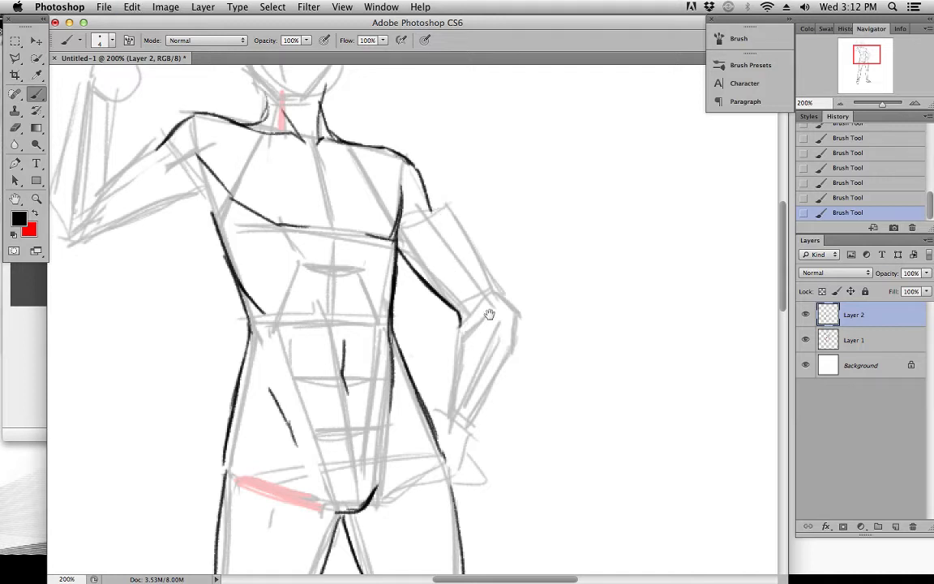
scroll(442, 243, down, 2)
key(super+z)
mouse_move(476, 262)
mouse_down()
mouse_move(486, 276)
mouse_move(474, 270)
mouse_move(457, 290)
mouse_move(446, 345)
mouse_up()
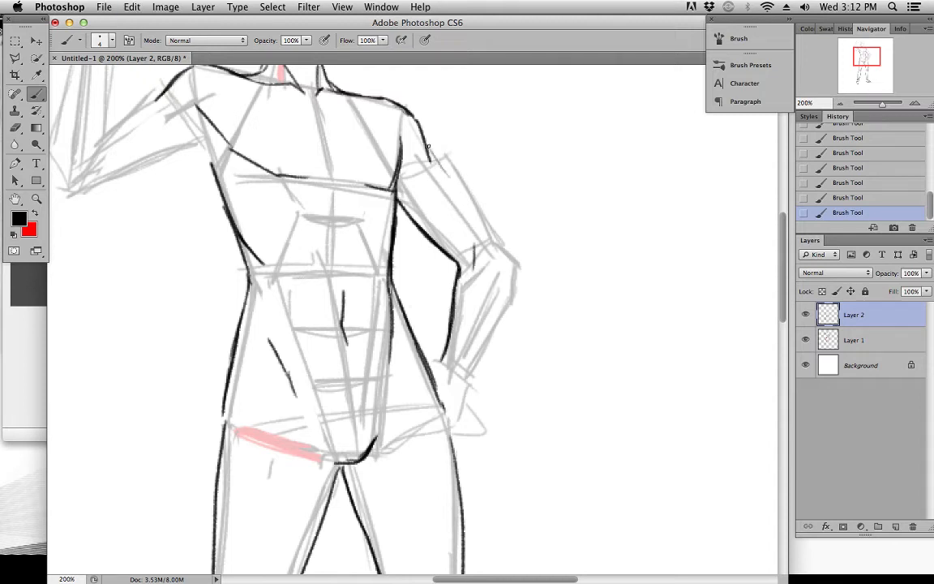
Rework the outer contour of the hand-on-hip arm from the shoulder around the elbow to the wrist
drag(436, 154, 460, 185)
key(e)
mouse_move(411, 142)
mouse_down()
mouse_move(419, 125)
mouse_move(434, 153)
mouse_up()
mouse_move(436, 158)
mouse_down()
mouse_move(477, 212)
mouse_move(472, 193)
mouse_move(504, 254)
mouse_up()
key(e)
key(b)
mouse_move(474, 205)
mouse_down()
mouse_move(519, 270)
mouse_move(476, 357)
mouse_up()
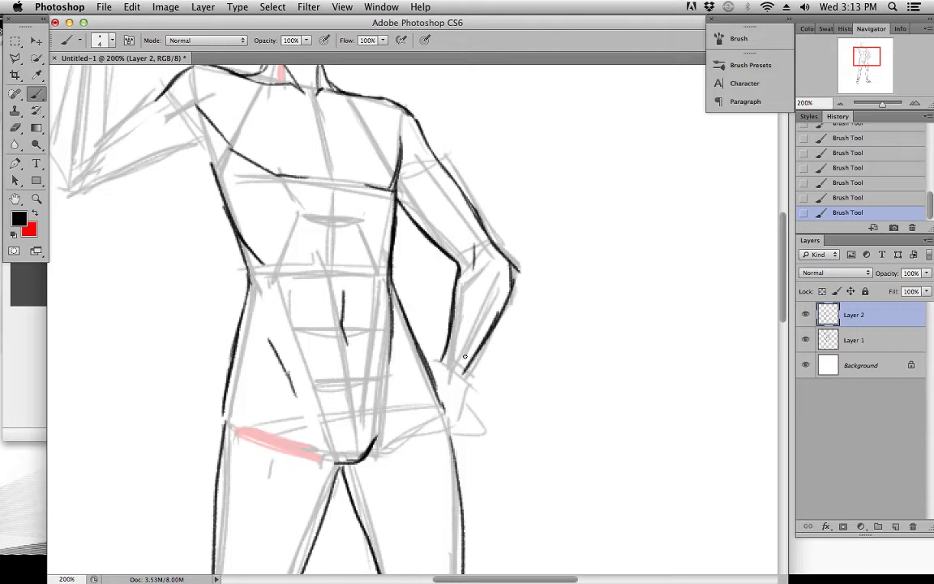
Draw the raised arm's upper contour from shoulder to elbow crease, and the forearm's inner contour up to the wrist
scroll(500, 311, down, 3)
scroll(499, 311, left, 1)
scroll(493, 319, up, 5)
scroll(493, 319, left, 4)
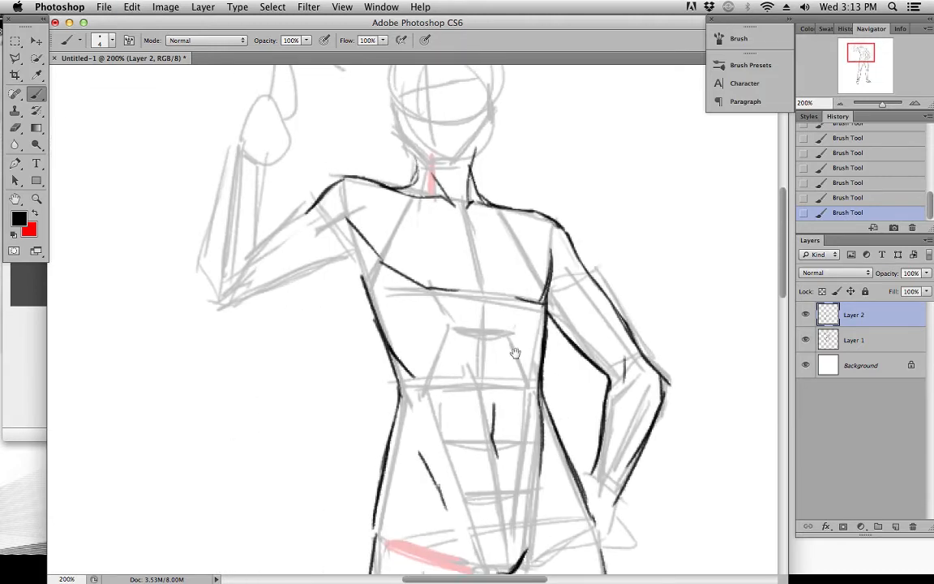
drag(328, 309, 376, 278)
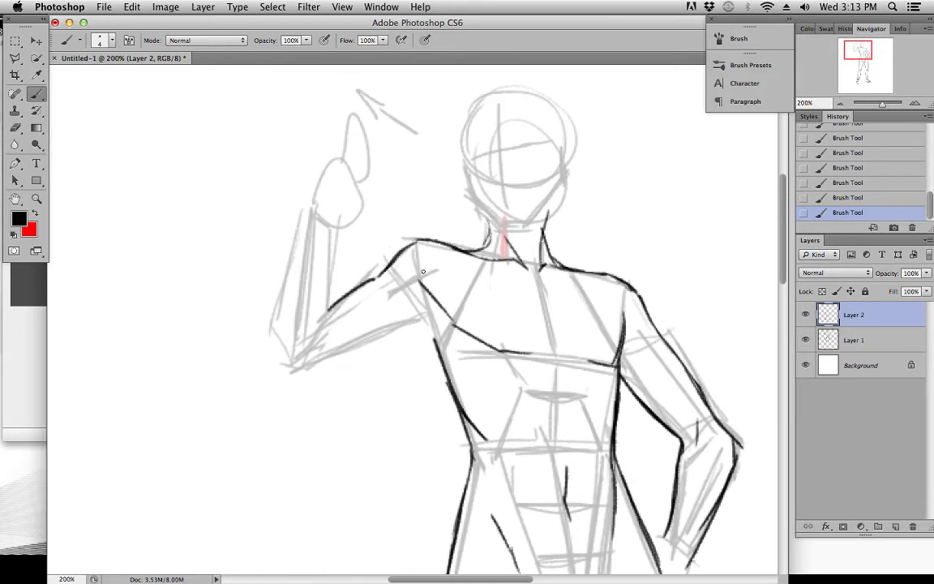
key(super+z)
drag(322, 309, 378, 276)
key(super+z)
drag(357, 274, 352, 248)
drag(330, 202, 310, 324)
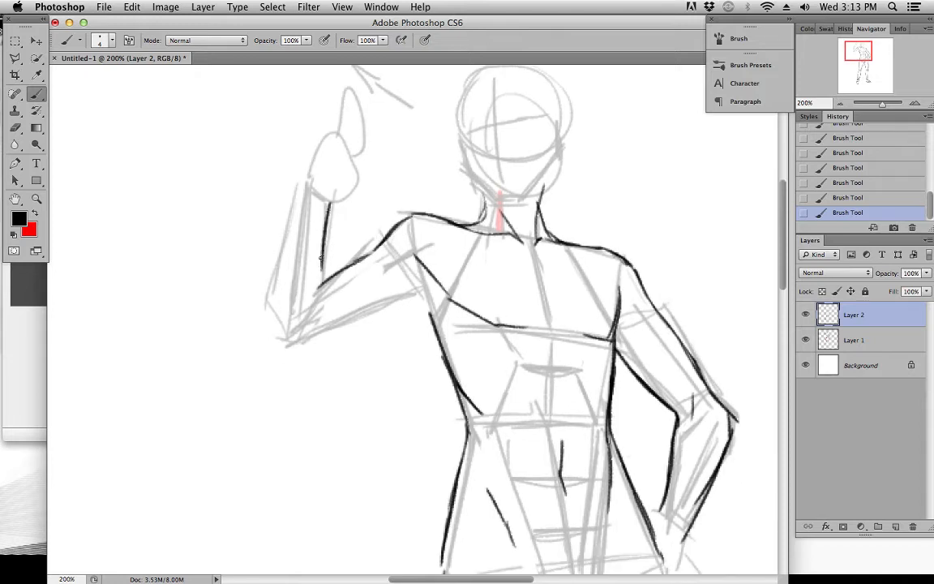
Draw the raised forearm's outer contour from the wrist around the elbow, and reinforce the upper arm's top edge
drag(302, 185, 265, 307)
key(super+z)
key(super+z)
mouse_move(279, 256)
mouse_down()
mouse_move(265, 313)
mouse_move(263, 305)
mouse_move(279, 344)
mouse_up()
mouse_move(266, 322)
mouse_down()
mouse_move(281, 350)
mouse_move(307, 347)
mouse_up()
mouse_move(296, 352)
mouse_down()
mouse_move(315, 326)
mouse_move(315, 291)
mouse_move(308, 325)
mouse_move(283, 344)
mouse_move(299, 350)
mouse_move(323, 323)
mouse_move(325, 260)
mouse_move(368, 265)
mouse_move(370, 251)
mouse_up()
drag(329, 276, 381, 245)
drag(305, 350, 409, 299)
key(e)
drag(382, 308, 414, 299)
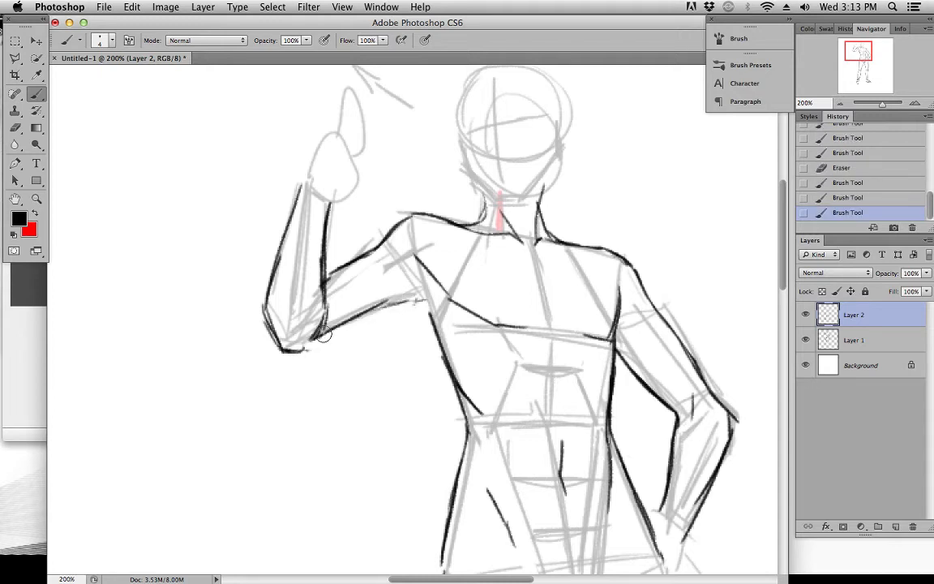
drag(327, 331, 408, 297)
mouse_move(316, 285)
mouse_down()
mouse_move(313, 332)
mouse_move(317, 255)
mouse_move(313, 275)
mouse_up()
drag(325, 333, 328, 288)
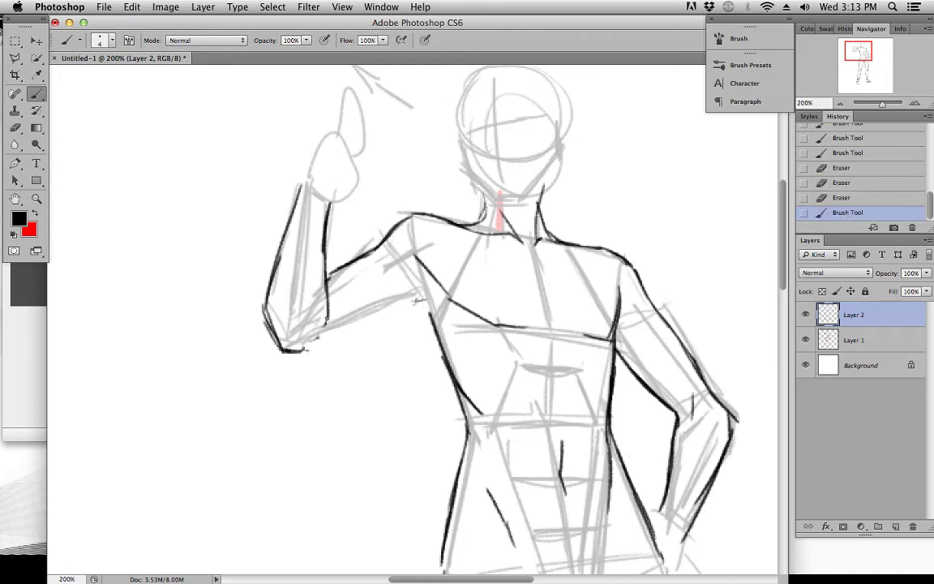
mouse_move(325, 334)
mouse_down()
mouse_move(308, 344)
mouse_move(321, 349)
mouse_up()
drag(294, 352, 373, 331)
key(super+z)
key(super+z)
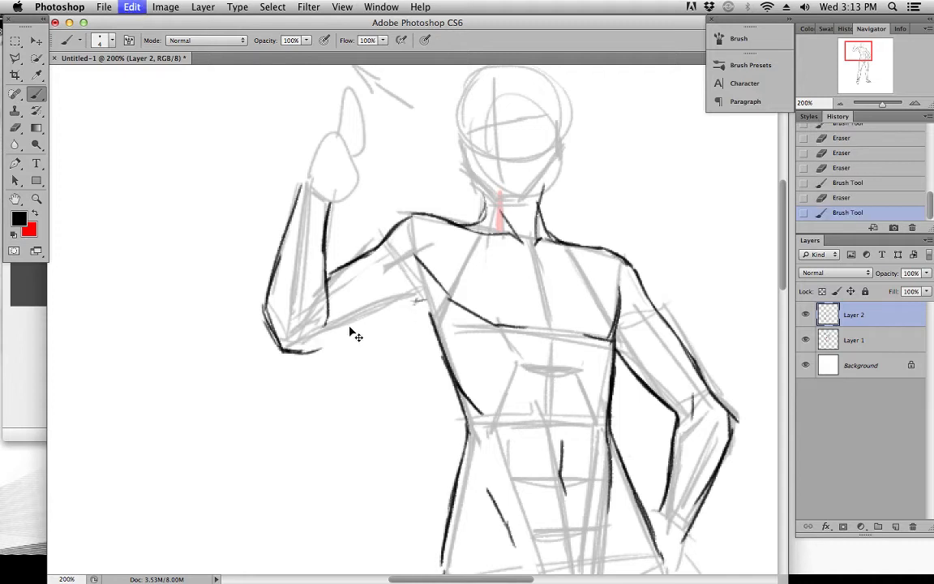
mouse_move(282, 351)
mouse_down()
mouse_move(363, 325)
mouse_move(423, 287)
mouse_up()
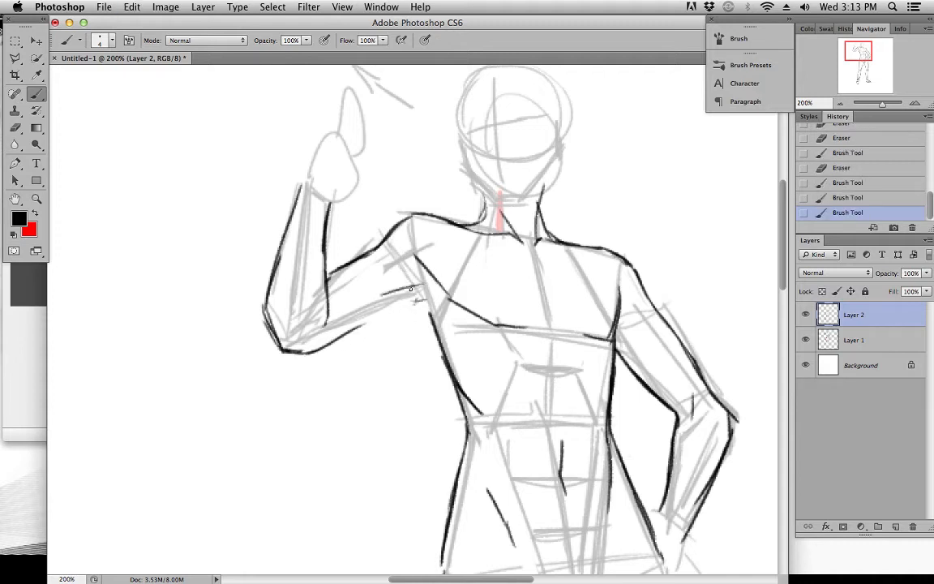
key(super+z)
drag(419, 263, 422, 266)
key(super+z)
Draw a curved muscle line across the raised upper arm and its underside contour from the elbow to the armpit
drag(367, 257, 417, 265)
mouse_move(330, 308)
mouse_down()
mouse_move(387, 309)
mouse_move(355, 308)
mouse_move(425, 283)
mouse_up()
drag(382, 301, 411, 289)
mouse_move(331, 342)
mouse_down()
mouse_move(301, 351)
mouse_move(372, 324)
mouse_move(301, 354)
mouse_move(412, 288)
mouse_move(368, 310)
mouse_move(388, 309)
mouse_move(343, 320)
mouse_move(435, 296)
mouse_move(374, 305)
mouse_up()
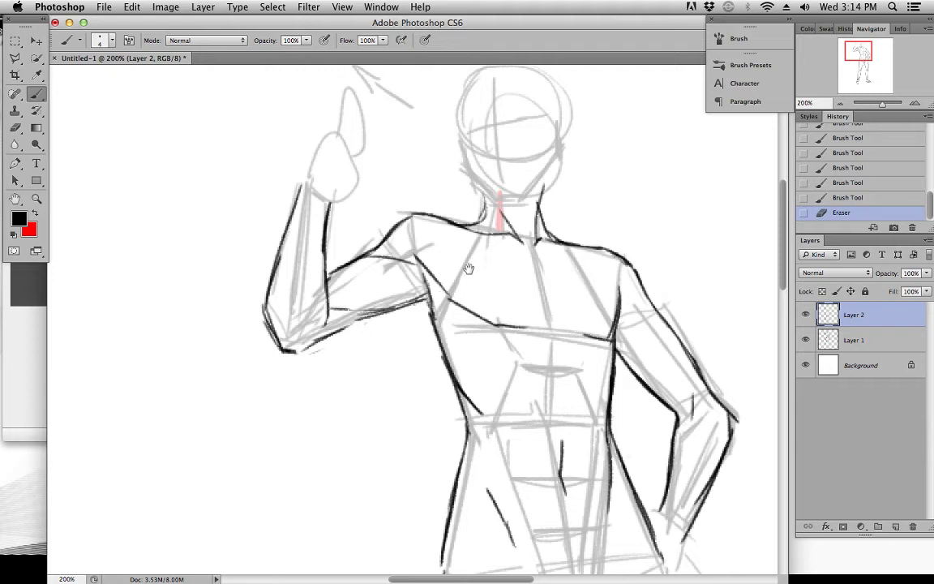
drag(457, 278, 411, 316)
mouse_move(303, 341)
mouse_down()
mouse_move(292, 347)
mouse_move(327, 336)
mouse_move(309, 357)
mouse_move(377, 331)
mouse_up()
drag(329, 354, 374, 332)
drag(350, 347, 380, 324)
Draw the raised hand as a closed fist with slanted finger lines and an upright thumb
drag(378, 261, 354, 317)
mouse_move(234, 277)
mouse_down()
mouse_move(259, 297)
mouse_move(286, 295)
mouse_move(270, 232)
mouse_move(301, 274)
mouse_move(275, 296)
mouse_up()
drag(298, 266, 282, 290)
mouse_move(234, 272)
mouse_down()
mouse_move(250, 230)
mouse_move(273, 227)
mouse_move(265, 265)
mouse_move(276, 274)
mouse_move(258, 273)
mouse_move(286, 294)
mouse_up()
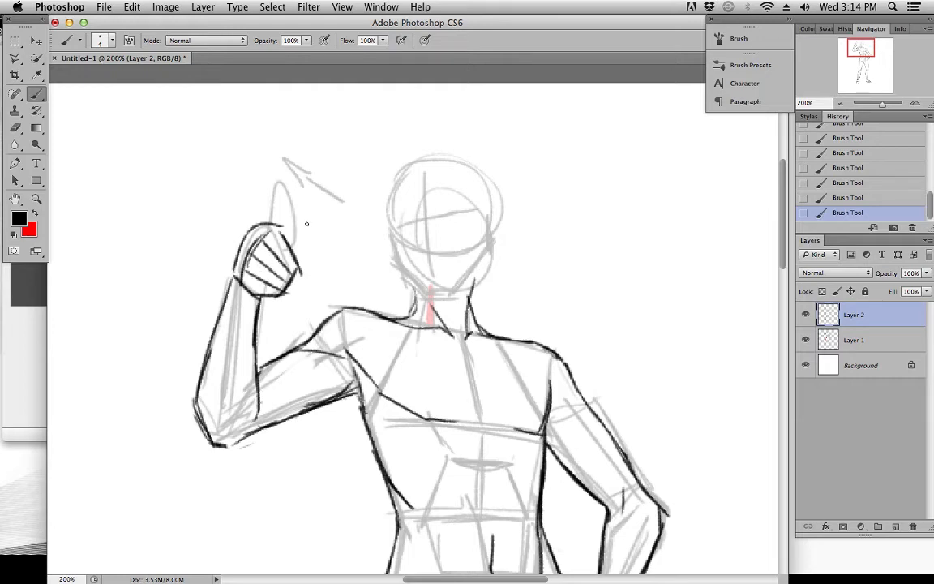
mouse_move(279, 218)
mouse_down()
mouse_move(291, 189)
mouse_move(290, 243)
mouse_up()
Draw the wrist and hand resting on the hip, and join the waist contours to the outer thighs
mouse_move(473, 425)
mouse_down()
mouse_move(370, 265)
mouse_move(431, 332)
mouse_move(442, 371)
mouse_move(314, 152)
mouse_up()
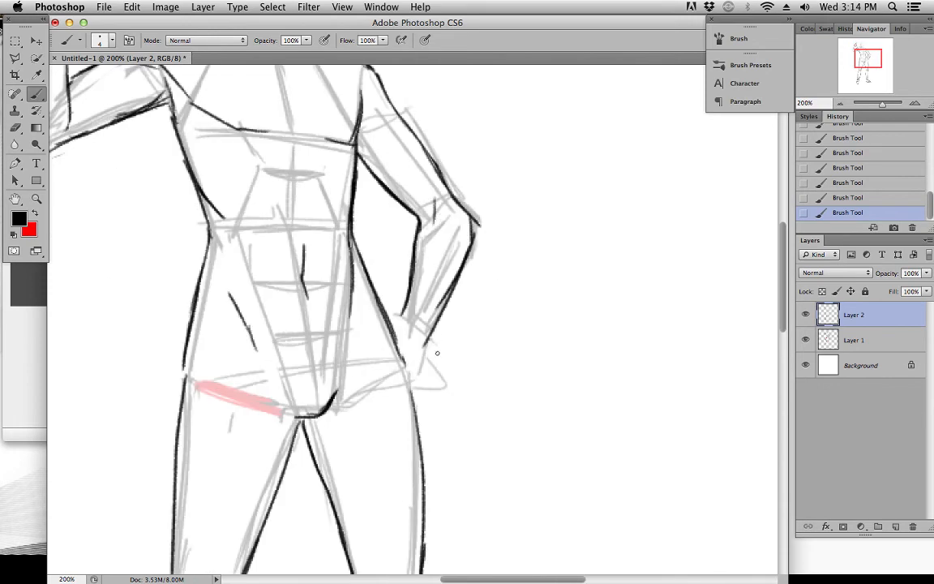
mouse_move(435, 334)
mouse_down()
mouse_move(435, 378)
mouse_move(408, 318)
mouse_move(406, 380)
mouse_move(446, 383)
mouse_up()
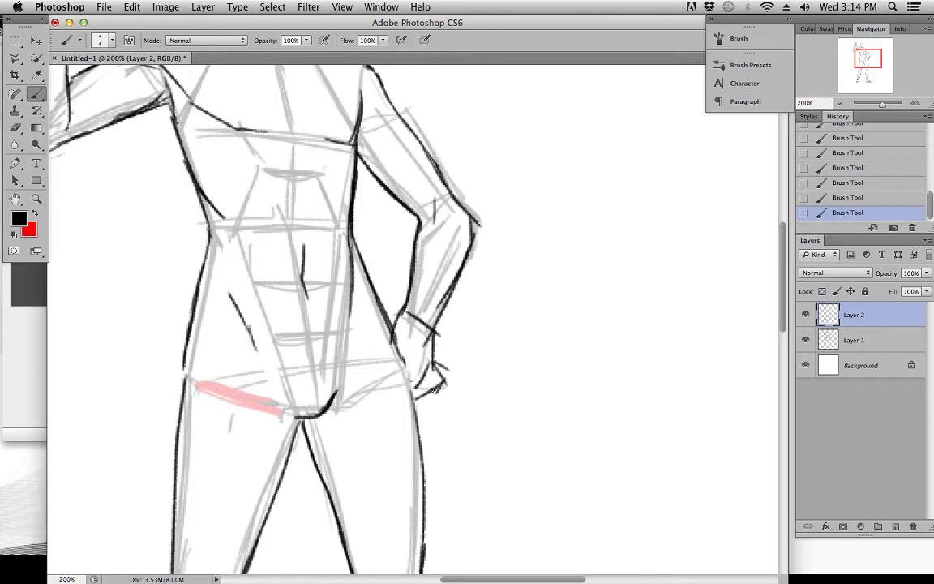
drag(370, 326, 378, 220)
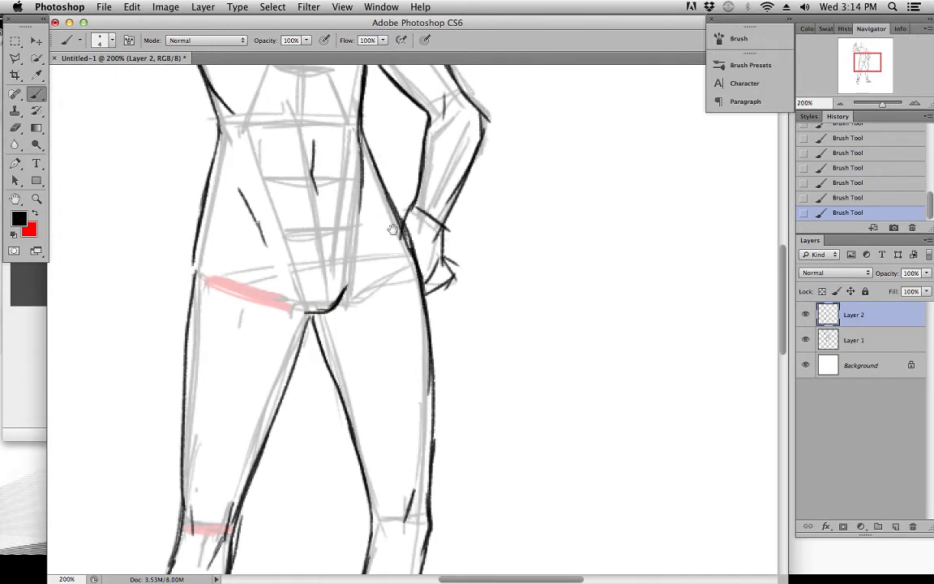
drag(323, 171, 399, 328)
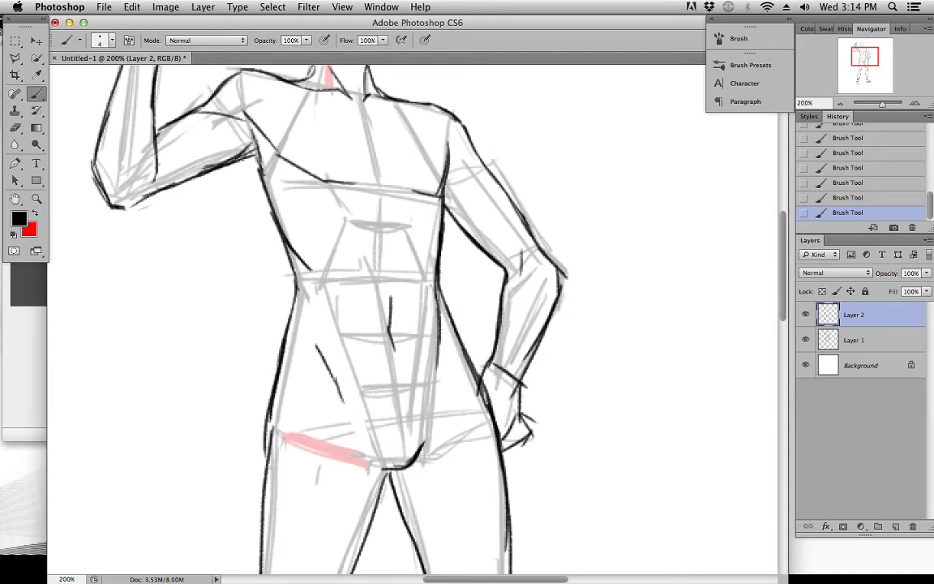
mouse_move(418, 138)
mouse_down()
mouse_move(427, 214)
mouse_move(418, 320)
mouse_move(433, 377)
mouse_up()
drag(430, 442, 438, 396)
key(e)
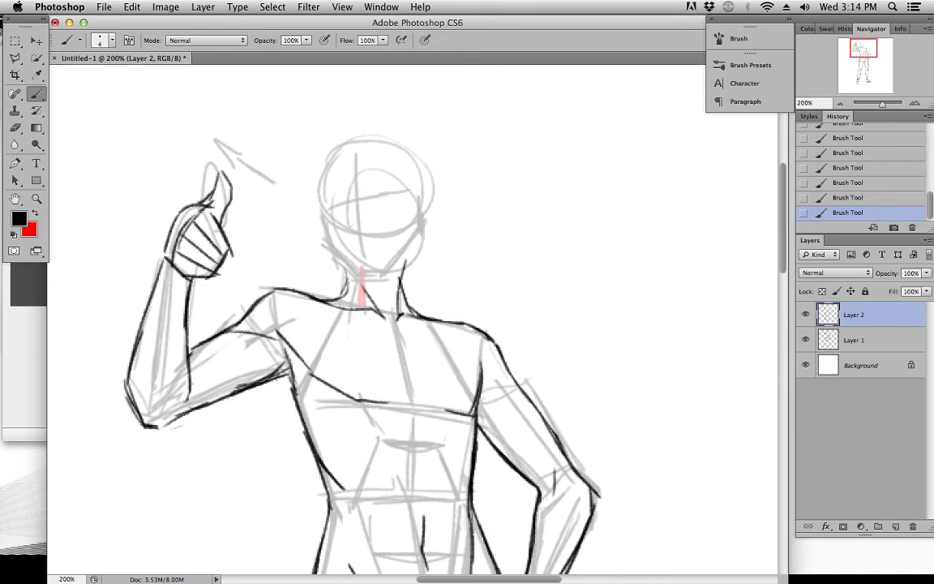
Add a short muscle line under the raised upper arm near the armpit and reinforce the shoulder line toward the neck
mouse_move(282, 350)
mouse_down()
mouse_move(302, 387)
mouse_move(269, 369)
mouse_move(294, 350)
mouse_move(258, 361)
mouse_up()
drag(313, 395, 312, 351)
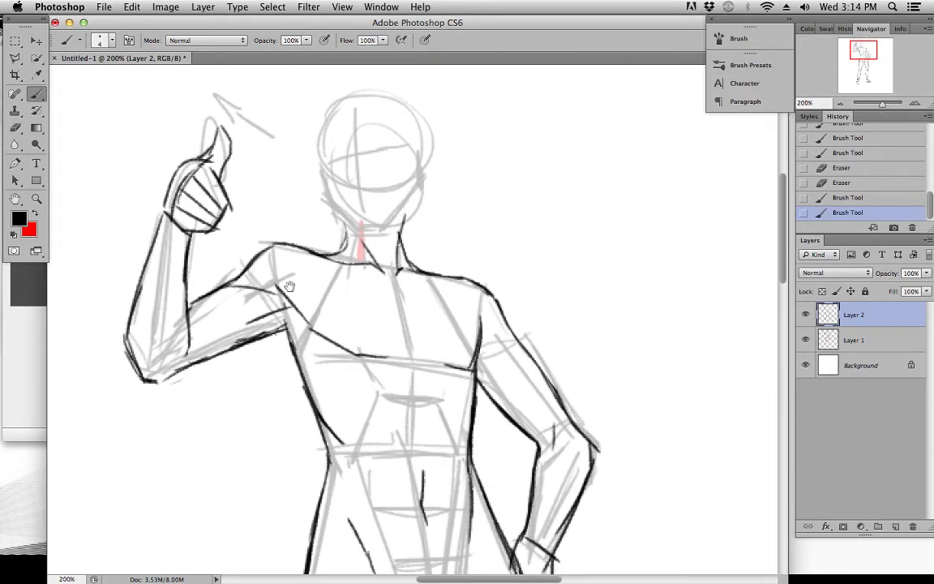
drag(279, 244, 338, 259)
drag(307, 250, 355, 264)
drag(478, 336, 469, 264)
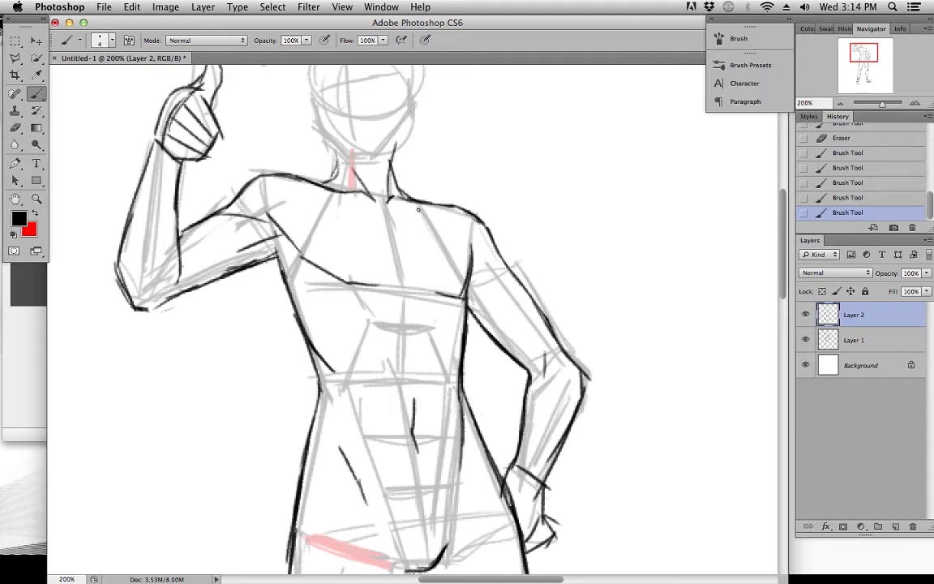
Add a short muscle line across the upper arm beside the armpit, on the side with the hand on the hip
key(super+minus)
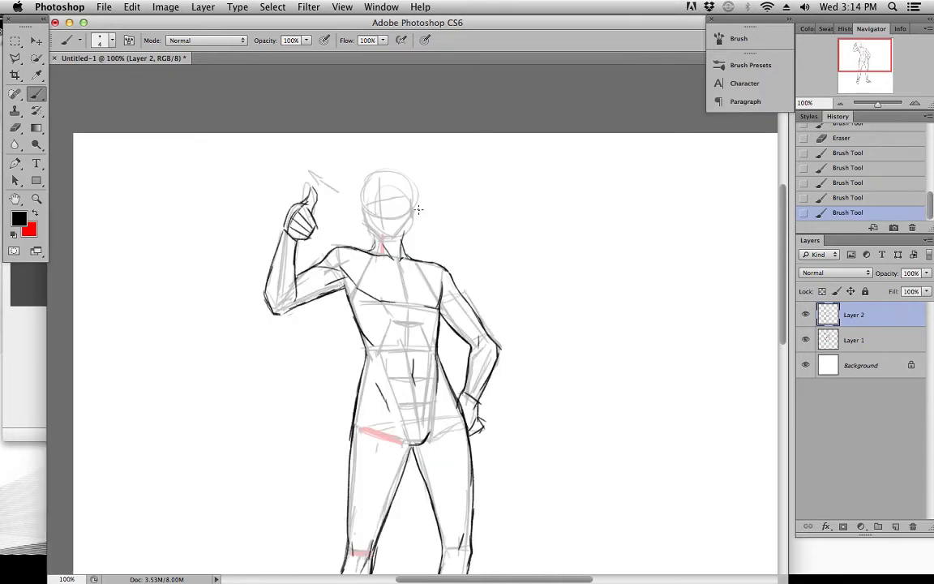
mouse_move(460, 234)
mouse_down()
mouse_move(397, 223)
mouse_move(428, 269)
mouse_move(411, 262)
mouse_up()
key(super+plus)
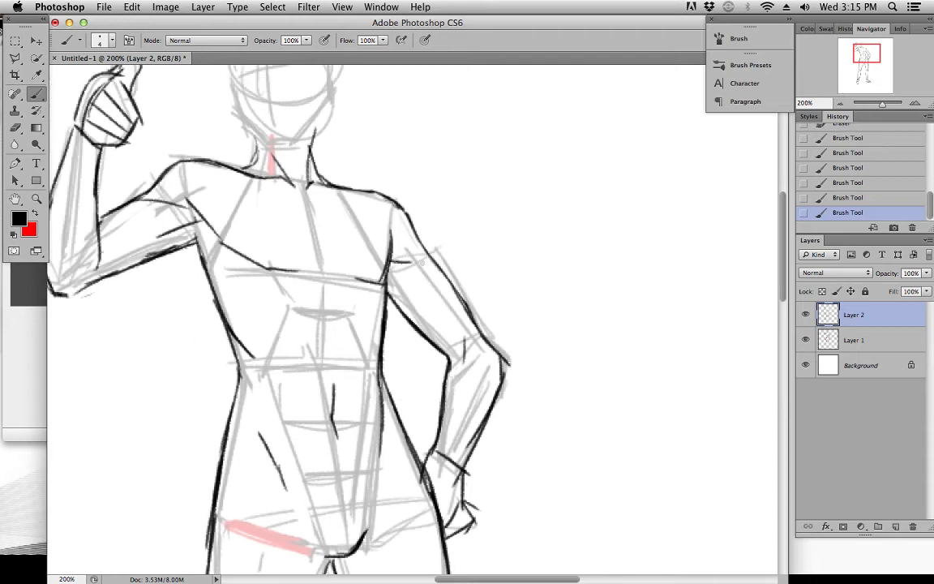
drag(380, 211, 427, 320)
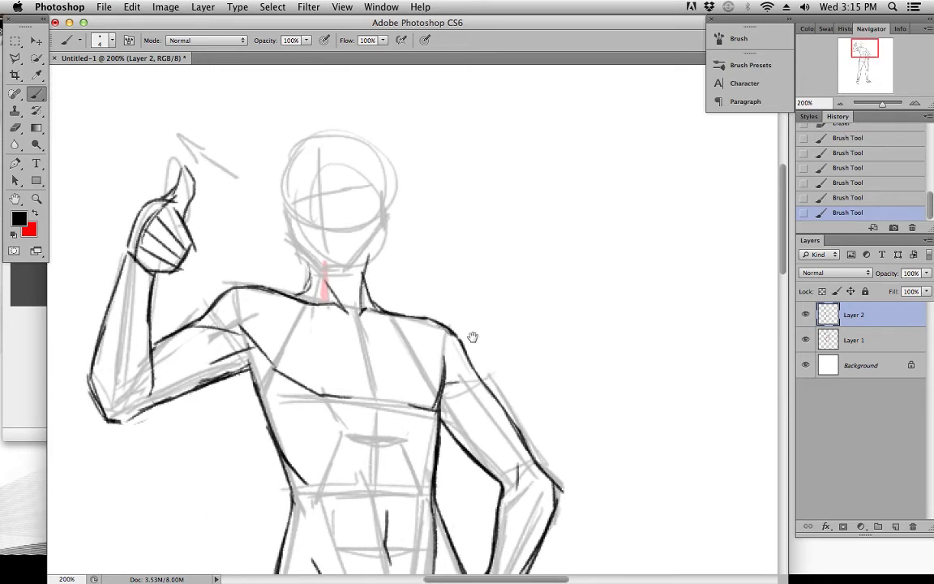
scroll(346, 314, down, 10)
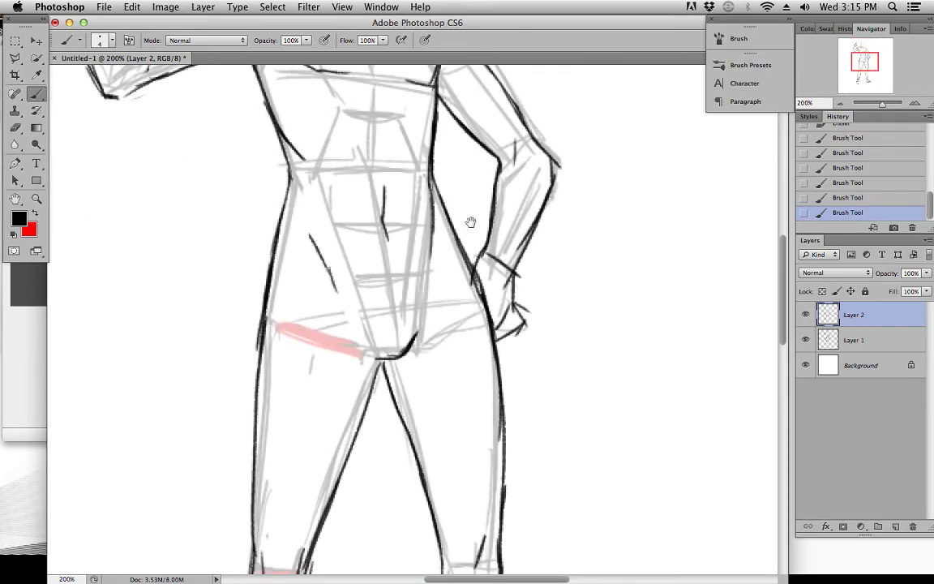
scroll(479, 195, down, 4)
scroll(484, 175, up, 12)
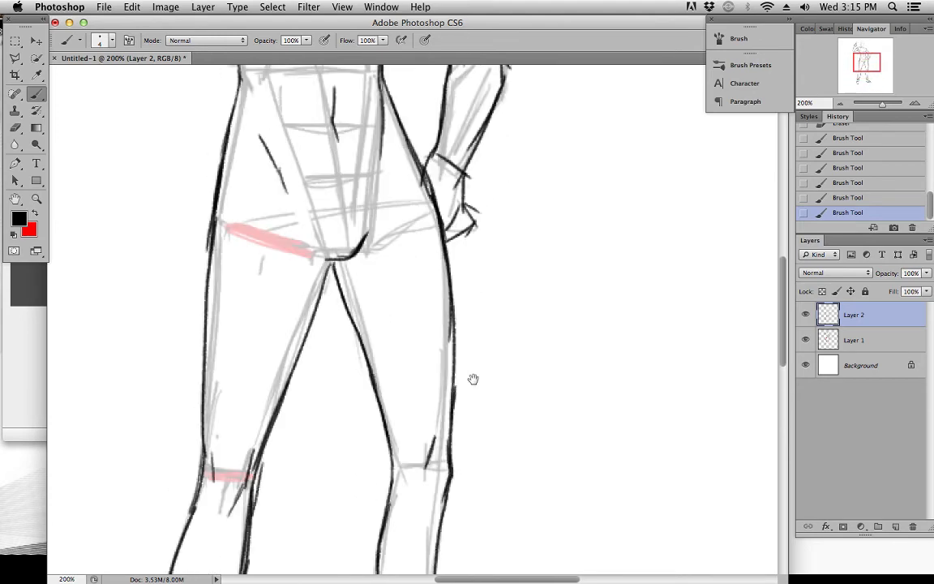
scroll(472, 318, up, 6)
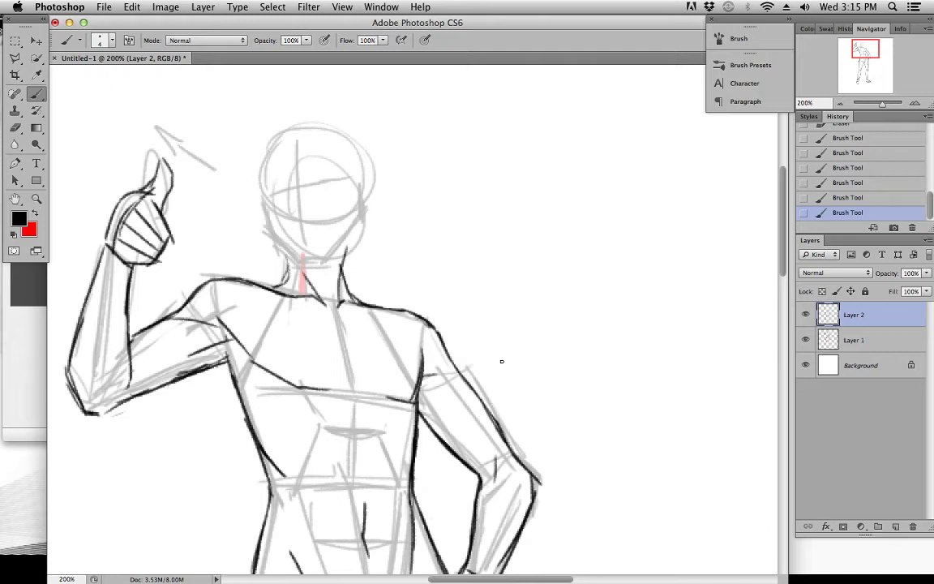
Darken the neck-to-shoulder curve above the raised arm and touch up the line at the front of that shoulder
drag(232, 330, 263, 340)
mouse_move(258, 284)
mouse_down()
mouse_move(280, 284)
mouse_move(288, 272)
mouse_up()
key(space)
mouse_move(416, 340)
mouse_down()
mouse_move(455, 296)
mouse_move(443, 246)
mouse_move(437, 306)
mouse_move(414, 300)
mouse_up()
drag(301, 228, 373, 256)
key(space)
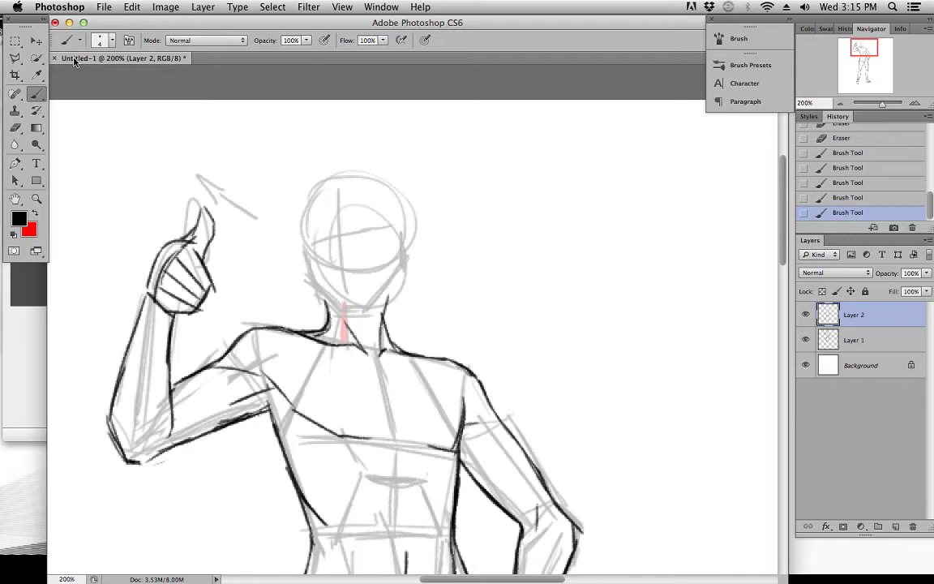
Select the block-in head on Layer 1 with the Polygonal Lasso, shift it slightly left over the neck, and deselect
click(14, 58)
click(839, 357)
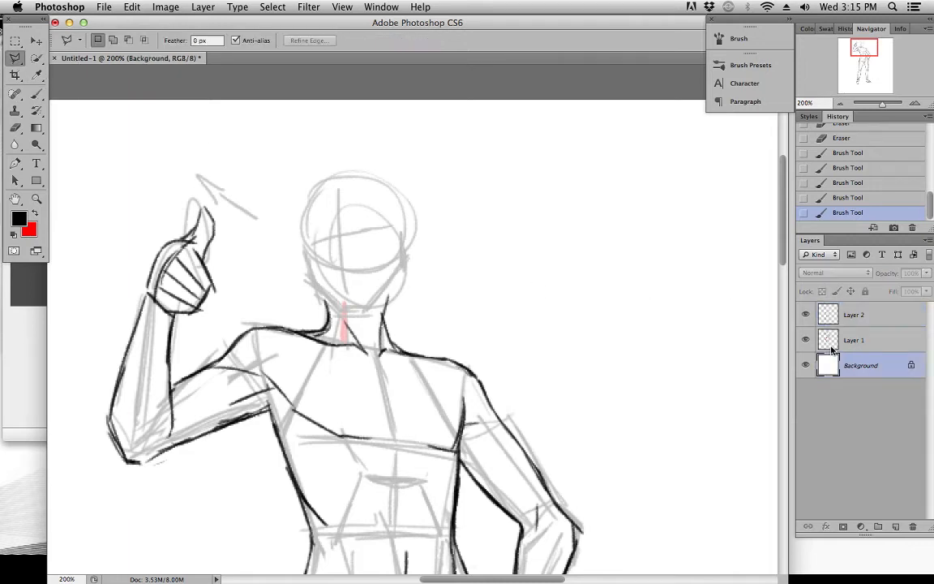
click(844, 340)
click(287, 290)
click(349, 326)
click(404, 306)
click(440, 237)
click(415, 159)
click(349, 130)
click(289, 176)
click(287, 290)
key(v)
drag(357, 230, 353, 234)
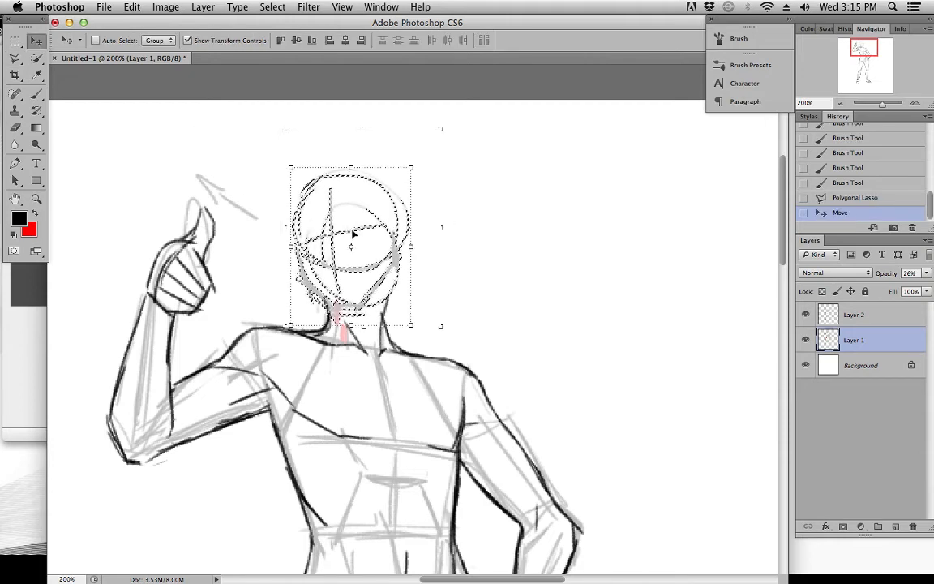
click(272, 8)
click(279, 36)
Draw the head's outline on Layer 2 over the block-in, from the rounded skull down the cheeks to the chin
key(b)
key(alt+bracketright)
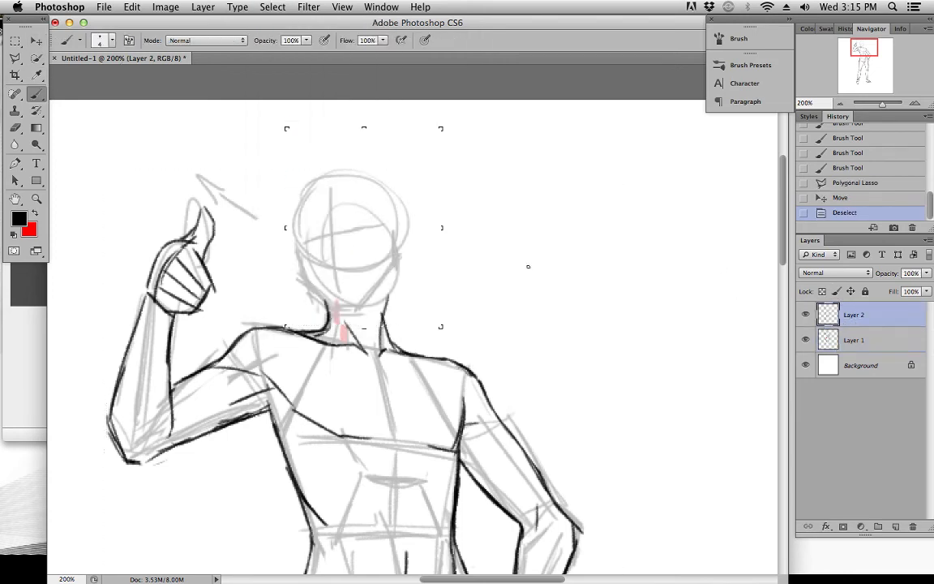
mouse_move(294, 234)
mouse_down()
mouse_move(315, 176)
mouse_move(389, 188)
mouse_up()
key(super+z)
drag(376, 179, 393, 201)
drag(373, 179, 398, 218)
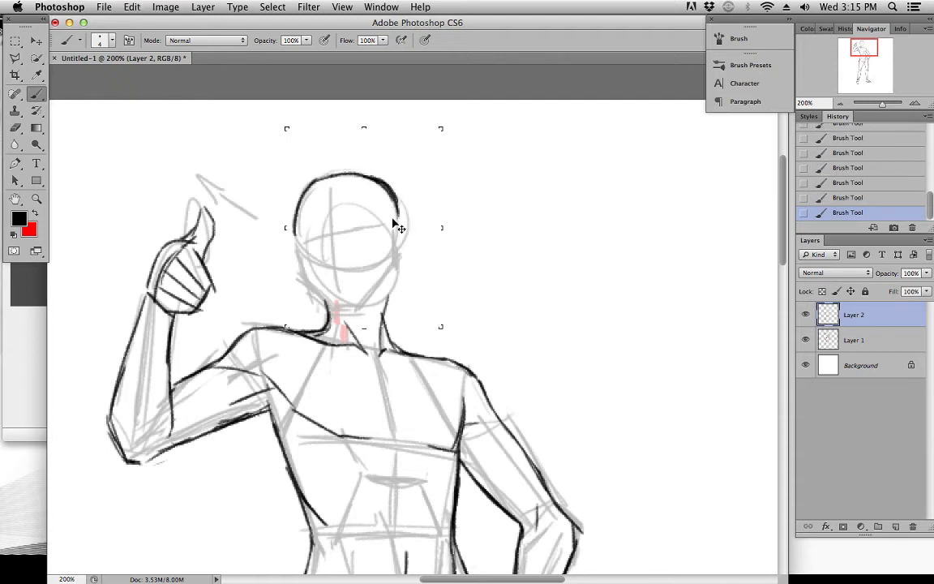
drag(323, 188, 375, 189)
drag(378, 192, 395, 213)
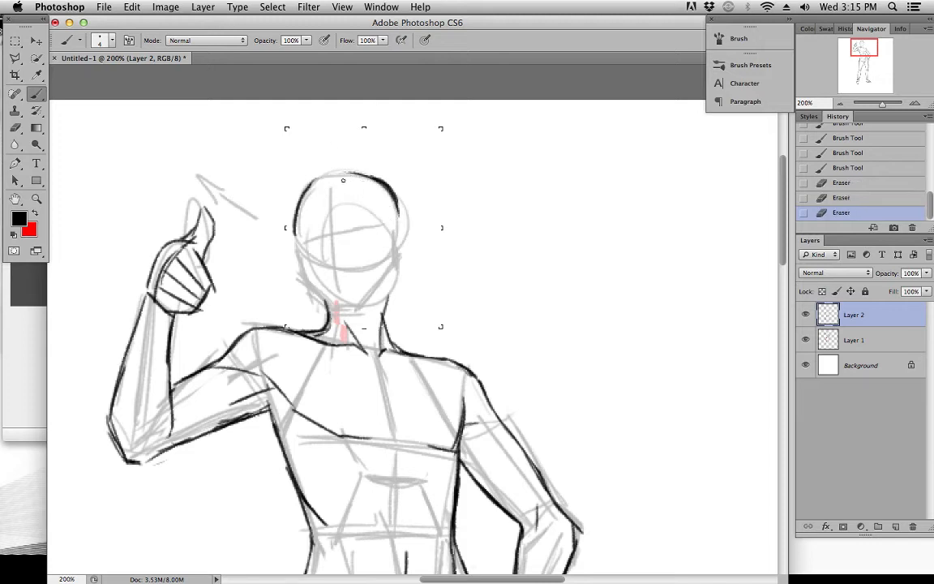
mouse_move(302, 192)
mouse_down()
mouse_move(350, 172)
mouse_move(398, 215)
mouse_up()
drag(391, 190, 399, 214)
drag(291, 230, 312, 290)
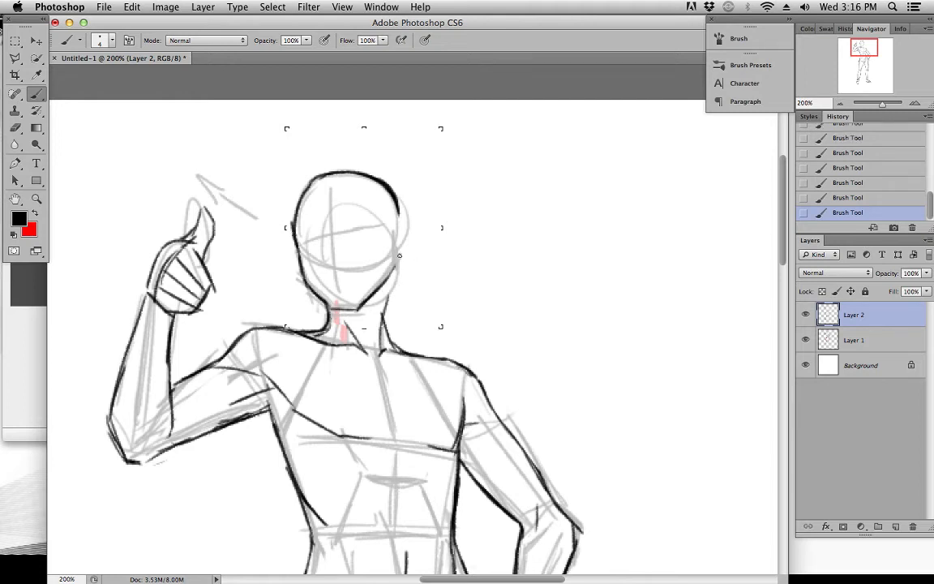
drag(393, 242, 387, 277)
Close the head's outline on the ear side and draw the neck lines from the jaw down to the collarbones
drag(297, 240, 371, 217)
drag(328, 187, 340, 306)
mouse_move(388, 217)
mouse_down()
mouse_move(395, 224)
mouse_move(417, 217)
mouse_up()
drag(330, 186, 340, 305)
mouse_move(324, 227)
mouse_down()
mouse_move(309, 241)
mouse_move(379, 219)
mouse_move(323, 202)
mouse_up()
drag(397, 209, 402, 256)
drag(326, 305, 359, 345)
drag(396, 259, 378, 357)
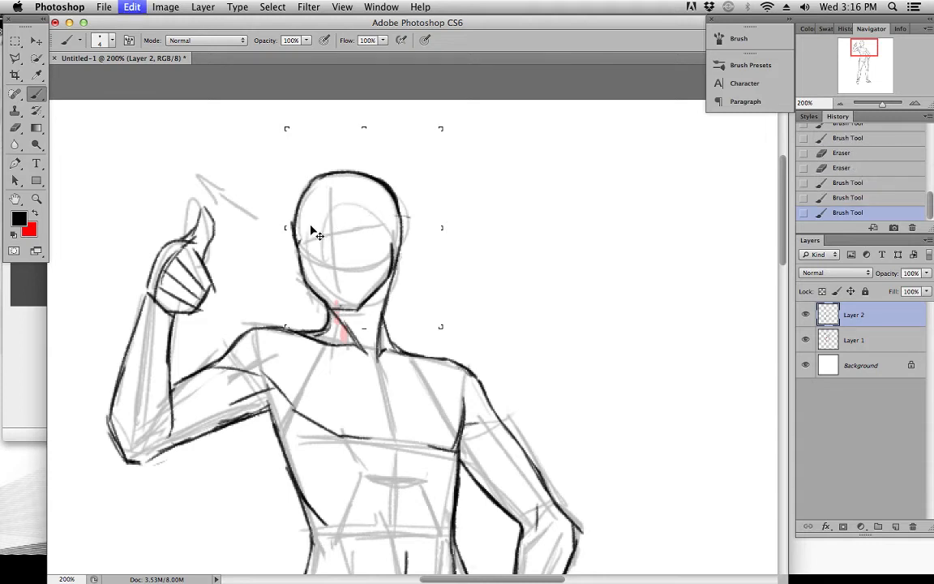
Draw slanted brow and eye guidelines across the face and a vertical centre line down the forehead
mouse_move(329, 221)
mouse_down()
mouse_move(294, 230)
mouse_move(378, 218)
mouse_up()
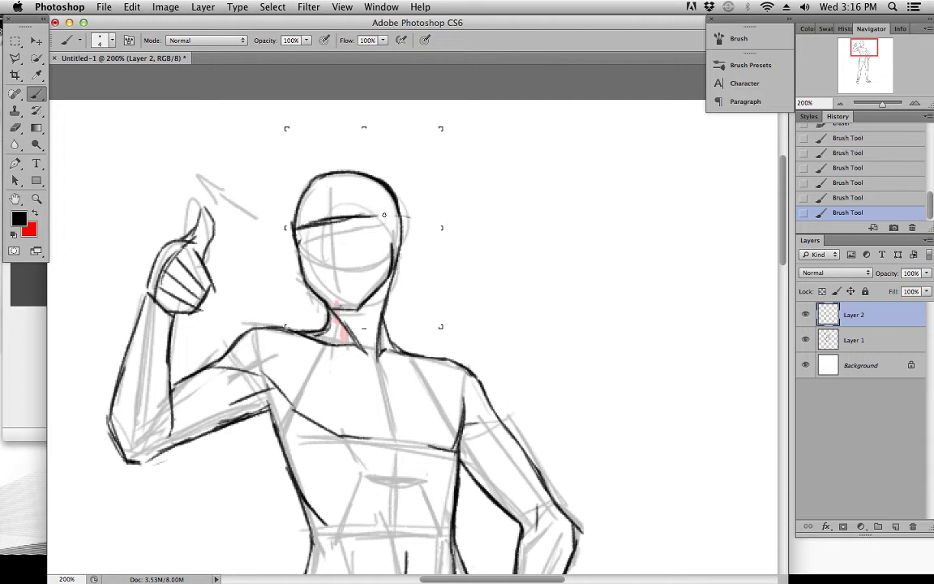
drag(332, 184, 330, 217)
drag(298, 236, 383, 224)
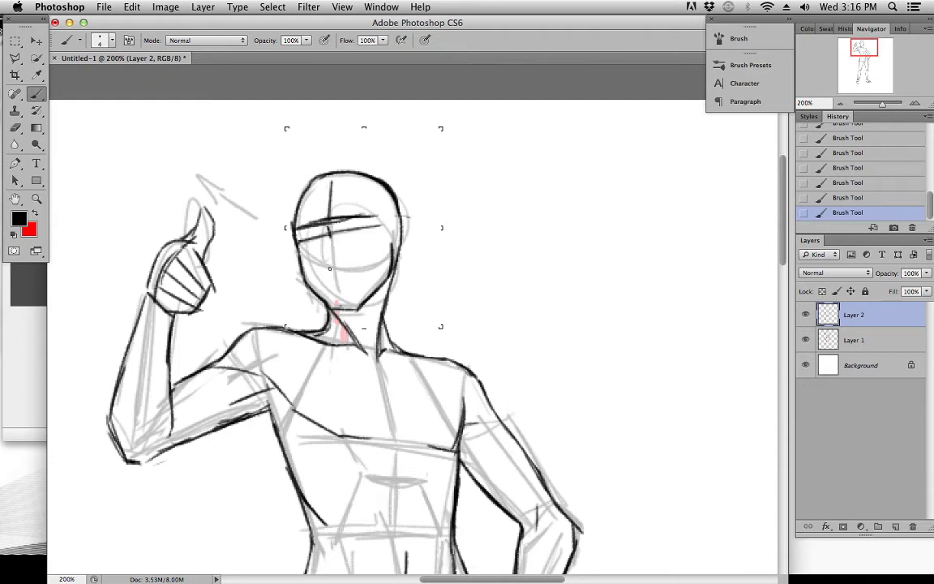
Draw the nose and a short mouth line below it, and reinforce the jaw and chin
mouse_move(326, 275)
mouse_down()
mouse_move(357, 269)
mouse_move(334, 275)
mouse_up()
key(super+z)
mouse_move(344, 275)
mouse_down()
mouse_move(330, 271)
mouse_move(341, 262)
mouse_move(334, 270)
mouse_move(327, 260)
mouse_up()
key(super+z)
drag(327, 258, 343, 266)
key(e)
drag(296, 215, 290, 243)
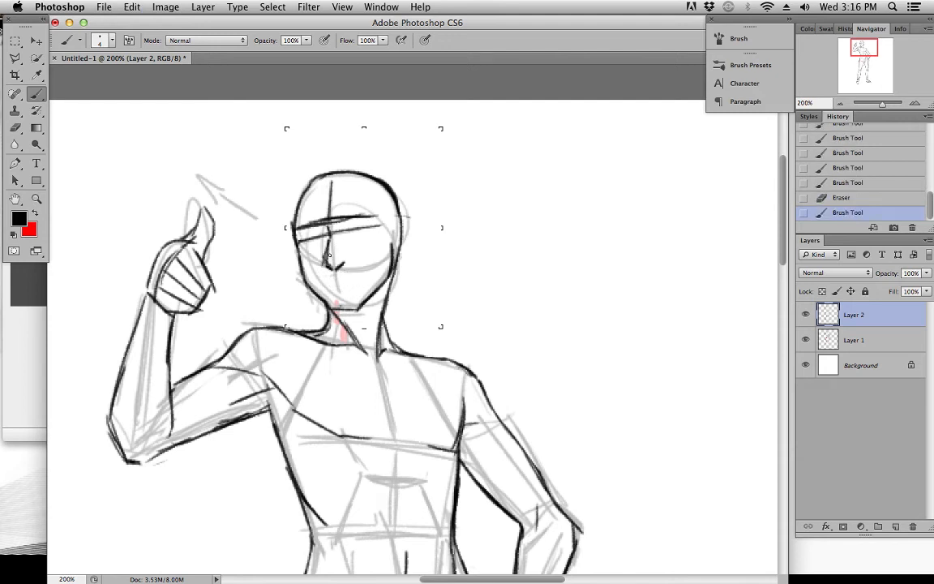
mouse_move(328, 280)
mouse_down()
mouse_move(344, 278)
mouse_move(336, 312)
mouse_move(367, 314)
mouse_up()
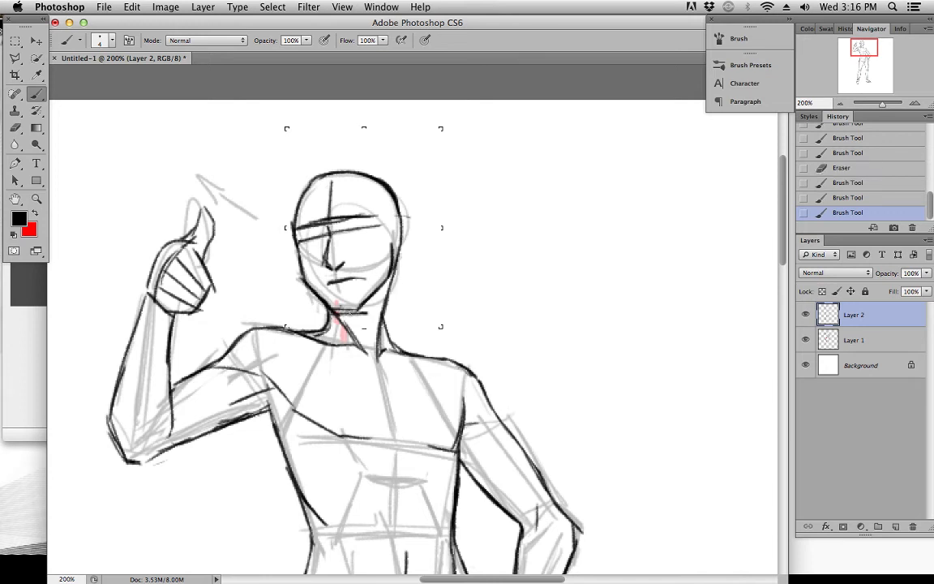
Draw the curved temple line and the oval ear on the side of the head
mouse_move(382, 199)
mouse_down()
mouse_move(378, 228)
mouse_move(379, 213)
mouse_move(398, 257)
mouse_up()
key(super+z)
mouse_move(377, 217)
mouse_down()
mouse_move(403, 200)
mouse_move(410, 230)
mouse_up()
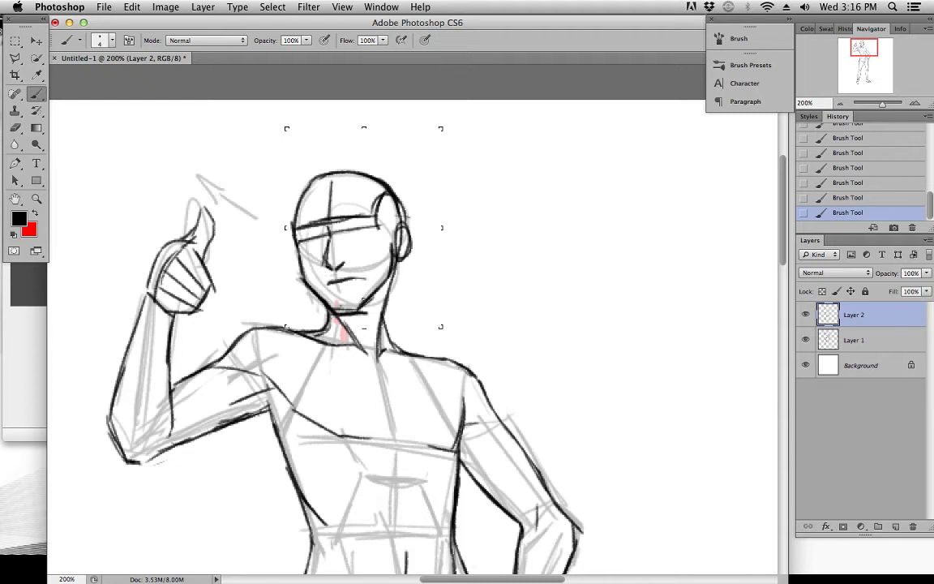
Lasso and cut the drawn head from Layer 2, paste it onto its own layer, and align it back over the neck
click(15, 58)
click(281, 270)
click(367, 315)
click(390, 290)
click(432, 252)
click(429, 169)
click(359, 135)
click(281, 156)
double_click(263, 198)
key(ctrl+x)
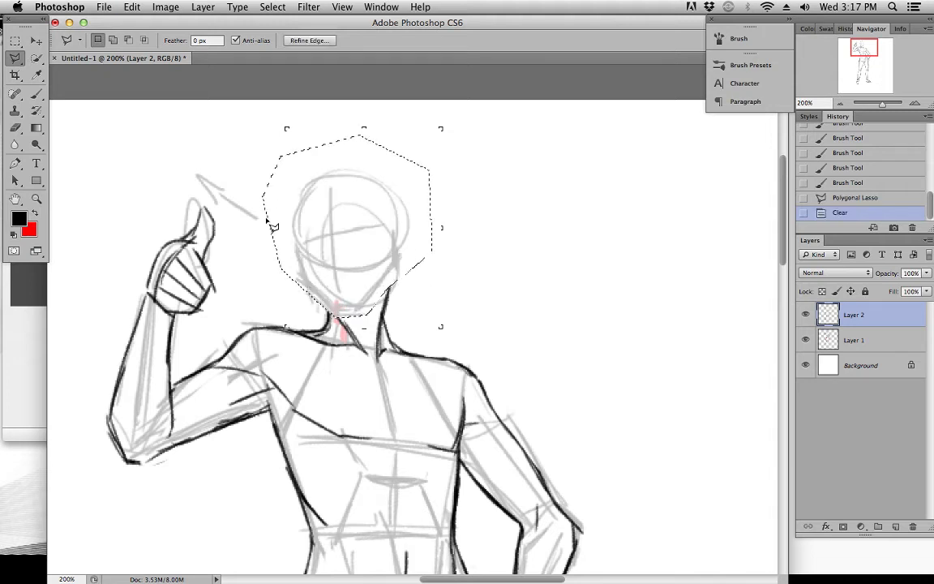
key(ctrl+v)
click(36, 40)
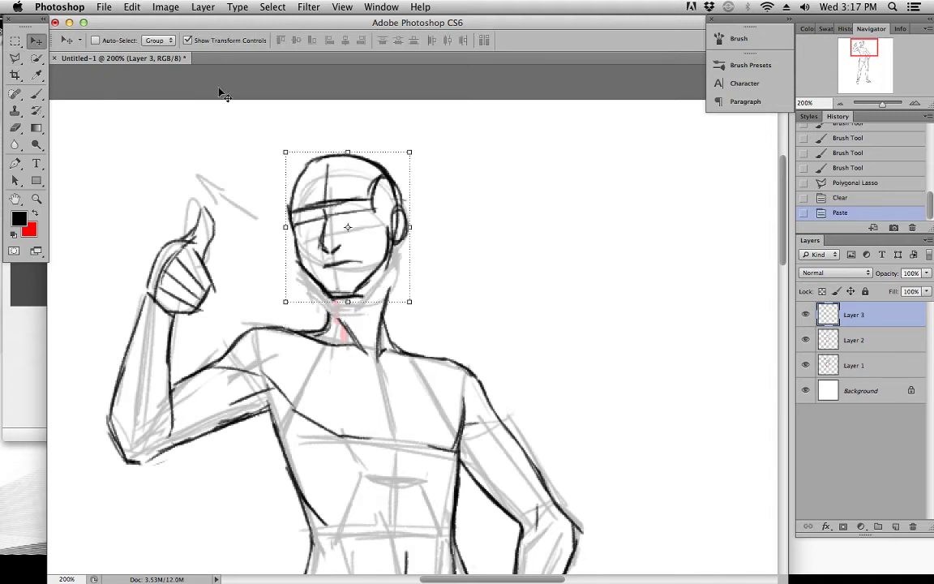
drag(324, 194, 329, 210)
Hide Layer 1 and lower the opacity of the pasted head layer to 30%
click(806, 365)
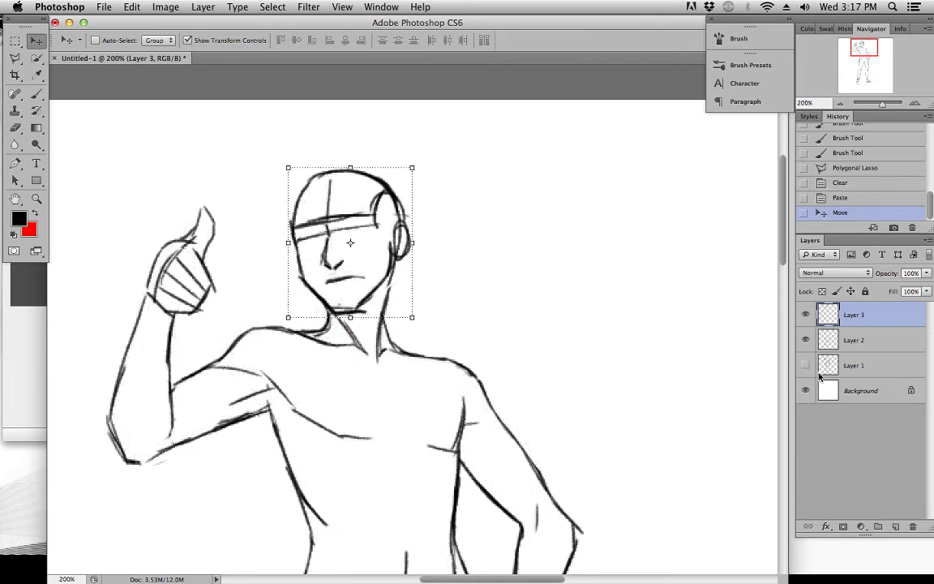
key(3)
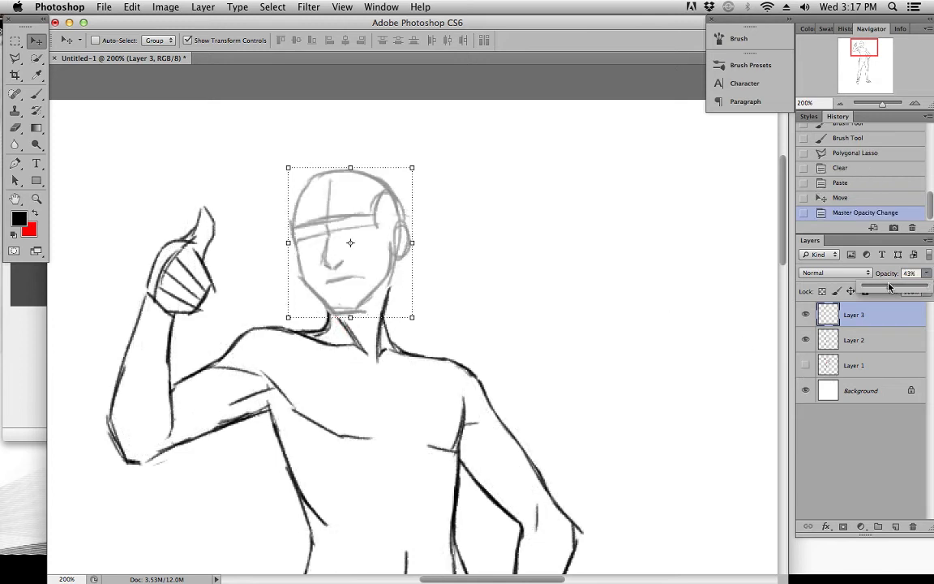
Enlarge the faded head to about 114% in width and height, keep it seated on the neck, and apply the transform
drag(287, 168, 270, 147)
drag(367, 237, 377, 242)
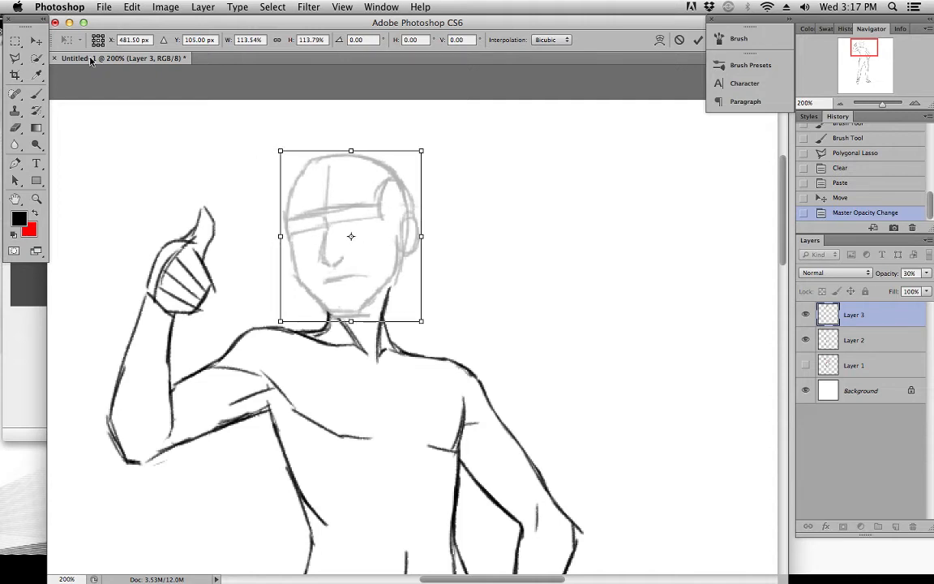
click(37, 40)
click(571, 212)
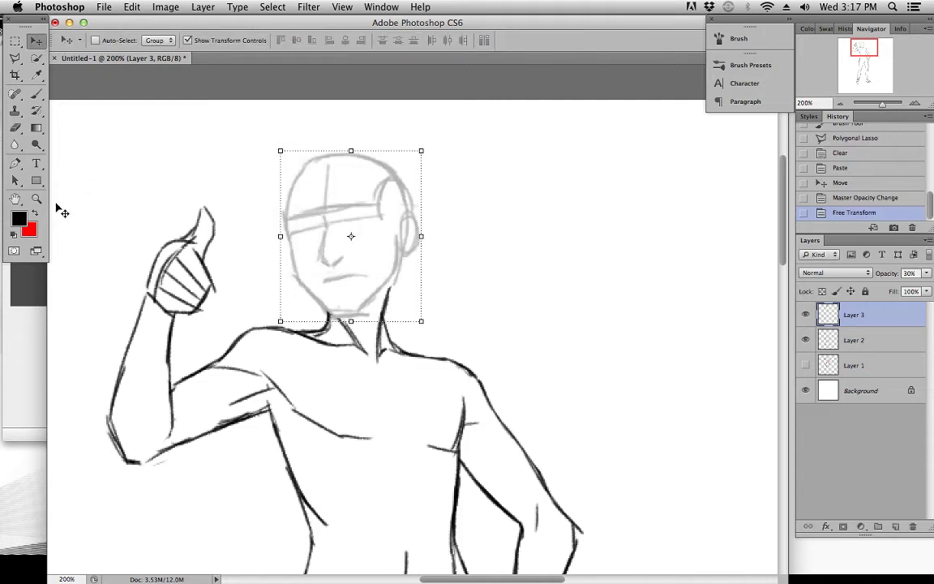
Try a skull stroke on Layer 3, undo it, and place Layer 3 beneath Layer 2 with Layer 2 active
key(z)
click(356, 239)
drag(349, 176, 368, 187)
click(37, 94)
drag(292, 144, 277, 199)
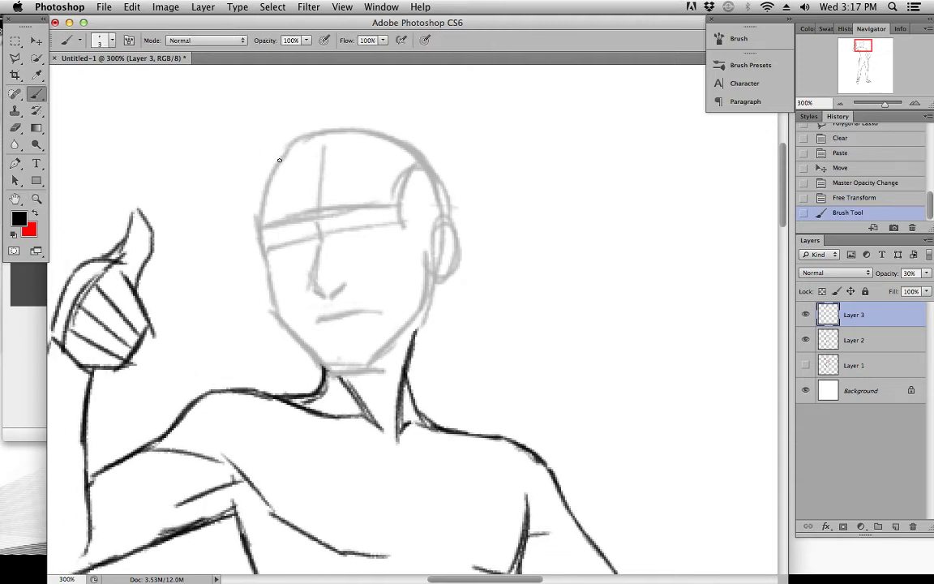
drag(298, 135, 261, 201)
key(super+z)
drag(845, 320, 848, 353)
click(849, 318)
Try tracing the skull's curve from the crown down to the brow on Layer 2 over the faded head
click(288, 180)
key(super+z)
drag(299, 142, 254, 213)
key(super+z)
drag(296, 139, 257, 212)
key(super+z)
drag(295, 139, 258, 213)
mouse_move(265, 176)
mouse_down()
mouse_move(259, 213)
mouse_move(257, 243)
mouse_up()
Draw the far side of the face from the brow down to the cheek
drag(258, 199, 266, 280)
drag(262, 270, 270, 292)
drag(247, 231, 262, 276)
drag(255, 217, 260, 255)
drag(257, 239, 271, 292)
drag(268, 276, 271, 302)
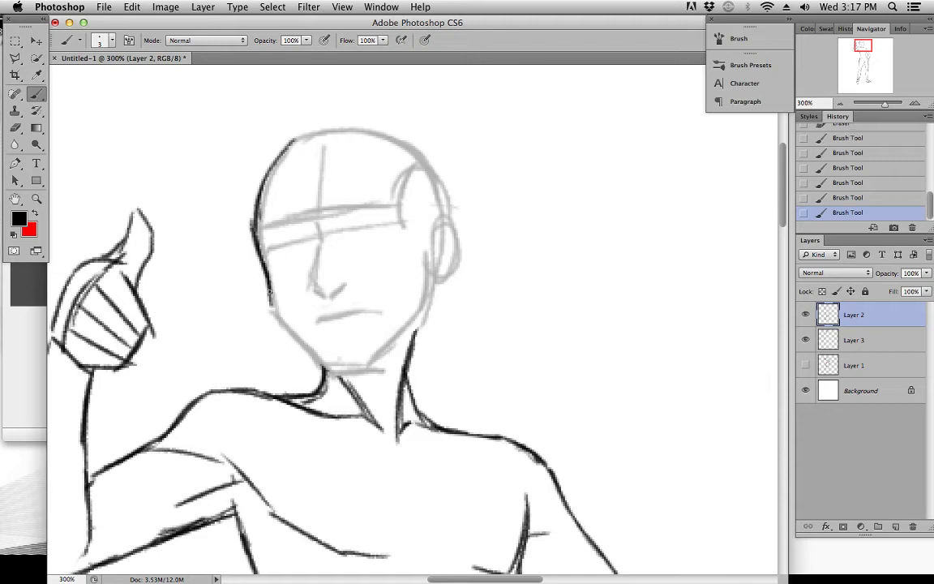
Extend the face contour from the cheek along the jaw to the chin and reinforce it with overlapping strokes
drag(316, 364, 310, 358)
drag(259, 250, 275, 311)
drag(266, 290, 300, 344)
drag(278, 316, 323, 360)
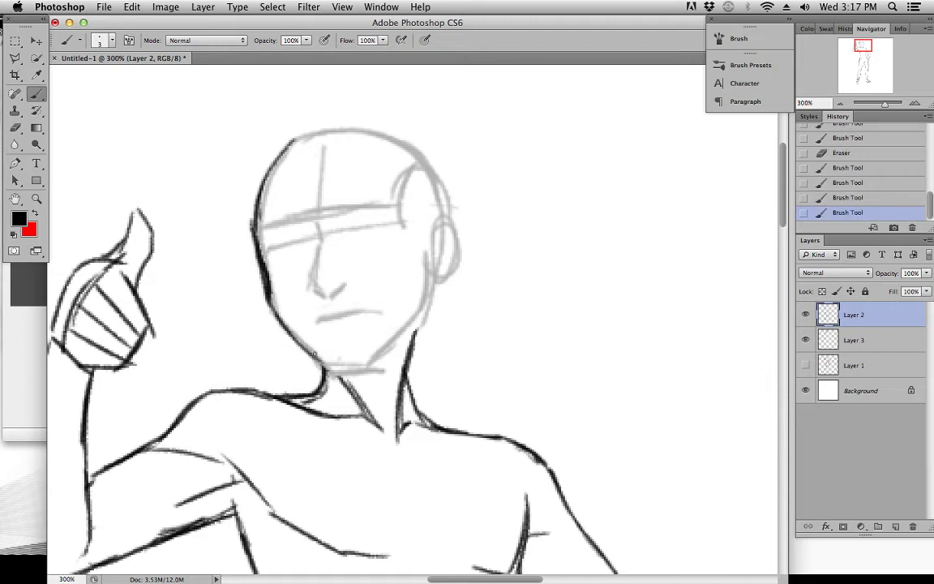
drag(253, 233, 291, 334)
mouse_move(251, 216)
mouse_down()
mouse_move(254, 241)
mouse_move(274, 263)
mouse_move(264, 277)
mouse_move(276, 314)
mouse_up()
mouse_move(264, 268)
mouse_down()
mouse_move(283, 325)
mouse_move(302, 335)
mouse_up()
mouse_move(260, 298)
mouse_down()
mouse_move(306, 339)
mouse_move(323, 336)
mouse_up()
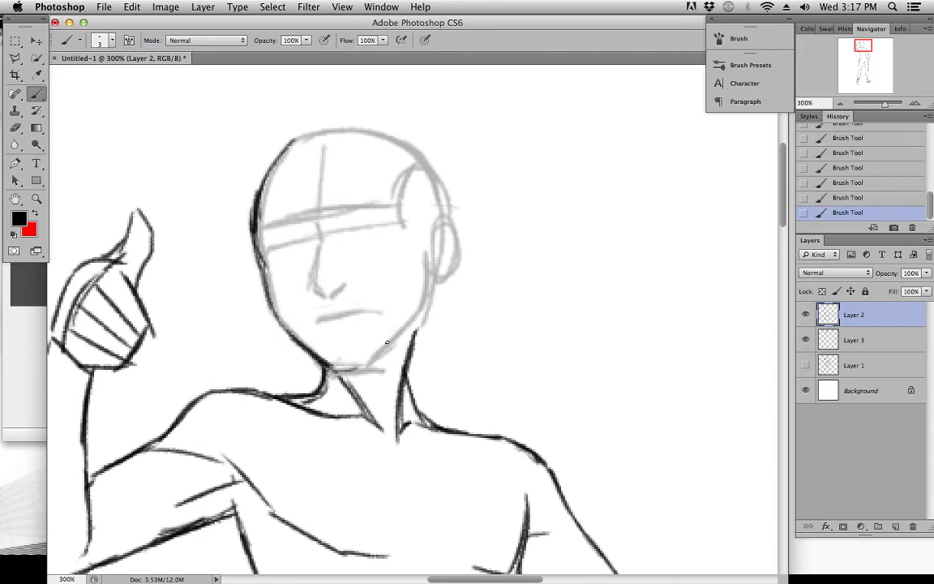
Draw the near jaw line from the chin up toward the ear
mouse_move(342, 377)
mouse_down()
mouse_move(397, 345)
mouse_move(421, 311)
mouse_up()
mouse_move(423, 286)
mouse_down()
mouse_move(419, 314)
mouse_move(422, 266)
mouse_up()
drag(422, 266, 415, 310)
Erase the skull curve above the brow and redraw the face's far side cleanly from the brow to the chin
drag(275, 279, 272, 261)
drag(250, 218, 270, 298)
drag(250, 221, 278, 325)
drag(267, 224, 279, 160)
mouse_move(245, 212)
mouse_down()
mouse_move(276, 155)
mouse_move(299, 138)
mouse_up()
mouse_move(261, 230)
mouse_down()
mouse_move(274, 304)
mouse_move(286, 167)
mouse_move(287, 199)
mouse_move(256, 242)
mouse_move(259, 264)
mouse_up()
mouse_move(258, 260)
mouse_down()
mouse_move(280, 325)
mouse_move(318, 357)
mouse_up()
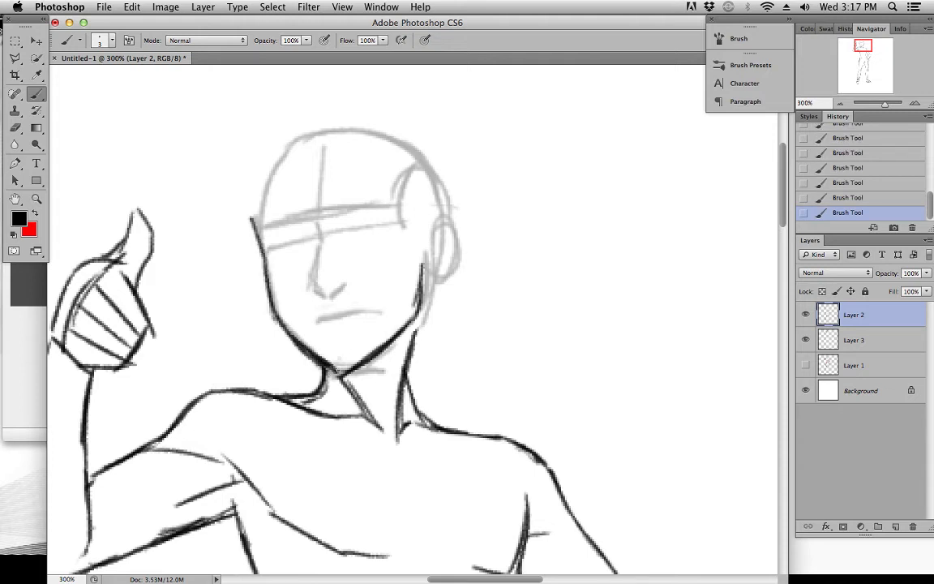
Reinforce the jaw below the ear and draw the skull contour from the brow over the crown to the ear
drag(408, 292, 411, 273)
drag(416, 312, 423, 281)
mouse_move(253, 222)
mouse_down()
mouse_move(254, 186)
mouse_move(286, 147)
mouse_up()
mouse_move(253, 190)
mouse_down()
mouse_move(310, 133)
mouse_move(370, 132)
mouse_move(351, 132)
mouse_move(388, 140)
mouse_move(430, 174)
mouse_move(452, 233)
mouse_up()
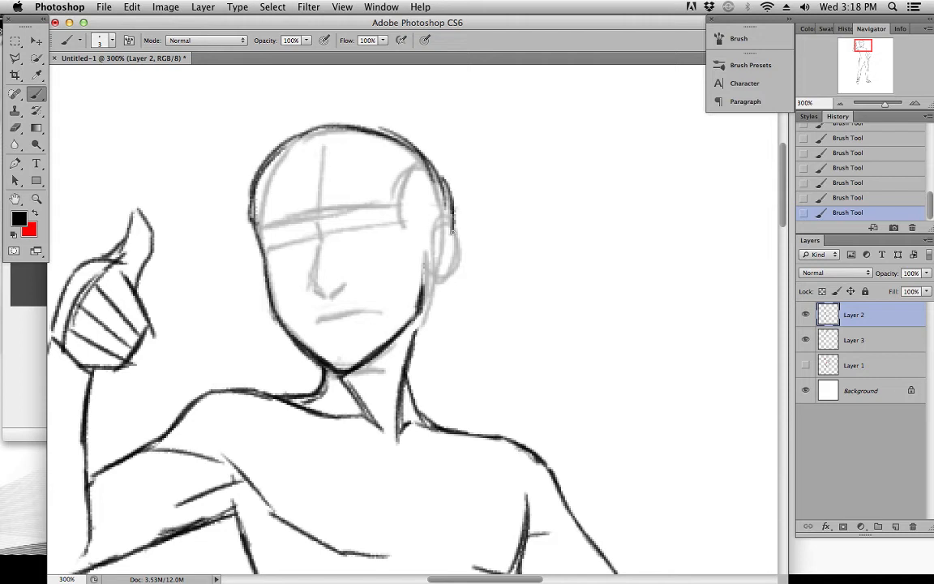
mouse_move(258, 167)
mouse_down()
mouse_move(244, 241)
mouse_move(255, 174)
mouse_up()
mouse_move(260, 233)
mouse_down()
mouse_move(253, 193)
mouse_move(282, 143)
mouse_move(341, 128)
mouse_move(388, 129)
mouse_up()
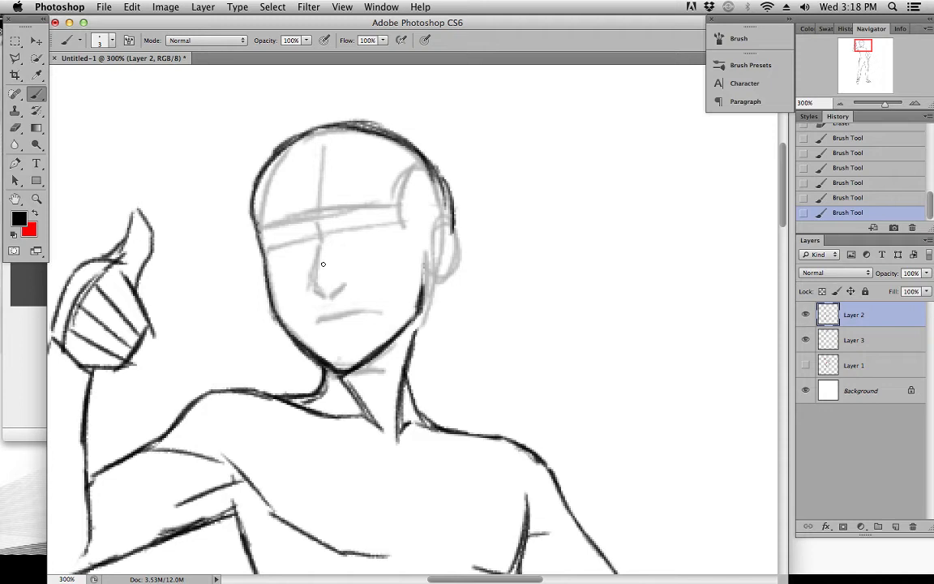
Draw the curved brow-to-nose bridge line and the tip of the nose with its nostril
drag(301, 221, 319, 243)
key(super+z)
mouse_move(340, 290)
mouse_down()
mouse_move(326, 296)
mouse_move(318, 282)
mouse_move(319, 295)
mouse_move(319, 265)
mouse_move(316, 283)
mouse_move(336, 288)
mouse_up()
key(super+z)
key(super+z)
drag(503, 166, 397, 167)
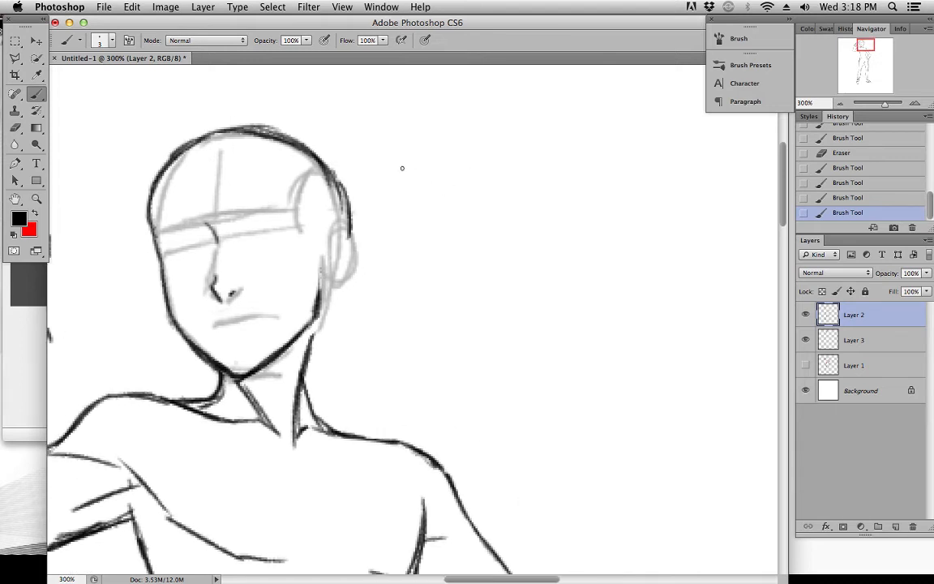
Draw two large cartoon eyes with arched upper lids and oval irises, plus an open smiling mouth, in the blank area beside the head
drag(500, 236, 418, 248)
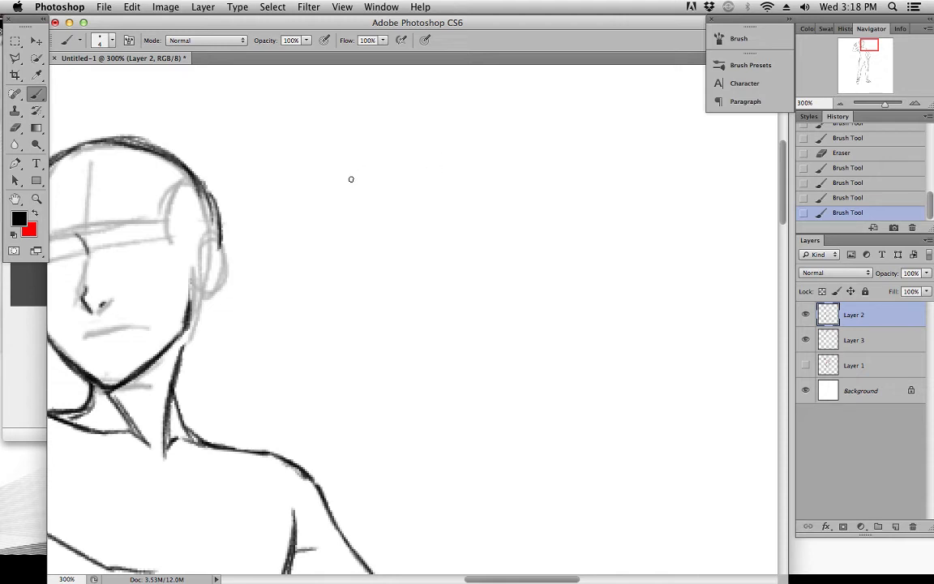
mouse_move(349, 175)
mouse_down()
mouse_move(372, 150)
mouse_move(386, 187)
mouse_move(385, 157)
mouse_up()
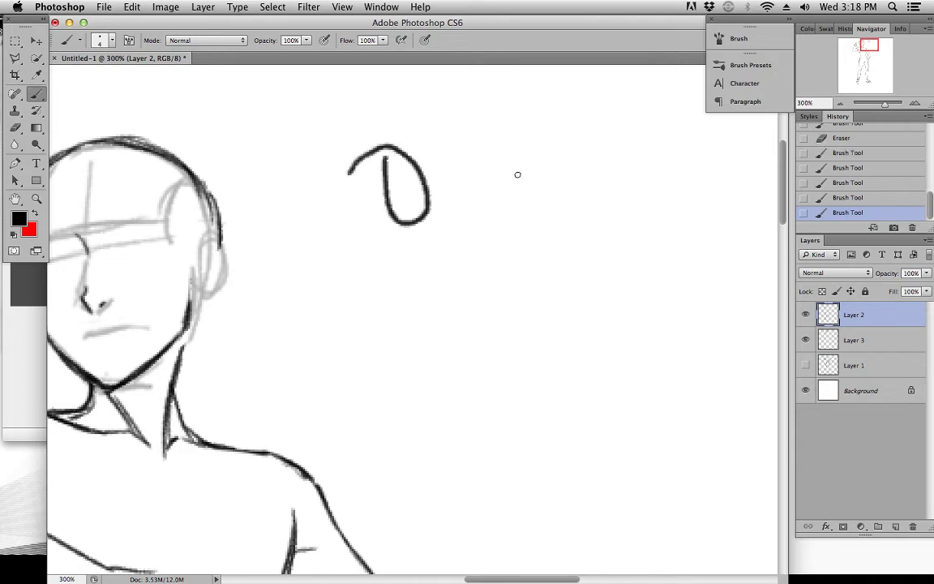
mouse_move(503, 216)
mouse_down()
mouse_move(513, 143)
mouse_move(556, 198)
mouse_move(523, 151)
mouse_move(502, 144)
mouse_move(544, 211)
mouse_move(525, 209)
mouse_up()
key(super+z)
key(super+z)
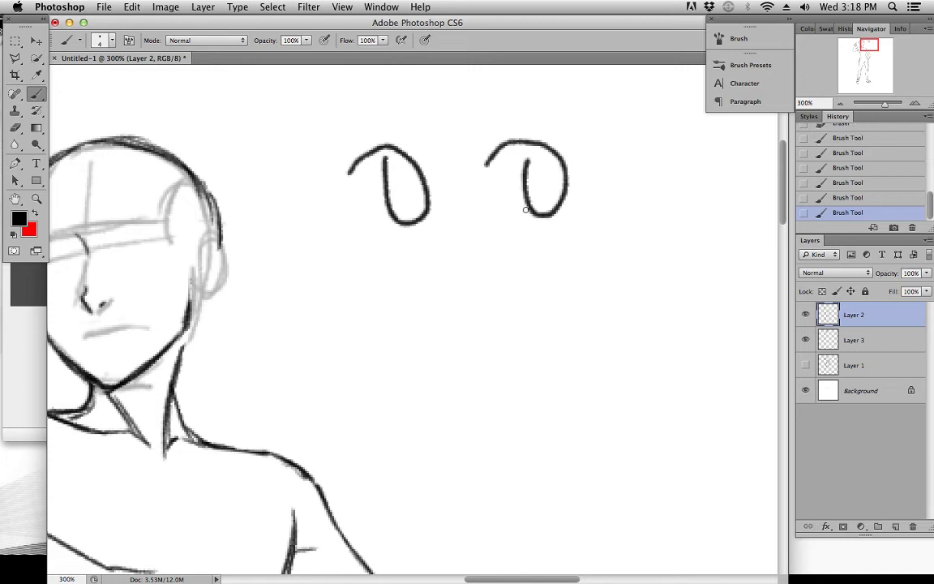
key(super+z)
mouse_move(486, 164)
mouse_down()
mouse_move(580, 194)
mouse_move(529, 156)
mouse_up()
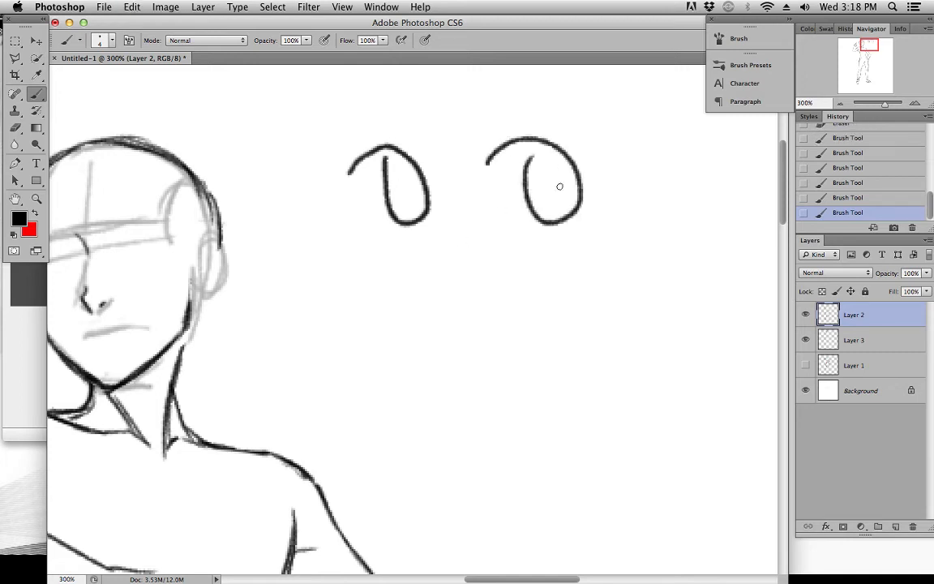
mouse_move(421, 274)
mouse_down()
mouse_move(517, 257)
mouse_move(459, 301)
mouse_up()
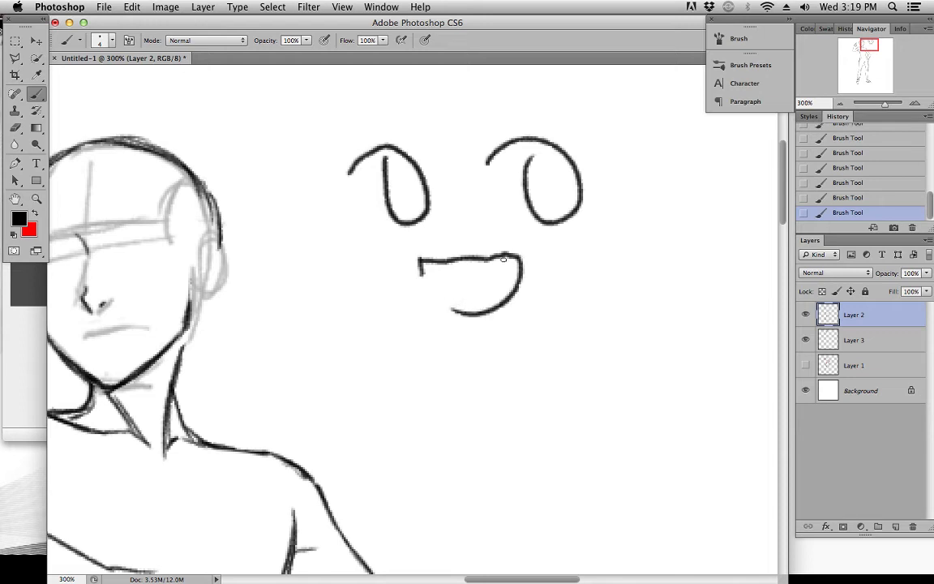
Thicken the upper lash lines of both cartoon eyes and add a small highlight shape inside each iris
scroll(567, 270, right, 3)
scroll(567, 270, up, 1)
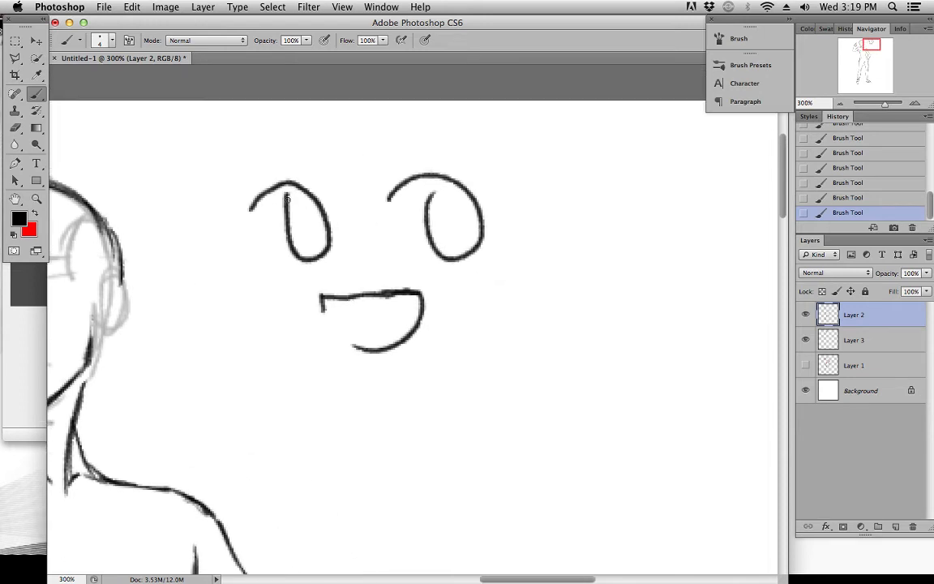
drag(252, 219, 274, 248)
mouse_move(289, 194)
mouse_down()
mouse_move(301, 200)
mouse_move(291, 225)
mouse_move(330, 223)
mouse_up()
key(super+z)
drag(457, 194, 476, 219)
mouse_move(404, 184)
mouse_down()
mouse_move(449, 179)
mouse_move(489, 224)
mouse_up()
drag(465, 188, 472, 229)
mouse_move(265, 244)
mouse_down()
mouse_move(258, 211)
mouse_move(303, 192)
mouse_move(284, 193)
mouse_up()
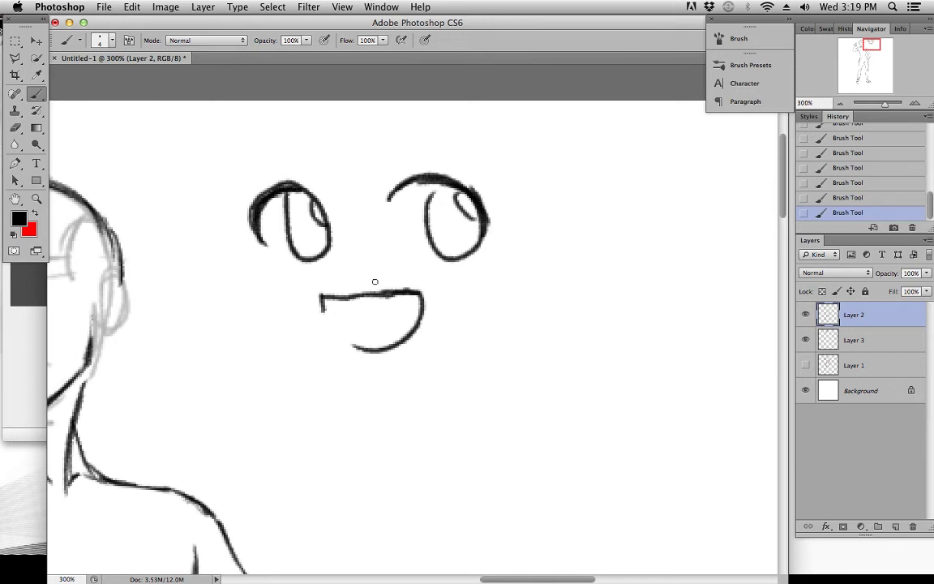
Draw a tongue curve inside the cartoon face's open mouth, closing off its near corner
drag(353, 344, 421, 330)
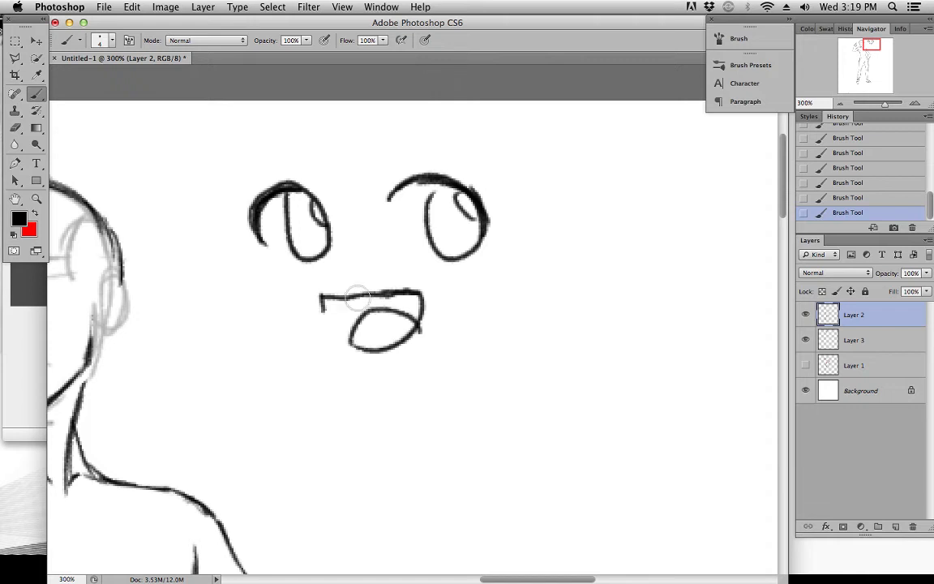
key(super+z)
drag(352, 343, 412, 309)
key(super+z)
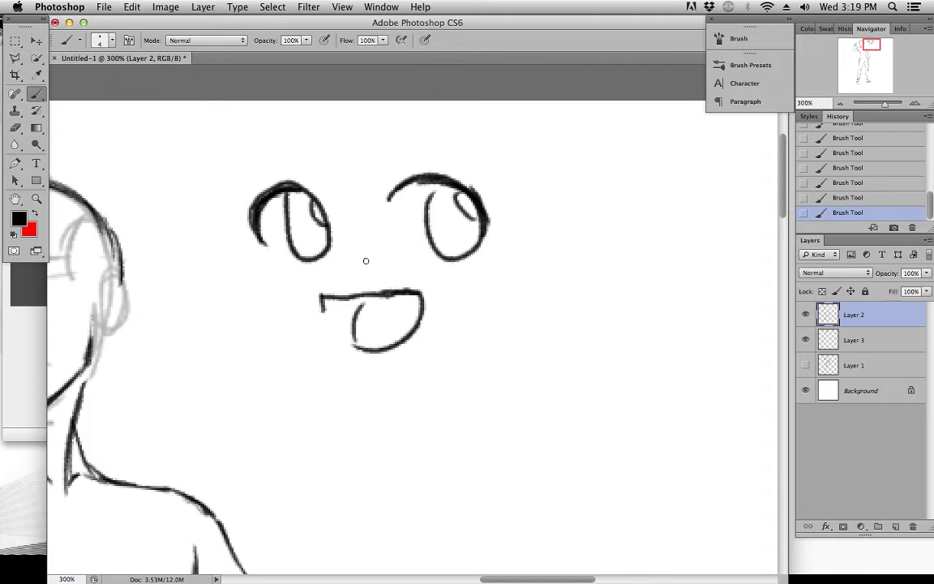
Add slanted blush marks under the cartoon eyes, a thin arched eyebrow above each, and a small nose mark
drag(259, 284, 271, 274)
drag(274, 284, 290, 271)
drag(423, 281, 430, 271)
drag(445, 286, 457, 274)
drag(248, 150, 297, 158)
drag(405, 151, 443, 146)
drag(343, 265, 350, 279)
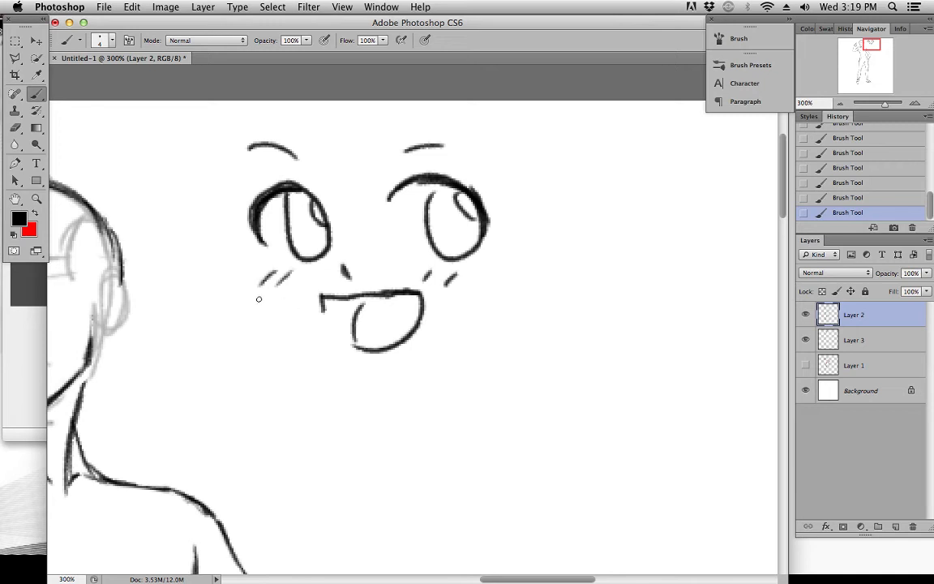
Outline the cartoon face with a wide rounded jaw, an ear on one side and a temple line on the other
mouse_move(224, 274)
mouse_down()
mouse_move(335, 361)
mouse_move(368, 366)
mouse_move(440, 357)
mouse_move(509, 290)
mouse_up()
key(super+z)
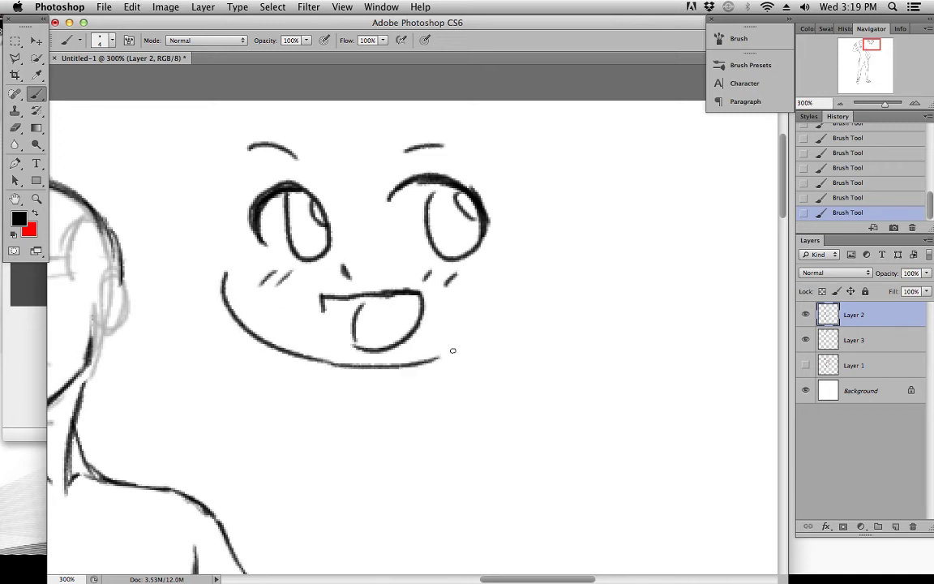
drag(438, 359, 522, 280)
drag(527, 206, 536, 272)
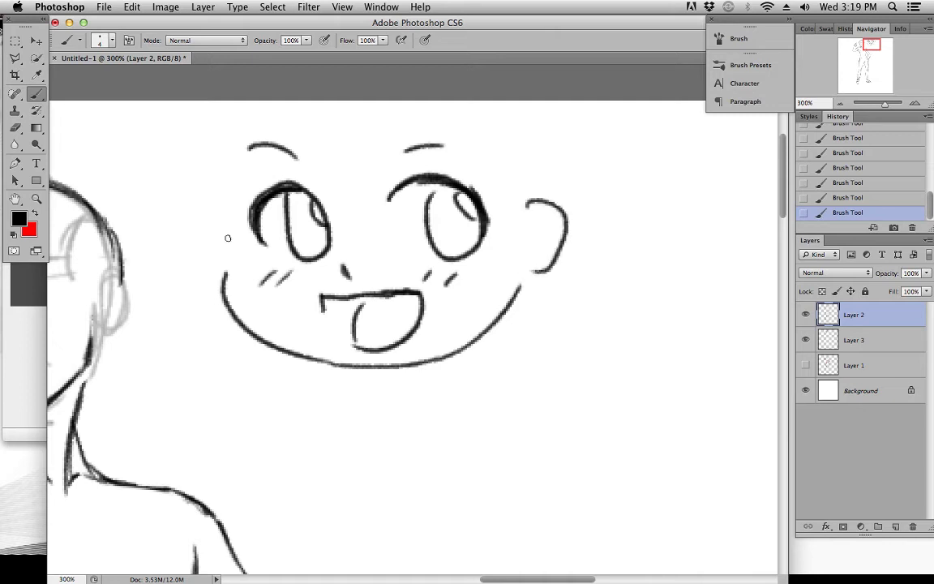
drag(217, 187, 226, 256)
Erase the dark brow-to-nose line and nose tip from the figure's head on Layer 2
drag(275, 200, 455, 223)
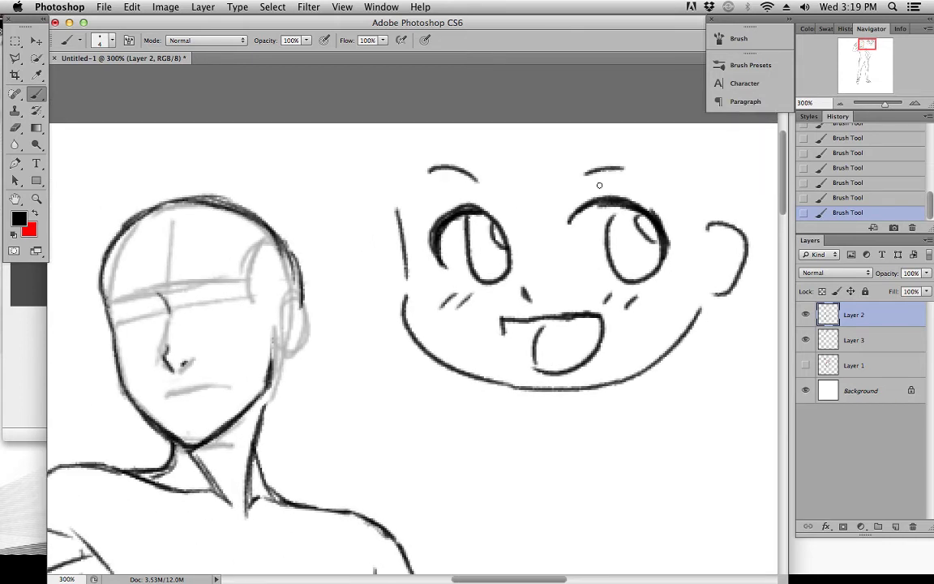
mouse_move(577, 194)
mouse_down()
mouse_move(478, 183)
mouse_move(514, 189)
mouse_move(550, 179)
mouse_up()
mouse_move(459, 191)
mouse_down()
mouse_move(523, 180)
mouse_move(507, 171)
mouse_up()
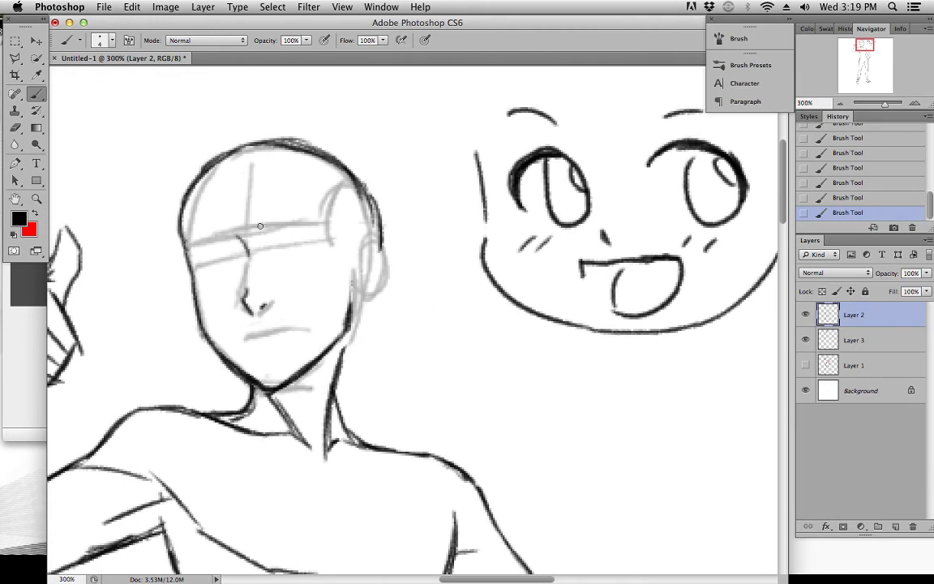
drag(268, 256, 310, 239)
mouse_move(278, 208)
mouse_down()
mouse_move(295, 231)
mouse_move(308, 300)
mouse_up()
drag(348, 270, 368, 261)
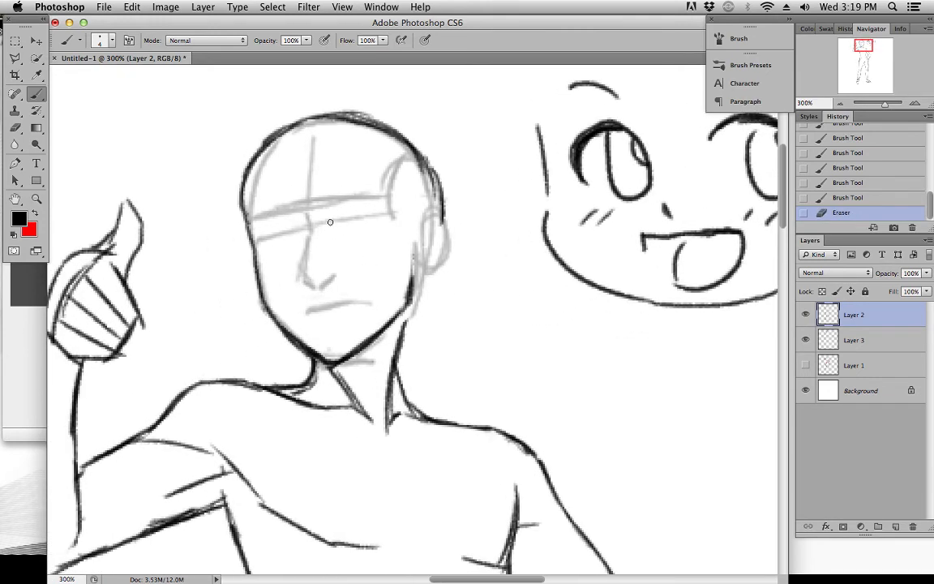
Clean up the far side of the figure's face and redraw its contour from the brow to the cheek
mouse_move(245, 183)
mouse_down()
mouse_move(245, 211)
mouse_move(255, 157)
mouse_up()
mouse_move(639, 189)
mouse_down()
mouse_move(449, 207)
mouse_move(607, 197)
mouse_up()
drag(269, 241, 299, 256)
mouse_move(287, 173)
mouse_down()
mouse_move(267, 256)
mouse_move(276, 295)
mouse_up()
drag(268, 266, 278, 312)
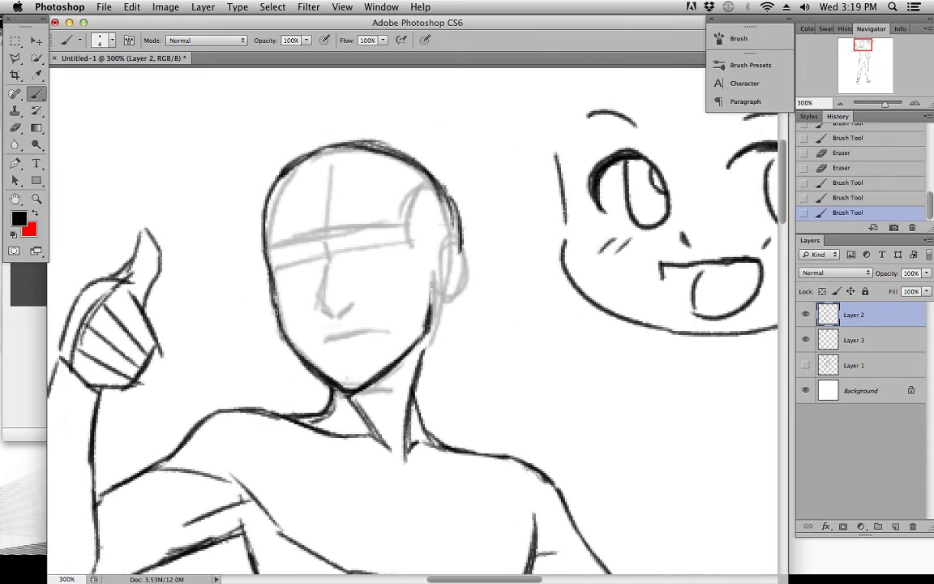
Draw both eyes on the figure's face along the eye guideline, each with an arched upper lid and an oval iris
mouse_move(348, 253)
mouse_down()
mouse_move(368, 235)
mouse_move(396, 249)
mouse_move(390, 266)
mouse_move(397, 246)
mouse_up()
key(super+z)
mouse_move(281, 257)
mouse_down()
mouse_move(304, 250)
mouse_move(312, 274)
mouse_up()
drag(305, 279, 295, 251)
mouse_move(300, 279)
mouse_down()
mouse_move(314, 266)
mouse_move(282, 268)
mouse_up()
mouse_move(348, 249)
mouse_down()
mouse_move(369, 235)
mouse_move(398, 245)
mouse_up()
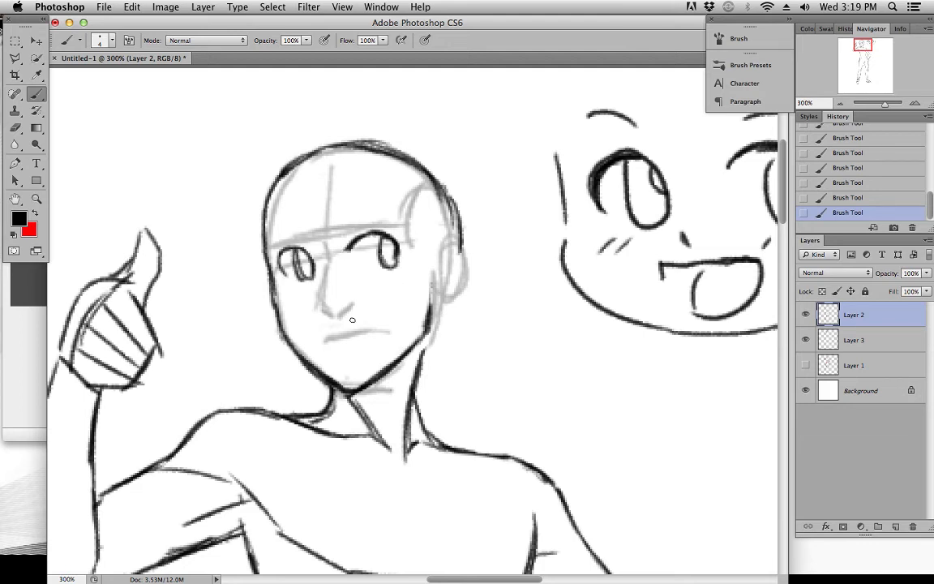
Draw the figure's mouth with a curved smile, darken the upper eyelids and mark the tip of the nose
mouse_move(325, 333)
mouse_down()
mouse_move(369, 324)
mouse_move(362, 351)
mouse_up()
drag(352, 251, 378, 235)
mouse_move(283, 266)
mouse_down()
mouse_move(303, 250)
mouse_move(314, 262)
mouse_move(381, 237)
mouse_up()
drag(330, 310, 351, 304)
Make the Layer 1 gesture skeleton visible beneath the refined drawing
scroll(486, 332, down, 10)
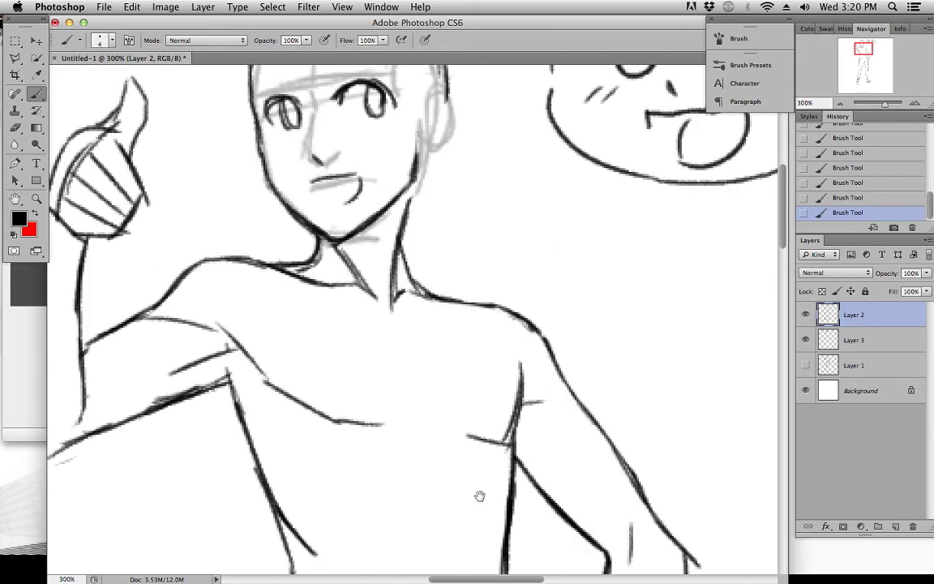
mouse_move(781, 283)
mouse_down()
mouse_move(777, 403)
mouse_move(752, 193)
mouse_move(742, 179)
mouse_up()
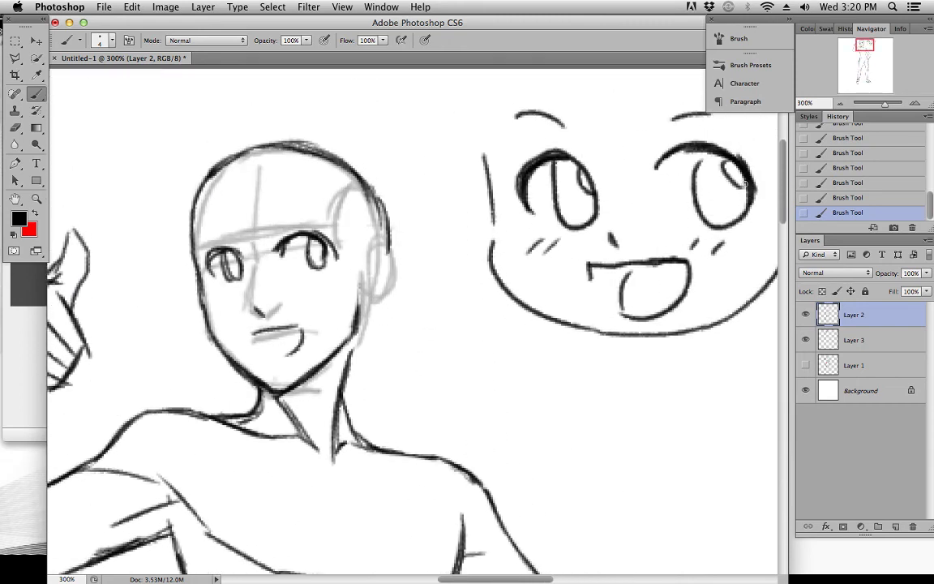
click(806, 365)
drag(724, 326, 646, 343)
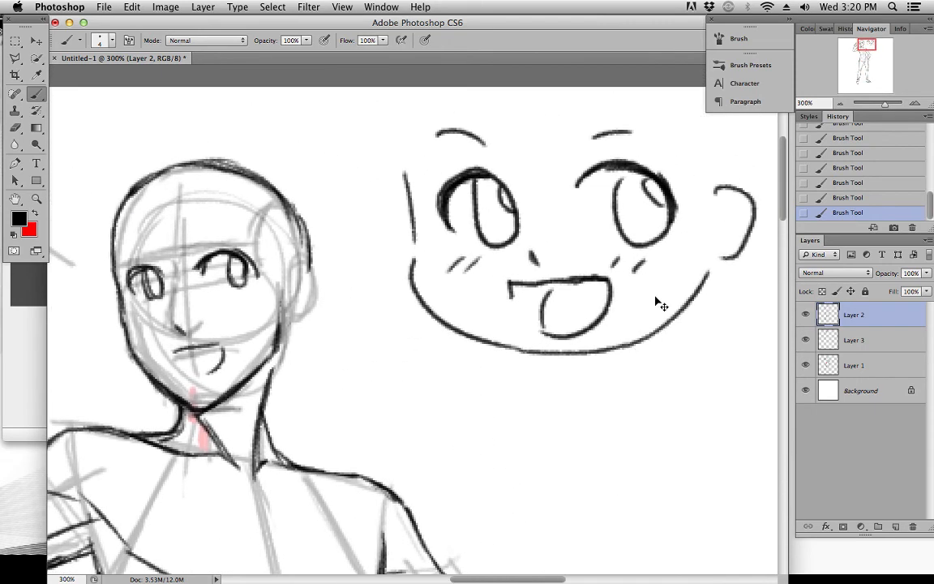
key(super+minus)
drag(655, 296, 660, 291)
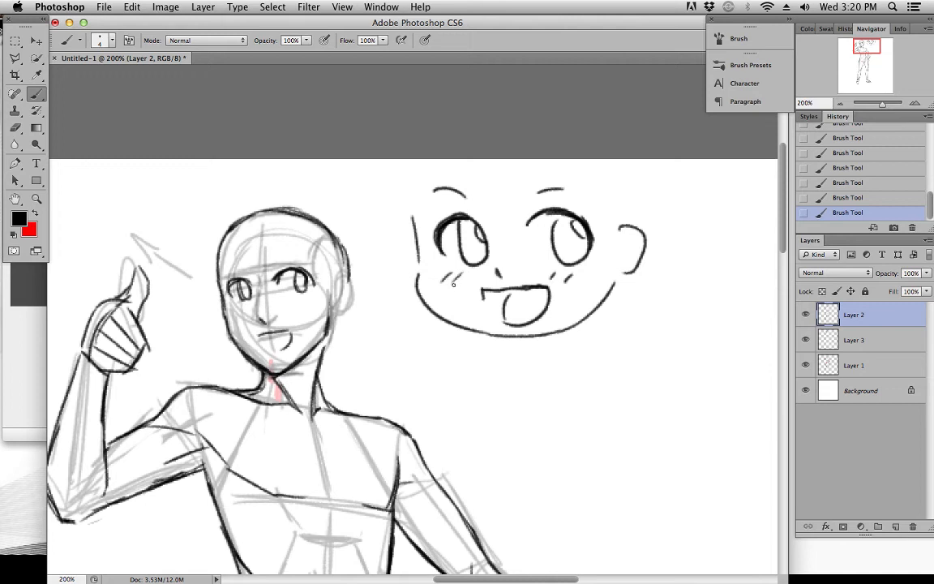
Draw slanted, determined eyebrows above both of the figure's eyes
drag(231, 267, 243, 272)
drag(272, 268, 313, 252)
key(super+minus)
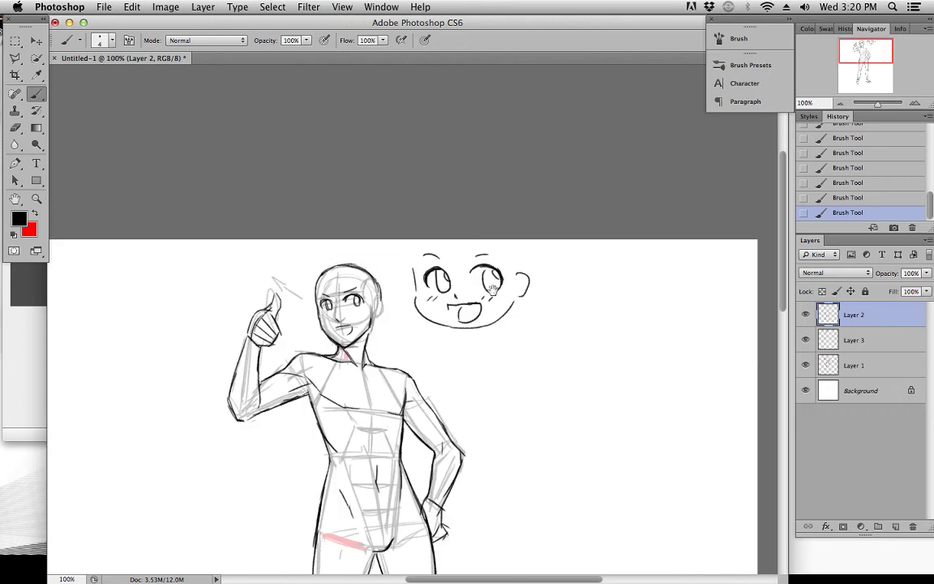
mouse_move(492, 290)
mouse_down()
mouse_move(503, 240)
mouse_move(482, 198)
mouse_move(490, 179)
mouse_up()
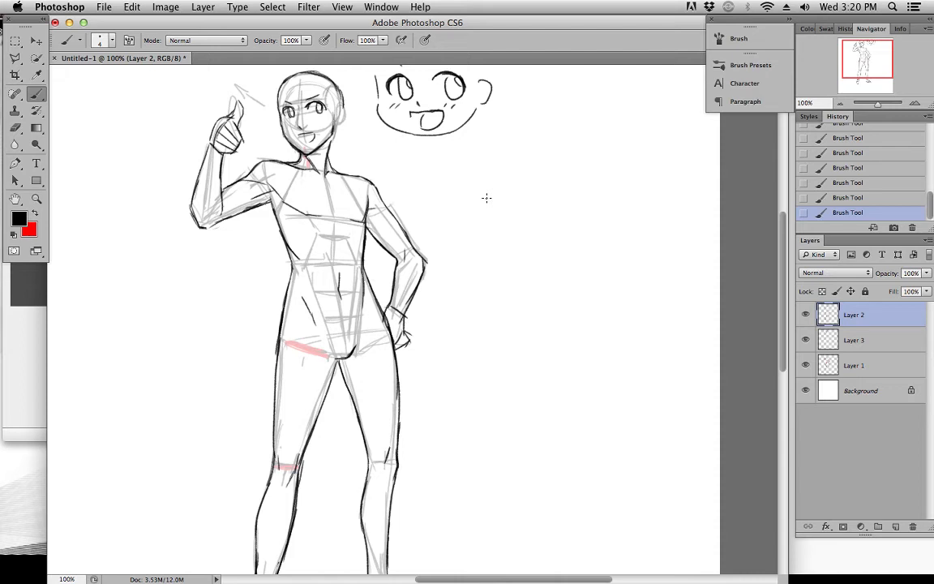
Select Layers 1, 2 and 3 together and move the whole drawing toward the canvas's left edge
drag(867, 59, 876, 75)
drag(611, 206, 524, 209)
key(super+alt+a)
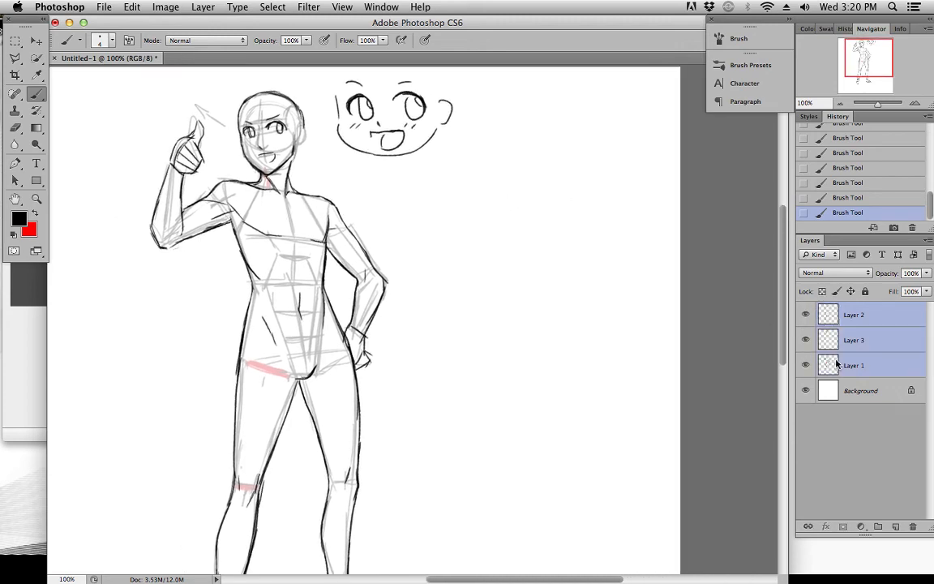
click(38, 40)
drag(310, 145, 472, 163)
drag(456, 187, 339, 189)
scroll(347, 195, right, 5)
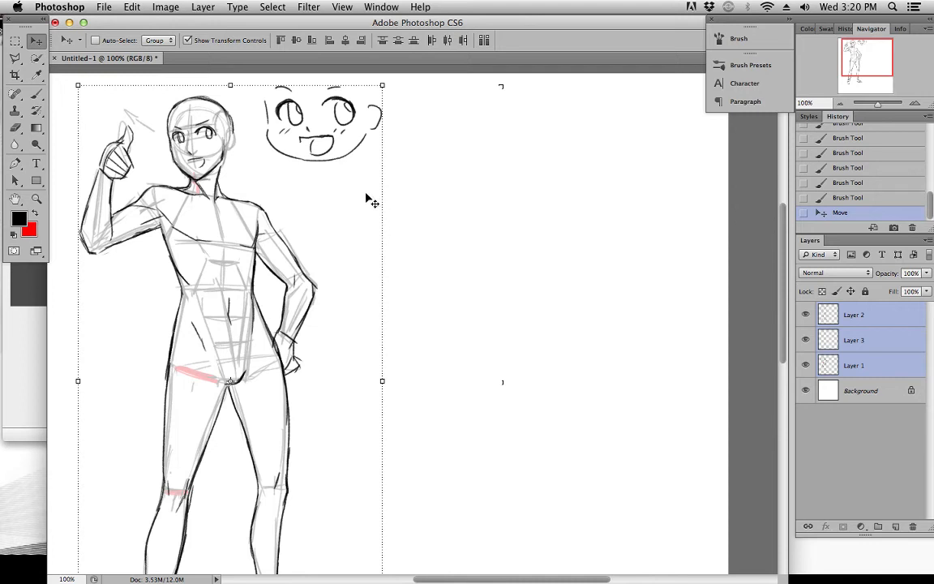
drag(363, 313, 412, 275)
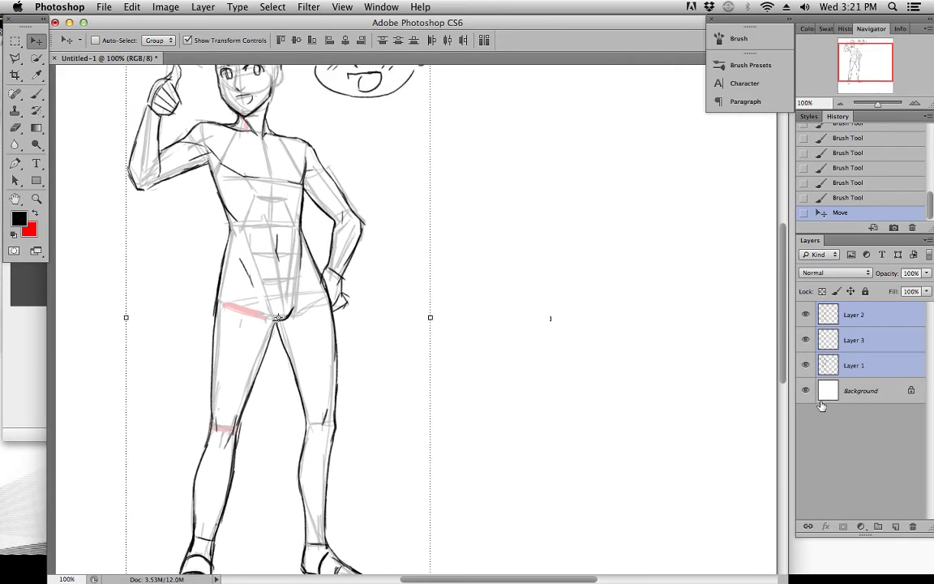
Create a new layer above Layer 2 and switch to the Brush tool for shading
click(855, 405)
click(860, 317)
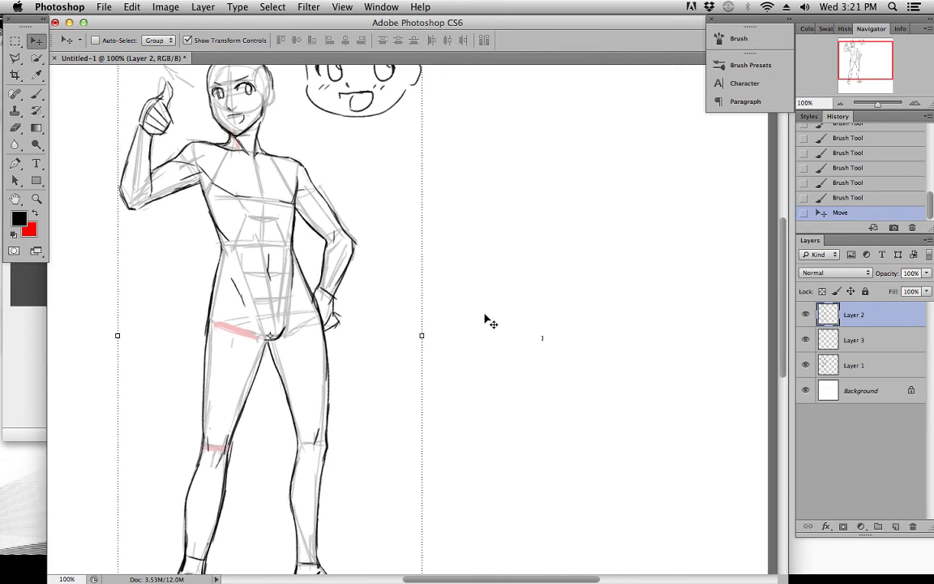
click(895, 527)
click(35, 94)
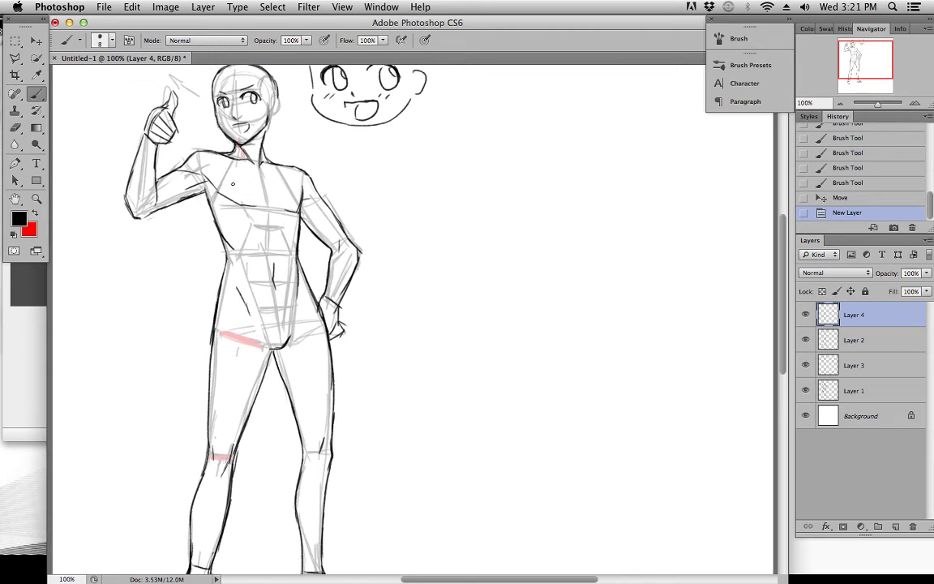
Fill the neck with solid black and block in shadows on the face's far side, brows and nose
mouse_move(240, 152)
mouse_down()
mouse_move(259, 166)
mouse_move(256, 153)
mouse_move(227, 140)
mouse_move(231, 125)
mouse_move(248, 152)
mouse_move(265, 140)
mouse_move(289, 195)
mouse_up()
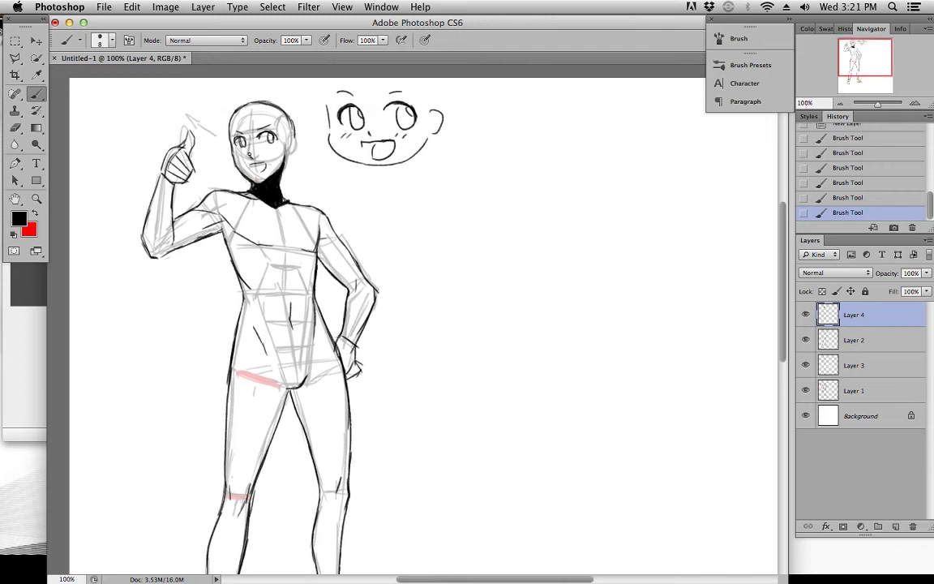
mouse_move(235, 132)
mouse_down()
mouse_move(243, 134)
mouse_move(235, 128)
mouse_move(234, 146)
mouse_up()
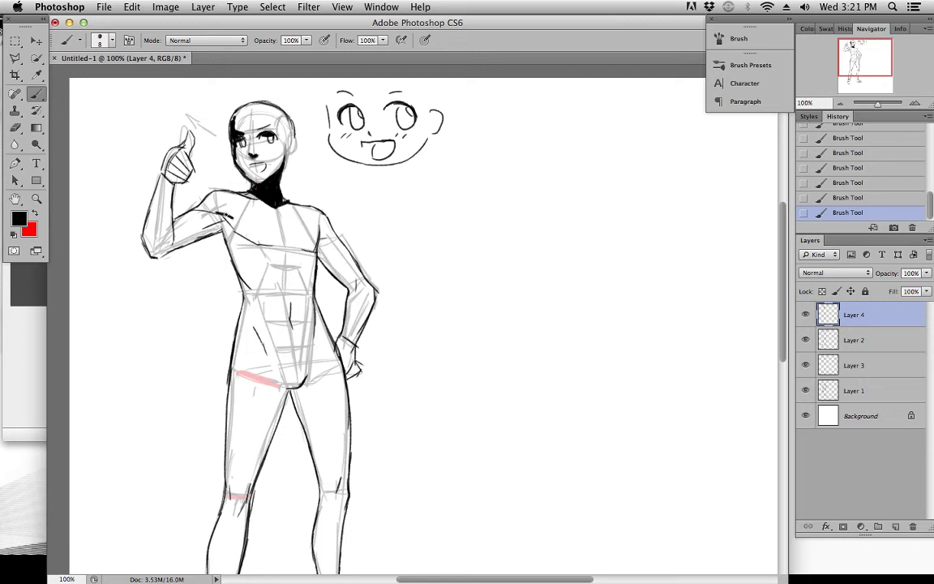
Paint black shadows under the chest, along the raised arm's armpit and down the adjoining side of the ribcage
mouse_move(224, 215)
mouse_down()
mouse_move(257, 243)
mouse_move(227, 215)
mouse_move(258, 240)
mouse_move(308, 248)
mouse_up()
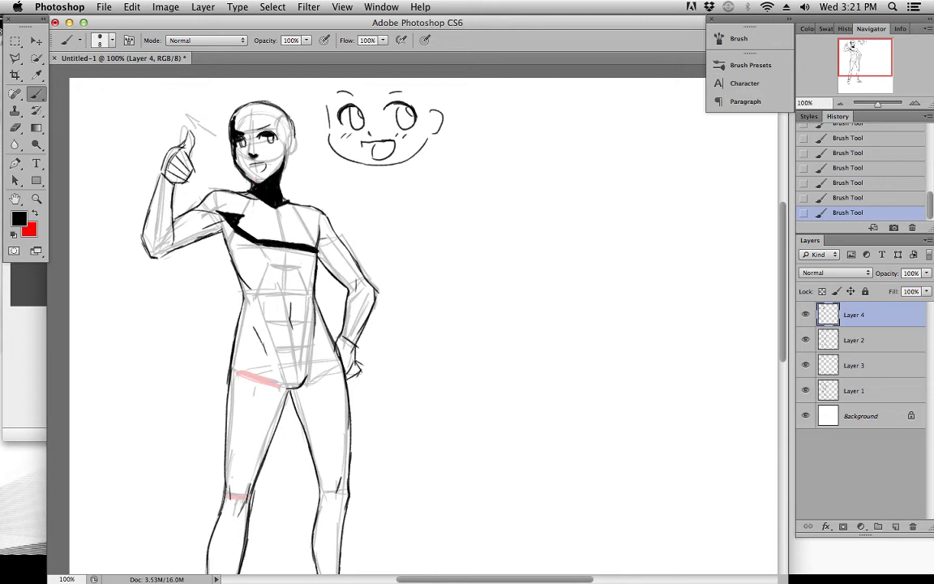
mouse_move(194, 213)
mouse_down()
mouse_move(221, 218)
mouse_move(203, 226)
mouse_up()
mouse_move(242, 246)
mouse_down()
mouse_move(242, 276)
mouse_move(232, 231)
mouse_move(238, 264)
mouse_move(236, 246)
mouse_move(250, 245)
mouse_move(269, 282)
mouse_up()
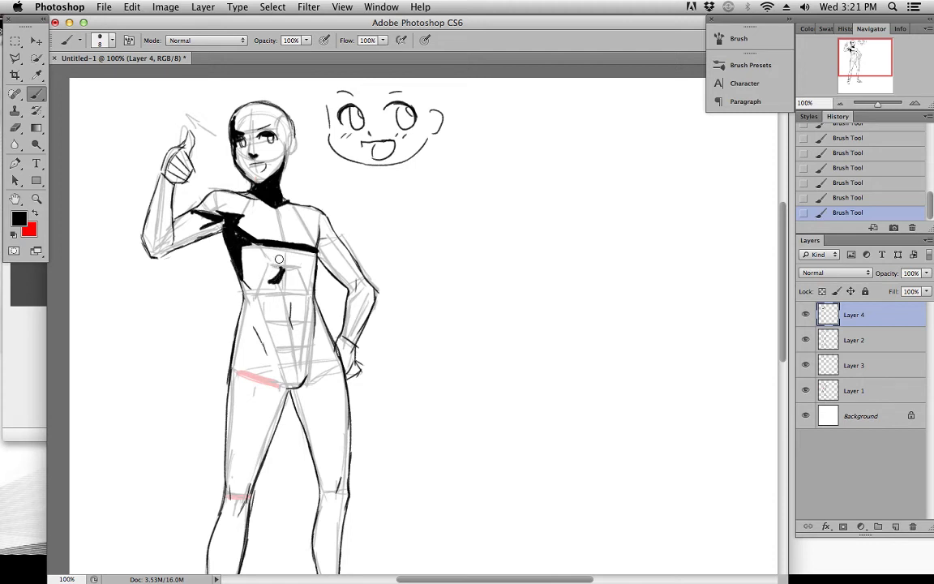
Extend the rib shadow mark and carry the black side shadow down the torso to the waist
key(e)
mouse_move(278, 267)
mouse_down()
mouse_move(263, 287)
mouse_move(252, 249)
mouse_move(264, 244)
mouse_move(219, 230)
mouse_move(221, 275)
mouse_up()
mouse_move(239, 254)
mouse_down()
mouse_move(225, 279)
mouse_move(265, 321)
mouse_move(259, 336)
mouse_up()
drag(246, 288, 260, 316)
drag(252, 249, 254, 296)
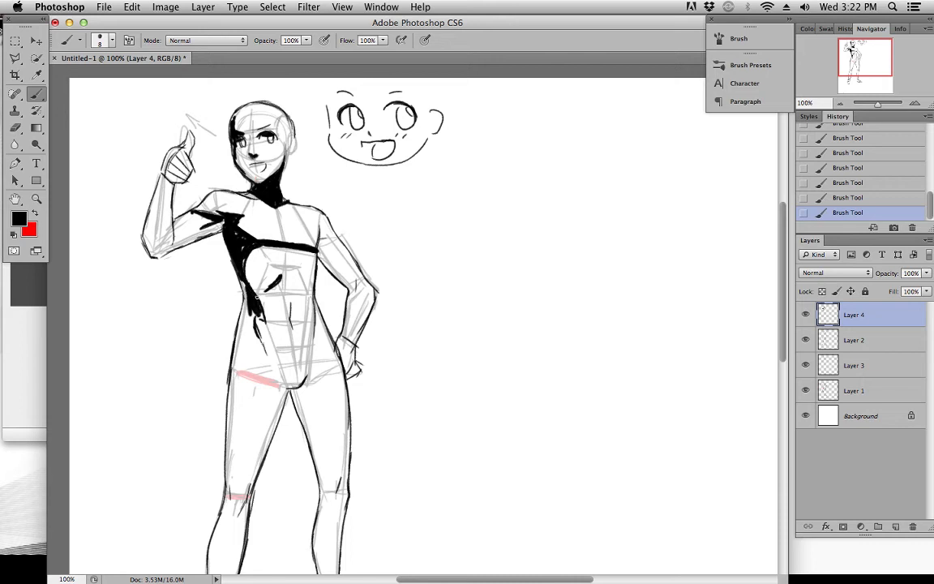
Enlarge the brush to 15 px and fill black shadows over the waist and hip and at the crotch
key(bracketright)
key(bracketright)
key(bracketright)
mouse_move(245, 285)
mouse_down()
mouse_move(241, 345)
mouse_move(253, 326)
mouse_up()
drag(285, 381, 303, 378)
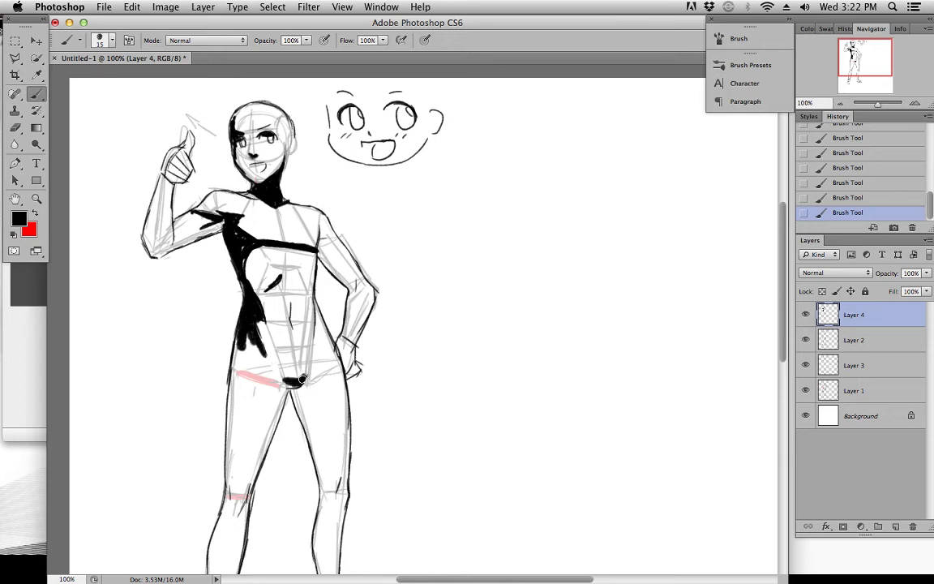
Paint black shadows on the navel line, the opposite waist and the inner side of the bent arm down to the hand
mouse_move(293, 314)
mouse_down()
mouse_move(293, 327)
mouse_move(320, 330)
mouse_move(319, 319)
mouse_up()
mouse_move(323, 232)
mouse_down()
mouse_move(324, 259)
mouse_move(355, 282)
mouse_up()
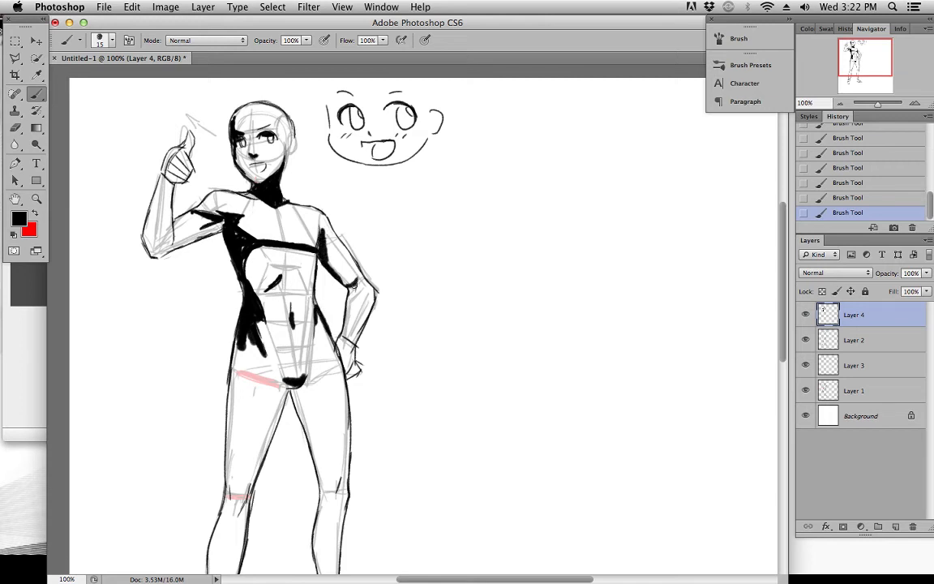
drag(327, 245, 341, 283)
drag(368, 319, 362, 283)
drag(352, 246, 339, 277)
mouse_move(351, 311)
mouse_down()
mouse_move(360, 278)
mouse_move(352, 299)
mouse_up()
Paint a continuous black shadow from the crotch down the inner side of the leg beside the bent arm to the ankle, including the knee
mouse_move(324, 334)
mouse_down()
mouse_move(331, 272)
mouse_move(318, 269)
mouse_move(321, 245)
mouse_move(333, 241)
mouse_move(315, 271)
mouse_move(338, 354)
mouse_move(307, 269)
mouse_move(341, 365)
mouse_move(357, 380)
mouse_move(345, 383)
mouse_move(329, 426)
mouse_move(340, 472)
mouse_move(328, 406)
mouse_move(345, 365)
mouse_move(333, 385)
mouse_move(336, 442)
mouse_up()
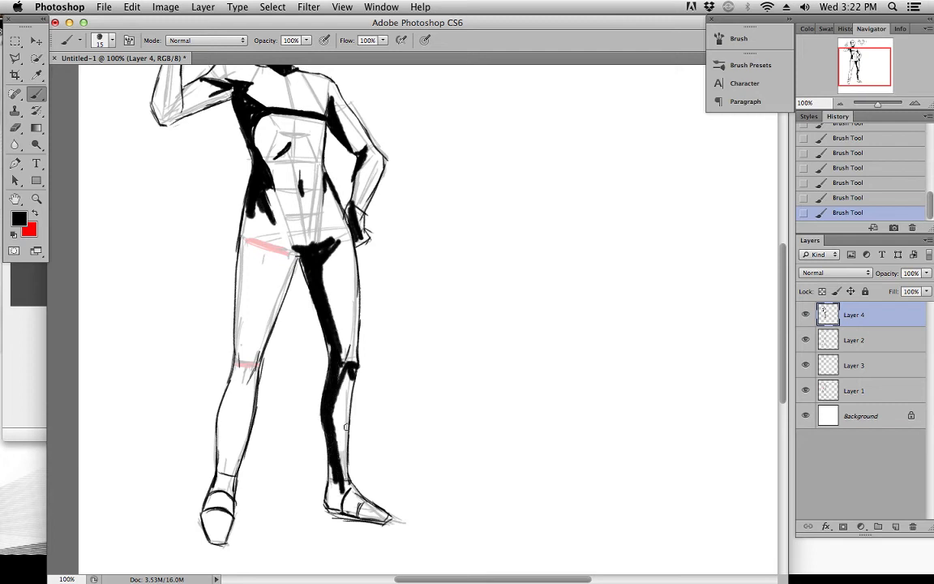
scroll(337, 443, up, 5)
scroll(337, 442, right, 5)
mouse_move(388, 156)
mouse_down()
mouse_move(379, 450)
mouse_move(388, 156)
mouse_up()
key(super+z)
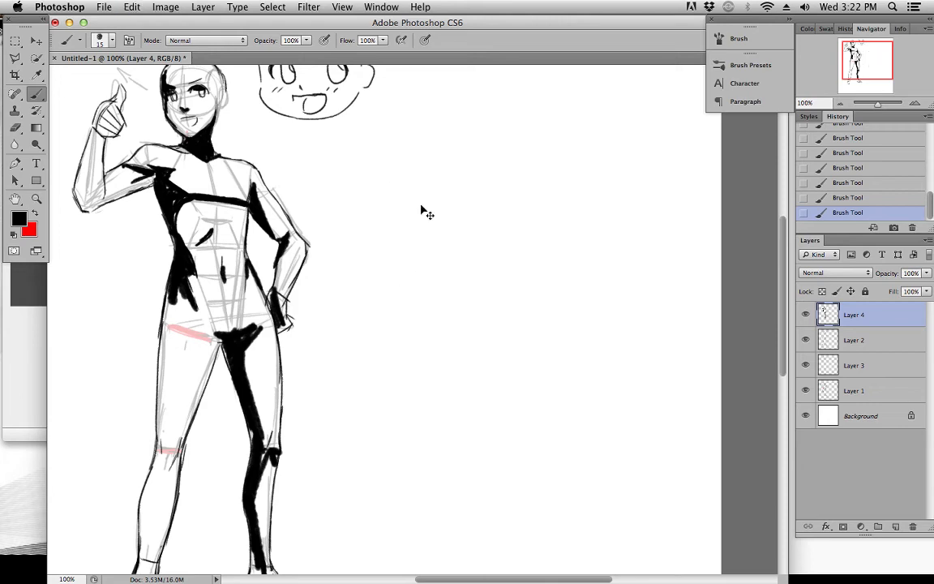
Sketch a light-source circle with three short rays beside the cartoon face and remove the strokes through the history
scroll(410, 274, up, 5)
drag(430, 245, 425, 220)
drag(406, 205, 365, 217)
drag(404, 253, 360, 270)
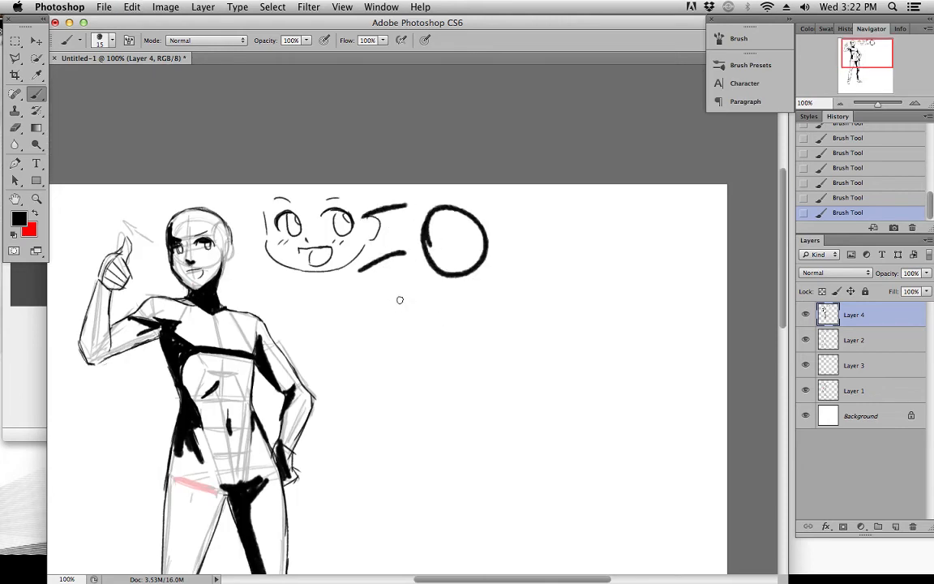
drag(395, 303, 360, 339)
click(848, 167)
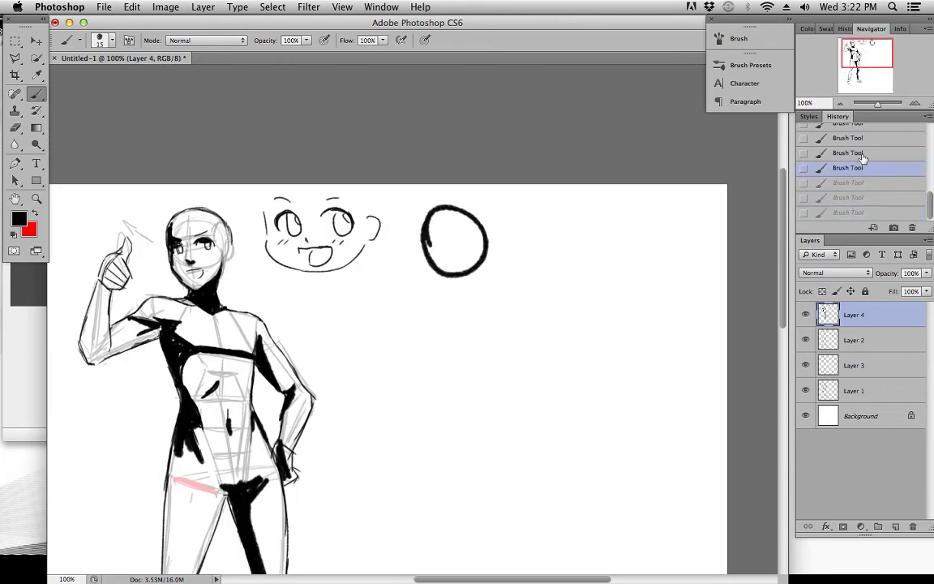
click(848, 152)
scroll(615, 304, down, 6)
scroll(424, 324, up, 3)
scroll(438, 369, right, 1)
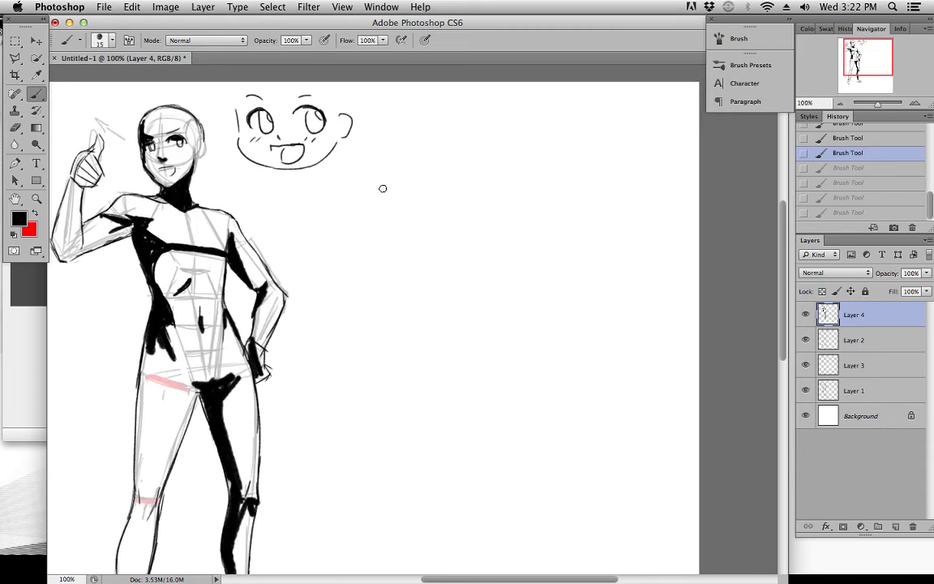
drag(388, 174, 385, 188)
key(ctrl+z)
drag(309, 93, 335, 101)
key(ctrl+z)
scroll(411, 219, down, 5)
mouse_move(410, 358)
mouse_down()
mouse_move(434, 363)
mouse_move(380, 175)
mouse_up()
drag(429, 239, 417, 319)
key(super+z)
drag(407, 370, 377, 235)
drag(360, 153, 263, 104)
drag(379, 414, 258, 456)
drag(339, 269, 273, 261)
drag(270, 190, 282, 195)
click(849, 202)
click(863, 168)
click(862, 139)
drag(331, 326, 468, 199)
click(270, 191)
key(super+z)
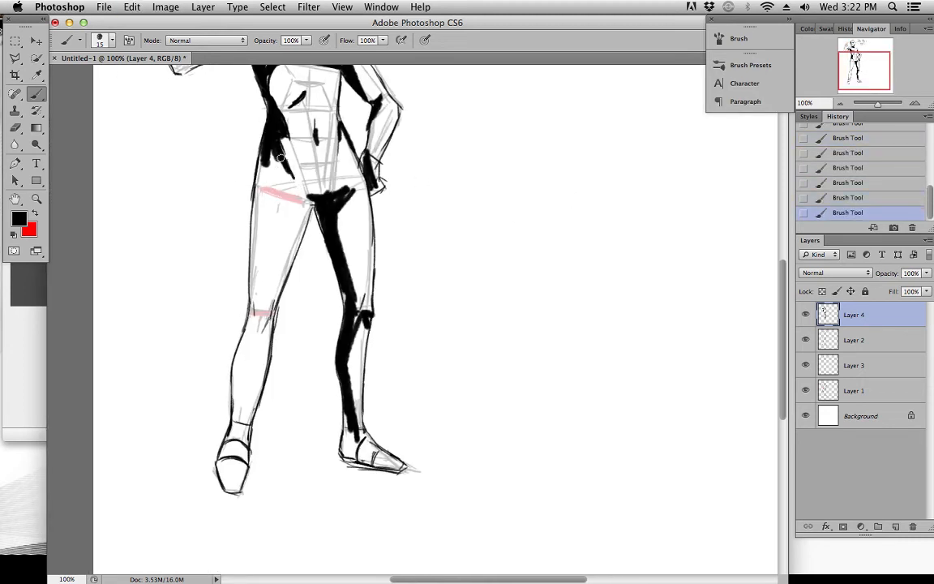
Paint a black shadow from the hip down the outer thigh of the other leg and around its knee
mouse_move(256, 146)
mouse_down()
mouse_move(274, 179)
mouse_move(253, 196)
mouse_move(254, 186)
mouse_move(297, 183)
mouse_move(274, 162)
mouse_move(247, 155)
mouse_move(252, 244)
mouse_up()
drag(254, 203, 257, 315)
drag(252, 255, 262, 317)
mouse_move(254, 281)
mouse_down()
mouse_move(260, 314)
mouse_move(243, 321)
mouse_move(256, 253)
mouse_up()
scroll(243, 267, down, 2)
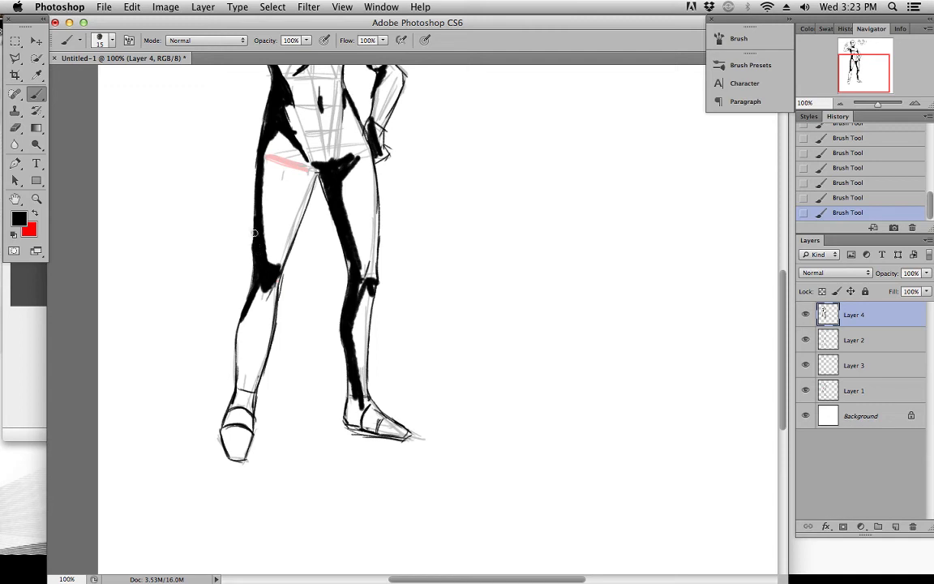
Continue the black shadow down that lower leg to the foot and touch up the shadows on the opposite leg and foot
drag(274, 214, 277, 312)
mouse_move(317, 261)
mouse_down()
mouse_move(356, 241)
mouse_move(363, 258)
mouse_move(350, 280)
mouse_move(357, 262)
mouse_move(347, 276)
mouse_move(320, 263)
mouse_move(331, 295)
mouse_up()
drag(334, 355, 358, 276)
mouse_move(271, 337)
mouse_down()
mouse_move(266, 412)
mouse_move(267, 348)
mouse_move(274, 414)
mouse_up()
drag(273, 413, 265, 412)
mouse_move(265, 416)
mouse_down()
mouse_move(251, 460)
mouse_move(260, 479)
mouse_up()
key(super+z)
mouse_move(254, 435)
mouse_down()
mouse_move(275, 408)
mouse_move(259, 446)
mouse_move(265, 484)
mouse_up()
mouse_move(393, 438)
mouse_down()
mouse_move(428, 462)
mouse_move(379, 449)
mouse_move(396, 430)
mouse_up()
drag(390, 364, 391, 377)
scroll(382, 375, up, 6)
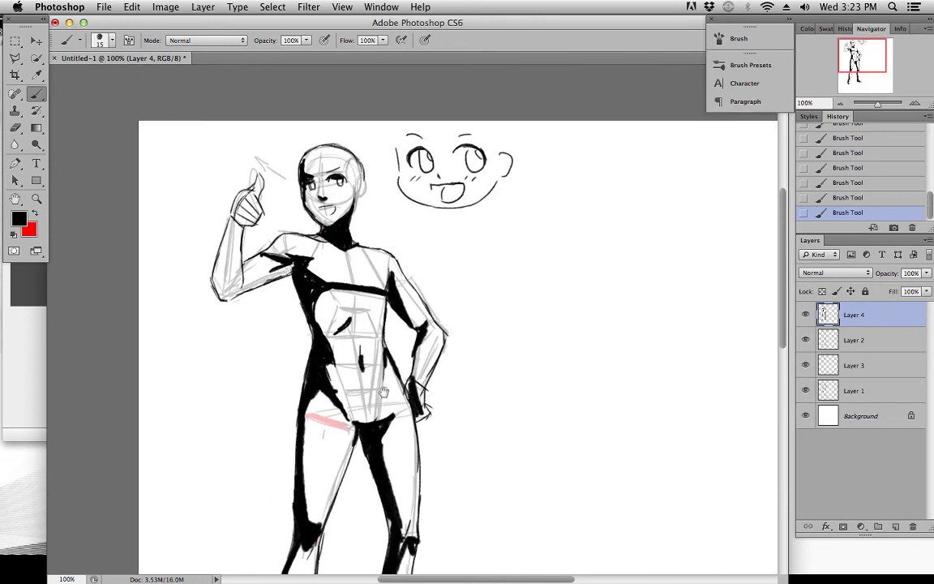
Paint black shadows on the raised upper arm, along its forearm and on the thumbs-up hand
mouse_move(249, 268)
mouse_down()
mouse_move(279, 261)
mouse_move(275, 279)
mouse_move(227, 263)
mouse_up()
drag(287, 238, 268, 254)
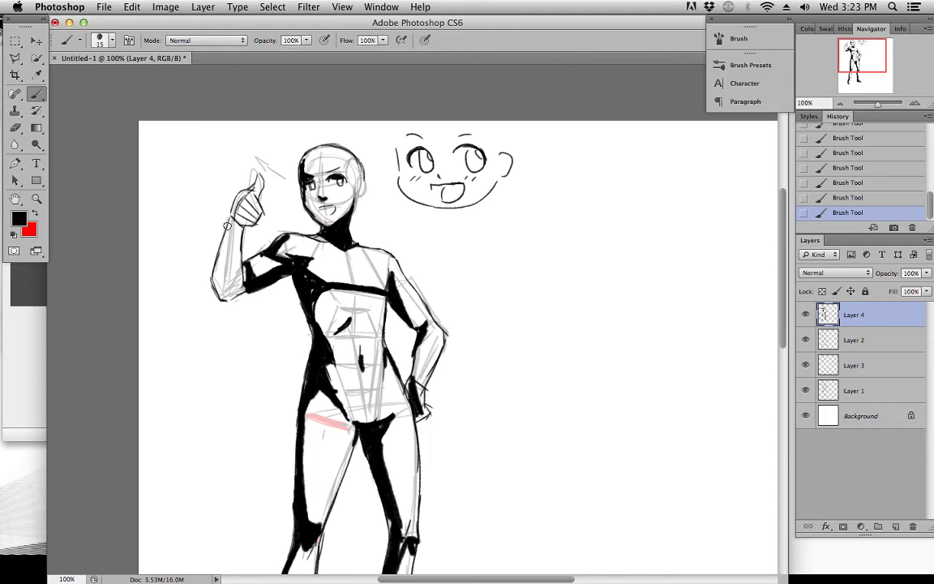
mouse_move(233, 209)
mouse_down()
mouse_move(241, 237)
mouse_move(232, 228)
mouse_move(236, 244)
mouse_move(233, 229)
mouse_move(219, 264)
mouse_move(268, 191)
mouse_up()
Lower the shadow layer's opacity to 31% and hide the Layer 1 and Layer 3 construction sketches
drag(927, 273, 882, 288)
click(806, 392)
click(806, 366)
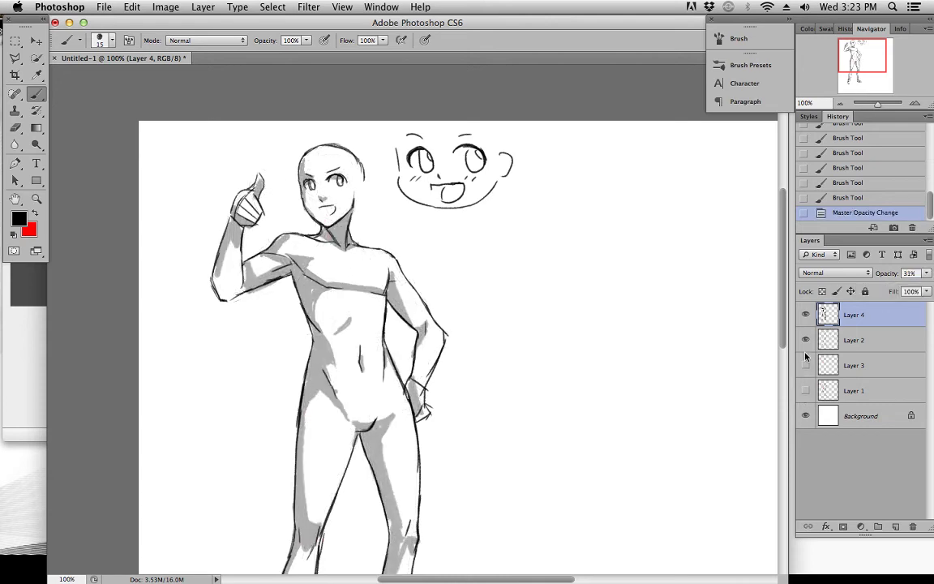
drag(712, 374, 538, 330)
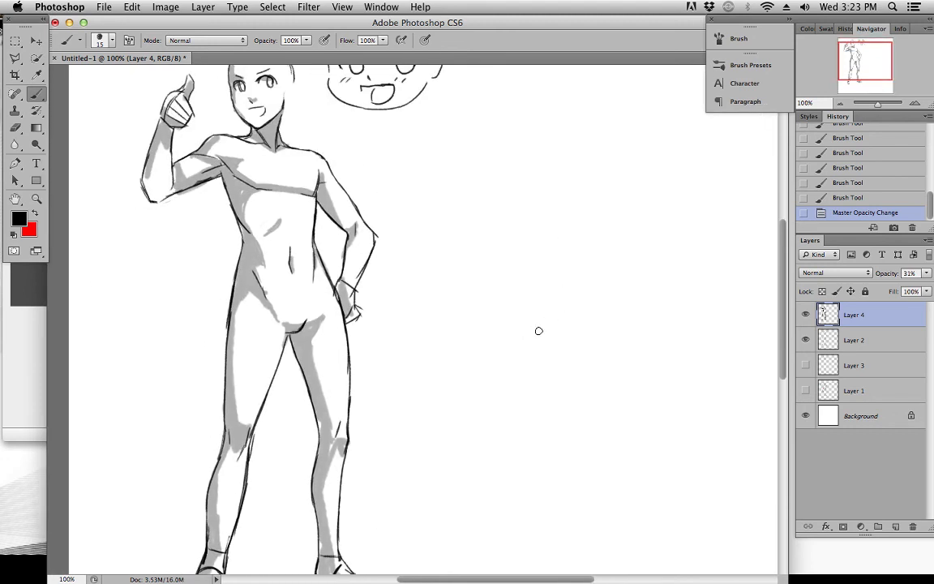
drag(571, 274, 571, 318)
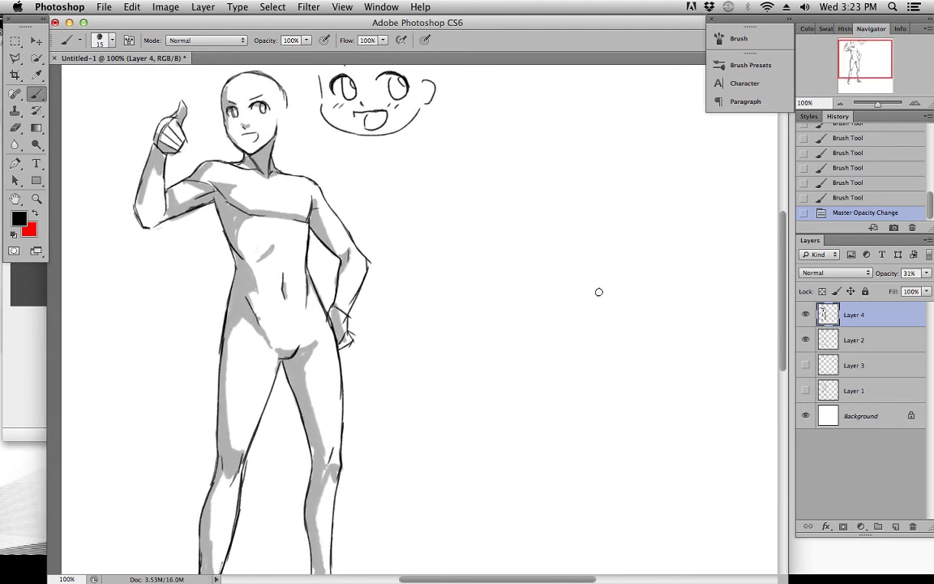
drag(632, 427, 639, 331)
drag(678, 258, 660, 390)
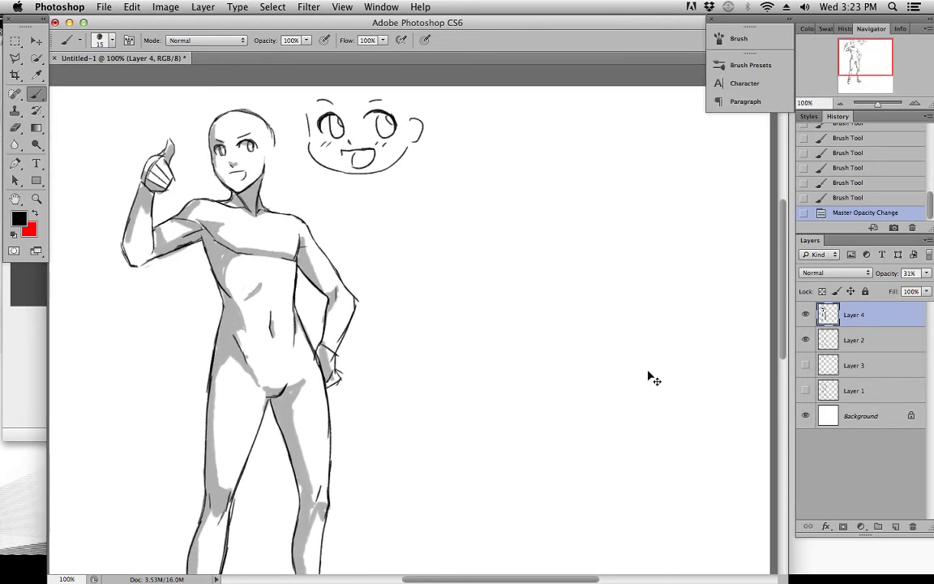
click(713, 249)
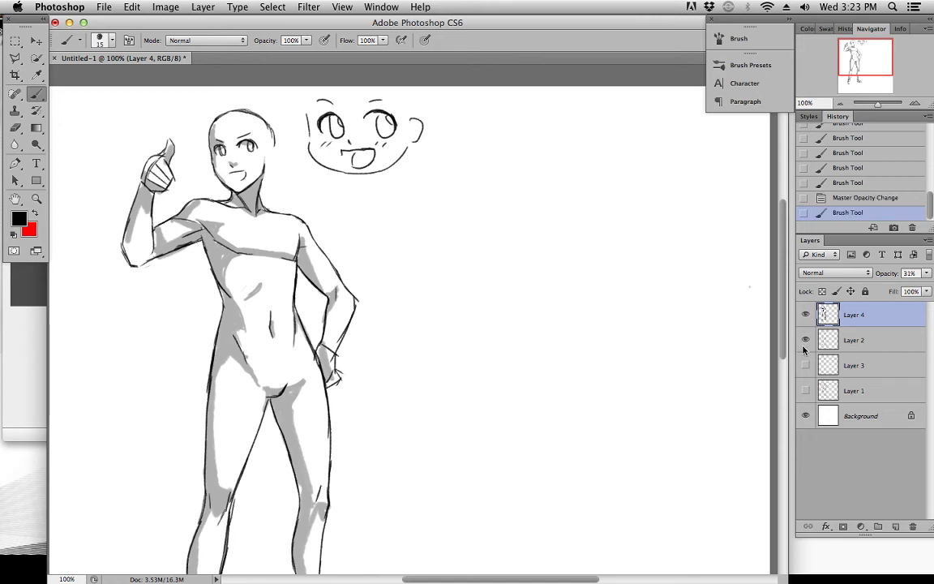
Check the Layer 1 and Layer 3 sketches with the other layers hidden and delete both sketch layers
click(805, 315)
click(805, 340)
click(806, 390)
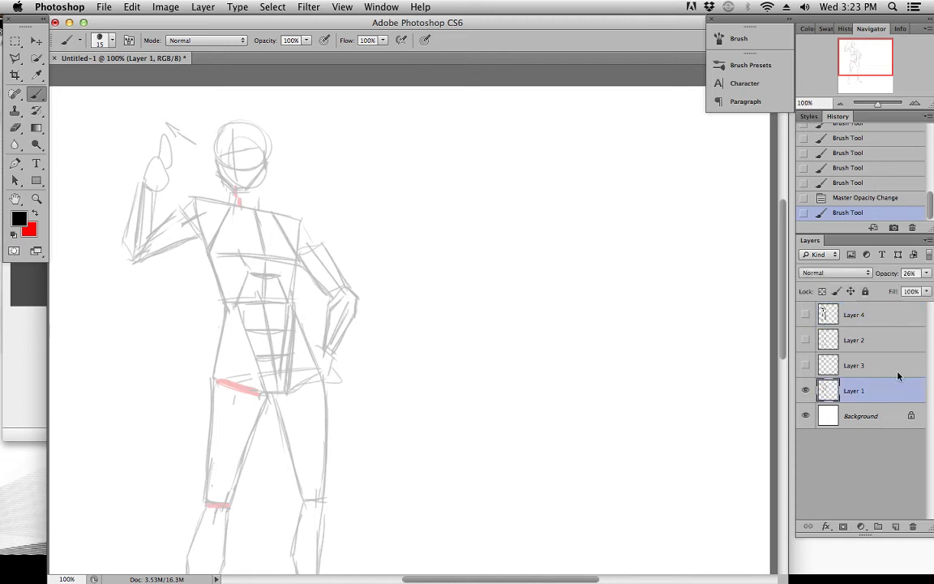
click(806, 390)
click(805, 365)
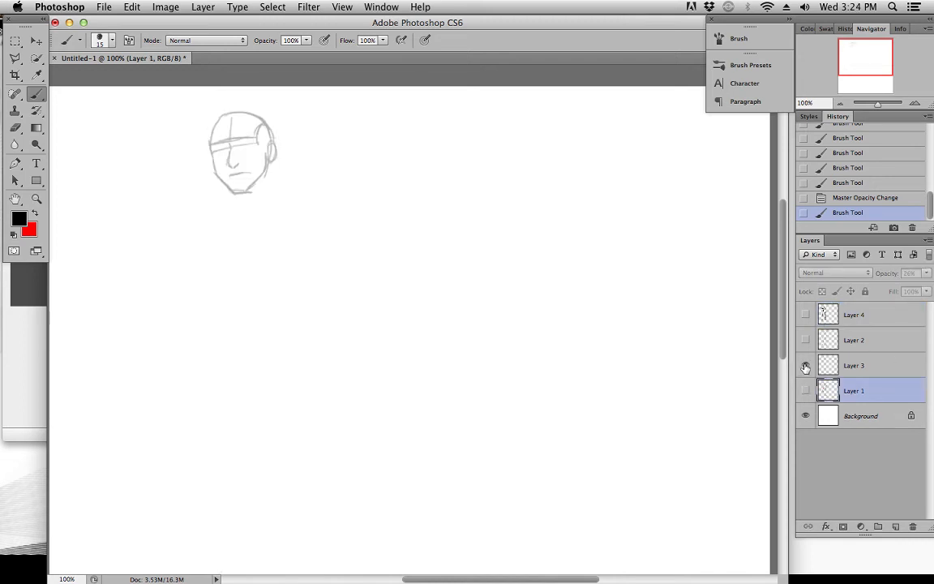
click(805, 365)
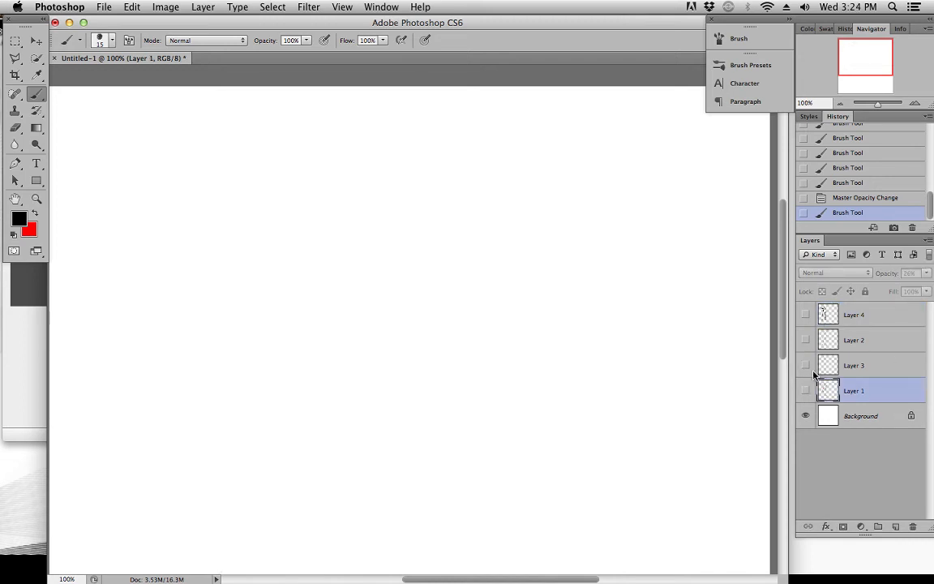
shift+click(818, 365)
click(911, 526)
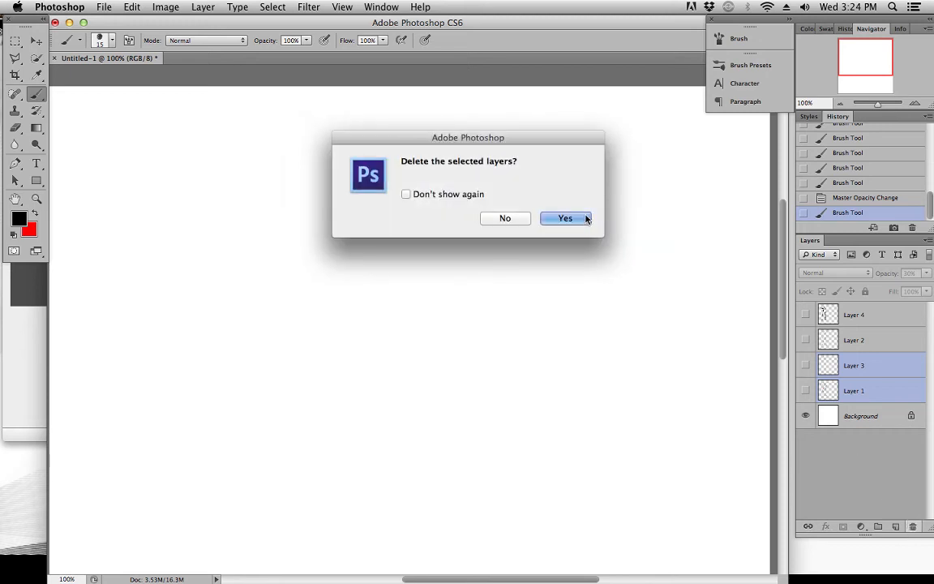
click(580, 217)
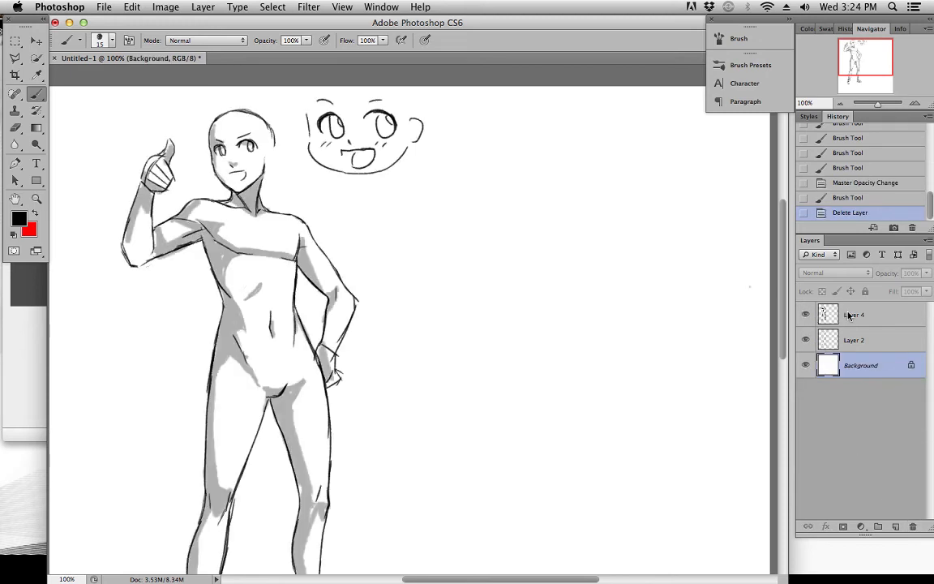
Merge Layer 4 down into Layer 2 at 45% opacity and reduce the brush size to 4 px
click(848, 317)
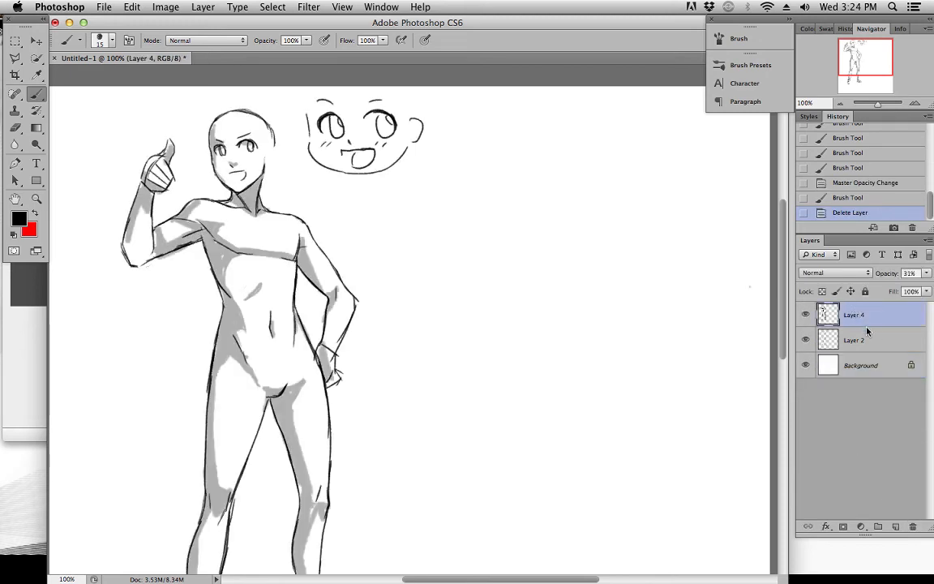
key(super+e)
click(928, 274)
drag(901, 292, 896, 290)
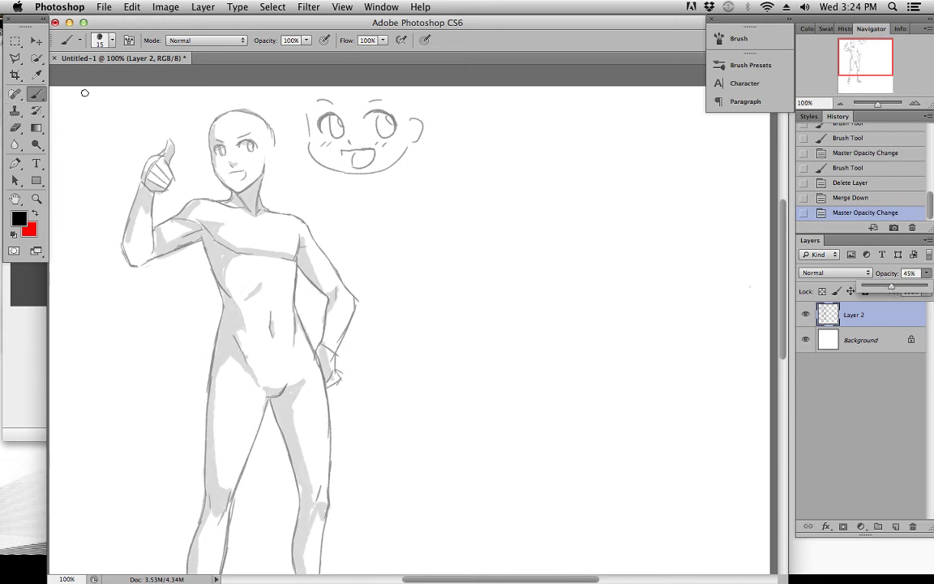
key(bracketleft)
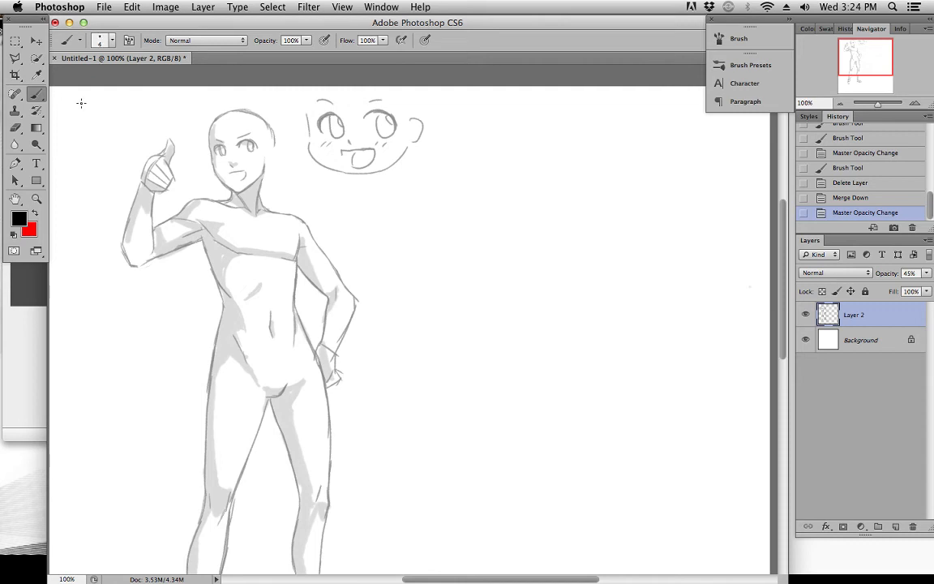
key(space)
mouse_move(531, 333)
mouse_down()
mouse_move(533, 238)
mouse_move(523, 195)
mouse_move(521, 254)
mouse_move(536, 234)
mouse_move(532, 256)
mouse_move(545, 196)
mouse_move(545, 273)
mouse_up()
key(space)
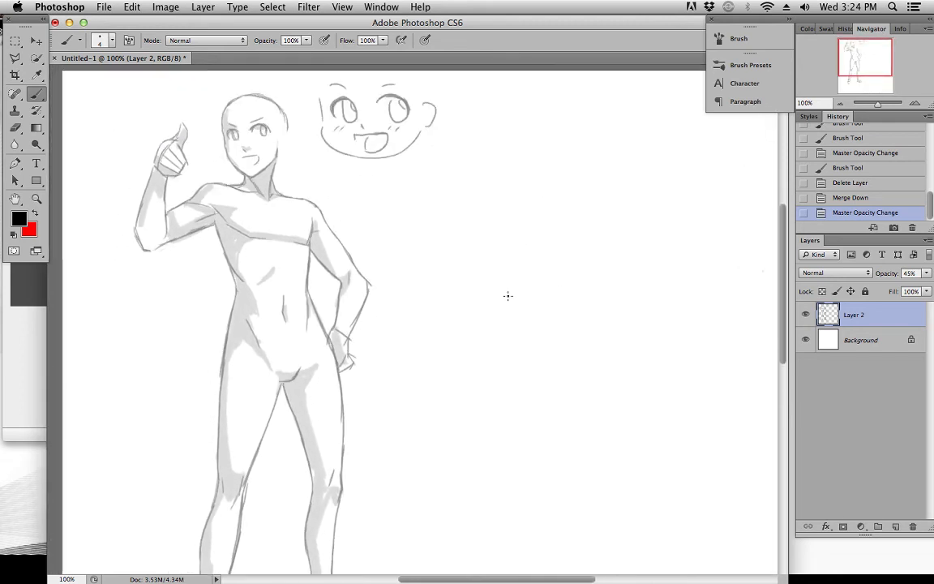
key(space)
drag(410, 353, 406, 278)
drag(497, 156, 522, 233)
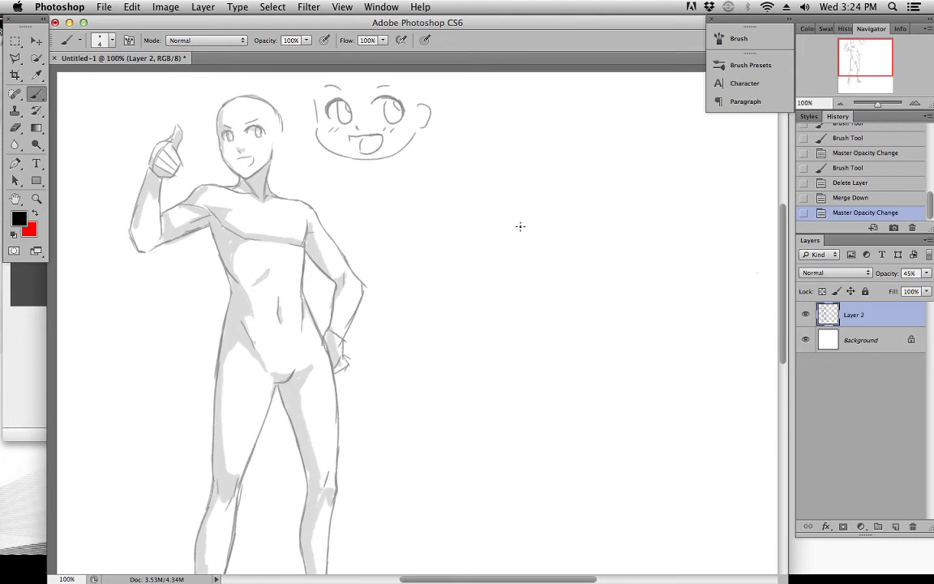
key(space)
mouse_move(522, 228)
mouse_down()
mouse_move(513, 142)
mouse_move(519, 254)
mouse_up()
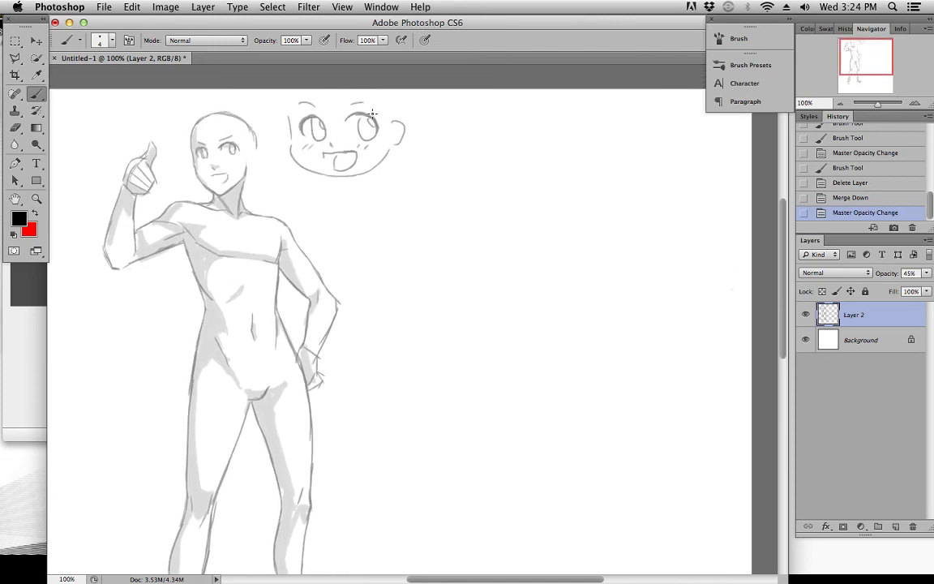
click(32, 392)
click(245, 504)
drag(444, 408, 453, 259)
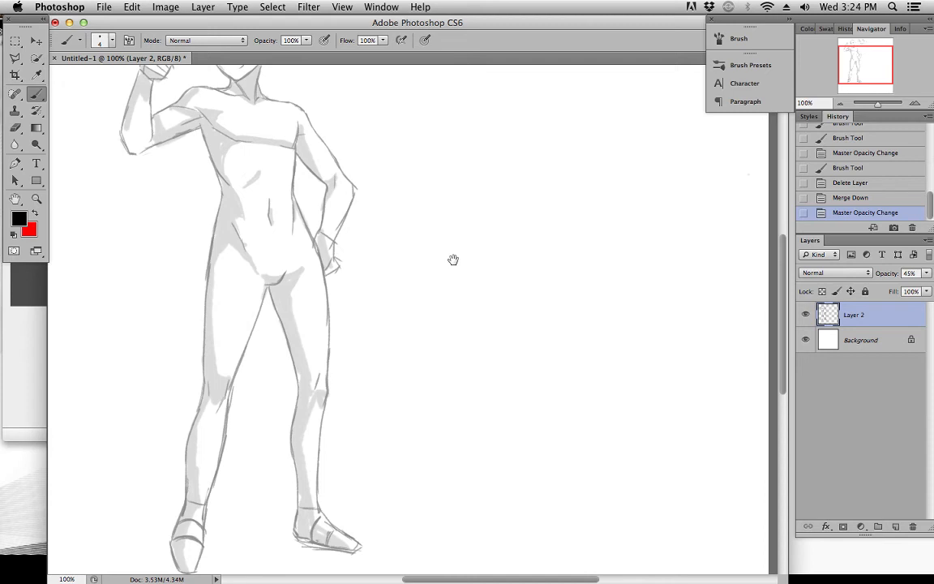
scroll(454, 260, up, 5)
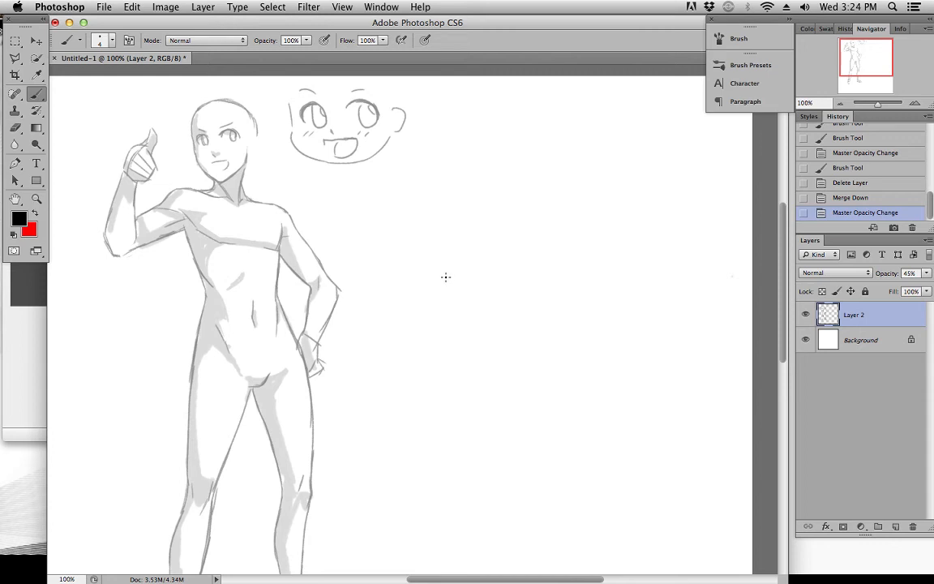
scroll(439, 272, up, 1)
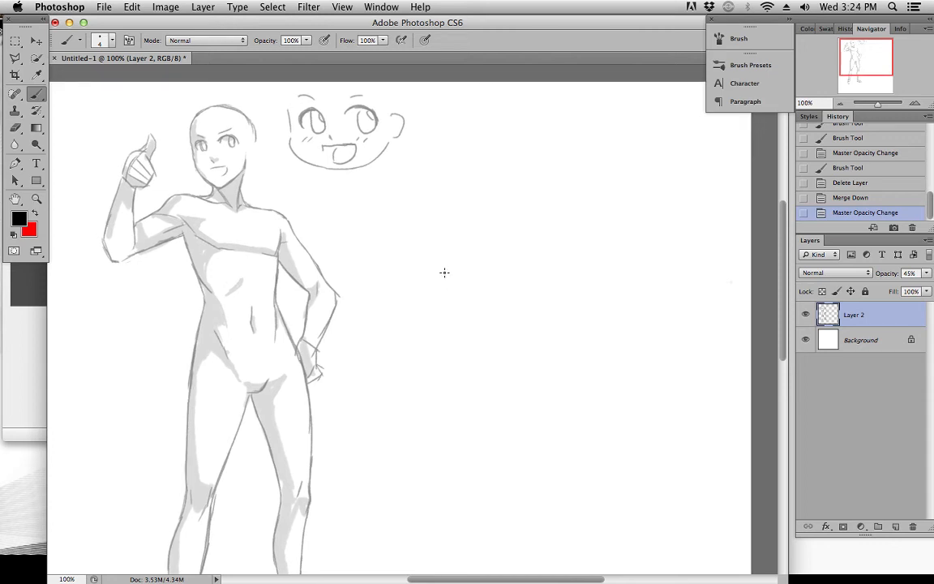
scroll(442, 273, down, 1)
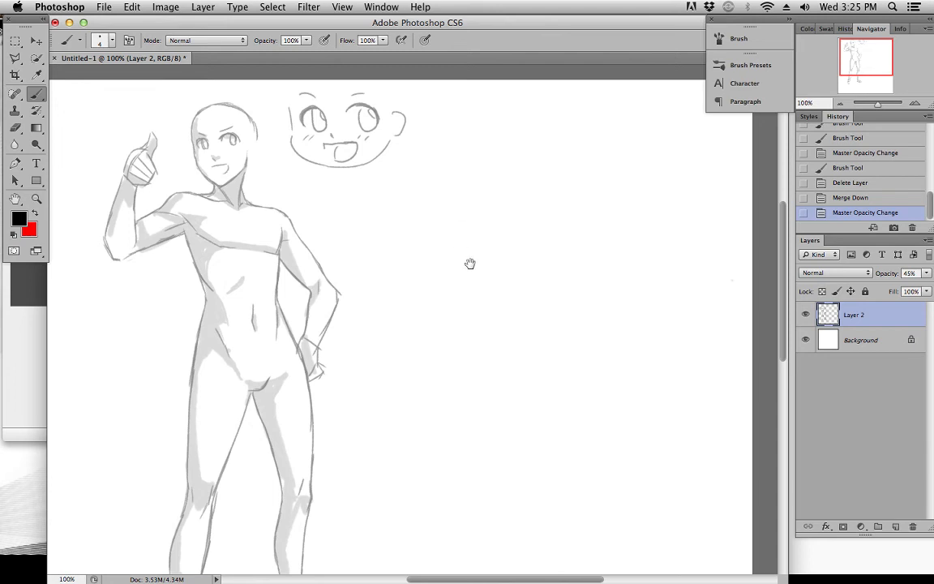
scroll(461, 252, down, 5)
scroll(477, 184, up, 6)
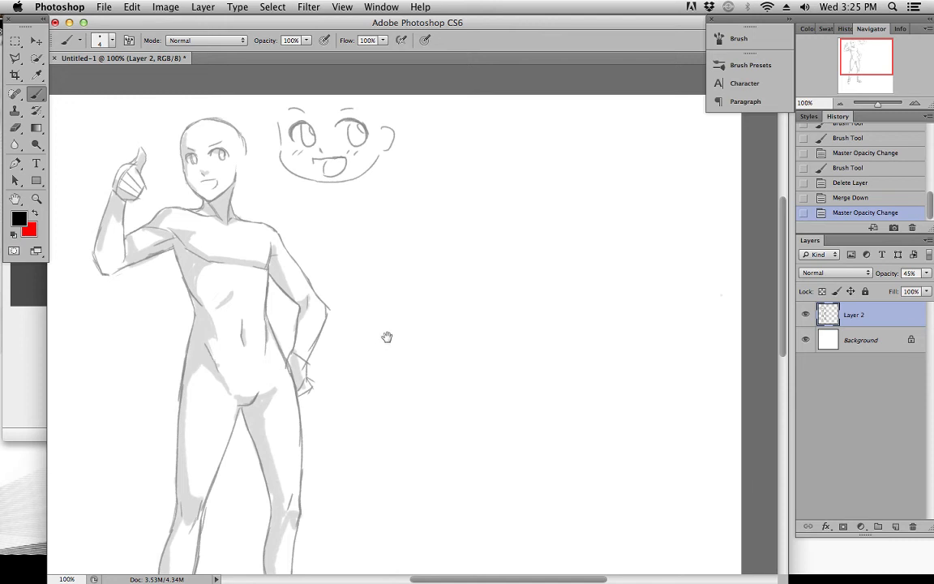
drag(386, 338, 411, 340)
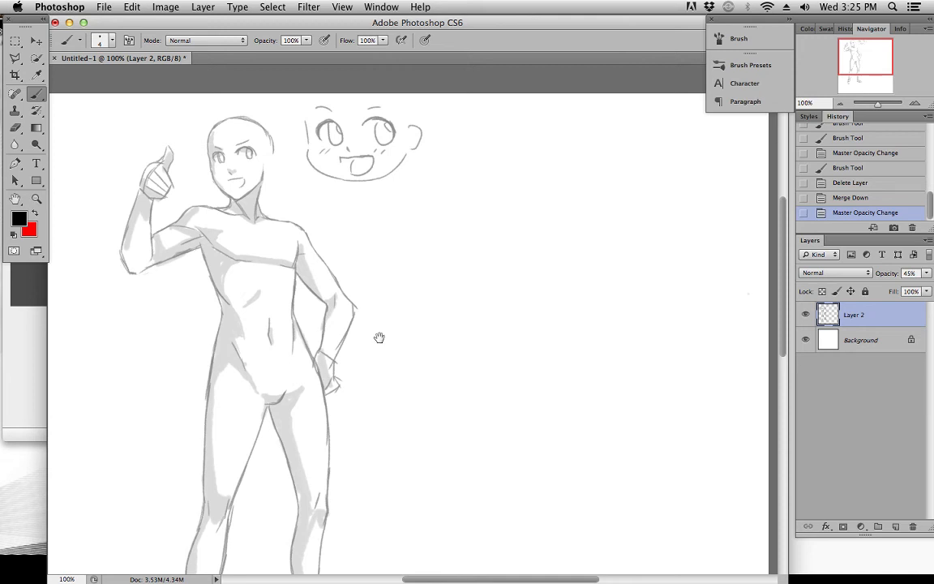
mouse_move(384, 351)
mouse_down()
mouse_move(350, 194)
mouse_move(382, 268)
mouse_move(375, 202)
mouse_move(390, 260)
mouse_up()
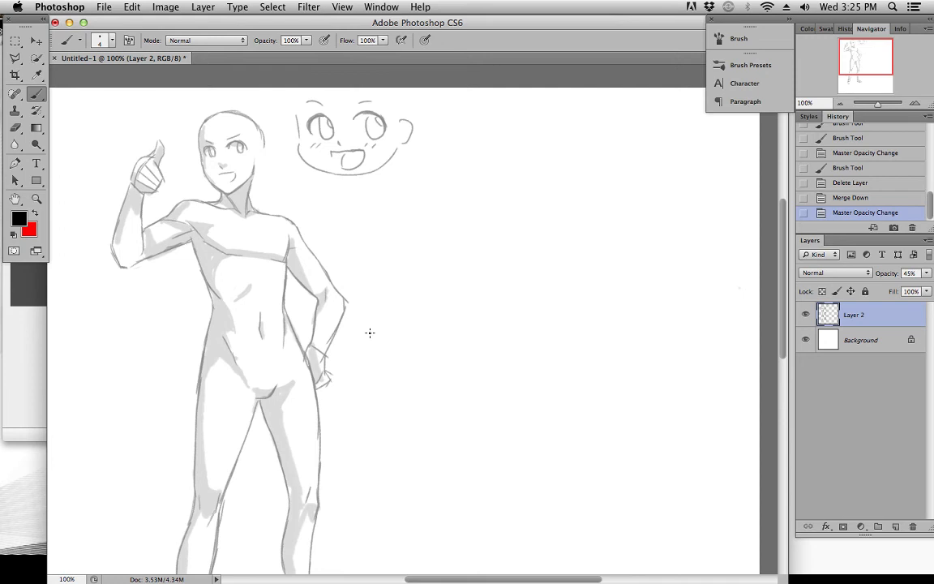
key(super+minus)
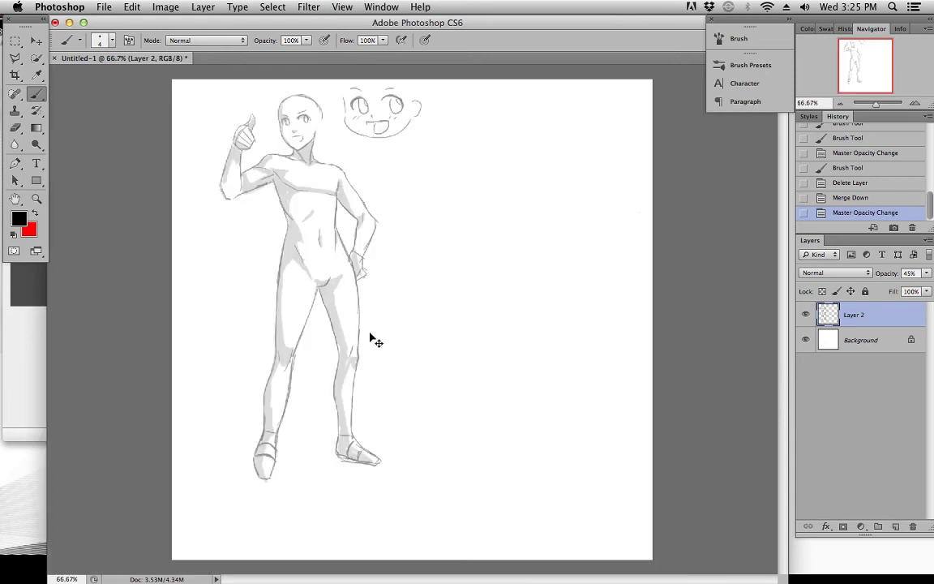
key(super+plus)
scroll(536, 292, up, 5)
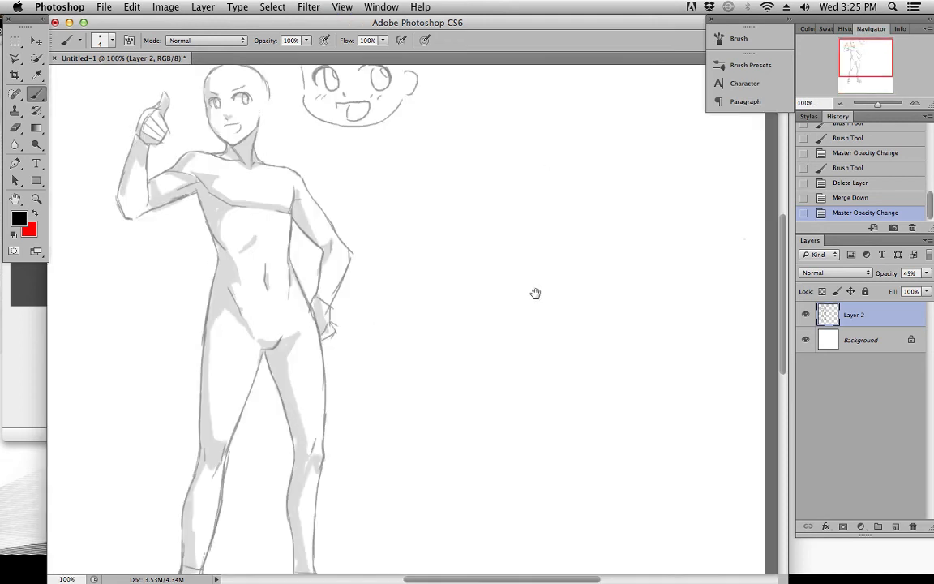
drag(538, 272, 584, 235)
Rotate the merged figure drawing on Layer 2 by 0.72° and apply the transformation
click(35, 40)
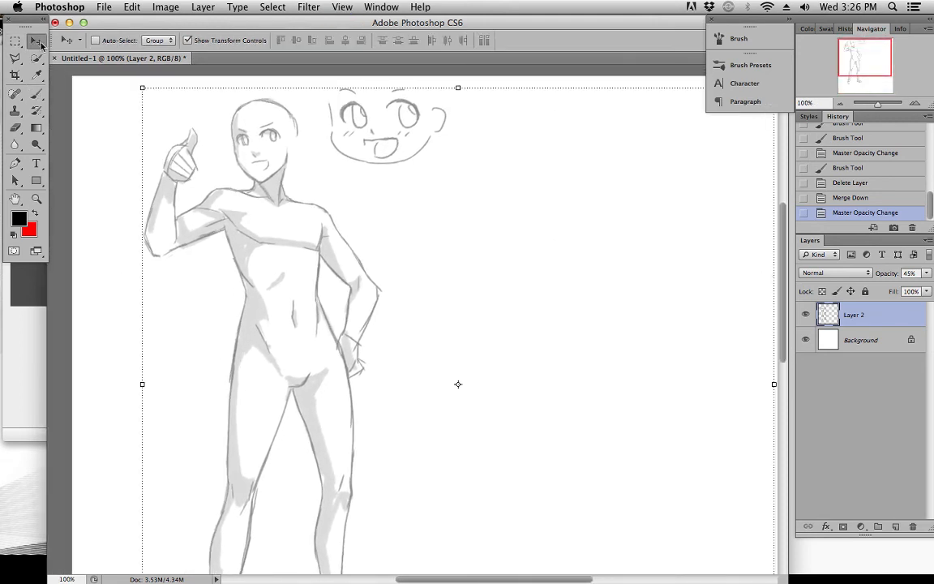
scroll(402, 194, right, 8)
scroll(402, 194, up, 3)
drag(718, 138, 723, 142)
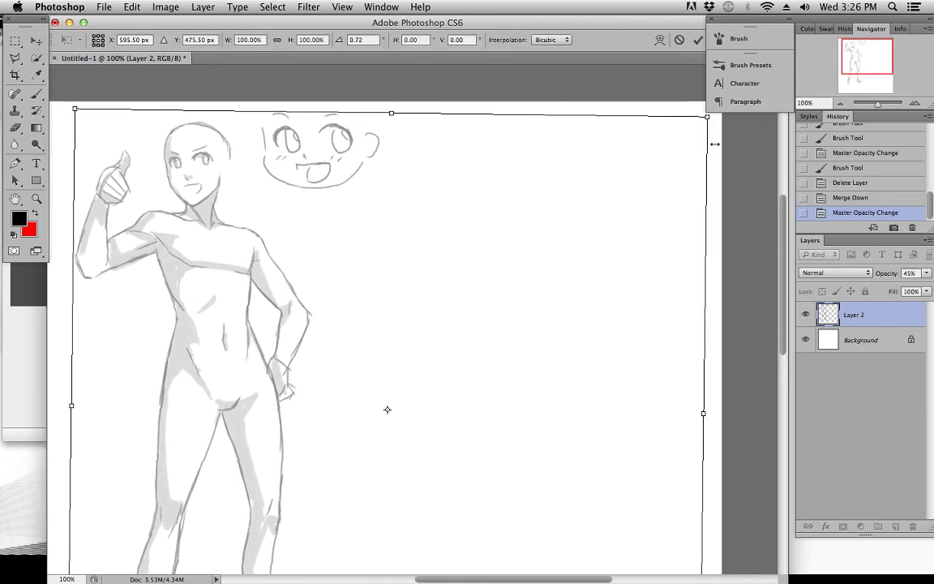
click(36, 39)
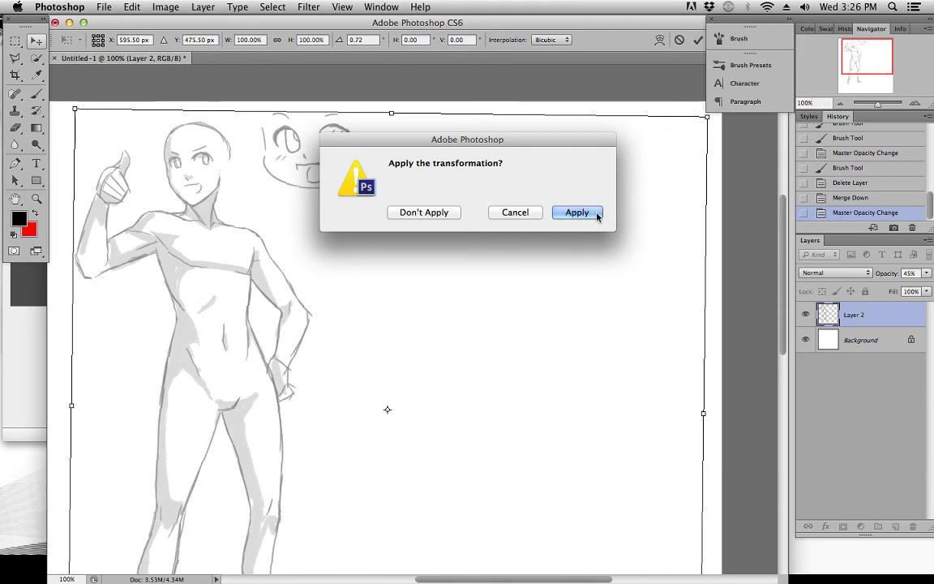
click(601, 212)
Move the drawing on Layer 2 slightly lower on the canvas, leaving more space above the head
key(super+minus)
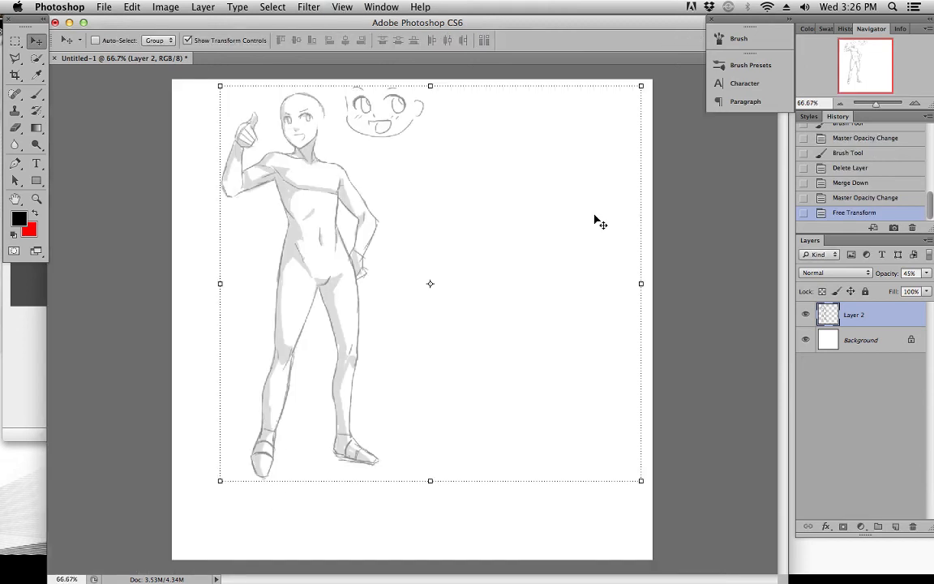
key(super+minus)
key(super+plus)
drag(532, 188, 529, 201)
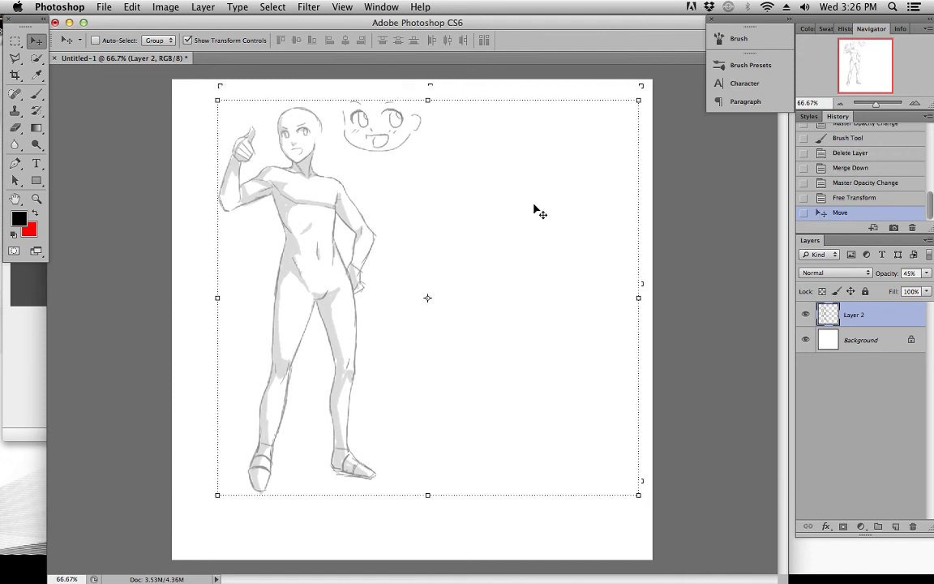
click(35, 198)
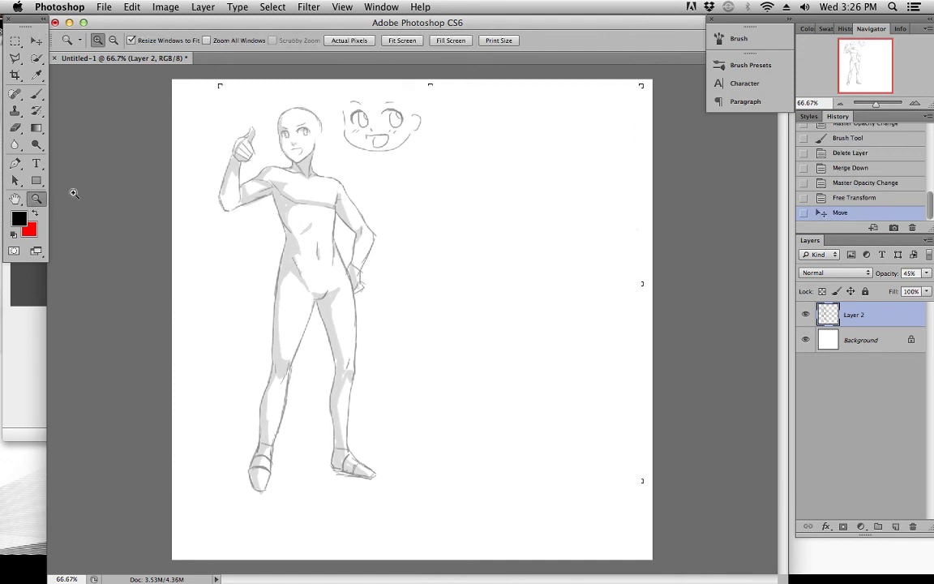
click(344, 167)
drag(358, 183, 358, 226)
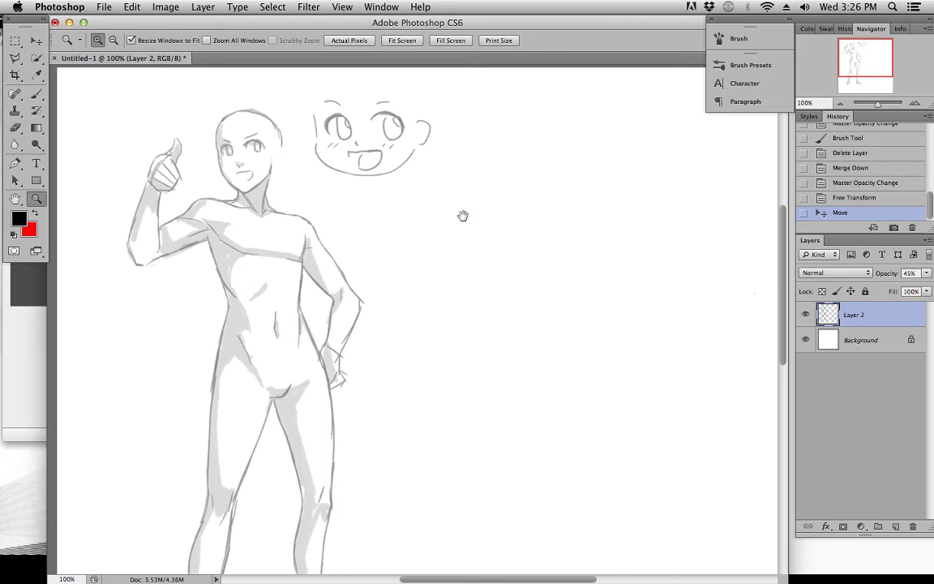
Add a new layer above Layer 2 and sketch a head circle in the blank area beside the standing figure
scroll(449, 194, right, 5)
click(35, 93)
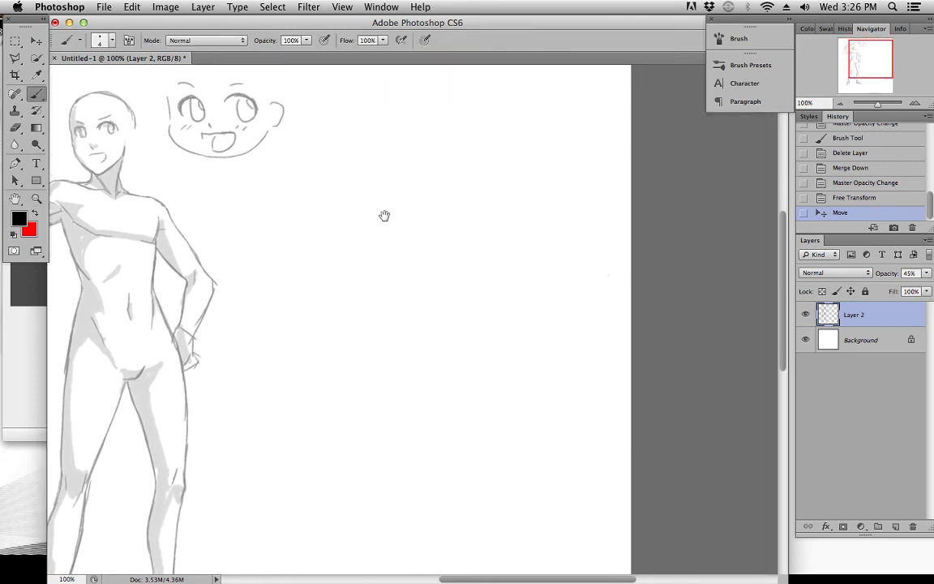
scroll(389, 217, right, 3)
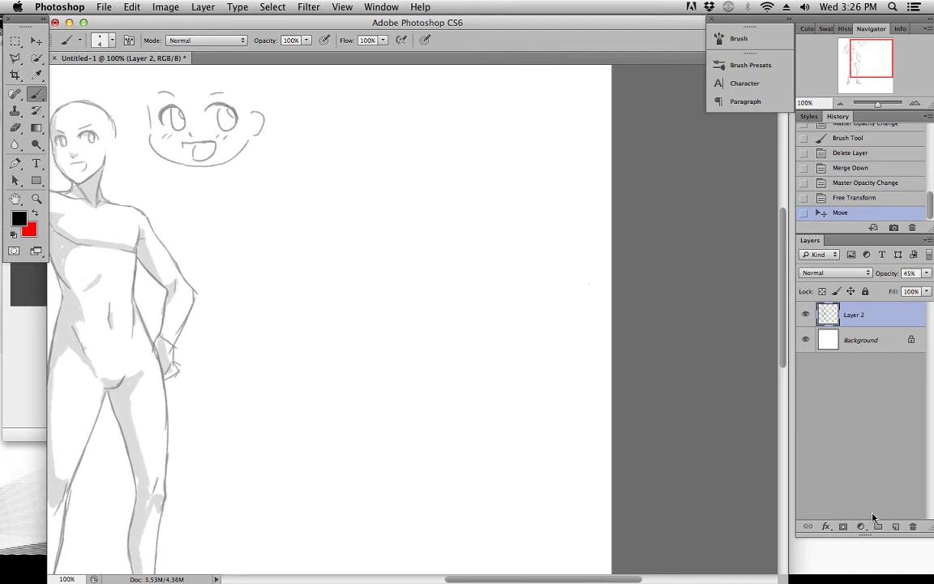
click(896, 527)
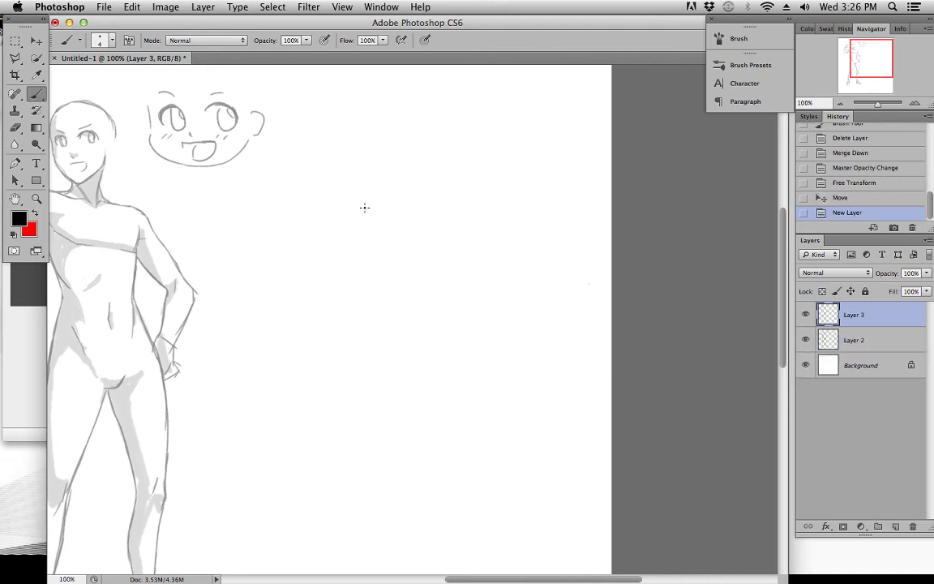
mouse_move(350, 211)
mouse_down()
mouse_move(392, 229)
mouse_move(398, 200)
mouse_move(361, 216)
mouse_move(400, 174)
mouse_move(413, 217)
mouse_up()
key(super+z)
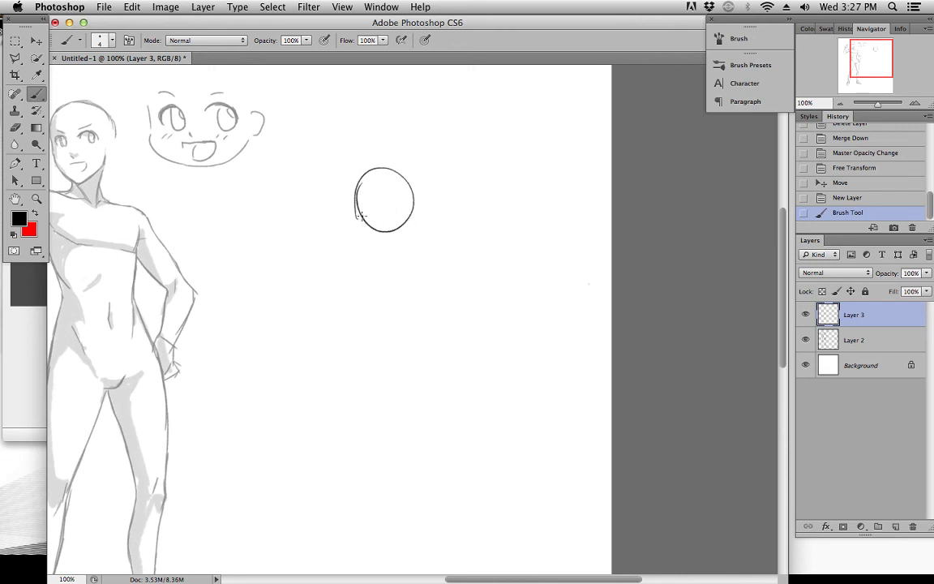
Draw the jaw, brow curve and face-plane guide lines on the head circle for a view from above
mouse_move(372, 211)
mouse_down()
mouse_move(376, 243)
mouse_move(360, 225)
mouse_move(397, 230)
mouse_move(366, 229)
mouse_move(354, 213)
mouse_move(369, 242)
mouse_up()
drag(357, 223, 372, 242)
mouse_move(367, 243)
mouse_down()
mouse_move(385, 247)
mouse_move(405, 226)
mouse_move(361, 201)
mouse_move(411, 196)
mouse_up()
key(super+z)
mouse_move(399, 171)
mouse_down()
mouse_move(365, 209)
mouse_move(382, 196)
mouse_move(401, 232)
mouse_up()
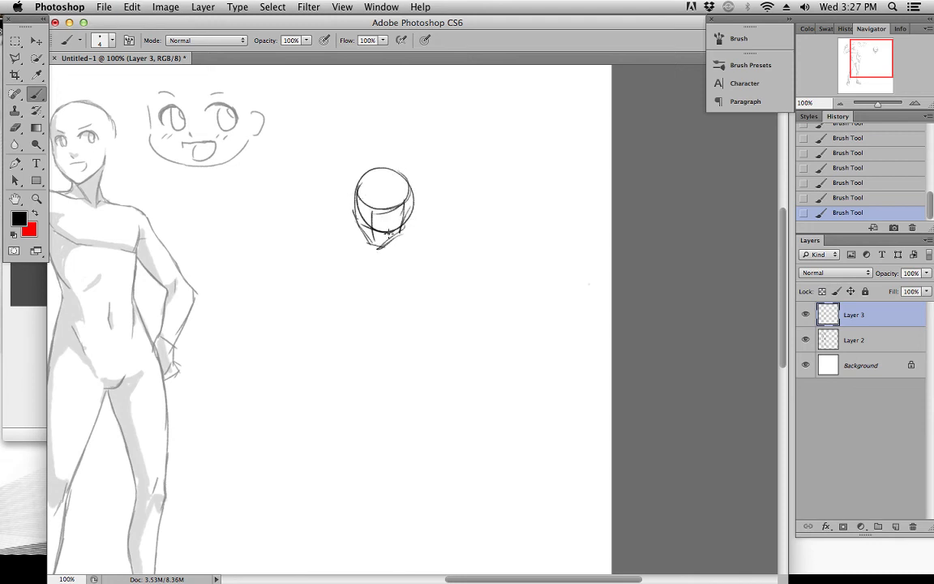
Sketch a slanted shoulder line under the head and short parallel guide strokes for the ribcage and waist
mouse_move(339, 222)
mouse_down()
mouse_move(362, 241)
mouse_move(409, 250)
mouse_up()
key(super+z)
key(super+z)
drag(334, 217, 391, 247)
key(super+z)
drag(339, 225, 442, 255)
mouse_move(361, 285)
mouse_down()
mouse_move(391, 297)
mouse_move(356, 283)
mouse_move(378, 290)
mouse_move(387, 330)
mouse_up()
key(super+z)
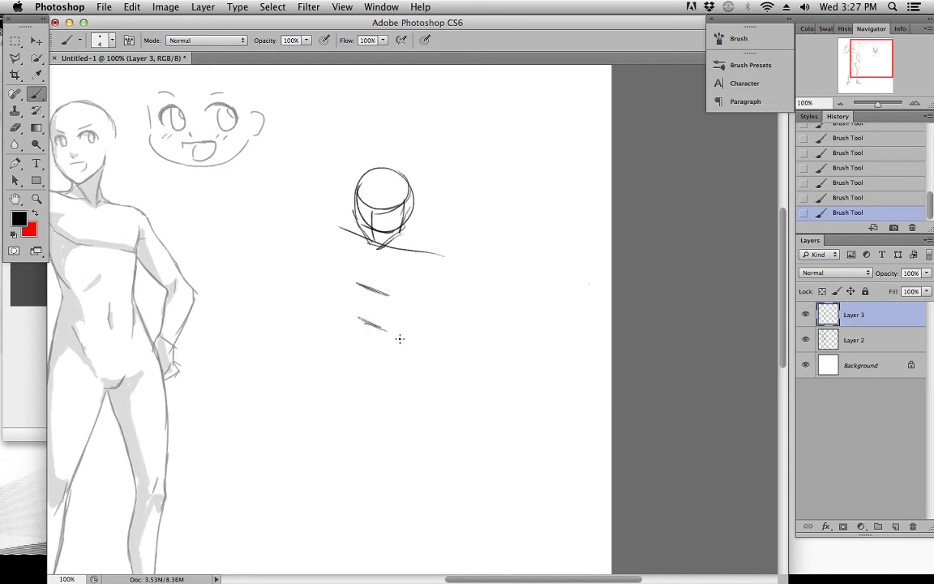
Block in the foreshortened torso sides, the hips and the tapering upper legs
mouse_move(341, 302)
mouse_down()
mouse_move(388, 331)
mouse_move(377, 329)
mouse_move(425, 336)
mouse_up()
drag(343, 232, 358, 280)
drag(343, 235, 356, 282)
drag(433, 264, 409, 296)
drag(354, 283, 341, 305)
drag(411, 303, 412, 360)
drag(374, 330, 419, 363)
drag(420, 335, 421, 361)
mouse_move(342, 305)
mouse_down()
mouse_move(357, 334)
mouse_move(366, 335)
mouse_up()
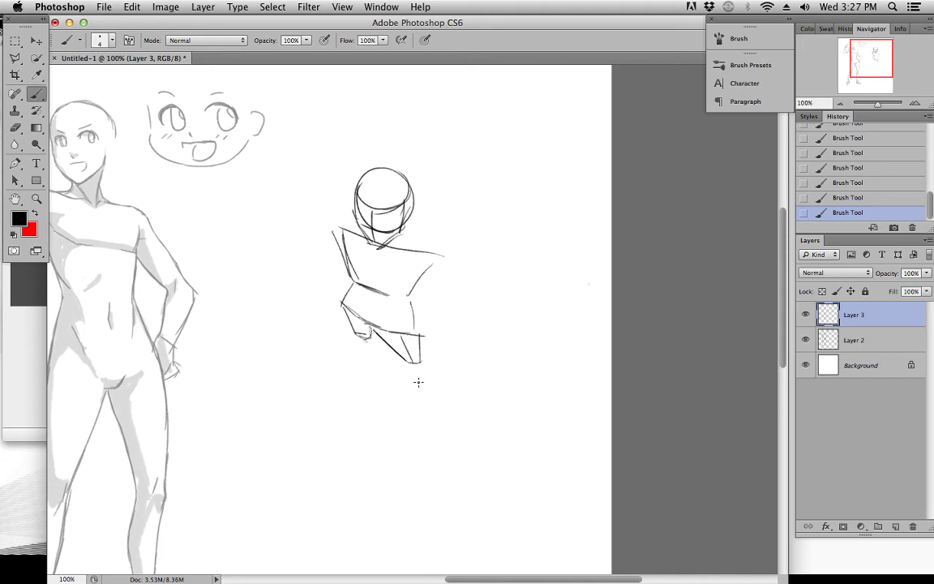
Frame the figure with a four-sided perspective box tapering downward and sketch the lower legs and feet
drag(406, 363, 417, 390)
drag(274, 174, 337, 361)
key(super+z)
key(super+z)
mouse_move(273, 146)
mouse_down()
mouse_move(546, 237)
mouse_move(543, 226)
mouse_move(441, 388)
mouse_up()
drag(331, 349, 459, 414)
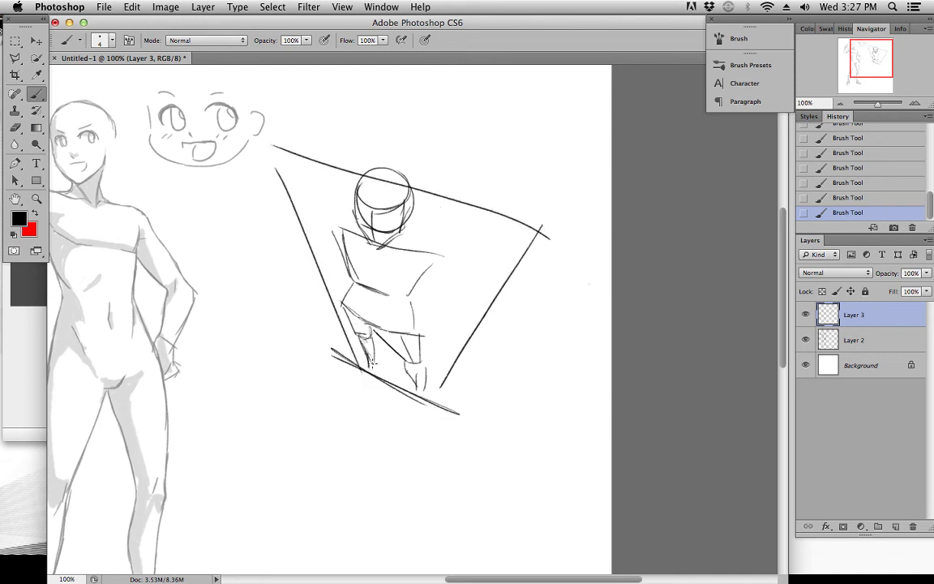
mouse_move(365, 375)
mouse_down()
mouse_move(356, 385)
mouse_move(372, 375)
mouse_move(423, 409)
mouse_up()
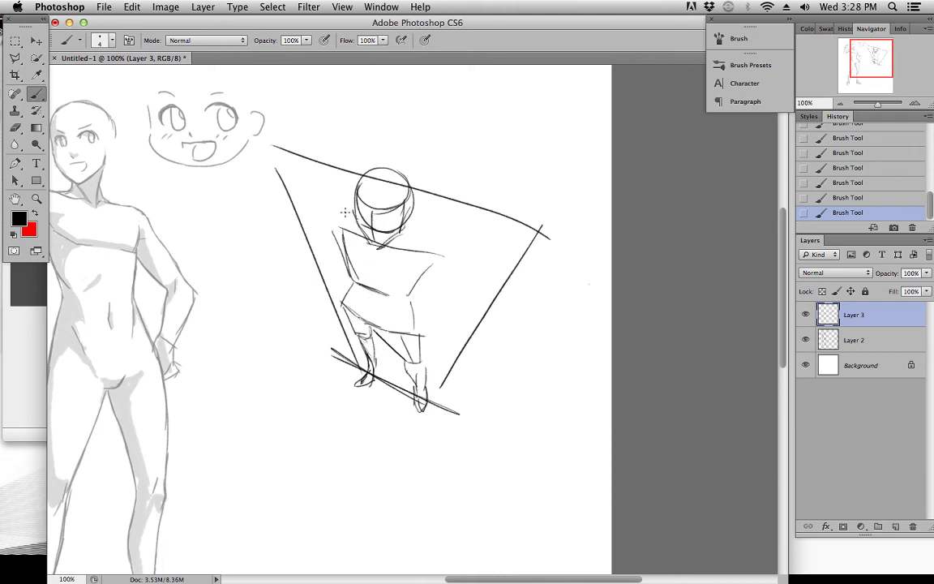
Sketch the shoulder slopes and the figure's left arm as segments down to a simple hand
drag(413, 219, 439, 248)
mouse_move(363, 209)
mouse_down()
mouse_move(336, 220)
mouse_move(358, 226)
mouse_move(345, 252)
mouse_up()
mouse_move(408, 238)
mouse_down()
mouse_move(415, 283)
mouse_move(442, 283)
mouse_move(425, 295)
mouse_move(447, 303)
mouse_move(427, 303)
mouse_move(447, 305)
mouse_move(433, 334)
mouse_move(432, 323)
mouse_move(431, 338)
mouse_move(440, 337)
mouse_up()
key(super+z)
key(super+z)
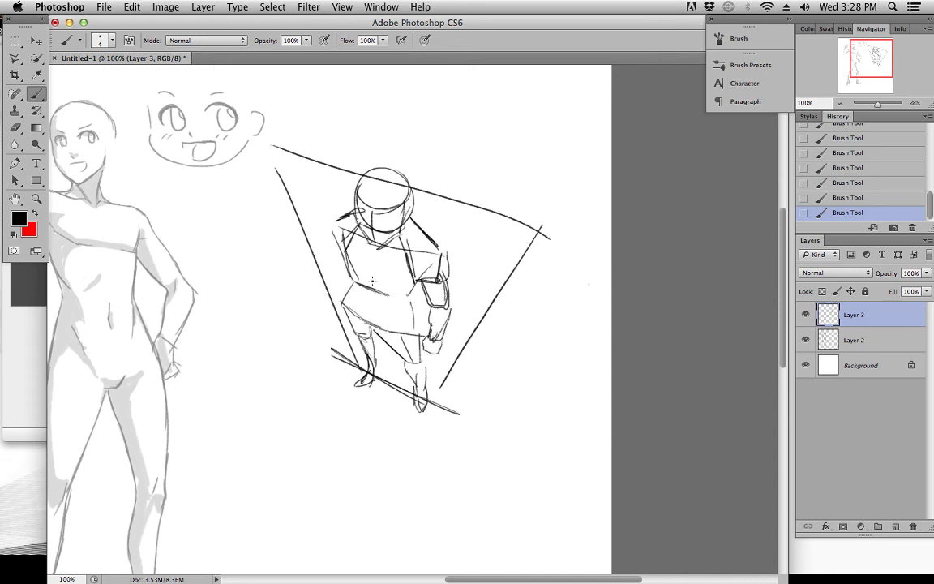
Sketch the figure's right arm and hand and define the curved chest, waist and pelvis contours
mouse_move(345, 217)
mouse_down()
mouse_move(327, 235)
mouse_move(336, 244)
mouse_move(344, 235)
mouse_move(337, 271)
mouse_up()
mouse_move(346, 259)
mouse_down()
mouse_move(323, 283)
mouse_move(329, 305)
mouse_up()
drag(347, 257, 363, 287)
drag(347, 270, 400, 294)
key(super+z)
mouse_move(322, 291)
mouse_down()
mouse_move(343, 284)
mouse_move(318, 306)
mouse_move(334, 299)
mouse_up()
mouse_move(346, 249)
mouse_down()
mouse_move(359, 281)
mouse_move(412, 287)
mouse_up()
mouse_move(355, 282)
mouse_down()
mouse_move(347, 306)
mouse_move(361, 326)
mouse_move(354, 324)
mouse_move(411, 333)
mouse_up()
mouse_move(413, 296)
mouse_down()
mouse_move(397, 329)
mouse_move(411, 309)
mouse_move(415, 340)
mouse_move(392, 357)
mouse_move(381, 335)
mouse_move(416, 361)
mouse_up()
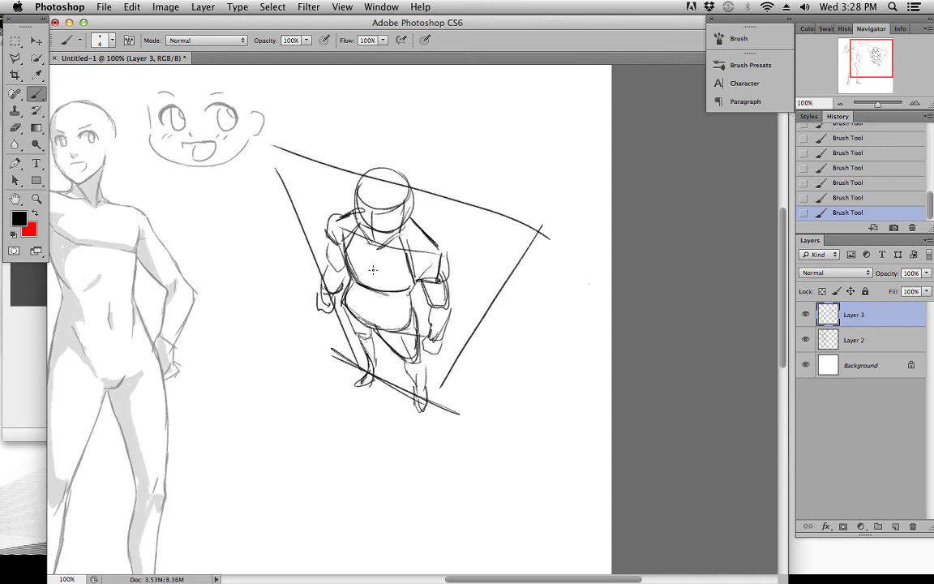
Add a centre line and cross-contours to the torso and refine the lower leg lines
mouse_move(375, 249)
mouse_down()
mouse_move(352, 261)
mouse_move(411, 282)
mouse_move(373, 303)
mouse_move(371, 279)
mouse_move(368, 306)
mouse_move(369, 298)
mouse_move(359, 306)
mouse_move(373, 320)
mouse_move(411, 311)
mouse_up()
drag(345, 298, 368, 315)
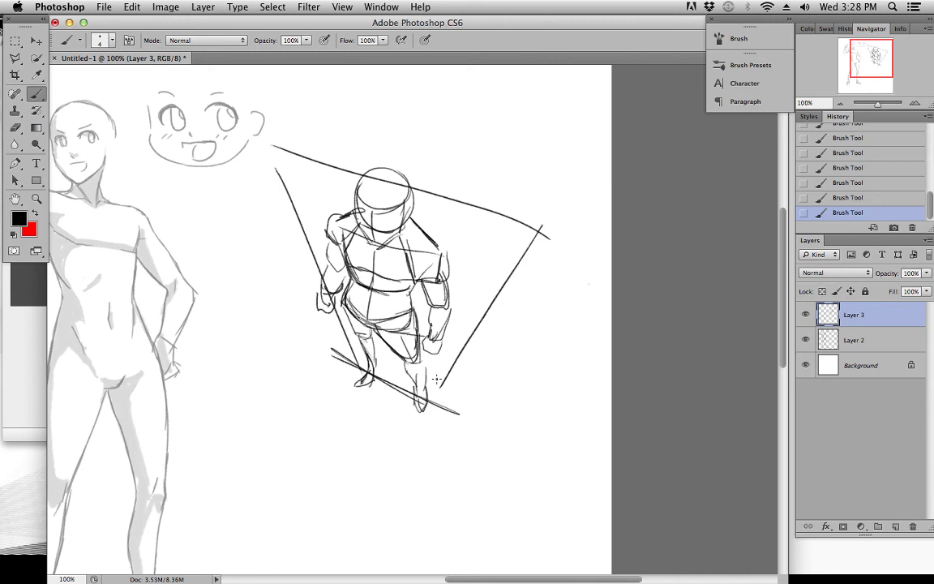
mouse_move(421, 352)
mouse_down()
mouse_move(427, 403)
mouse_move(424, 388)
mouse_up()
key(super+z)
drag(373, 334, 373, 379)
Strengthen the perspective frame around the figure and draw a second adjoining frame, adding small oval marks on the frame edges
drag(262, 137, 288, 201)
drag(242, 118, 449, 191)
drag(273, 126, 554, 237)
mouse_move(415, 177)
mouse_down()
mouse_move(542, 227)
mouse_move(442, 388)
mouse_up()
drag(550, 235, 442, 421)
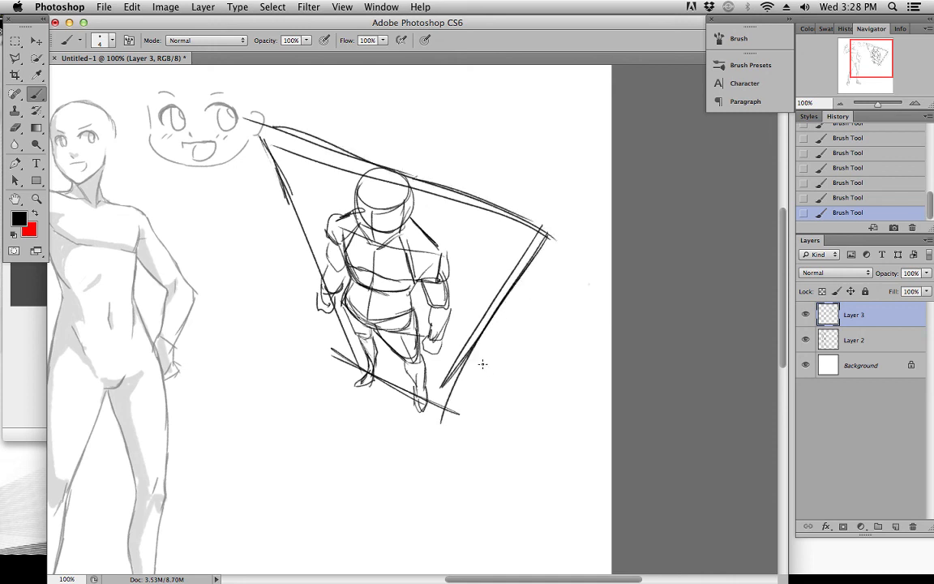
drag(272, 154, 285, 201)
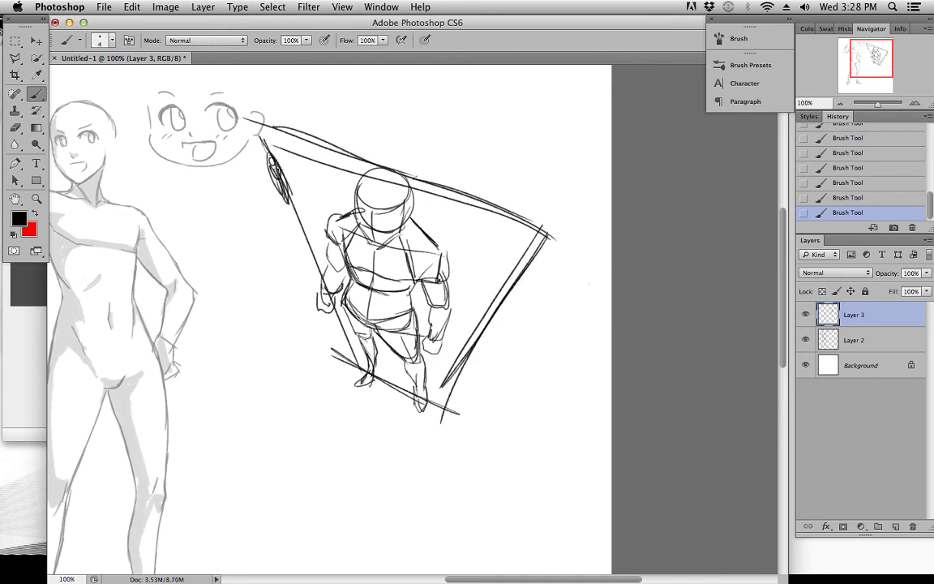
mouse_move(115, 135)
mouse_down()
mouse_move(242, 151)
mouse_move(164, 375)
mouse_move(244, 118)
mouse_move(302, 378)
mouse_up()
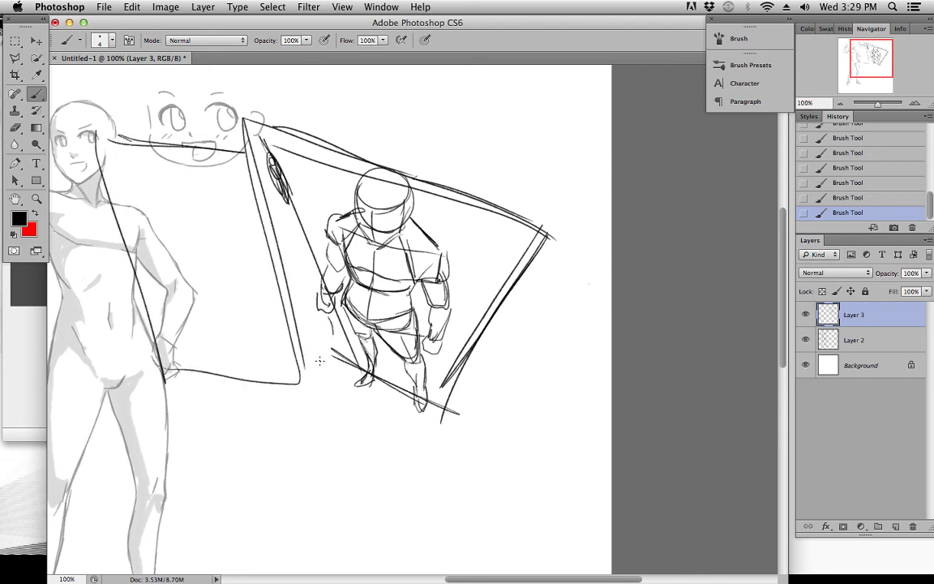
drag(133, 252, 145, 274)
Fade Layer 3 to 29% opacity and add a new layer above it for the refined drawing
drag(508, 236, 510, 237)
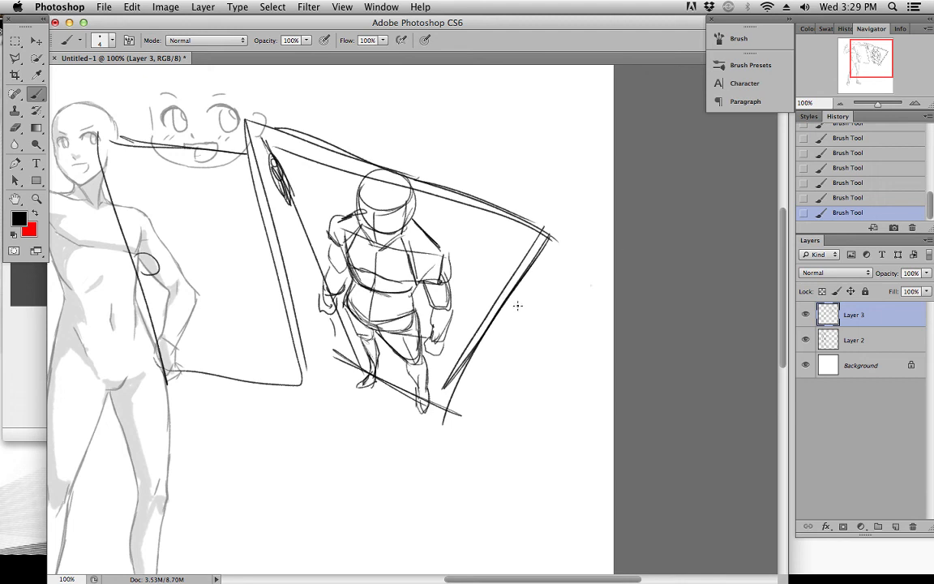
drag(543, 296, 522, 309)
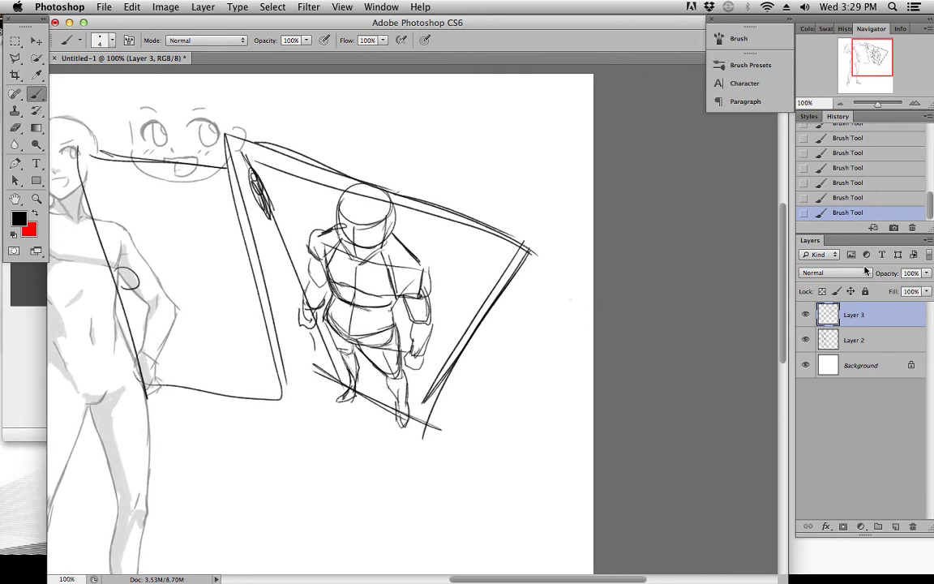
click(927, 274)
drag(925, 285, 881, 286)
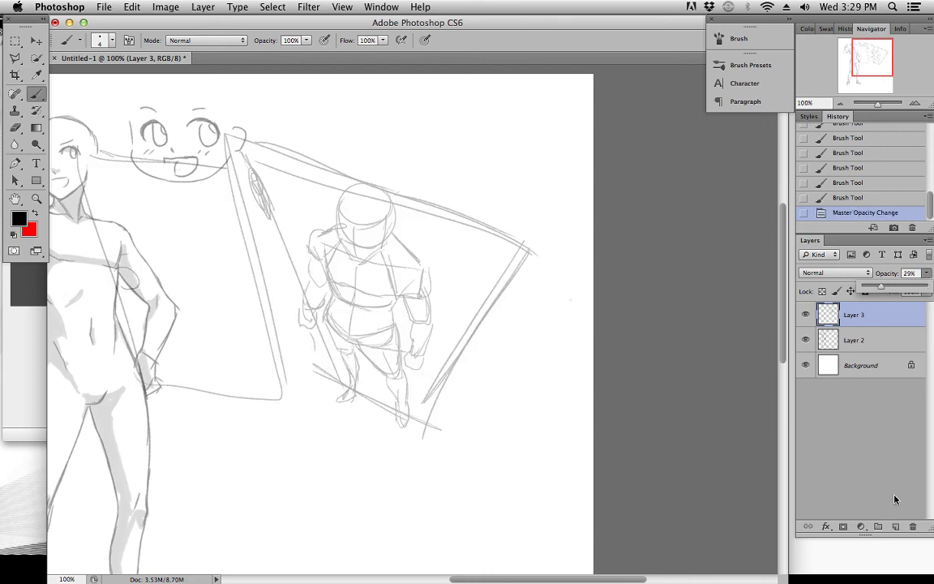
click(890, 526)
key(super+plus)
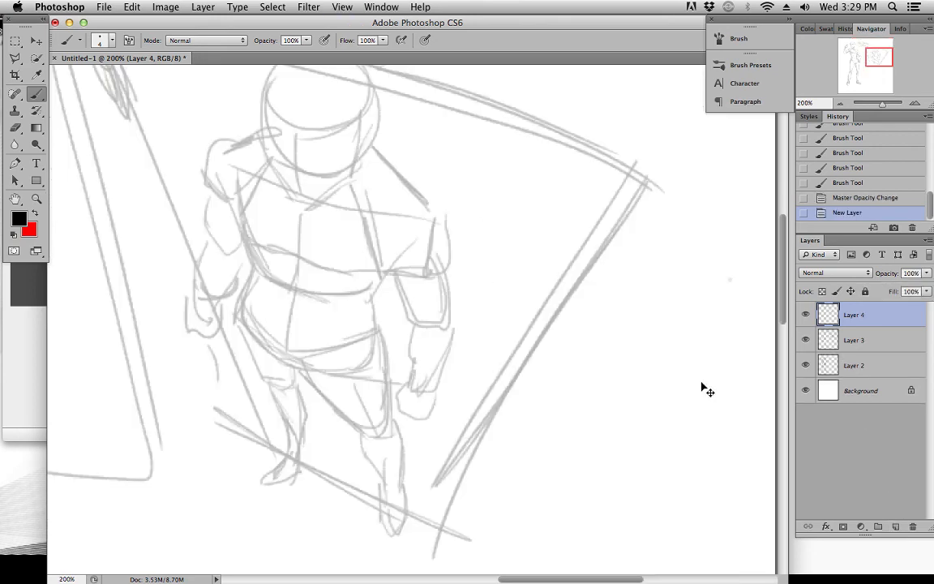
Draw dark contours for the lower chest edge, the left shoulder and the inner upper arm over the faded sketch
drag(304, 193, 351, 217)
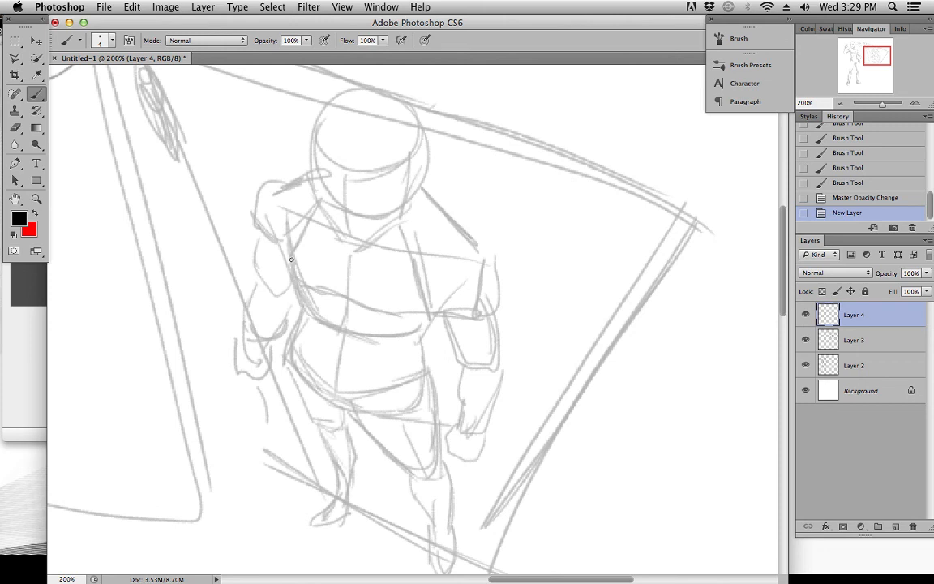
mouse_move(277, 237)
mouse_down()
mouse_move(300, 279)
mouse_move(391, 315)
mouse_move(434, 309)
mouse_up()
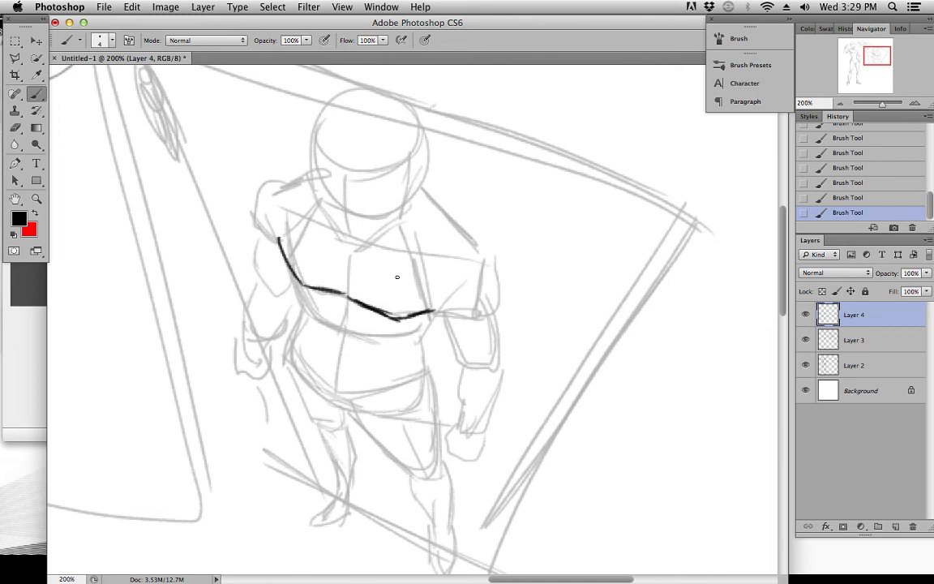
drag(409, 262, 411, 269)
drag(458, 312, 463, 315)
mouse_move(463, 232)
mouse_down()
mouse_move(487, 258)
mouse_move(490, 294)
mouse_move(440, 318)
mouse_move(441, 338)
mouse_move(474, 366)
mouse_up()
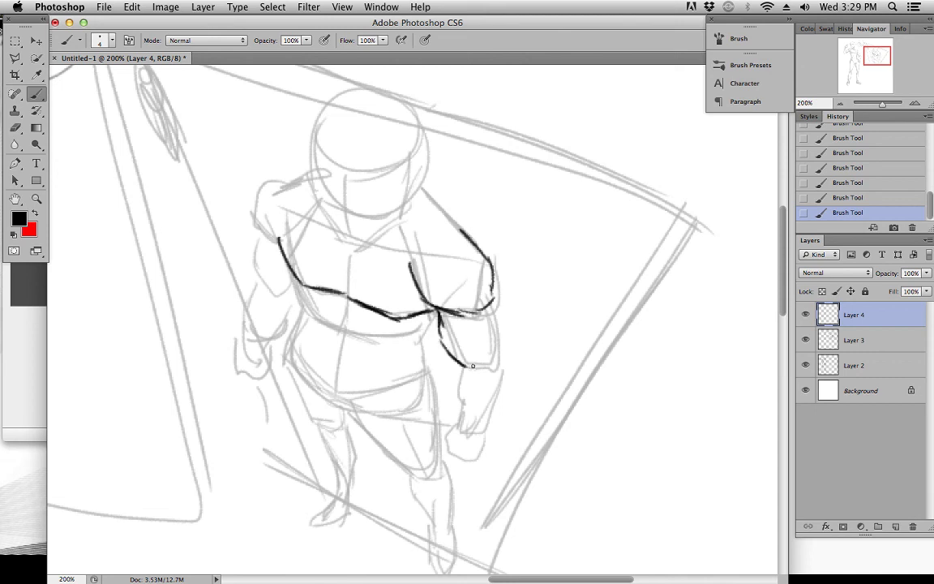
Outline the muscles of the figure's left upper arm and forearm down to the wrist
drag(493, 302, 499, 364)
mouse_move(468, 315)
mouse_down()
mouse_move(485, 357)
mouse_move(467, 380)
mouse_up()
mouse_move(499, 347)
mouse_down()
mouse_move(513, 391)
mouse_move(480, 430)
mouse_up()
drag(464, 366, 456, 424)
drag(457, 430, 484, 436)
drag(503, 381, 484, 429)
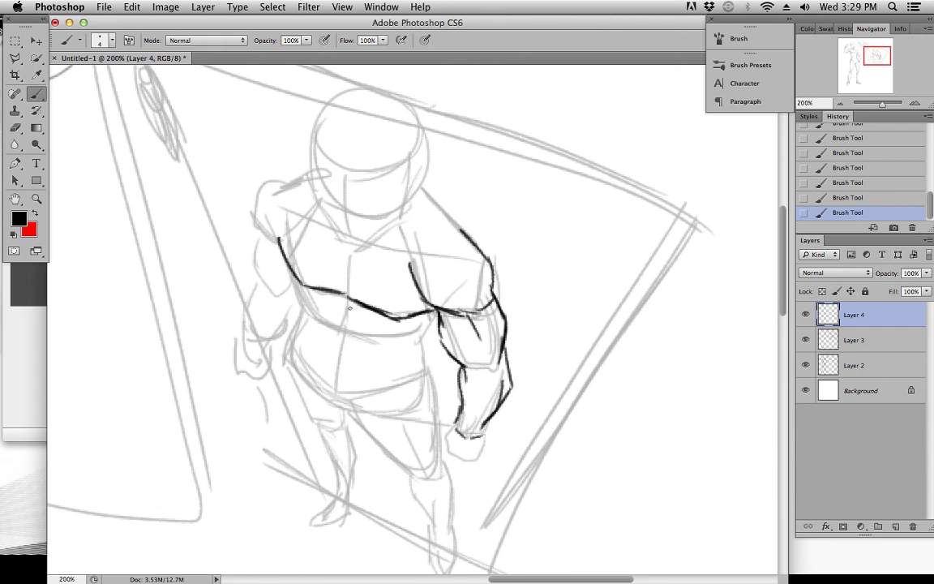
Draw the lower ribcage edge, the abdomen outline and the abdominal centre line
mouse_move(337, 307)
mouse_down()
mouse_move(374, 328)
mouse_move(341, 309)
mouse_move(349, 313)
mouse_up()
drag(349, 312, 395, 344)
mouse_move(394, 345)
mouse_down()
mouse_move(419, 346)
mouse_move(406, 341)
mouse_up()
mouse_move(312, 313)
mouse_down()
mouse_move(323, 348)
mouse_move(310, 372)
mouse_move(347, 405)
mouse_up()
drag(384, 344, 373, 371)
key(super+z)
drag(347, 313, 336, 386)
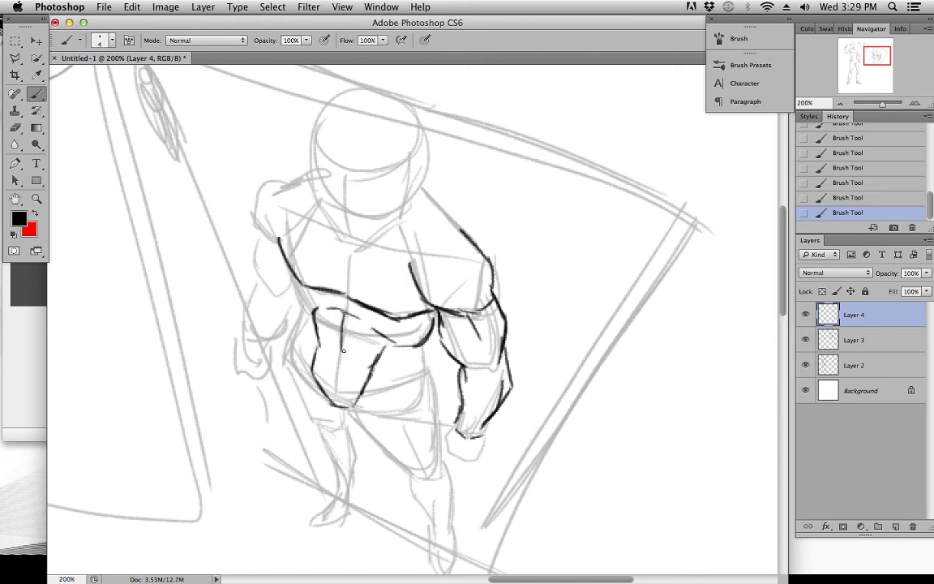
Refine the sides of the torso and waist and draw the curved hip line below the abdomen
drag(289, 271, 311, 314)
drag(393, 344, 433, 329)
mouse_move(355, 406)
mouse_down()
mouse_move(390, 383)
mouse_move(394, 348)
mouse_up()
mouse_move(386, 364)
mouse_down()
mouse_move(363, 402)
mouse_move(419, 377)
mouse_up()
mouse_move(334, 352)
mouse_down()
mouse_move(378, 339)
mouse_move(426, 376)
mouse_up()
mouse_move(307, 311)
mouse_down()
mouse_move(301, 342)
mouse_move(291, 341)
mouse_move(344, 408)
mouse_up()
key(super+z)
mouse_move(288, 349)
mouse_down()
mouse_move(344, 393)
mouse_move(361, 394)
mouse_up()
drag(364, 393, 415, 382)
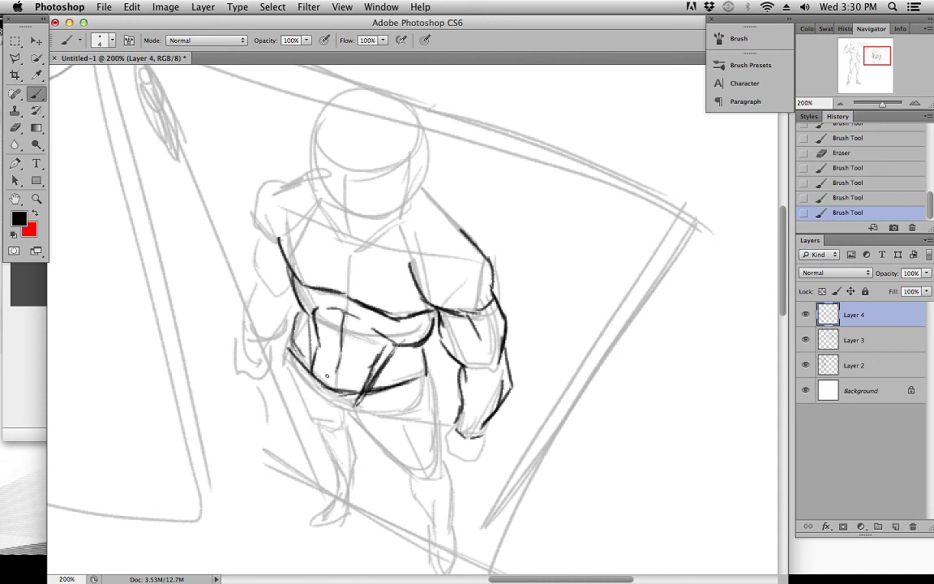
drag(295, 345, 297, 331)
Add the collarbones, the chest centre line and the segmented abdominal muscles
mouse_move(307, 212)
mouse_down()
mouse_move(360, 246)
mouse_move(443, 257)
mouse_move(420, 246)
mouse_up()
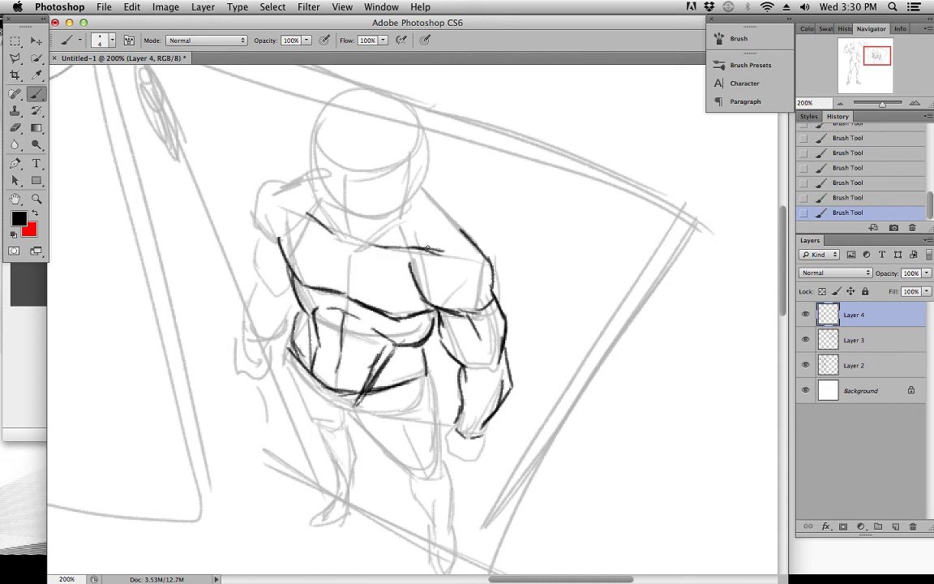
drag(351, 248, 344, 294)
drag(401, 357, 408, 341)
drag(315, 308, 384, 330)
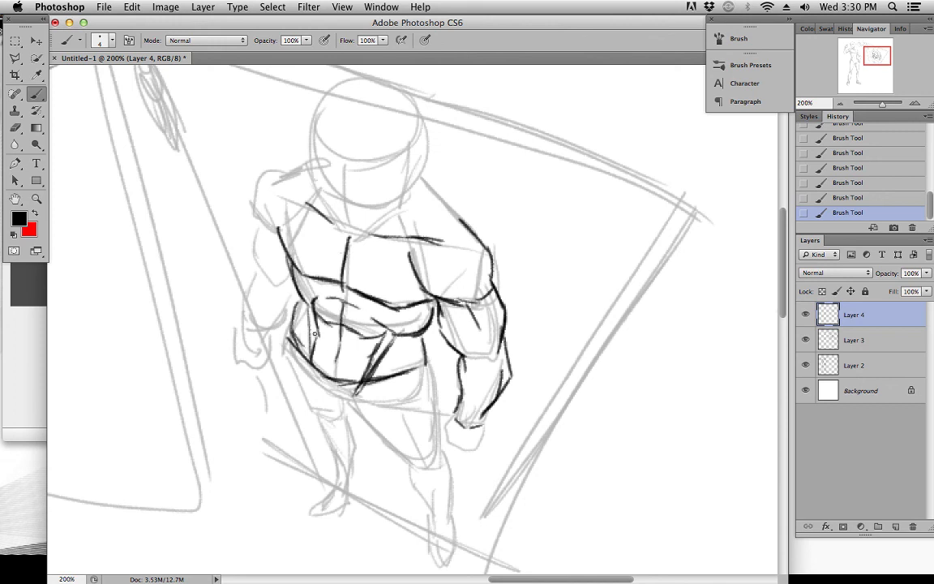
mouse_move(325, 343)
mouse_down()
mouse_move(363, 354)
mouse_move(395, 347)
mouse_move(423, 296)
mouse_up()
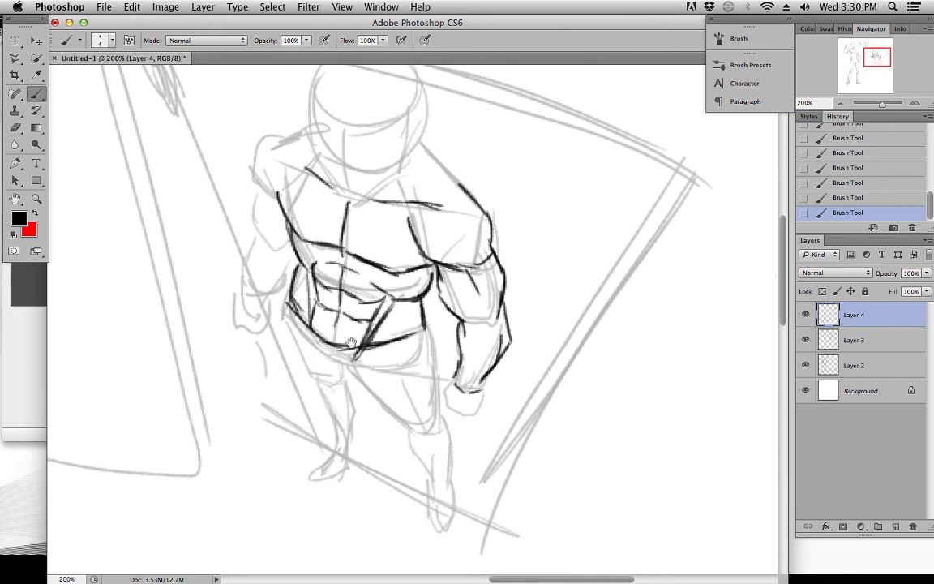
Outline the figure's right lower leg from the knee to the ankle
scroll(374, 330, down, 3)
scroll(375, 331, right, 2)
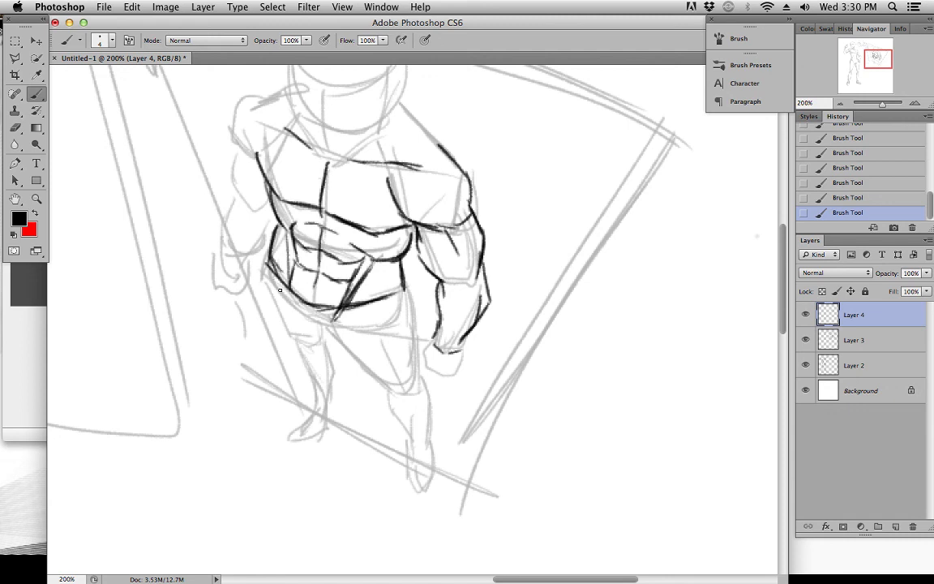
drag(307, 416, 331, 416)
drag(292, 340, 323, 395)
mouse_move(325, 345)
mouse_down()
mouse_move(341, 387)
mouse_move(308, 416)
mouse_up()
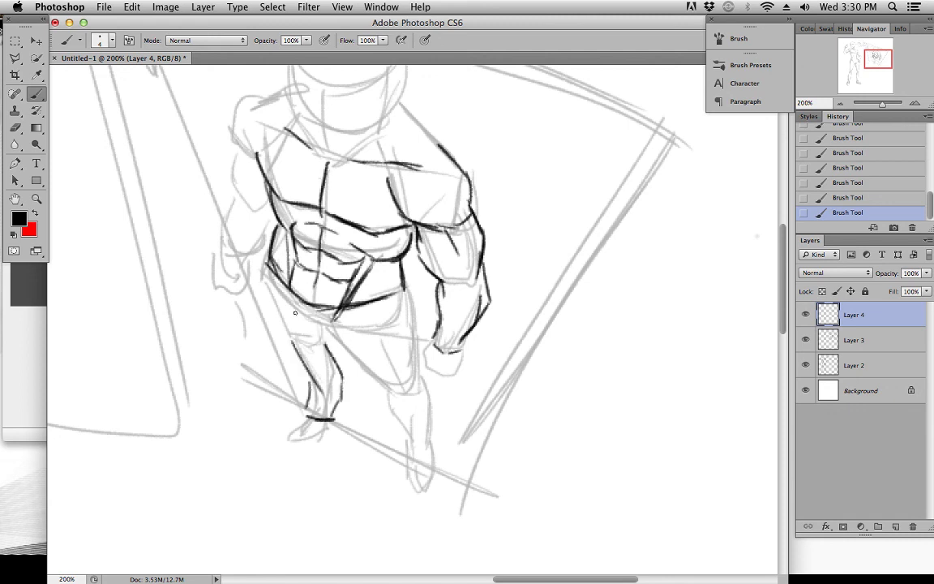
Draw both thighs and the groin contour and outline the figure's left lower leg to the ankle
mouse_move(264, 277)
mouse_down()
mouse_move(305, 348)
mouse_move(383, 367)
mouse_move(332, 330)
mouse_move(377, 374)
mouse_up()
drag(350, 349, 403, 388)
mouse_move(403, 305)
mouse_down()
mouse_move(369, 321)
mouse_move(405, 303)
mouse_up()
mouse_move(408, 294)
mouse_down()
mouse_move(423, 373)
mouse_move(416, 421)
mouse_move(383, 384)
mouse_move(408, 413)
mouse_move(394, 403)
mouse_move(419, 451)
mouse_up()
drag(424, 453, 433, 427)
drag(427, 388, 432, 437)
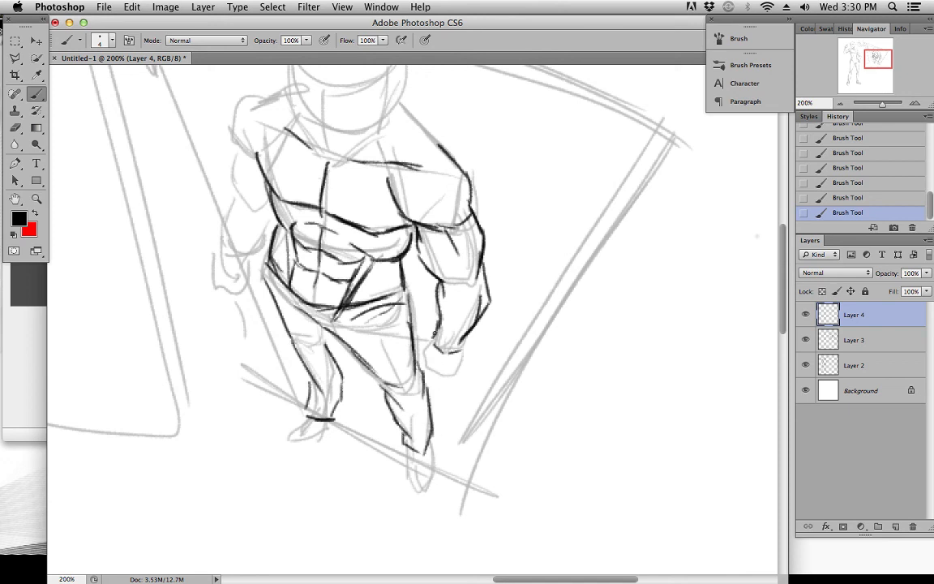
Draw the left fist and outline the figure's right shoulder, arm and fist, correcting stray strokes
mouse_move(430, 338)
mouse_down()
mouse_move(434, 372)
mouse_move(448, 372)
mouse_move(465, 343)
mouse_up()
mouse_move(237, 158)
mouse_down()
mouse_move(256, 215)
mouse_move(235, 190)
mouse_move(234, 268)
mouse_move(253, 267)
mouse_move(268, 220)
mouse_move(250, 265)
mouse_move(225, 259)
mouse_move(220, 287)
mouse_move(253, 295)
mouse_up()
drag(255, 274, 255, 298)
key(space)
mouse_move(293, 184)
mouse_down()
mouse_move(251, 183)
mouse_move(246, 198)
mouse_move(261, 203)
mouse_move(246, 191)
mouse_move(250, 160)
mouse_move(280, 141)
mouse_up()
key(super+z)
key(e)
key(b)
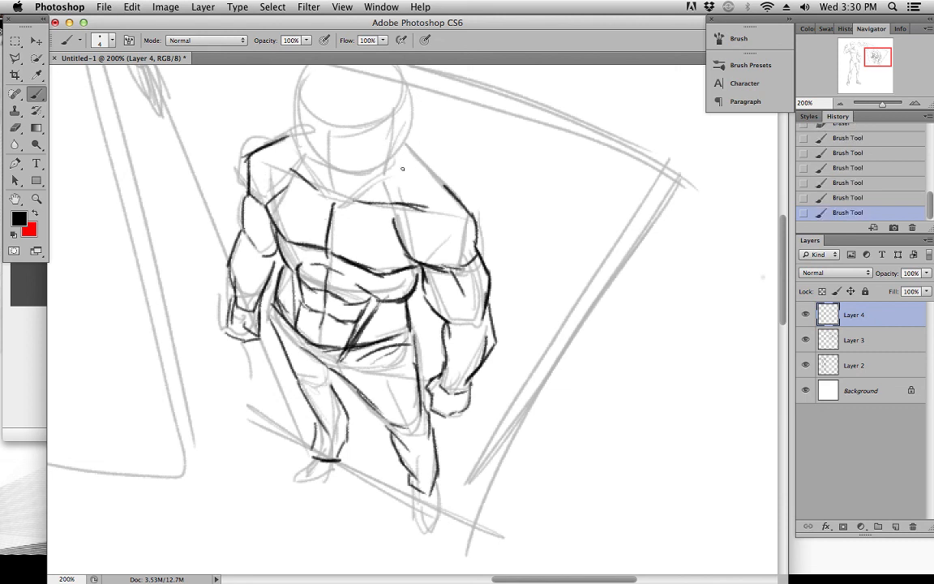
Draw the pointed right foot and the foreshortened left foot below the ankles
key(space)
drag(370, 151, 361, 223)
key(super+minus)
key(space)
drag(418, 228, 389, 177)
key(super+plus)
key(space)
drag(364, 414, 421, 359)
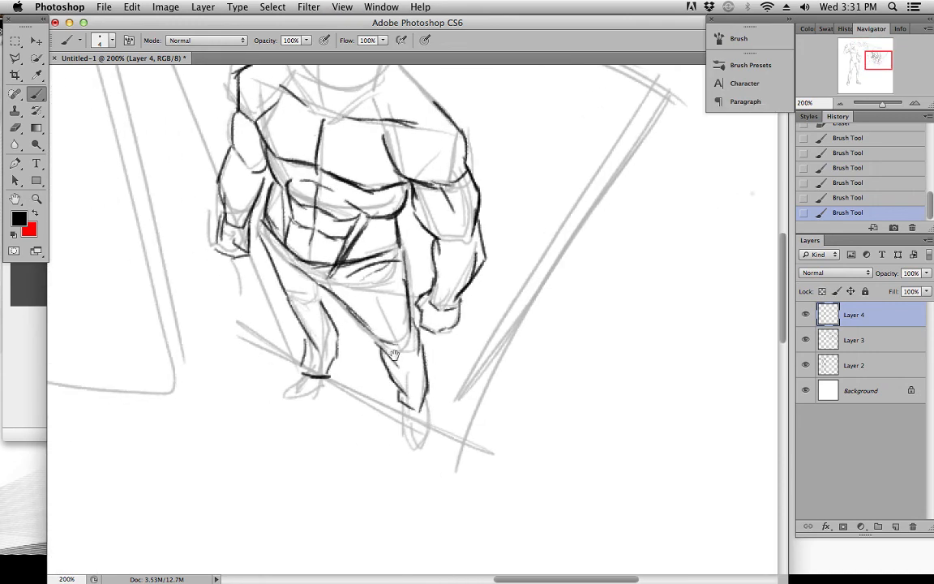
mouse_move(306, 375)
mouse_down()
mouse_move(283, 400)
mouse_move(333, 378)
mouse_up()
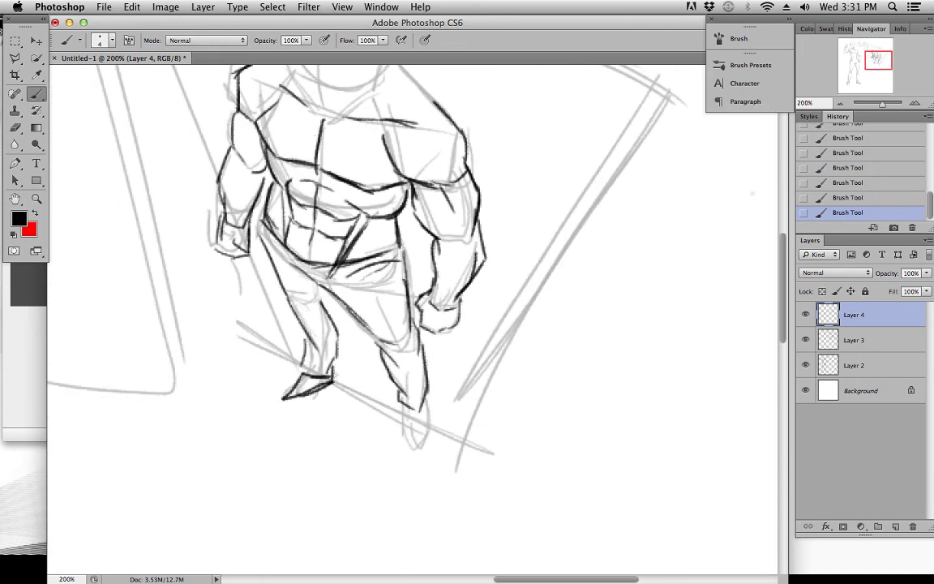
drag(400, 417, 426, 448)
drag(428, 406, 427, 446)
key(space)
drag(445, 350, 439, 421)
key(super+minus)
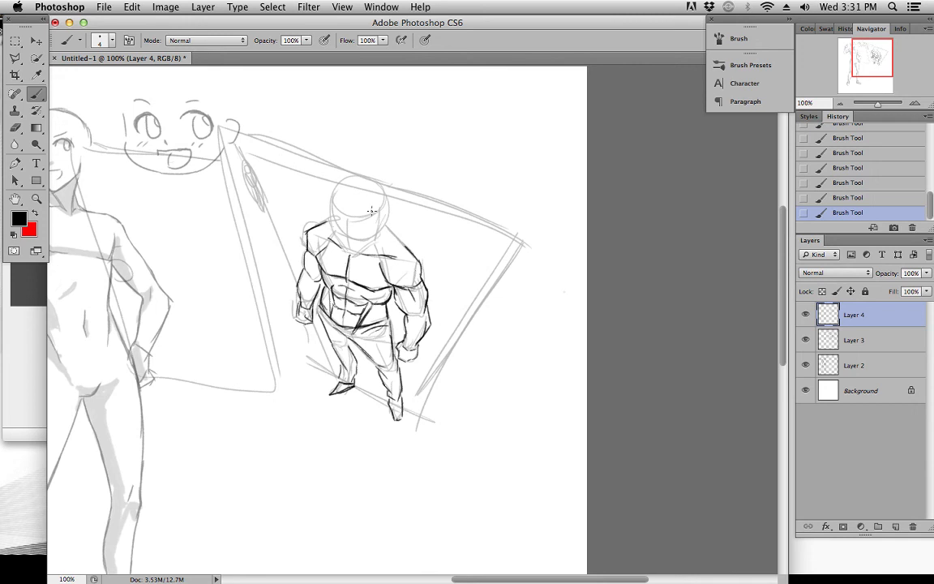
Draw a small circle for a new figure's head in the empty area below the top-view figure
key(space)
drag(315, 227, 391, 243)
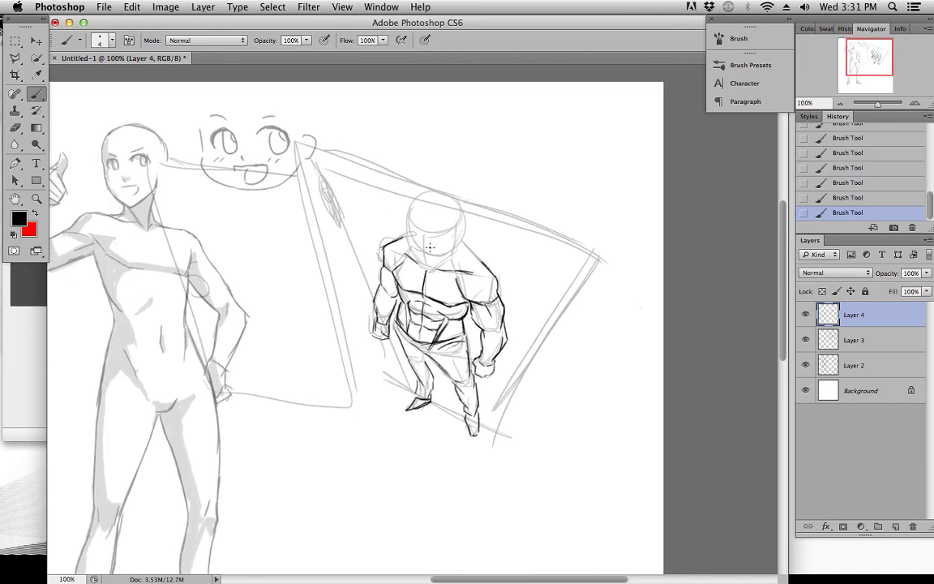
key(space)
drag(423, 242, 386, 222)
key(space)
drag(463, 366, 432, 323)
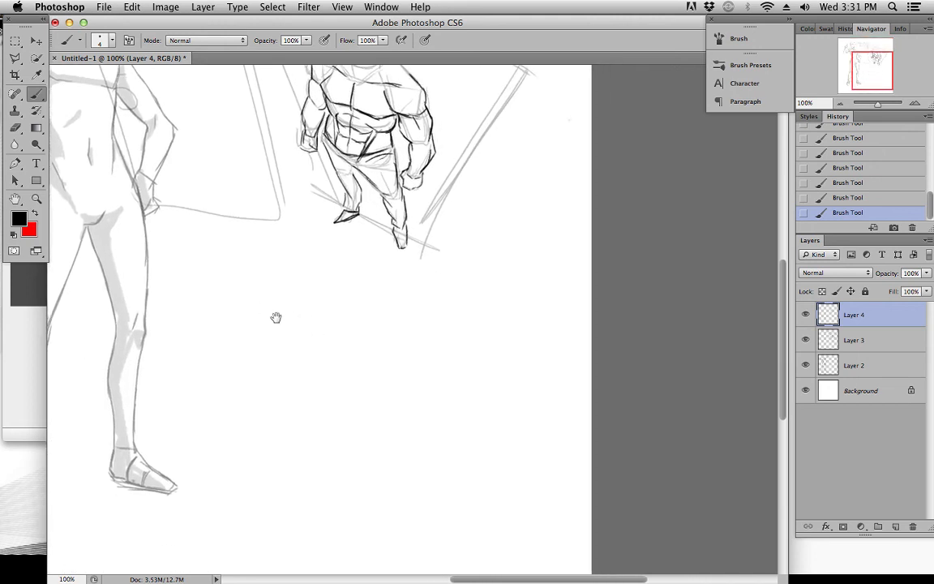
drag(277, 318, 289, 265)
drag(274, 210, 290, 189)
key(super+z)
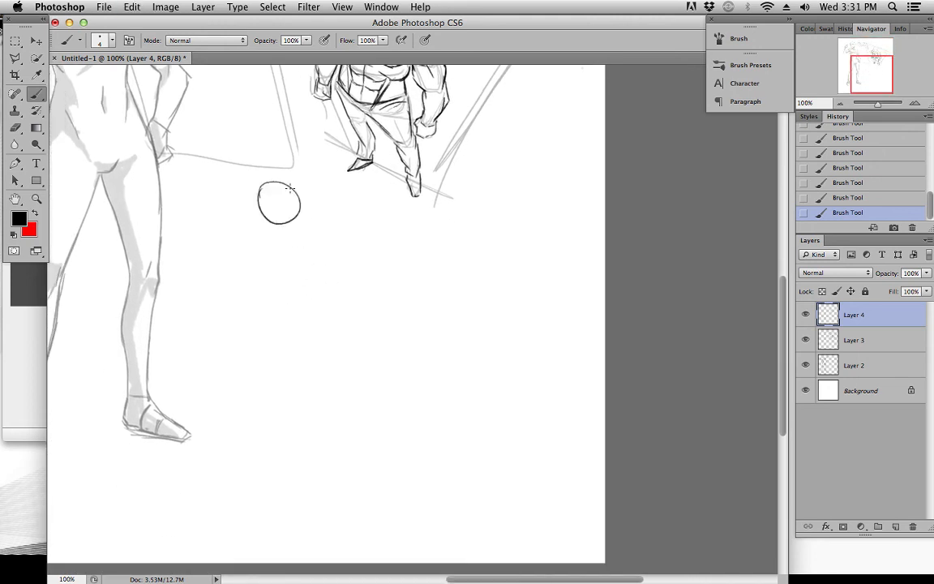
Draw a bowed shoulder line sloping across the bottom of the head circle, undoing stray strokes and reinforcing the curve
drag(241, 226, 318, 232)
key(super+z)
drag(241, 216, 321, 227)
drag(264, 217, 326, 232)
key(super+z)
drag(238, 212, 333, 243)
drag(281, 217, 333, 242)
drag(288, 214, 338, 253)
drag(242, 204, 338, 249)
key(super+z)
drag(294, 220, 330, 247)
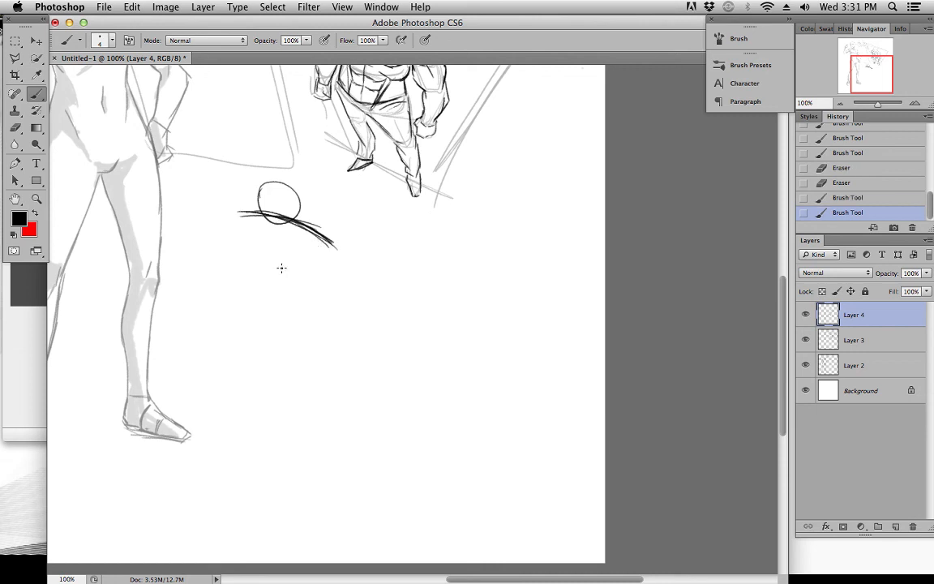
Draw two arched contour lines below the shoulders for the bottom of the ribcage and the waist
drag(268, 274, 334, 294)
drag(302, 277, 338, 301)
mouse_move(230, 318)
mouse_down()
mouse_move(281, 307)
mouse_move(327, 323)
mouse_up()
key(super+z)
drag(275, 307, 350, 332)
Sketch the side of the ribcage and the lower chest contour between the shoulder line and the ribcage arch
drag(227, 235, 257, 278)
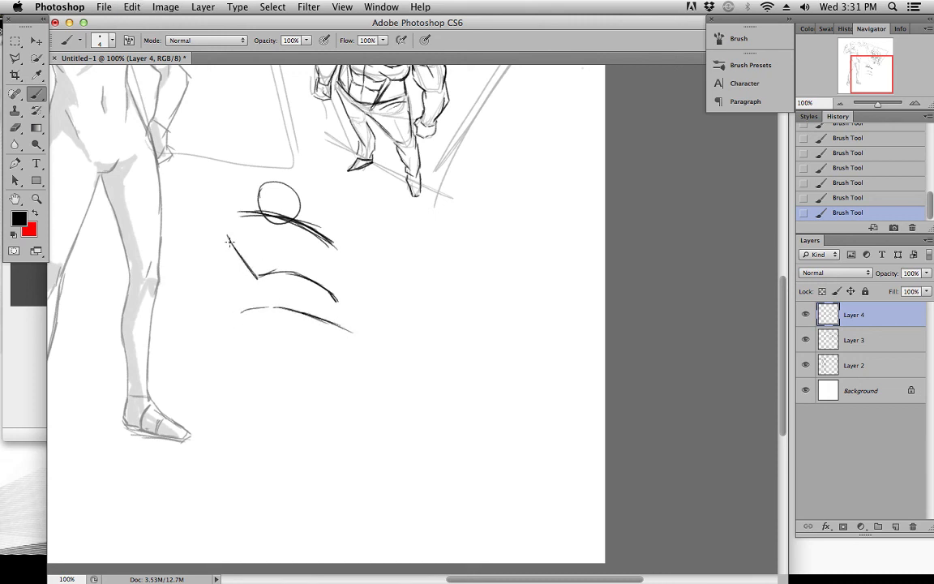
drag(332, 244, 339, 299)
drag(252, 255, 301, 249)
key(super+z)
mouse_move(222, 226)
mouse_down()
mouse_move(252, 245)
mouse_move(303, 242)
mouse_move(338, 268)
mouse_move(316, 312)
mouse_move(250, 215)
mouse_move(233, 235)
mouse_up()
click(286, 194)
Draw the side of the waist and the tapering pelvis lines below the waist arch
drag(258, 278, 241, 307)
drag(314, 328, 300, 364)
mouse_move(241, 323)
mouse_down()
mouse_move(286, 355)
mouse_move(325, 352)
mouse_up()
drag(334, 332, 319, 357)
Block in the figure's right shoulder and upper arm, and sketch the bent left arm with its rounded fist
drag(241, 246, 257, 215)
mouse_move(257, 214)
mouse_down()
mouse_move(241, 247)
mouse_move(216, 221)
mouse_move(208, 232)
mouse_move(219, 235)
mouse_move(204, 233)
mouse_move(237, 242)
mouse_move(173, 273)
mouse_move(189, 288)
mouse_up()
key(super+z)
drag(189, 289, 238, 247)
drag(338, 246, 368, 283)
mouse_move(336, 296)
mouse_down()
mouse_move(377, 309)
mouse_move(418, 283)
mouse_move(375, 290)
mouse_up()
mouse_move(378, 309)
mouse_down()
mouse_move(429, 288)
mouse_move(415, 275)
mouse_up()
Draw the figure's raised right forearm with a round fist and extend the underside of the left upper arm
mouse_move(163, 208)
mouse_down()
mouse_move(187, 283)
mouse_move(179, 304)
mouse_move(184, 257)
mouse_move(161, 217)
mouse_move(145, 260)
mouse_move(162, 298)
mouse_move(240, 263)
mouse_up()
key(super+z)
mouse_move(161, 216)
mouse_down()
mouse_move(170, 231)
mouse_move(157, 310)
mouse_move(170, 231)
mouse_move(188, 251)
mouse_up()
mouse_move(162, 195)
mouse_down()
mouse_move(205, 274)
mouse_move(170, 268)
mouse_up()
mouse_move(140, 199)
mouse_down()
mouse_move(172, 269)
mouse_move(148, 172)
mouse_move(151, 191)
mouse_move(144, 182)
mouse_up()
drag(339, 299, 388, 323)
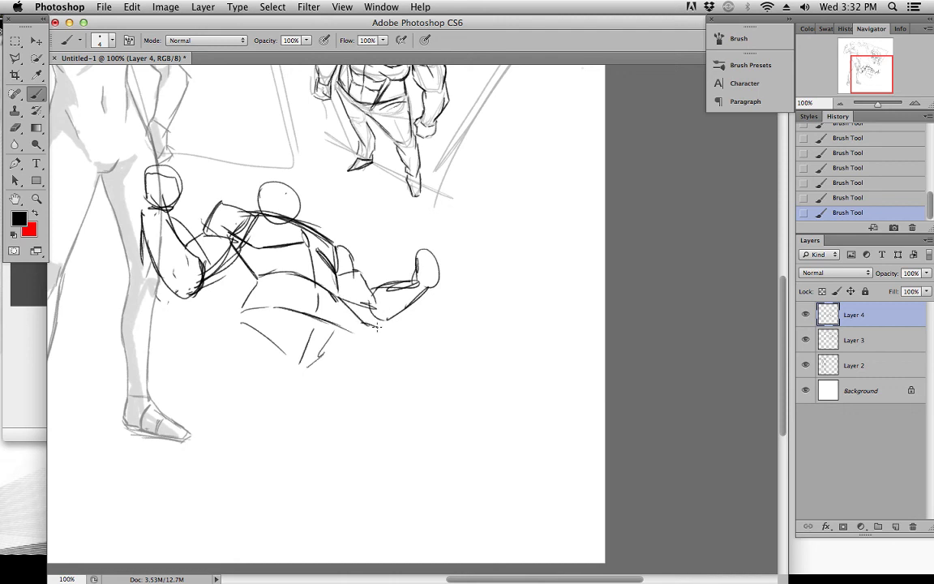
Add chest and abdominal contours, darken the torso sides, and strengthen the figure's left arm down to the elbow
drag(339, 293, 341, 327)
drag(288, 246, 275, 268)
drag(334, 273, 326, 291)
mouse_move(277, 272)
mouse_down()
mouse_move(293, 304)
mouse_move(322, 322)
mouse_up()
mouse_move(233, 258)
mouse_down()
mouse_move(256, 283)
mouse_move(238, 325)
mouse_up()
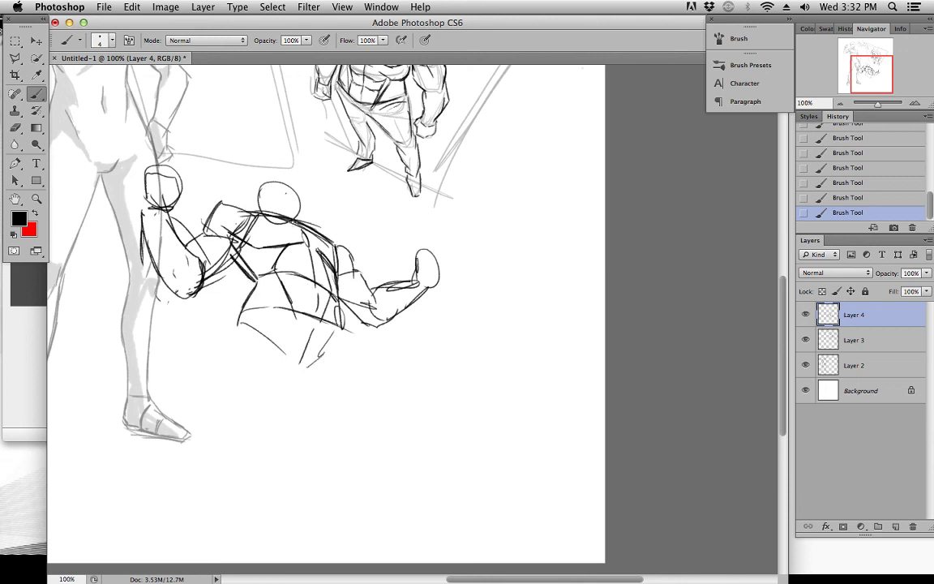
mouse_move(338, 275)
mouse_down()
mouse_move(356, 268)
mouse_move(371, 300)
mouse_move(376, 294)
mouse_move(373, 328)
mouse_up()
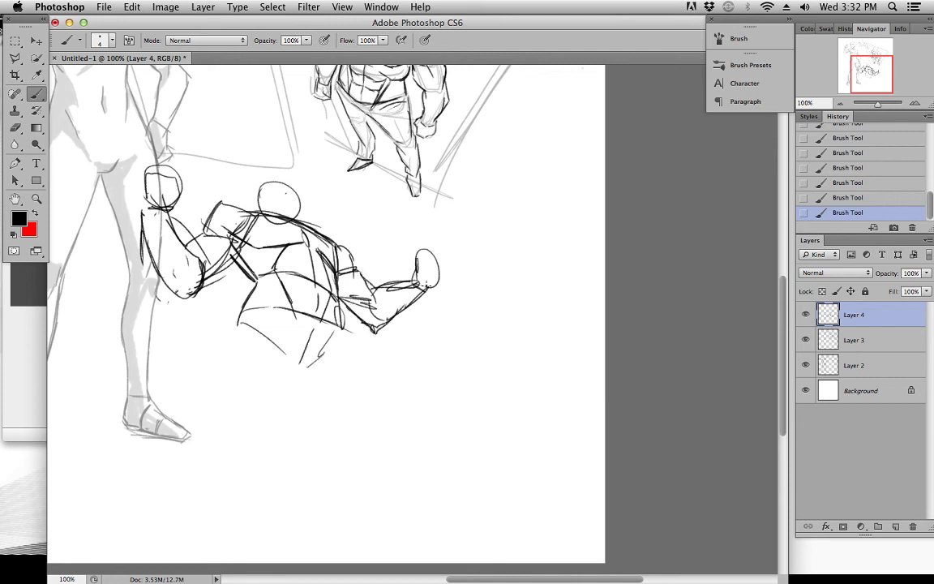
Add curved face guidelines and ears to the circular head of the new figure
drag(422, 311, 455, 327)
drag(456, 385, 439, 360)
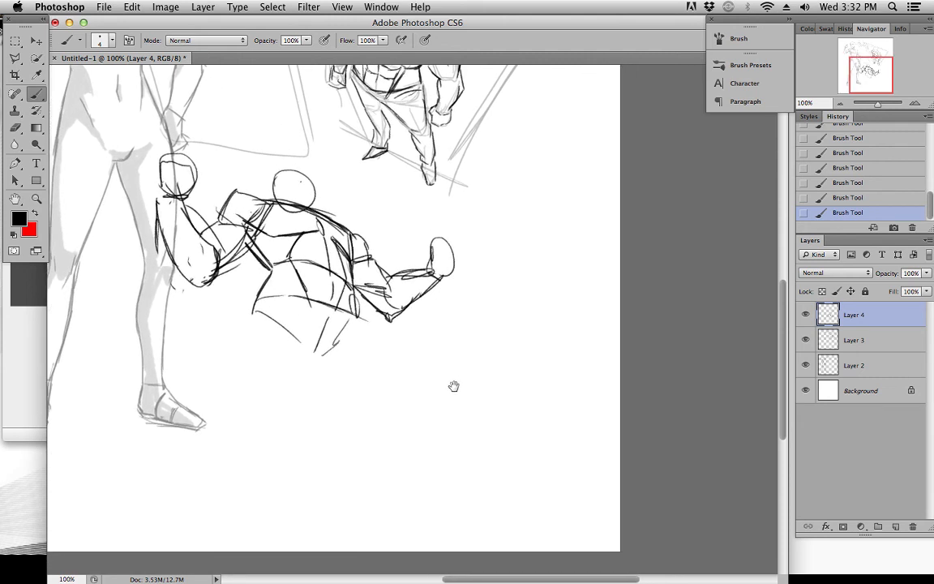
mouse_move(297, 168)
mouse_down()
mouse_move(308, 200)
mouse_move(319, 194)
mouse_move(307, 195)
mouse_move(313, 210)
mouse_move(268, 174)
mouse_move(294, 168)
mouse_move(312, 202)
mouse_move(277, 195)
mouse_up()
drag(318, 253, 342, 256)
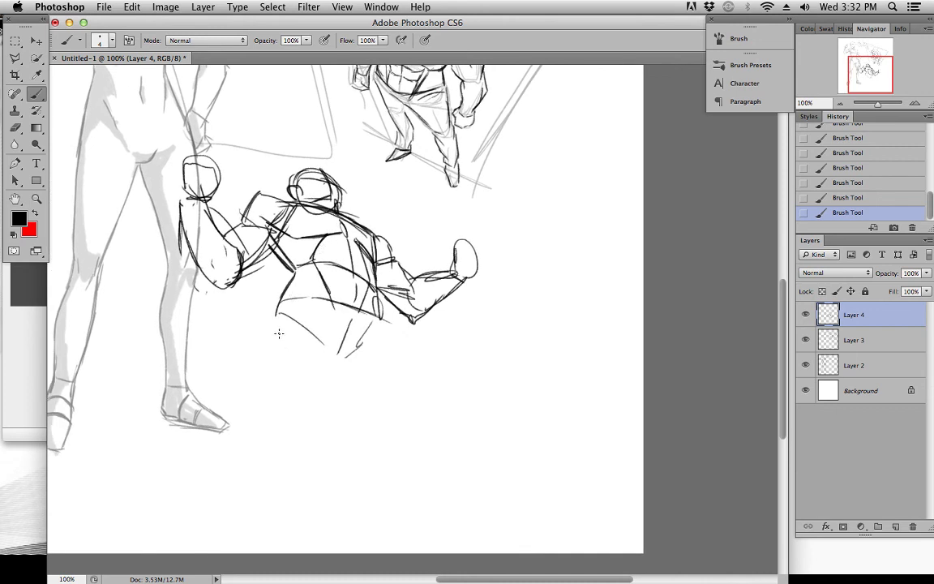
Complete the V-shaped pelvis with its short crotch line and the hip contour on the figure's left side
drag(377, 319, 361, 343)
drag(324, 357, 348, 361)
mouse_move(378, 287)
mouse_down()
mouse_move(352, 342)
mouse_move(366, 327)
mouse_move(392, 339)
mouse_up()
Draw the outer and inner contours of both thighs below the pelvis, redoing the inner left thigh line
mouse_move(270, 327)
mouse_down()
mouse_move(252, 382)
mouse_move(260, 335)
mouse_move(267, 434)
mouse_up()
mouse_move(321, 357)
mouse_down()
mouse_move(264, 439)
mouse_move(254, 440)
mouse_up()
drag(351, 368, 360, 446)
key(super+z)
click(351, 368)
mouse_move(388, 342)
mouse_down()
mouse_move(367, 437)
mouse_move(393, 436)
mouse_up()
Draw tall spiky hair above the head and close off the lower ends of the thighs
mouse_move(258, 172)
mouse_down()
mouse_move(275, 151)
mouse_move(277, 112)
mouse_move(348, 174)
mouse_up()
mouse_move(440, 314)
mouse_down()
mouse_move(406, 319)
mouse_move(396, 337)
mouse_up()
mouse_move(451, 198)
mouse_down()
mouse_move(448, 311)
mouse_move(462, 352)
mouse_up()
drag(440, 423, 499, 249)
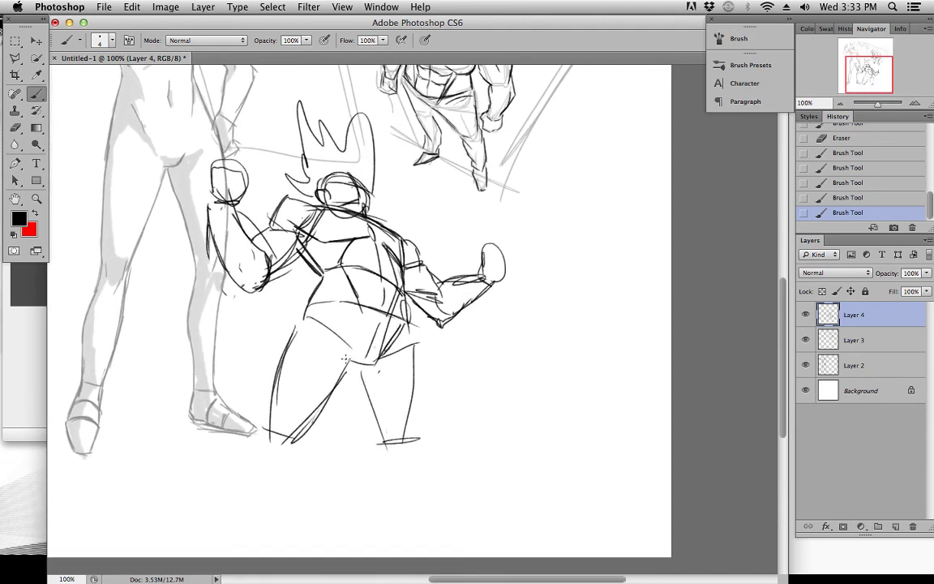
mouse_move(379, 292)
mouse_down()
mouse_move(379, 418)
mouse_move(425, 479)
mouse_up()
mouse_move(384, 402)
mouse_down()
mouse_move(406, 451)
mouse_move(433, 439)
mouse_move(477, 485)
mouse_up()
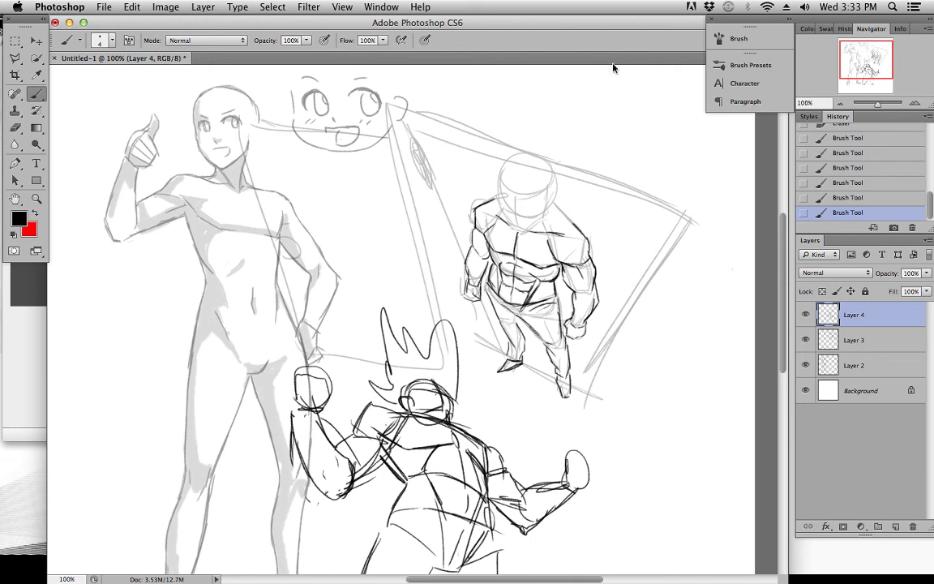
drag(868, 60, 871, 77)
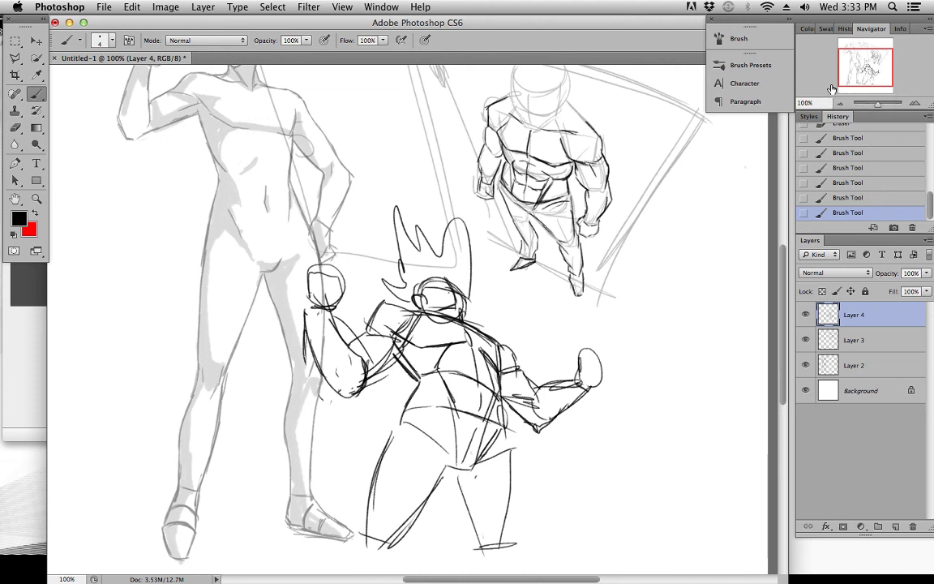
drag(858, 73, 862, 68)
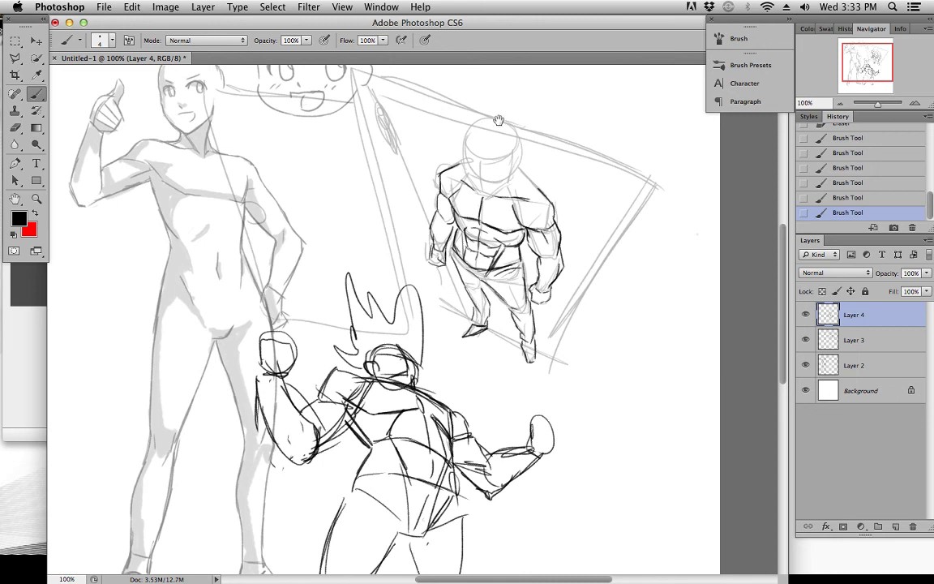
drag(498, 119, 497, 139)
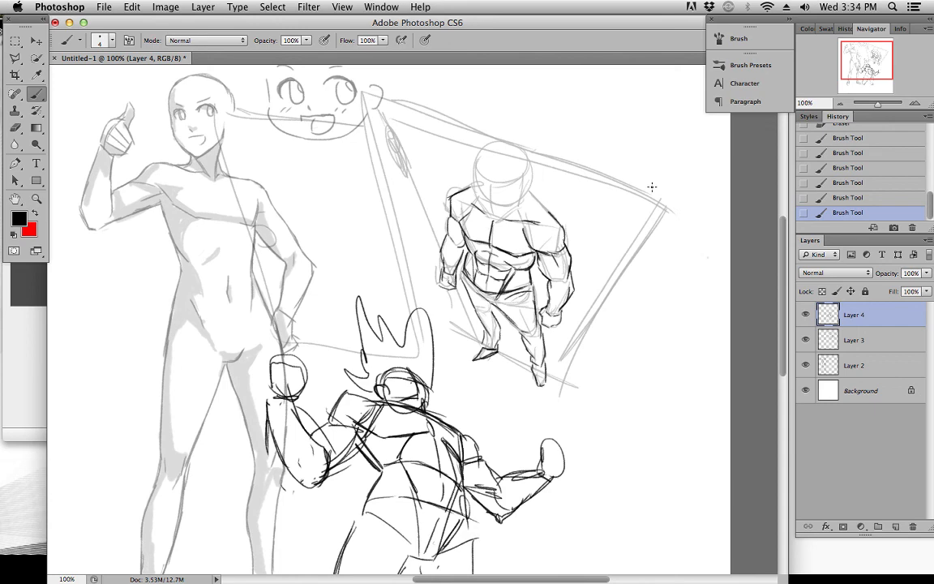
mouse_move(664, 233)
mouse_down()
mouse_move(659, 185)
mouse_move(653, 212)
mouse_move(672, 242)
mouse_up()
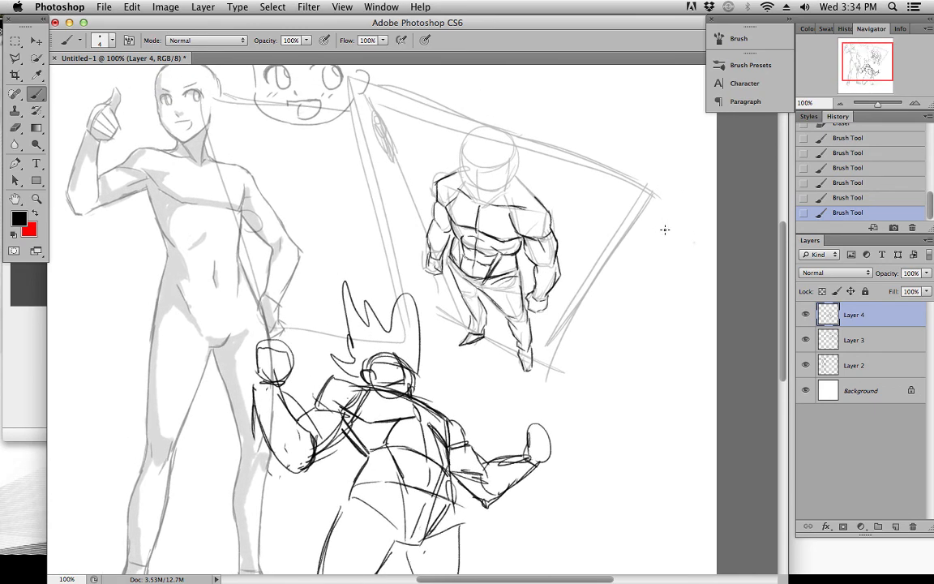